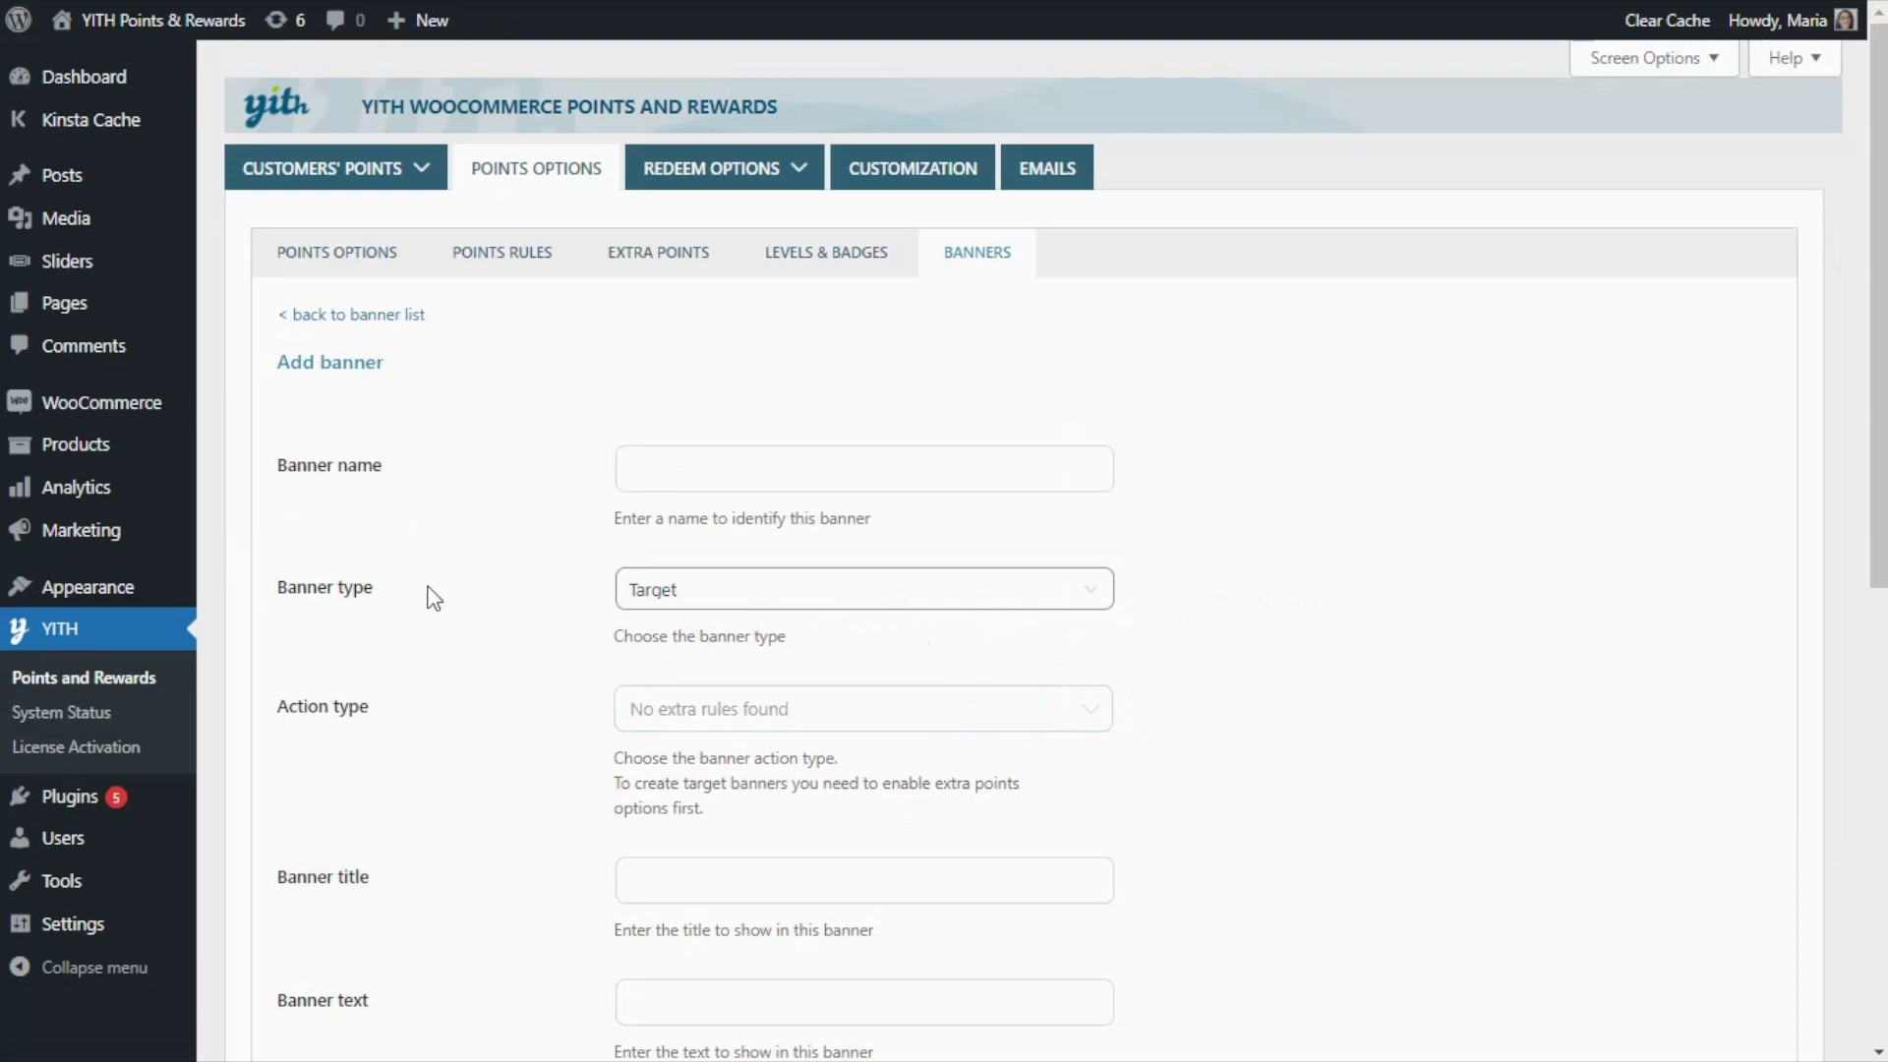
Step: Set the new banner's type to Simple
click(1099, 601)
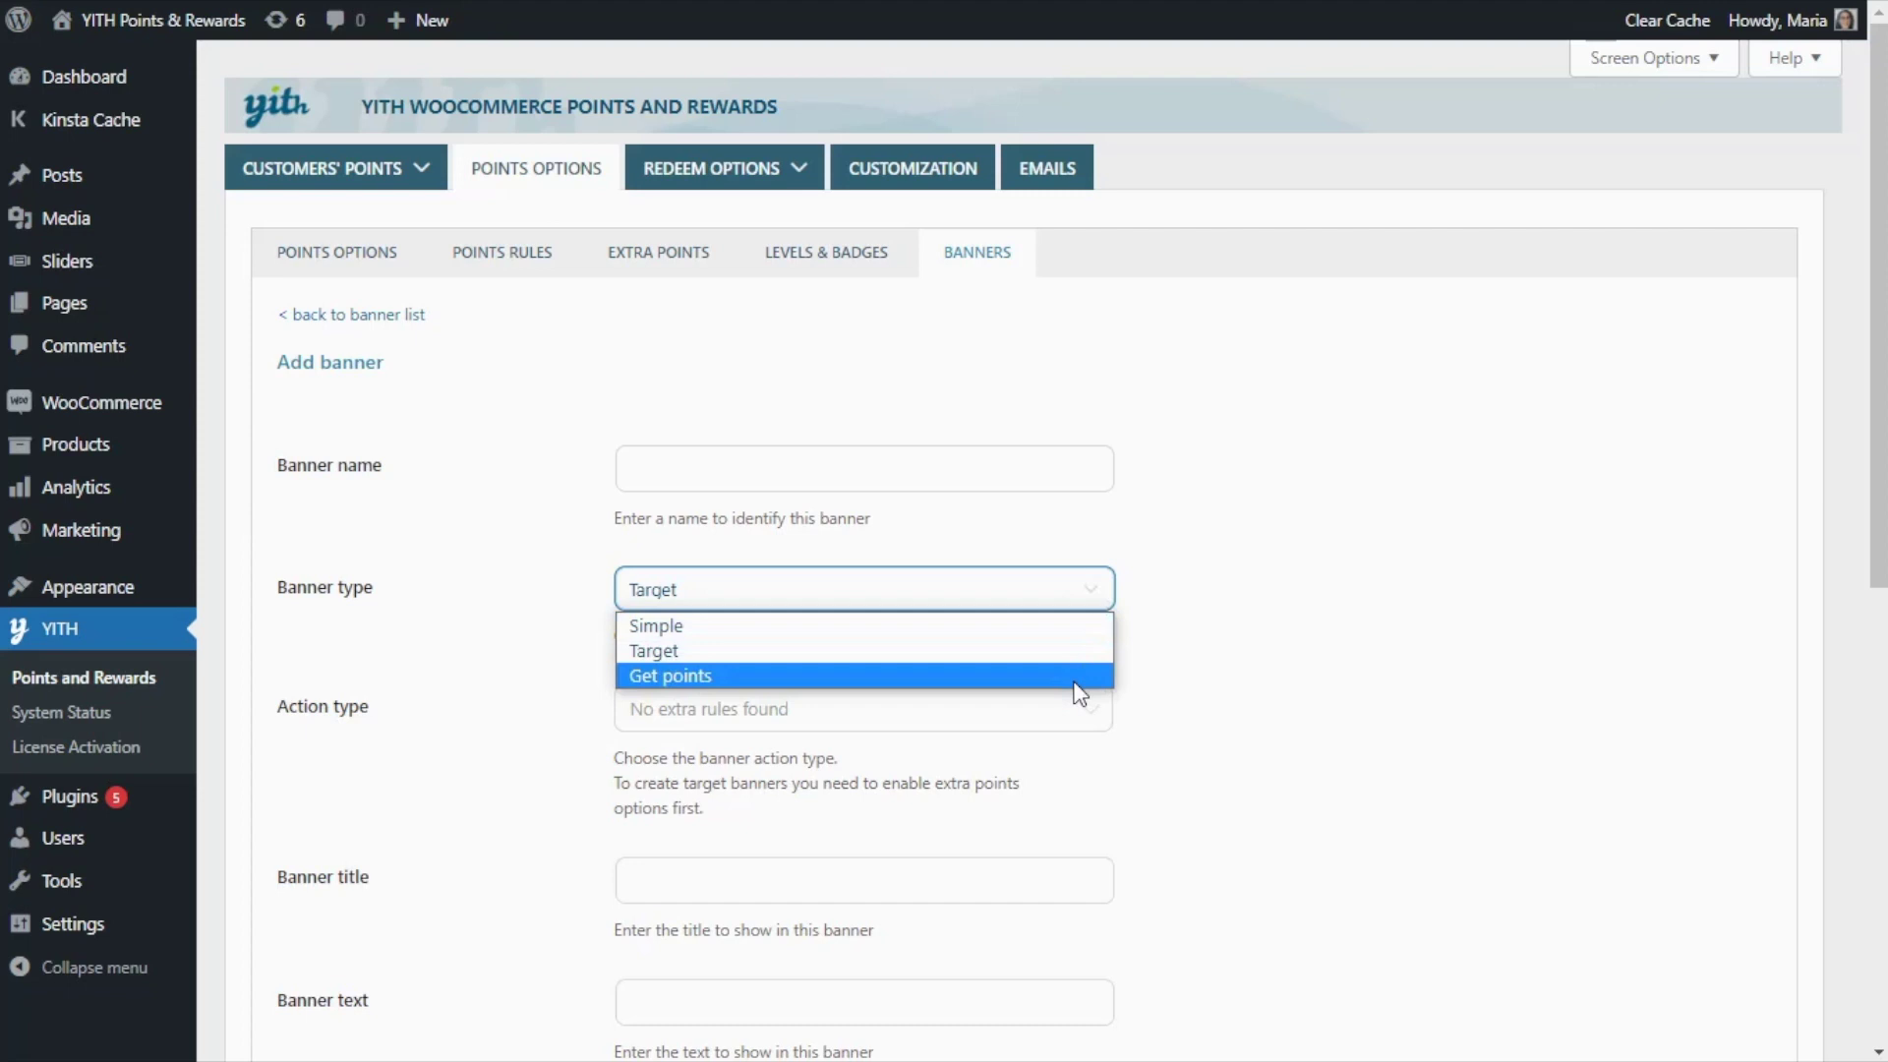
click(1048, 627)
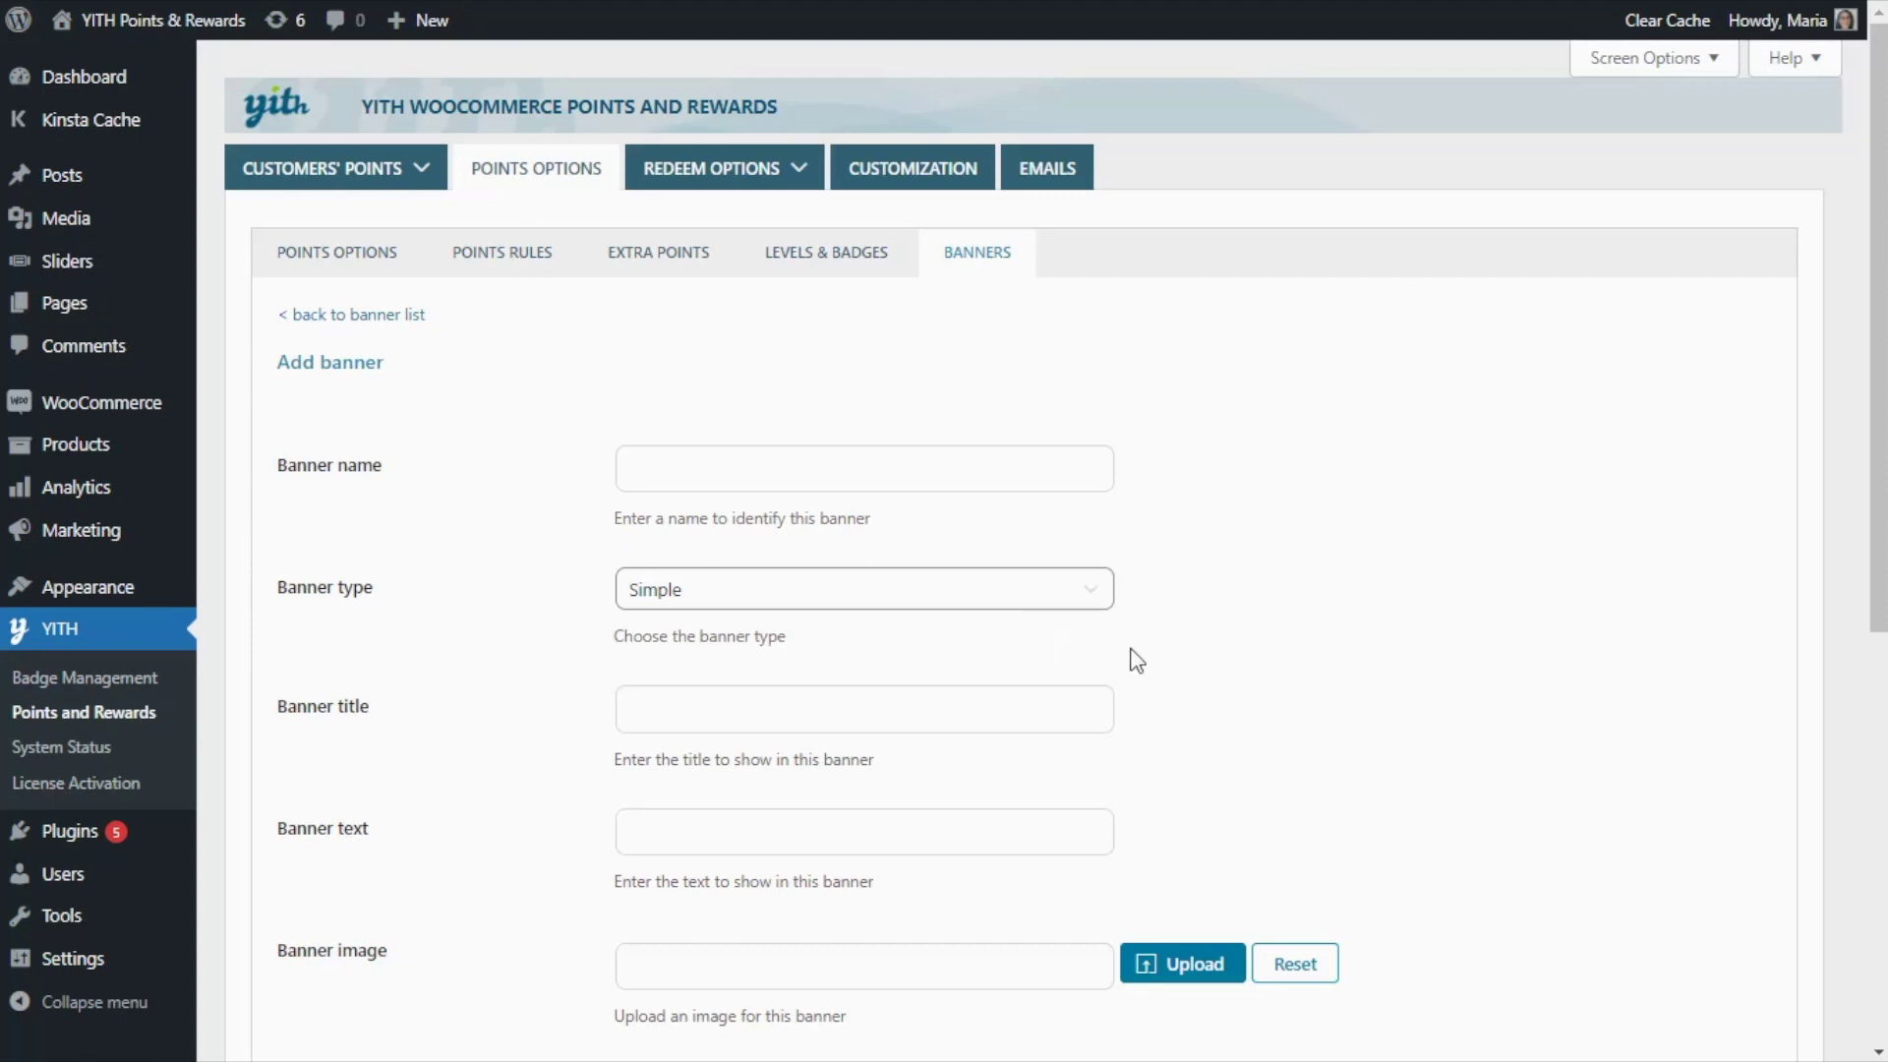
scroll(1355, 619, down, 3)
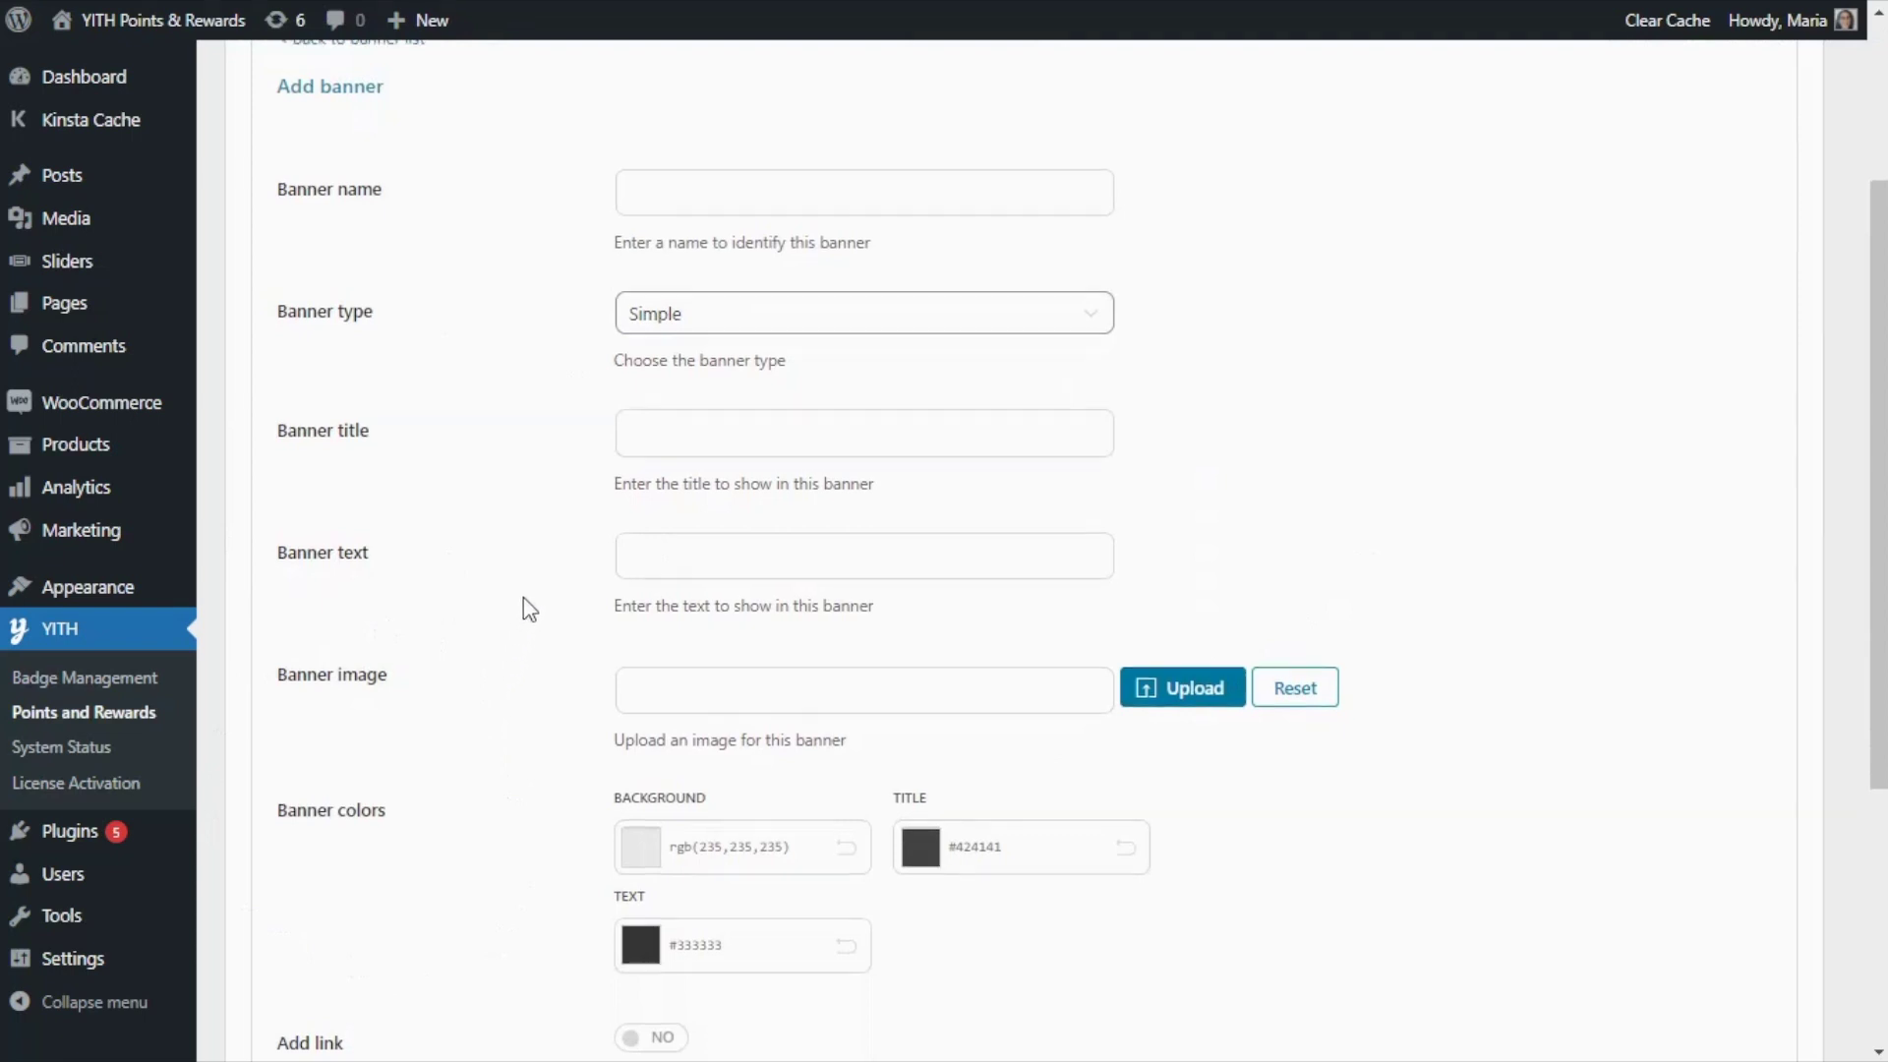
scroll(523, 598, up, 3)
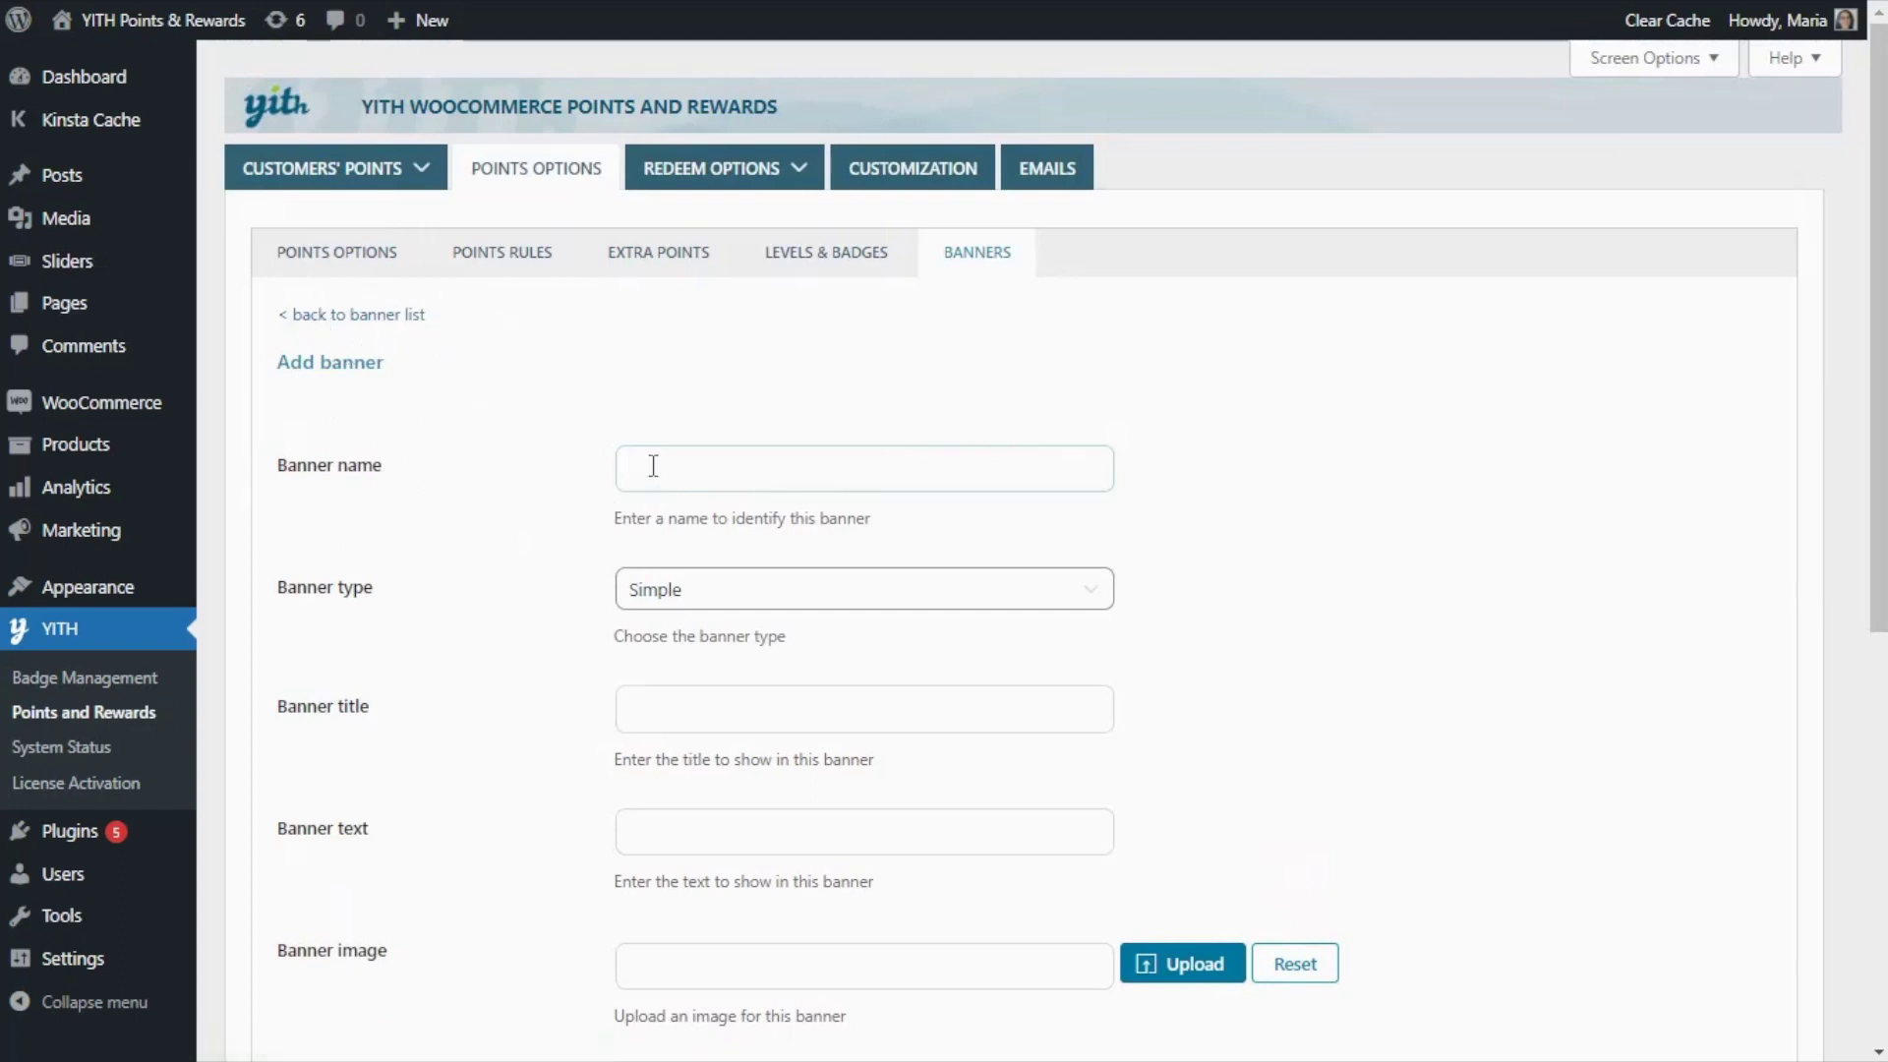
Step: Name the banner "Free Shipping", title it "Free shipping on orders over $100" and enter the text "Promotion valid until January 31st"
text(Free Shipping)
click(659, 712)
text(Free shipping on orders over $100)
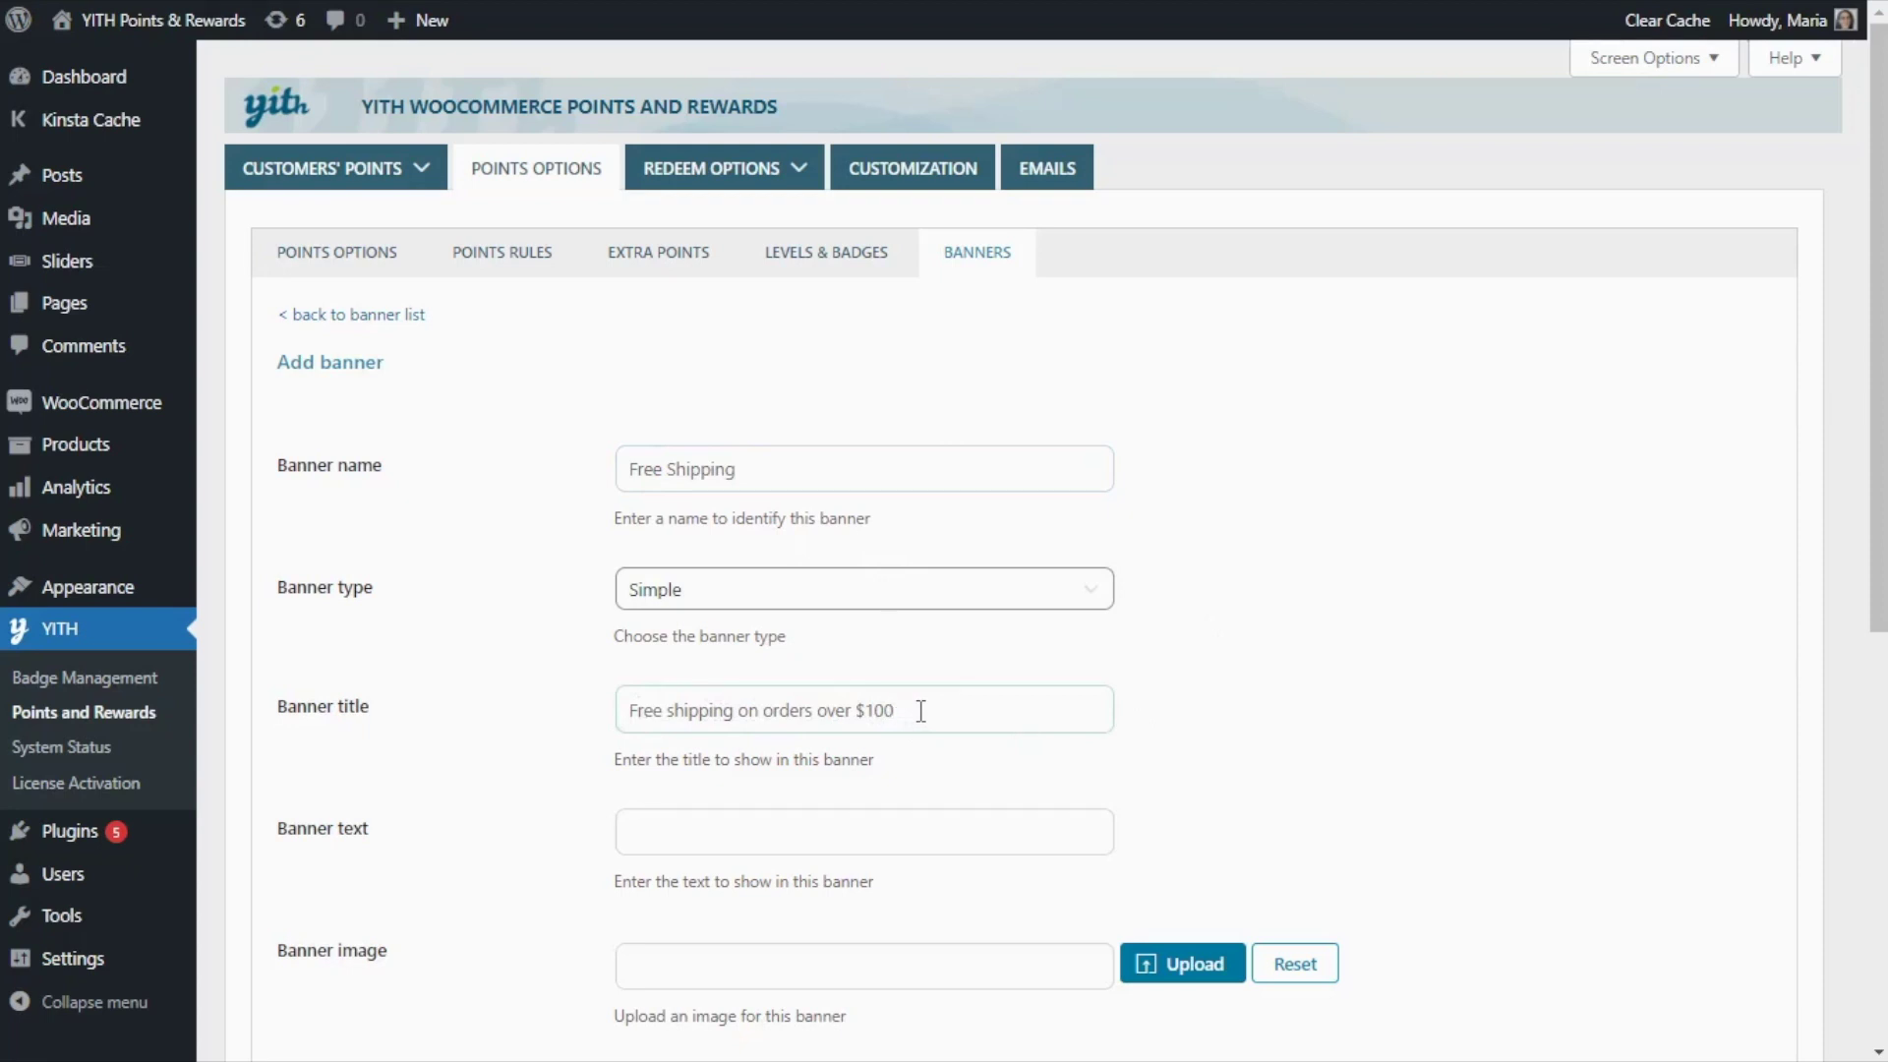
click(661, 832)
text(Promotion valid until January 31st)
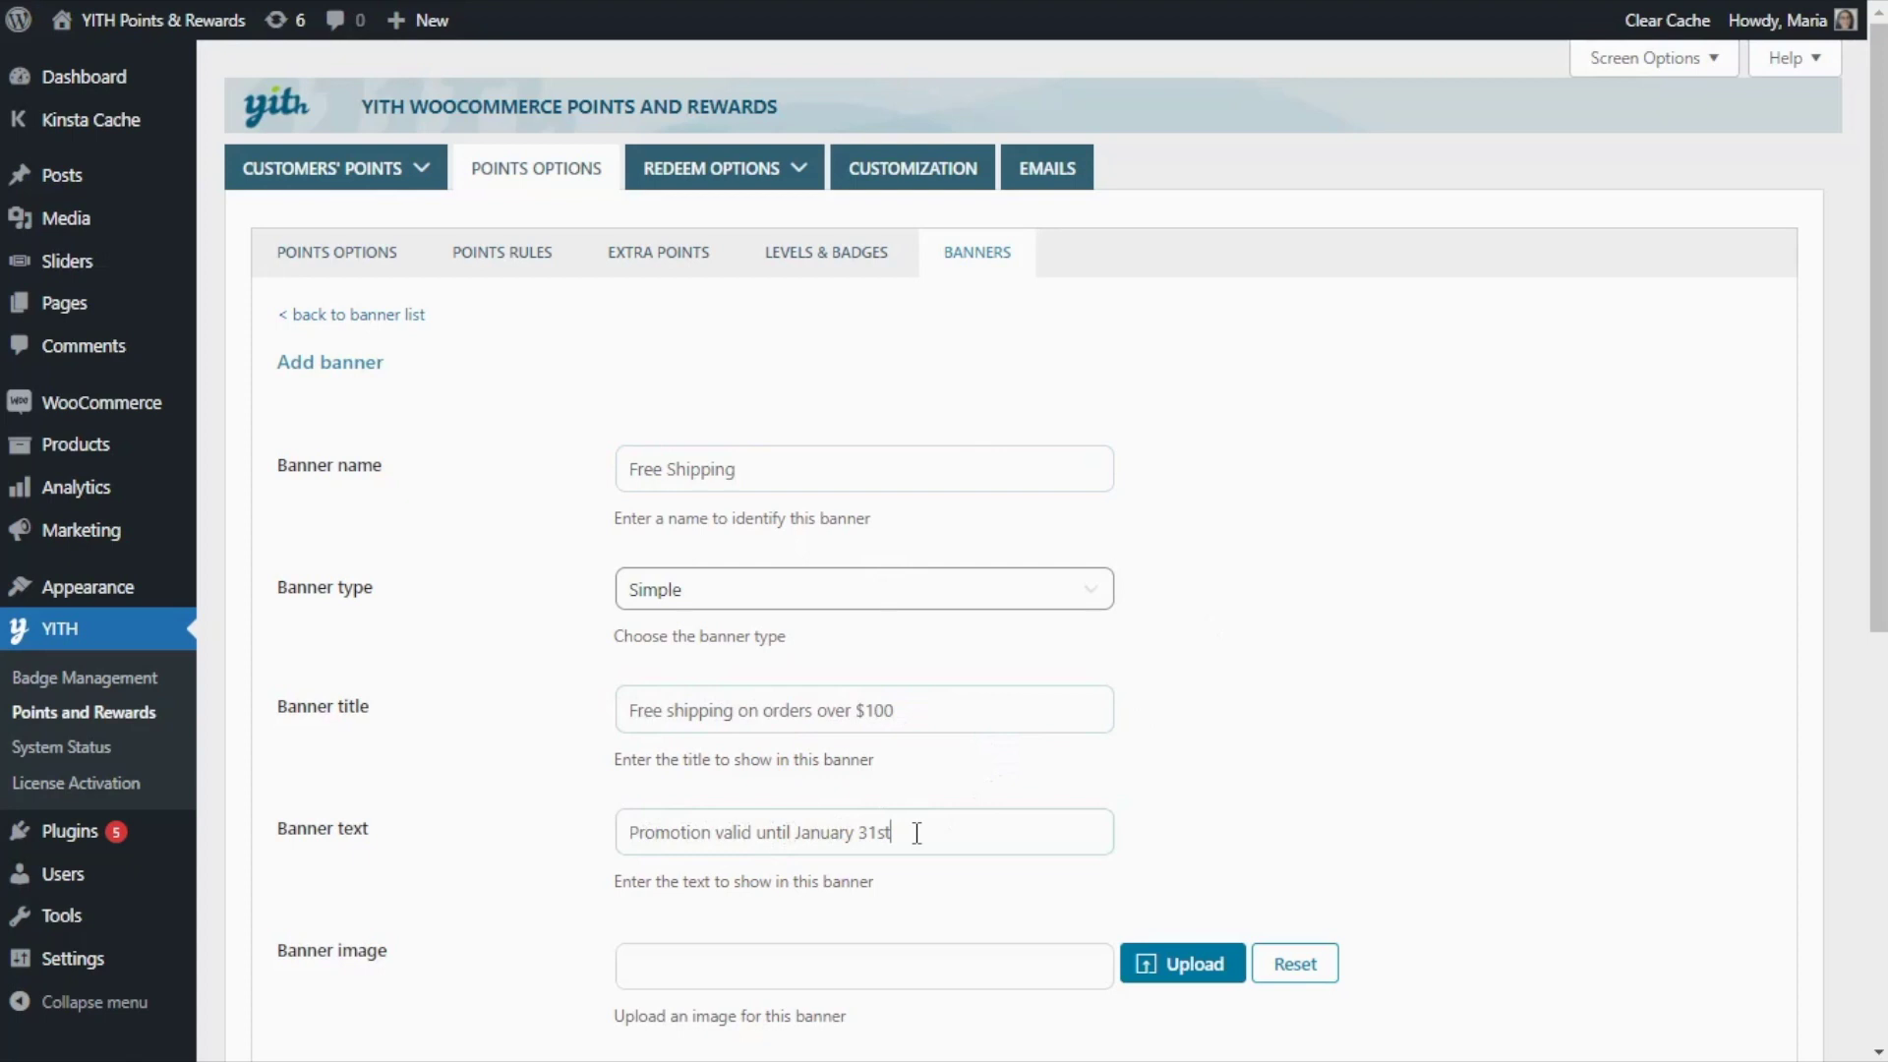
Step: Choose the delivery truck picture 11.png from the media library as the banner image
scroll(1474, 797, down, 3)
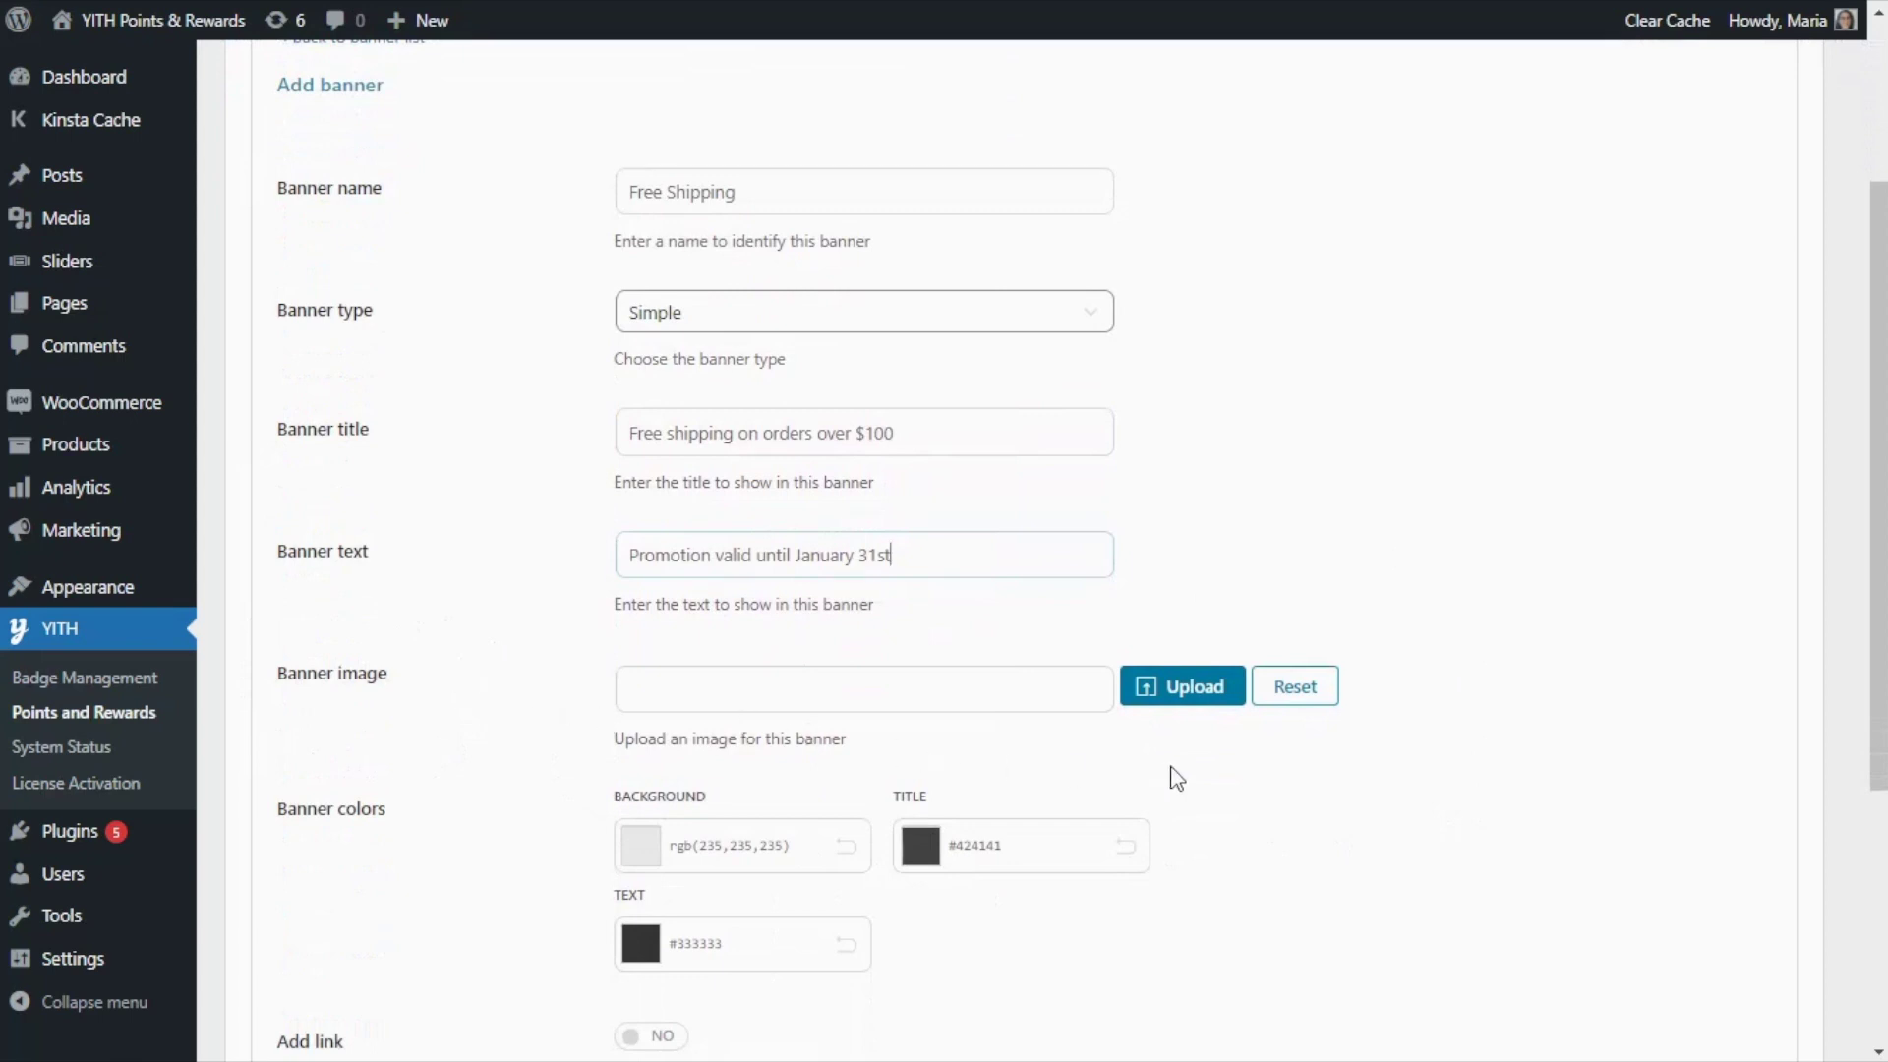
click(1193, 706)
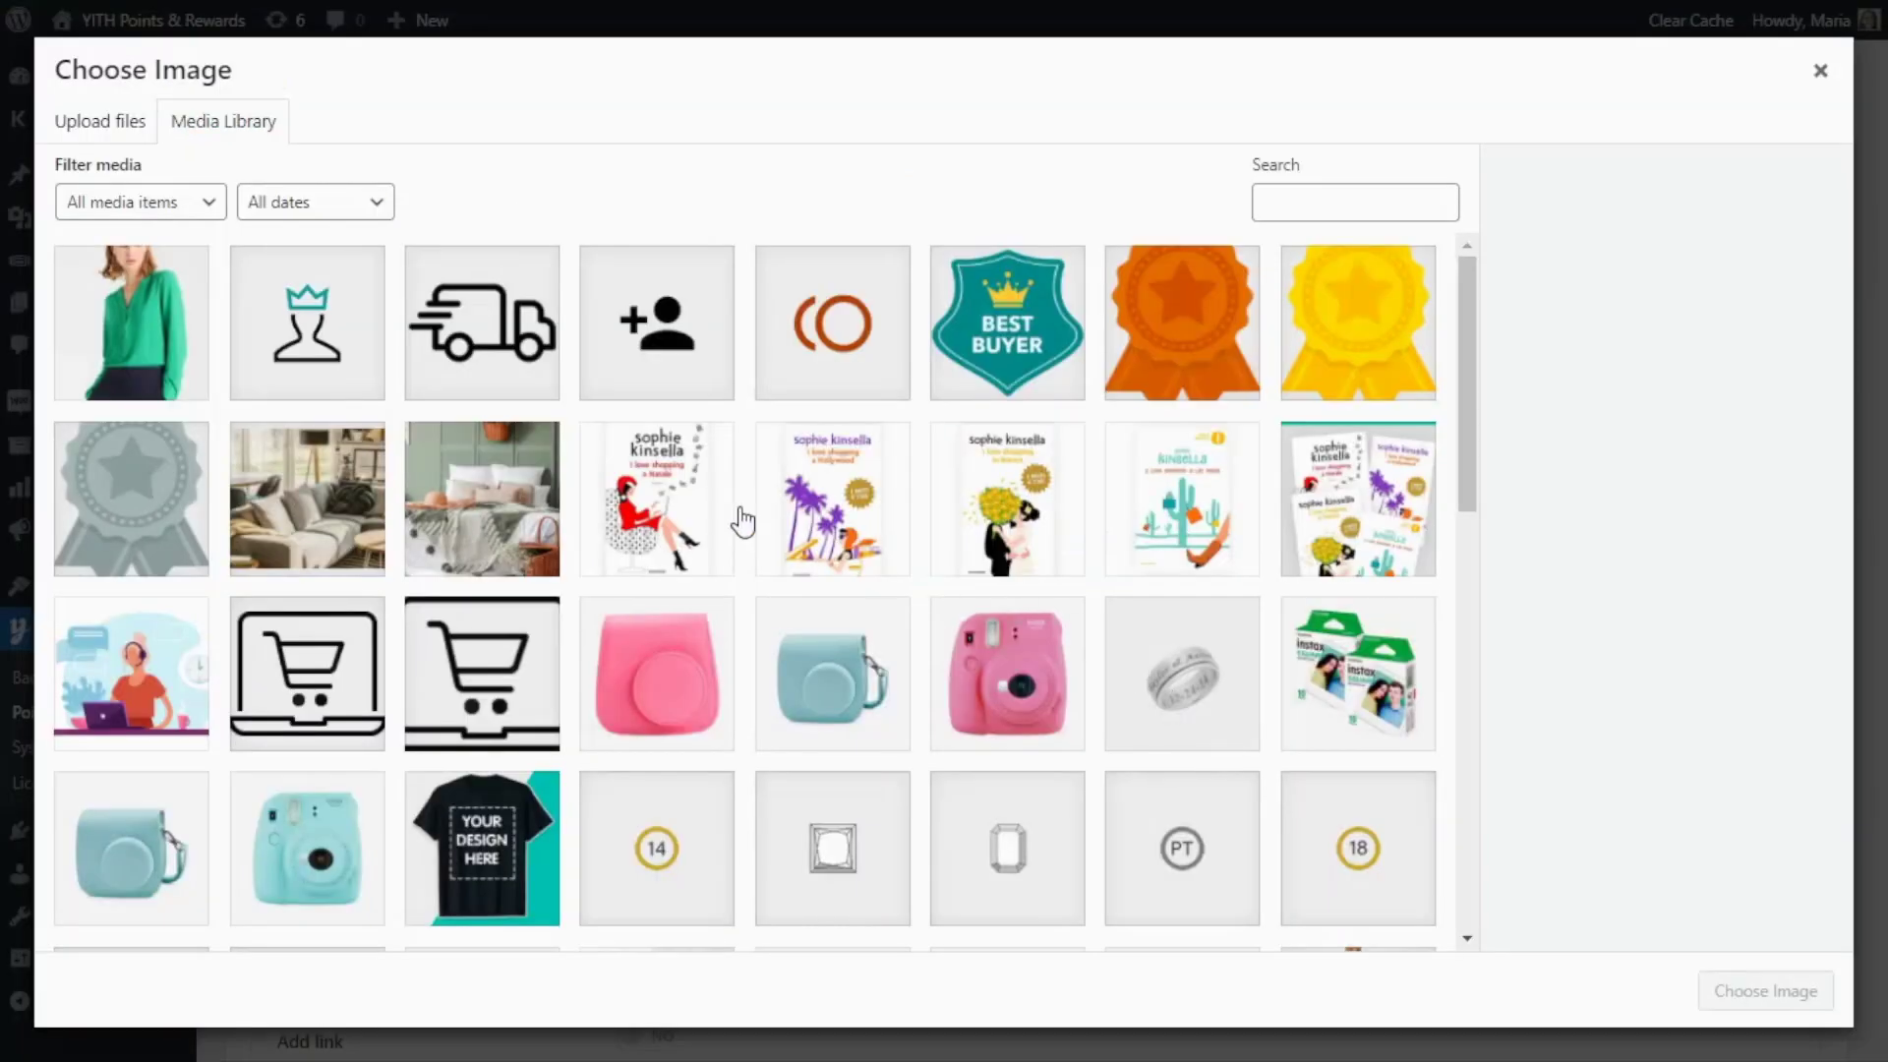
click(481, 338)
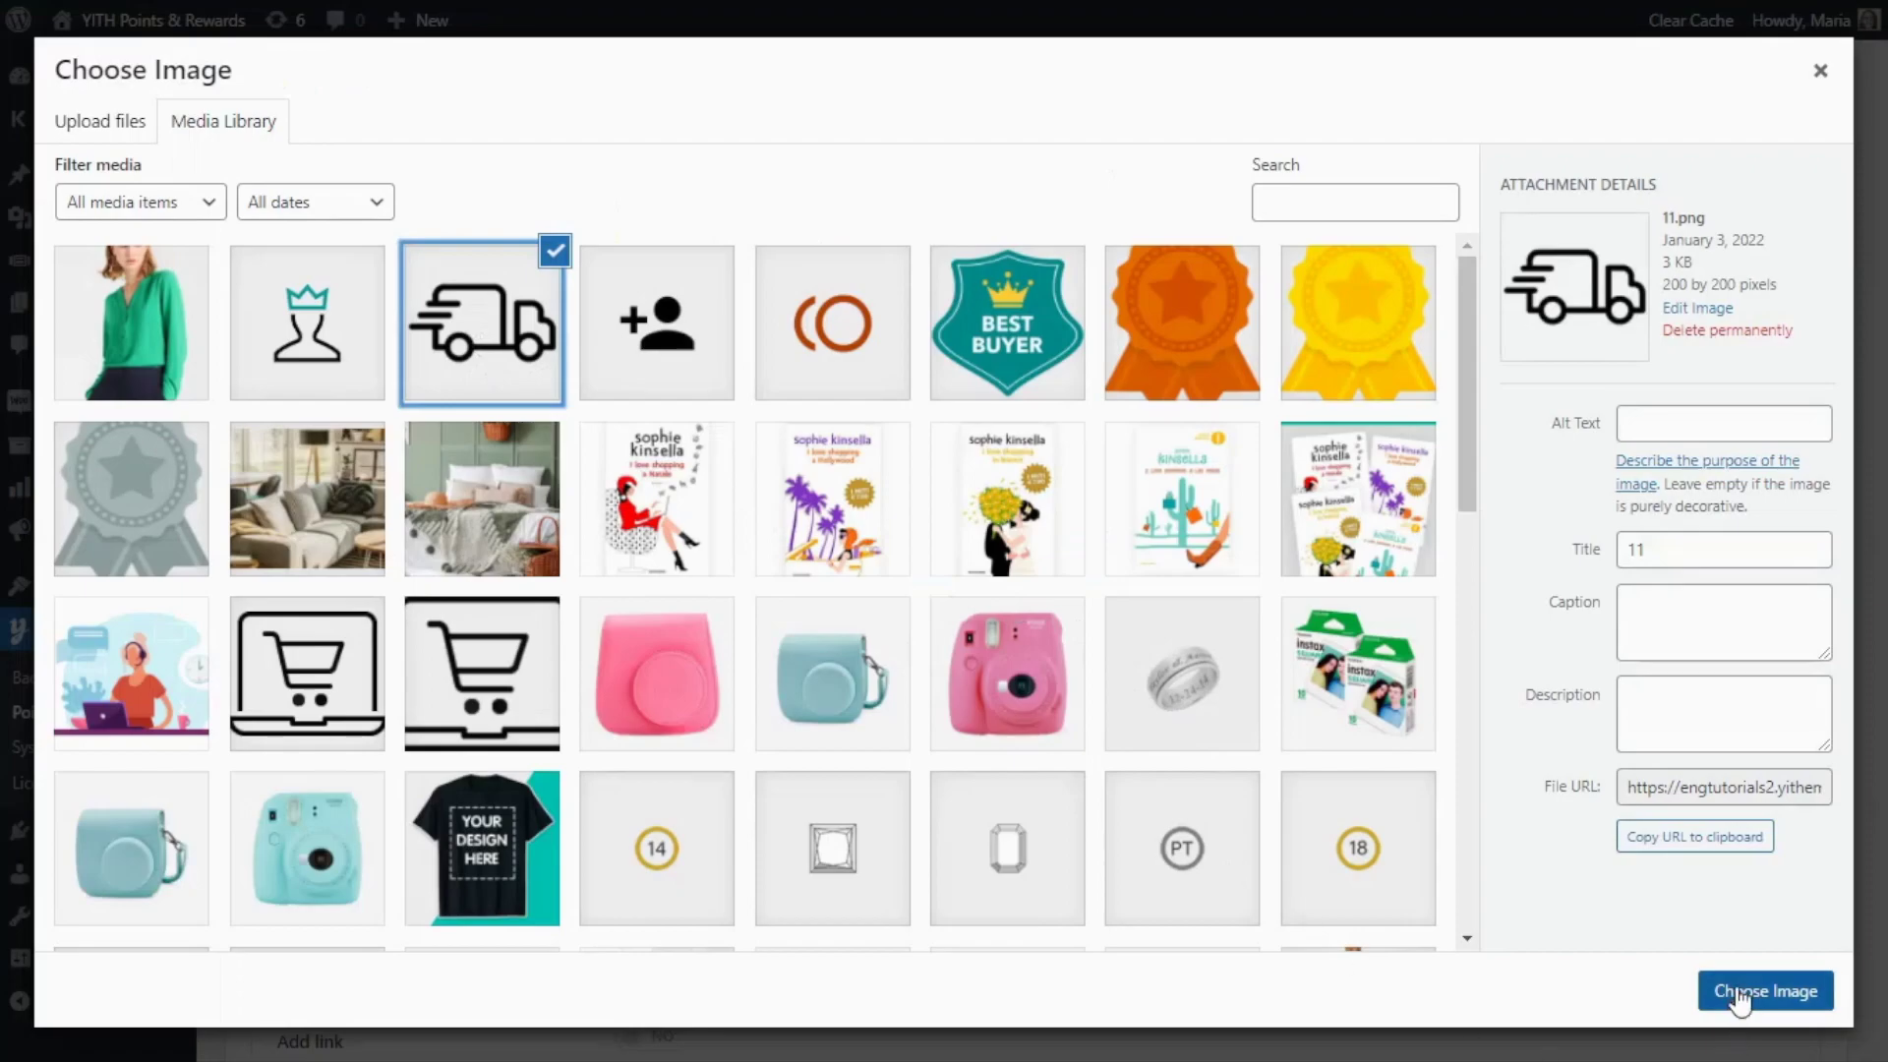
click(1738, 994)
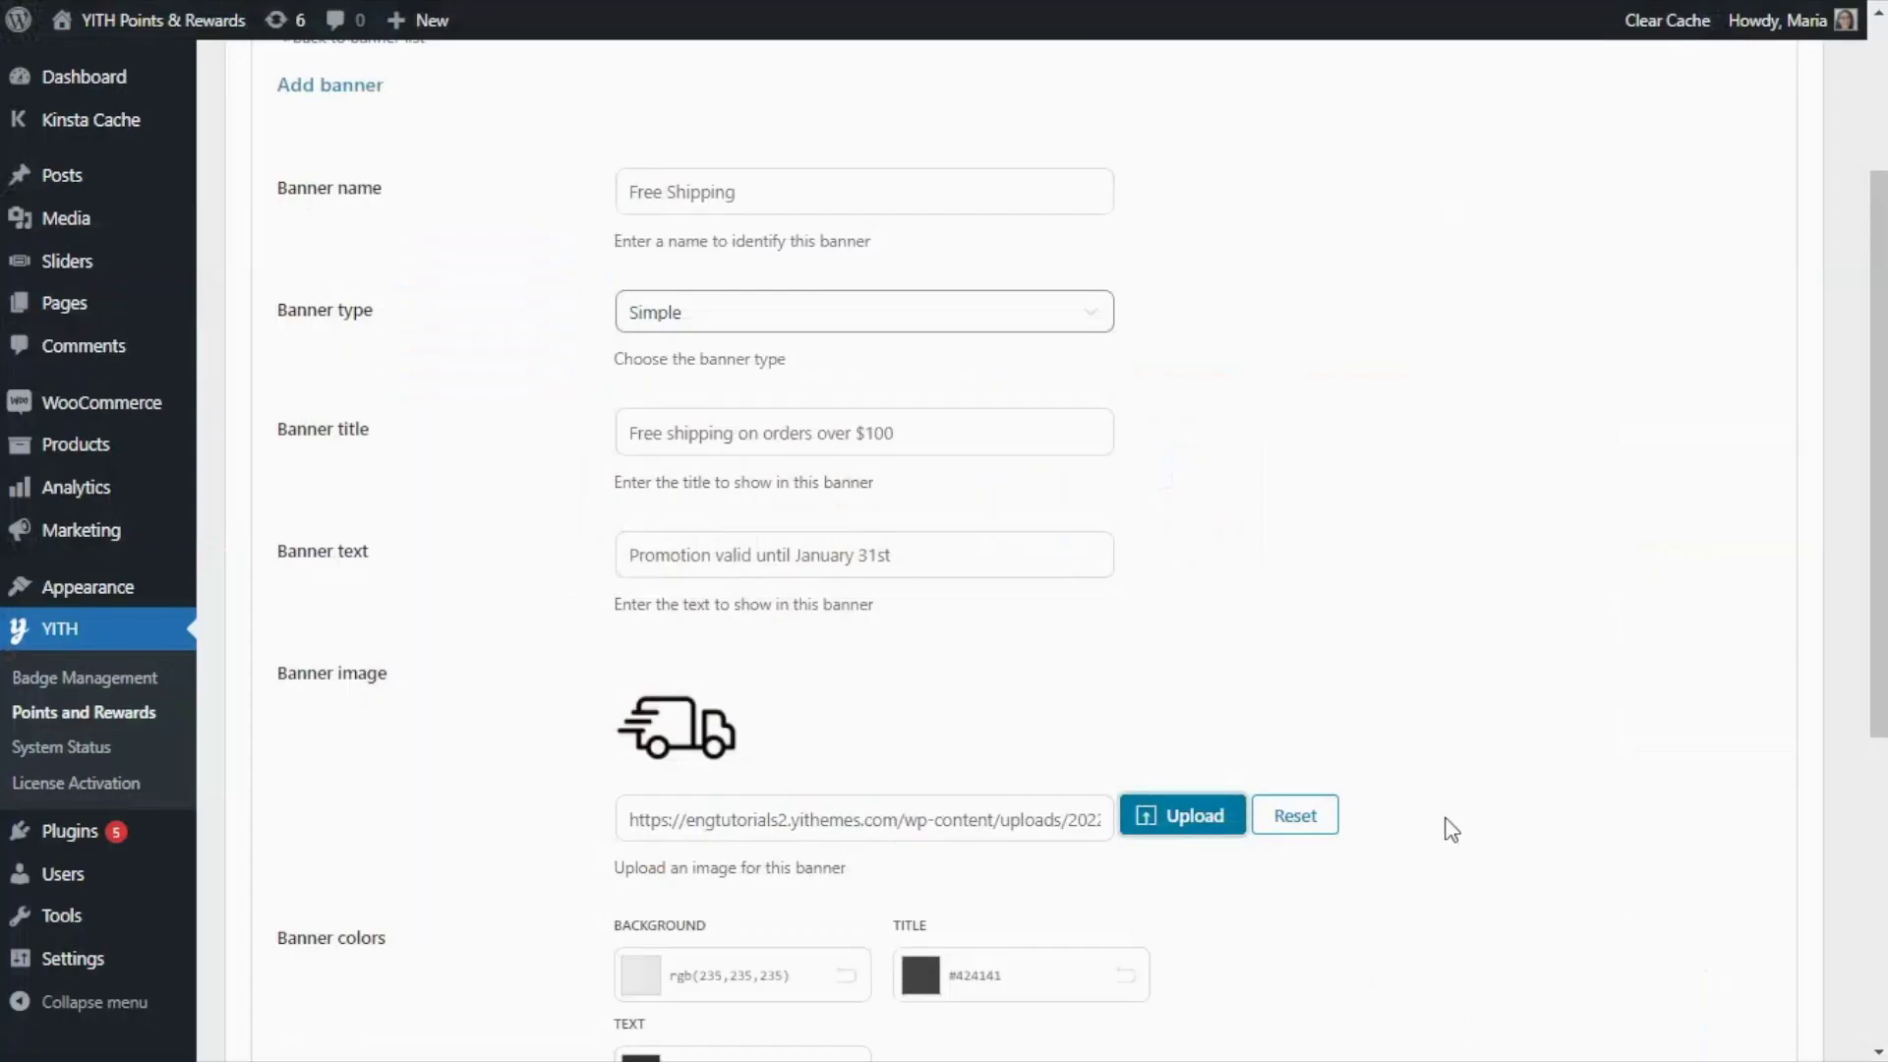
Step: Set the banner's background color to light blue, rgb(211,238,247), and save the banner
scroll(1446, 826, down, 3)
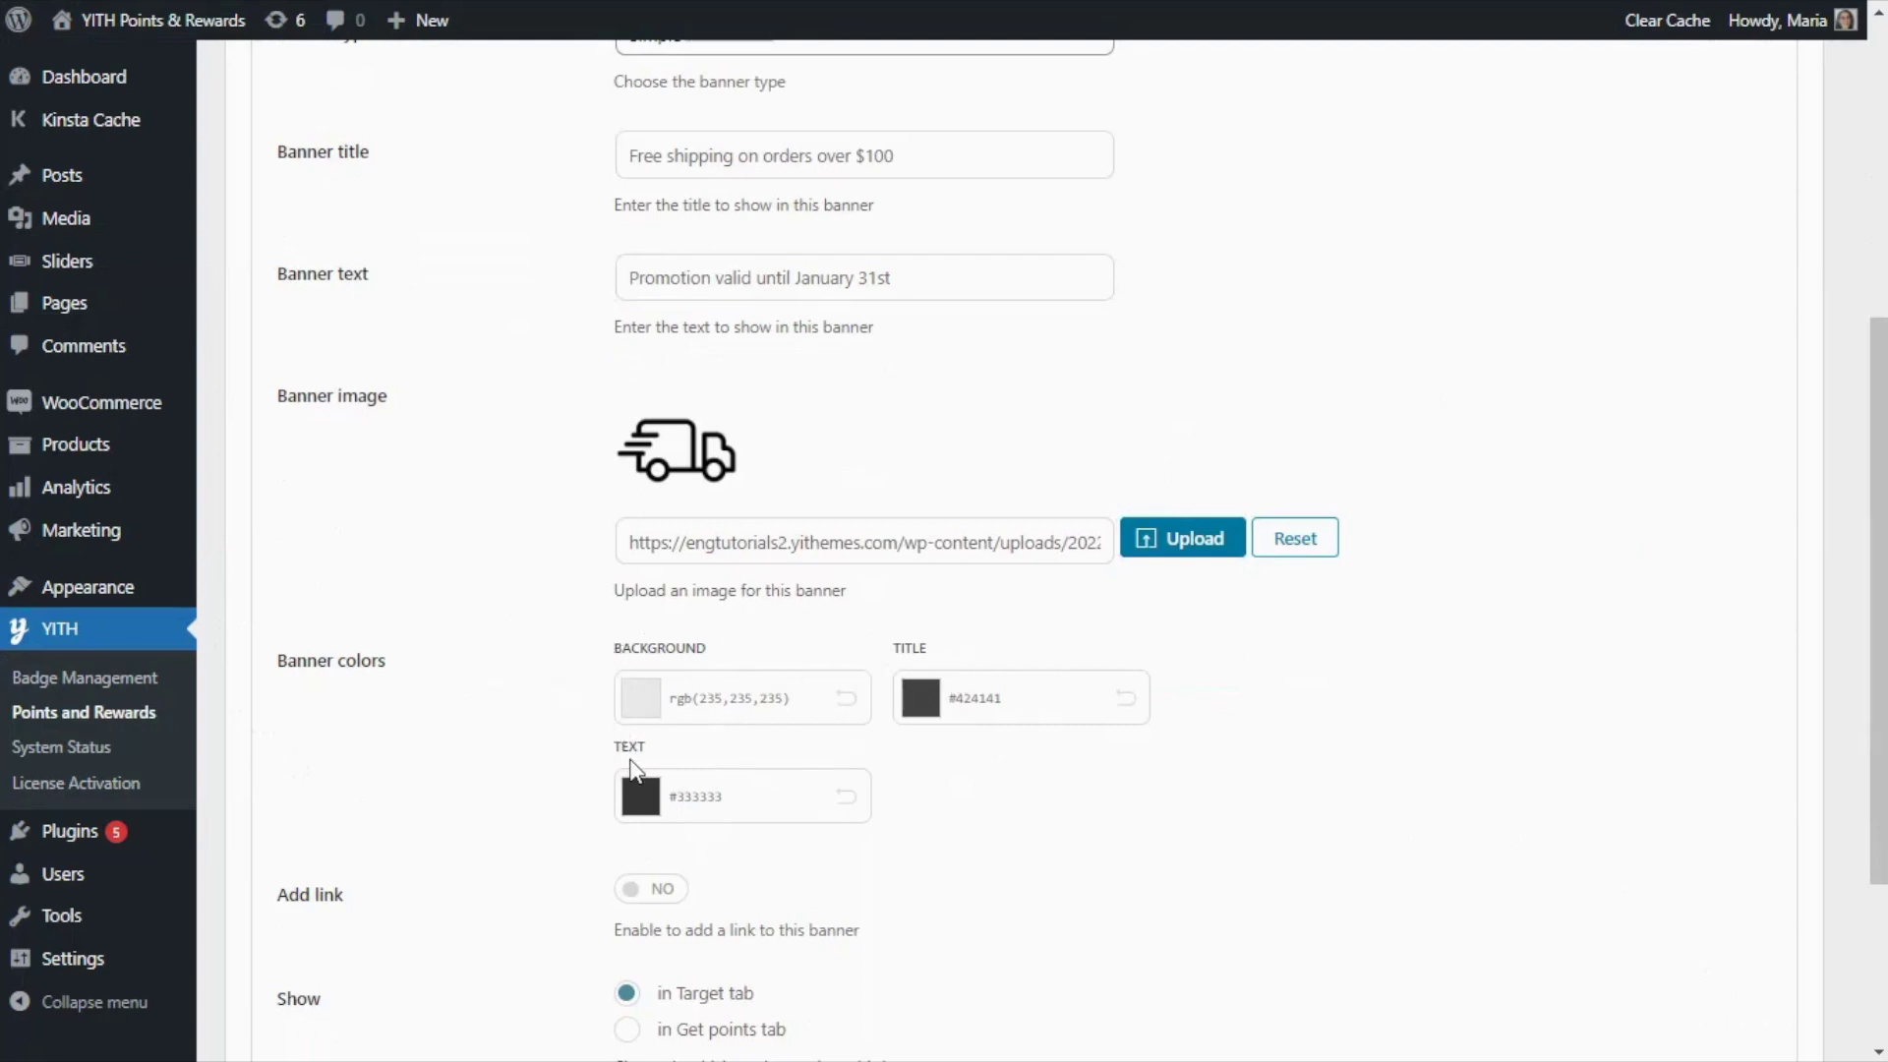
click(651, 704)
click(802, 850)
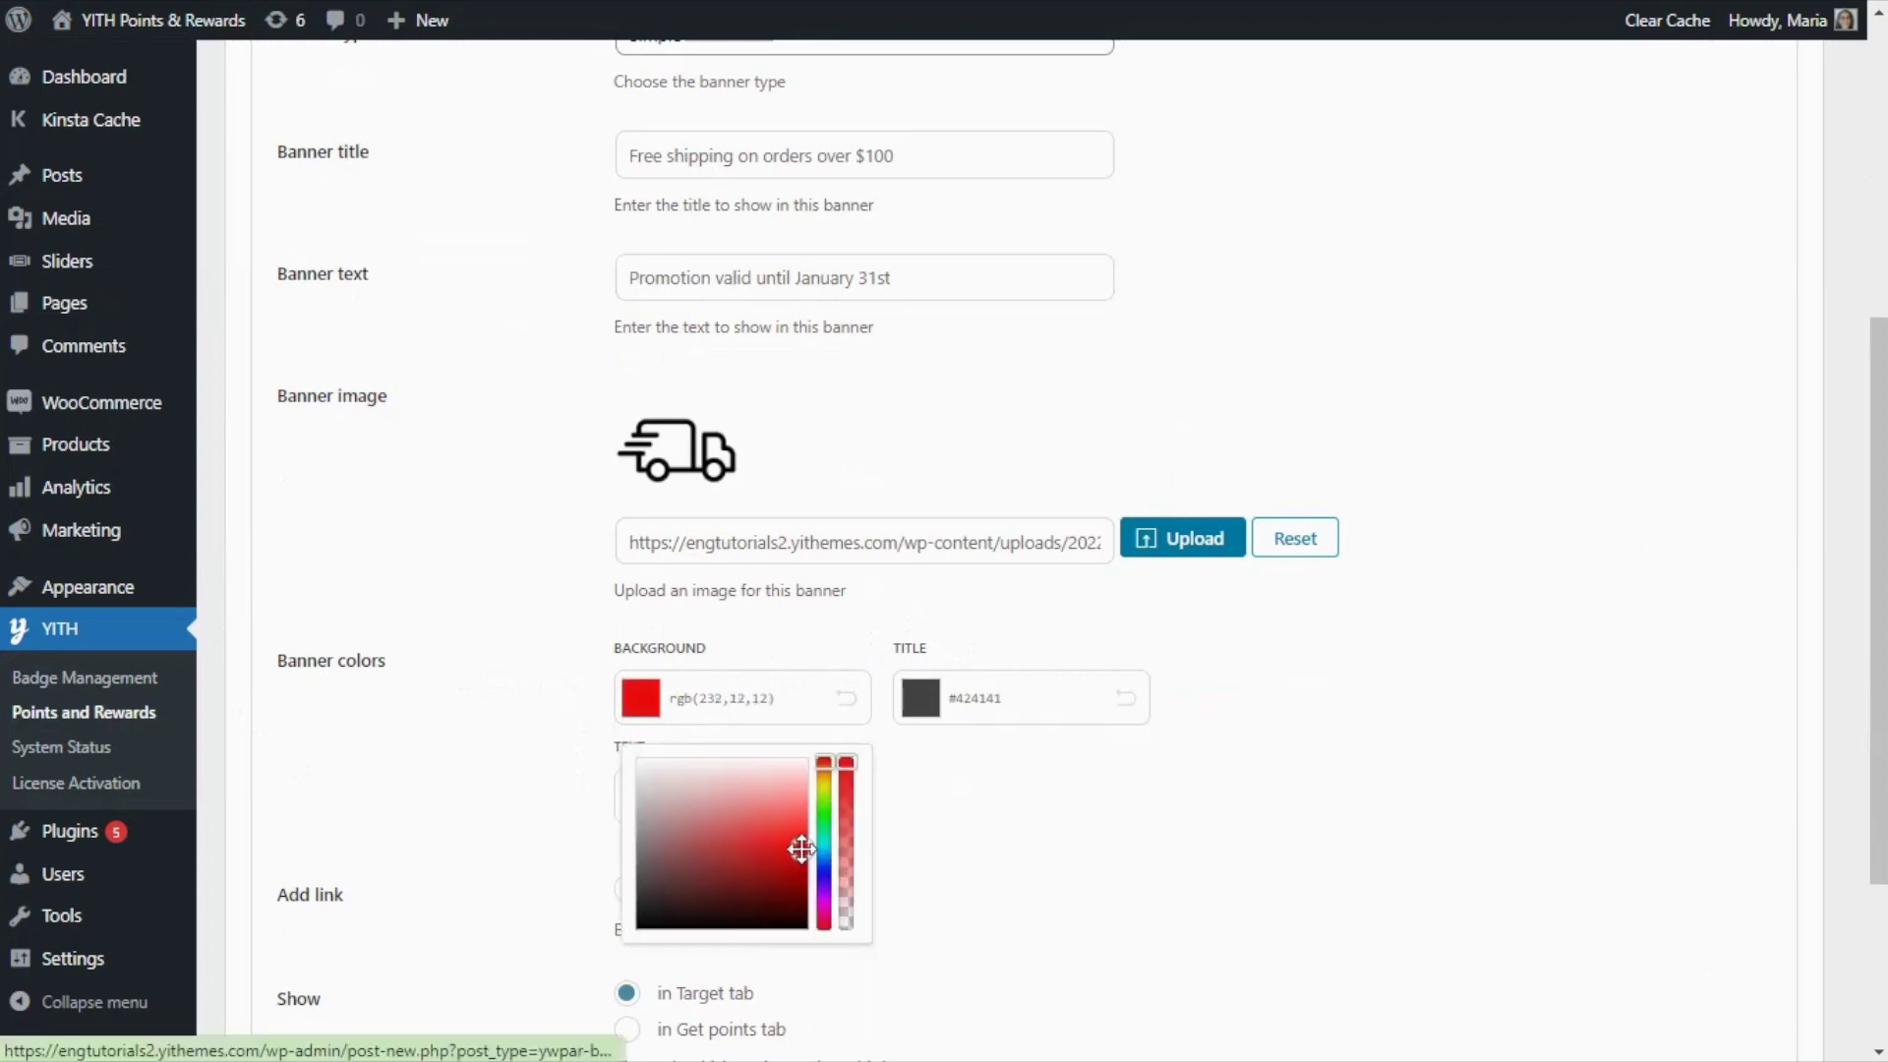
click(825, 851)
click(761, 776)
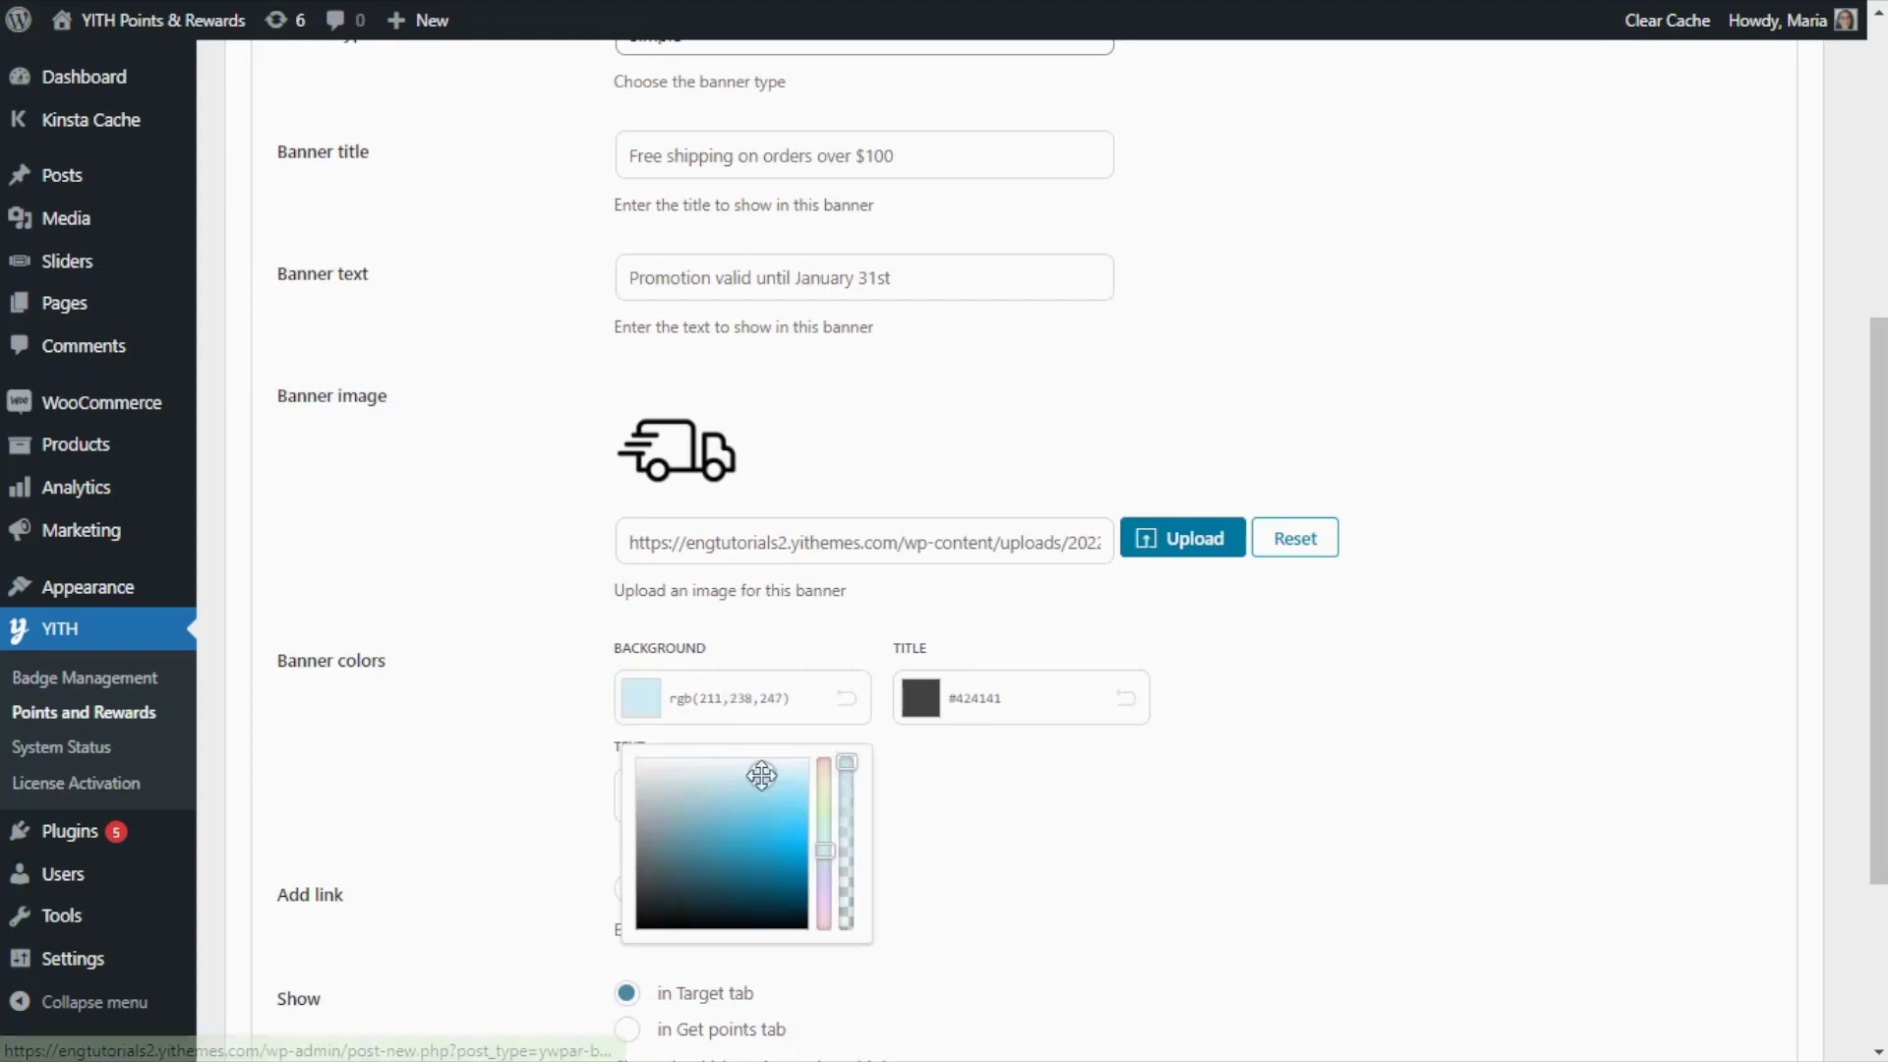
click(524, 785)
scroll(527, 784, down, 3)
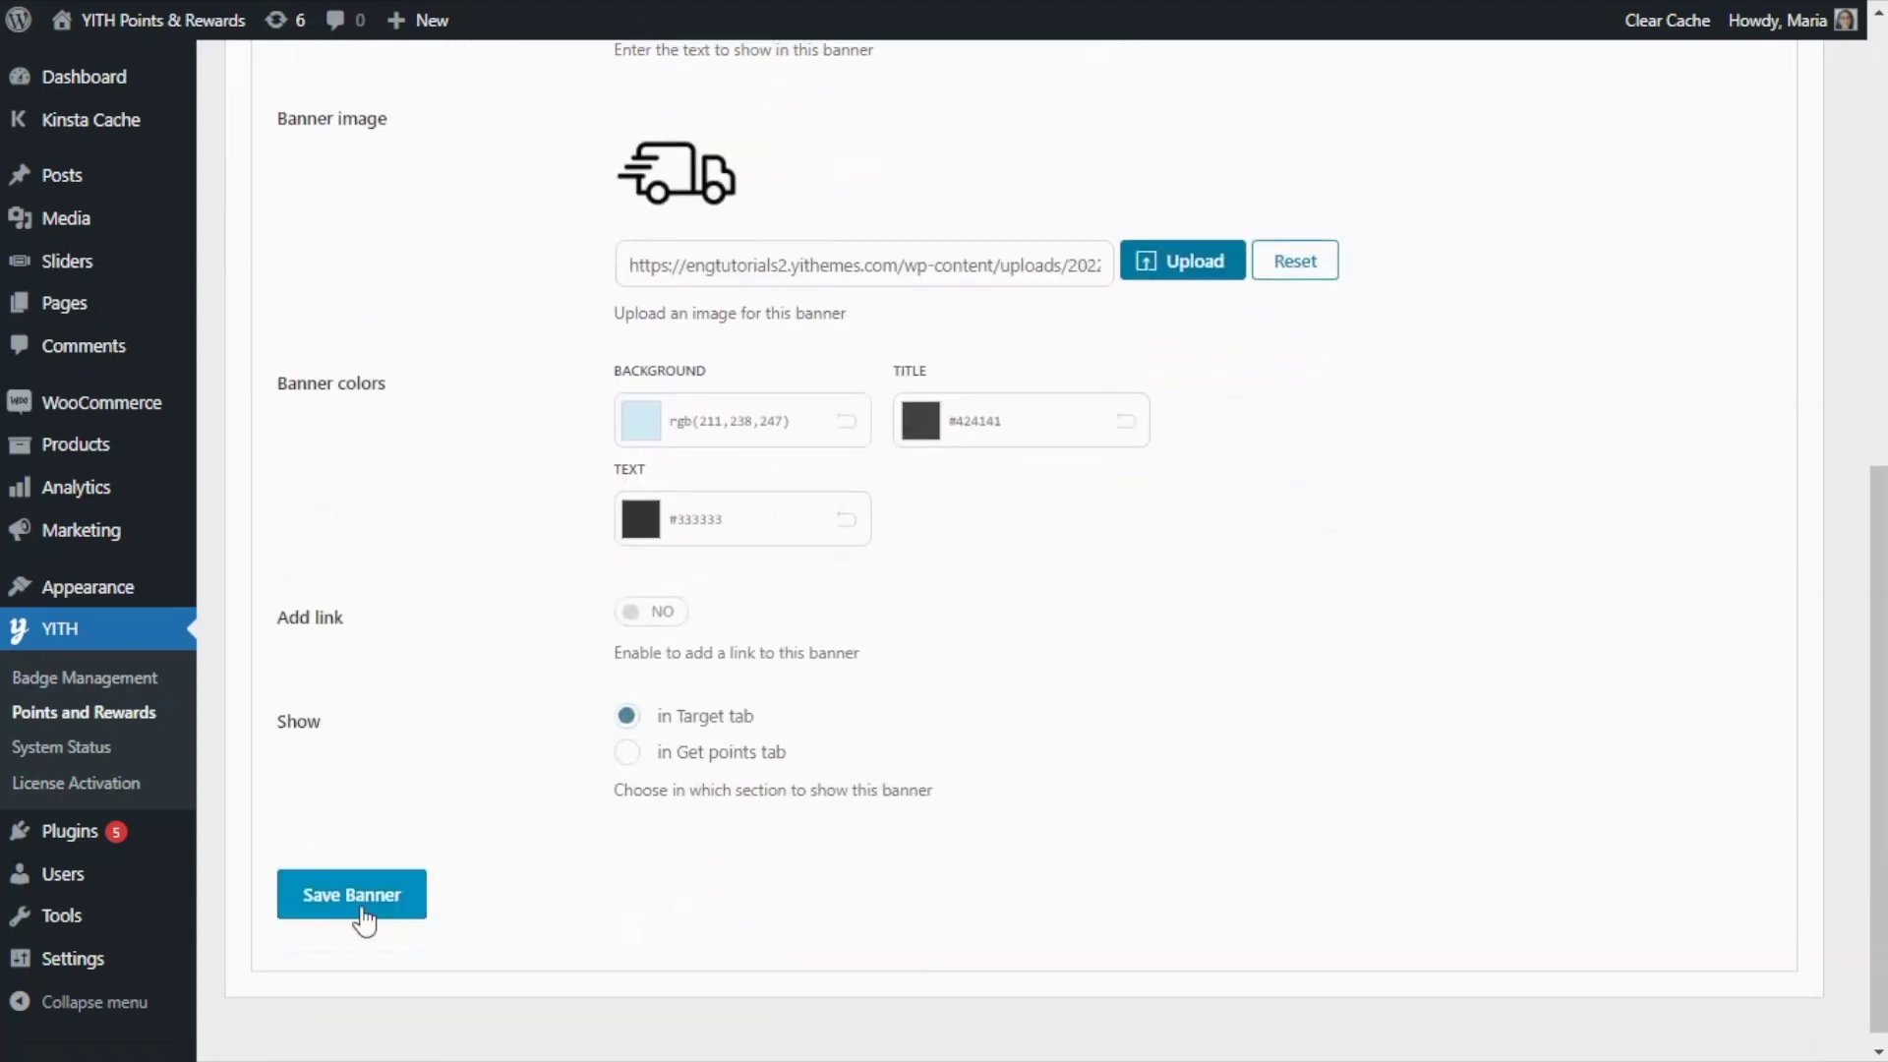
click(362, 915)
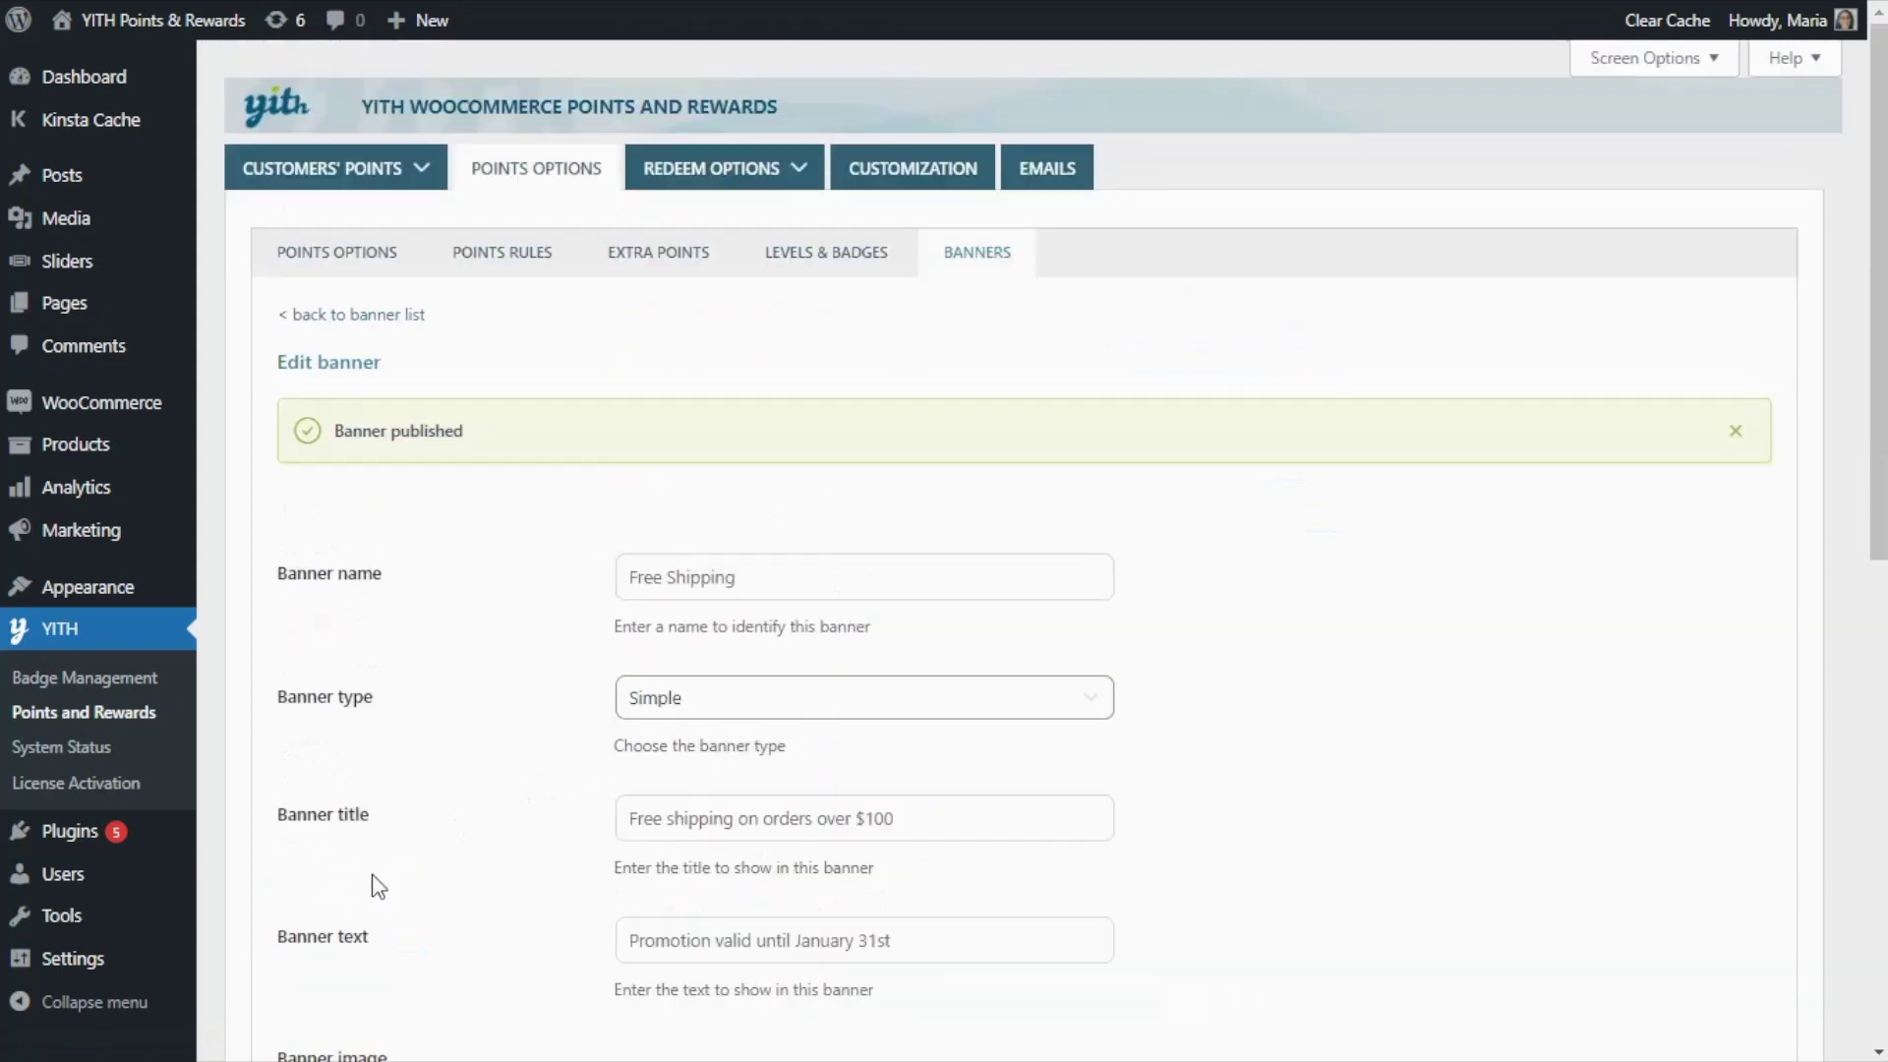
Step: Switch to the storefront's My account page and view the banner under Targets to achieve in My Points
click(674, 3)
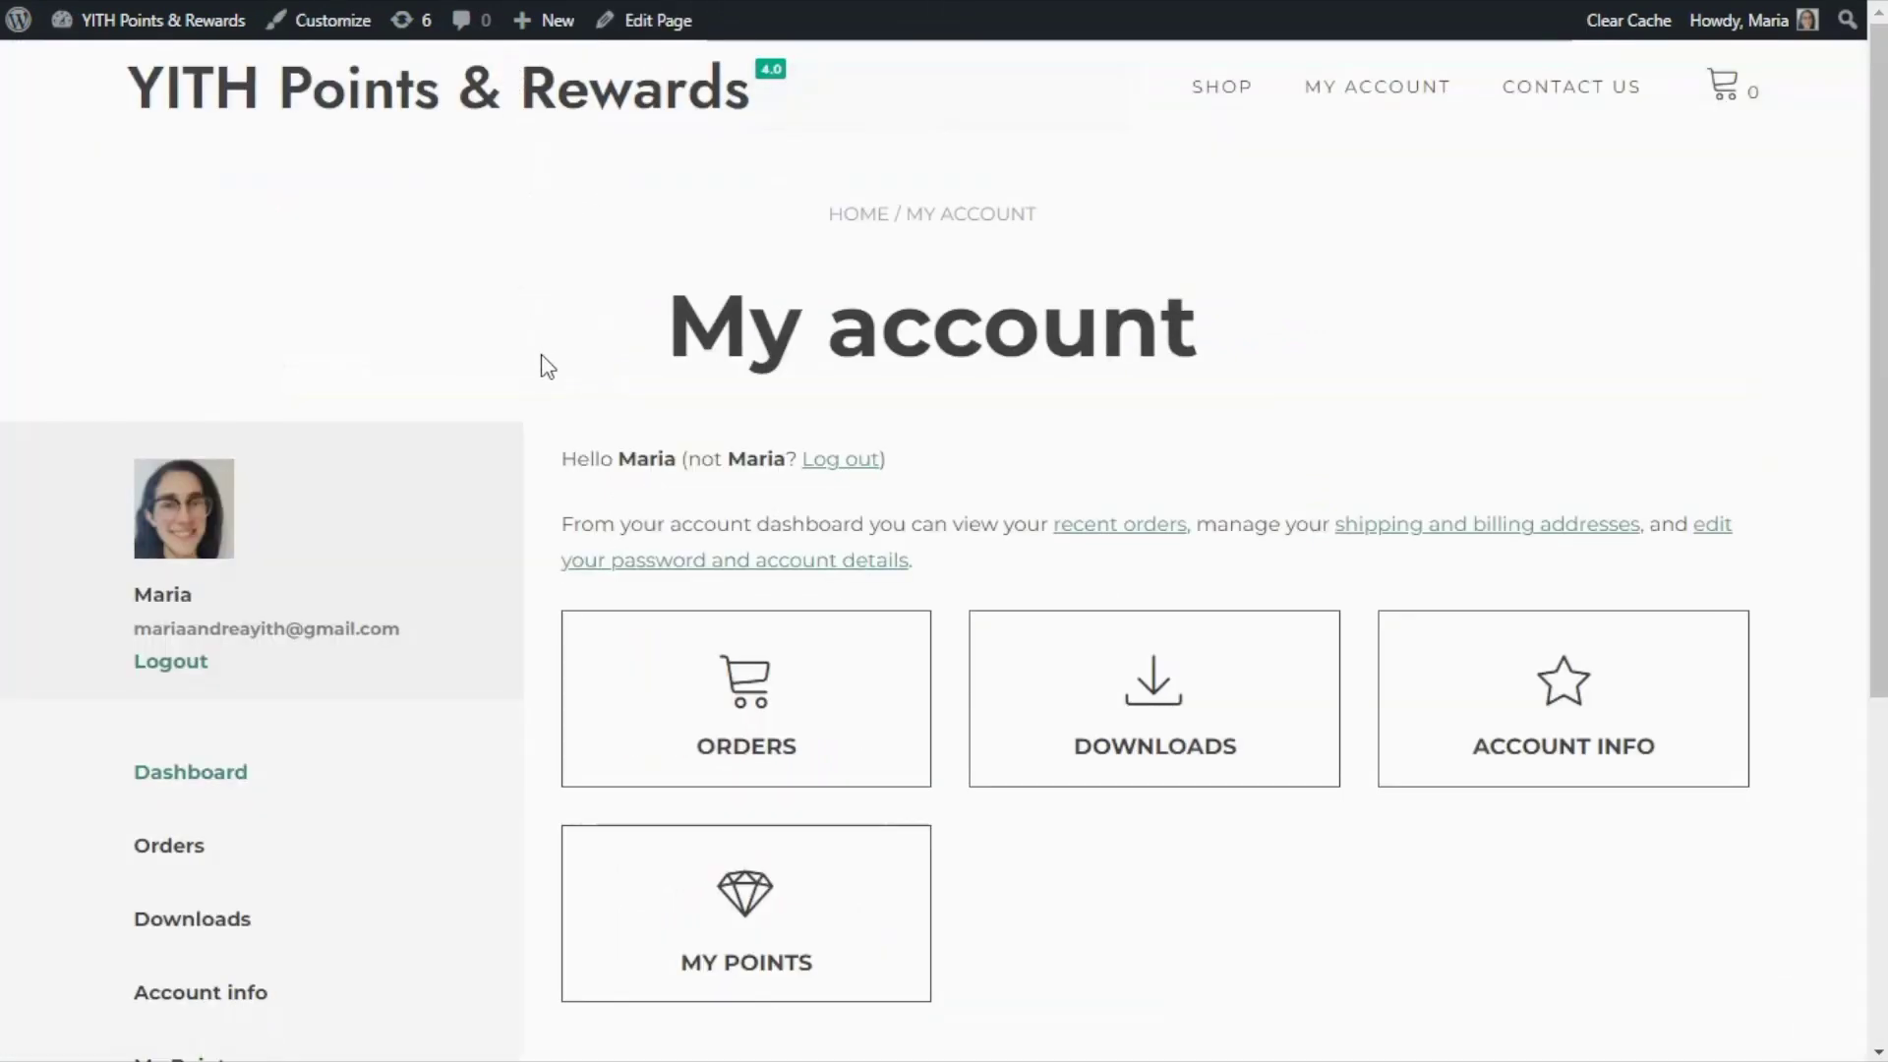
scroll(464, 514, down, 4)
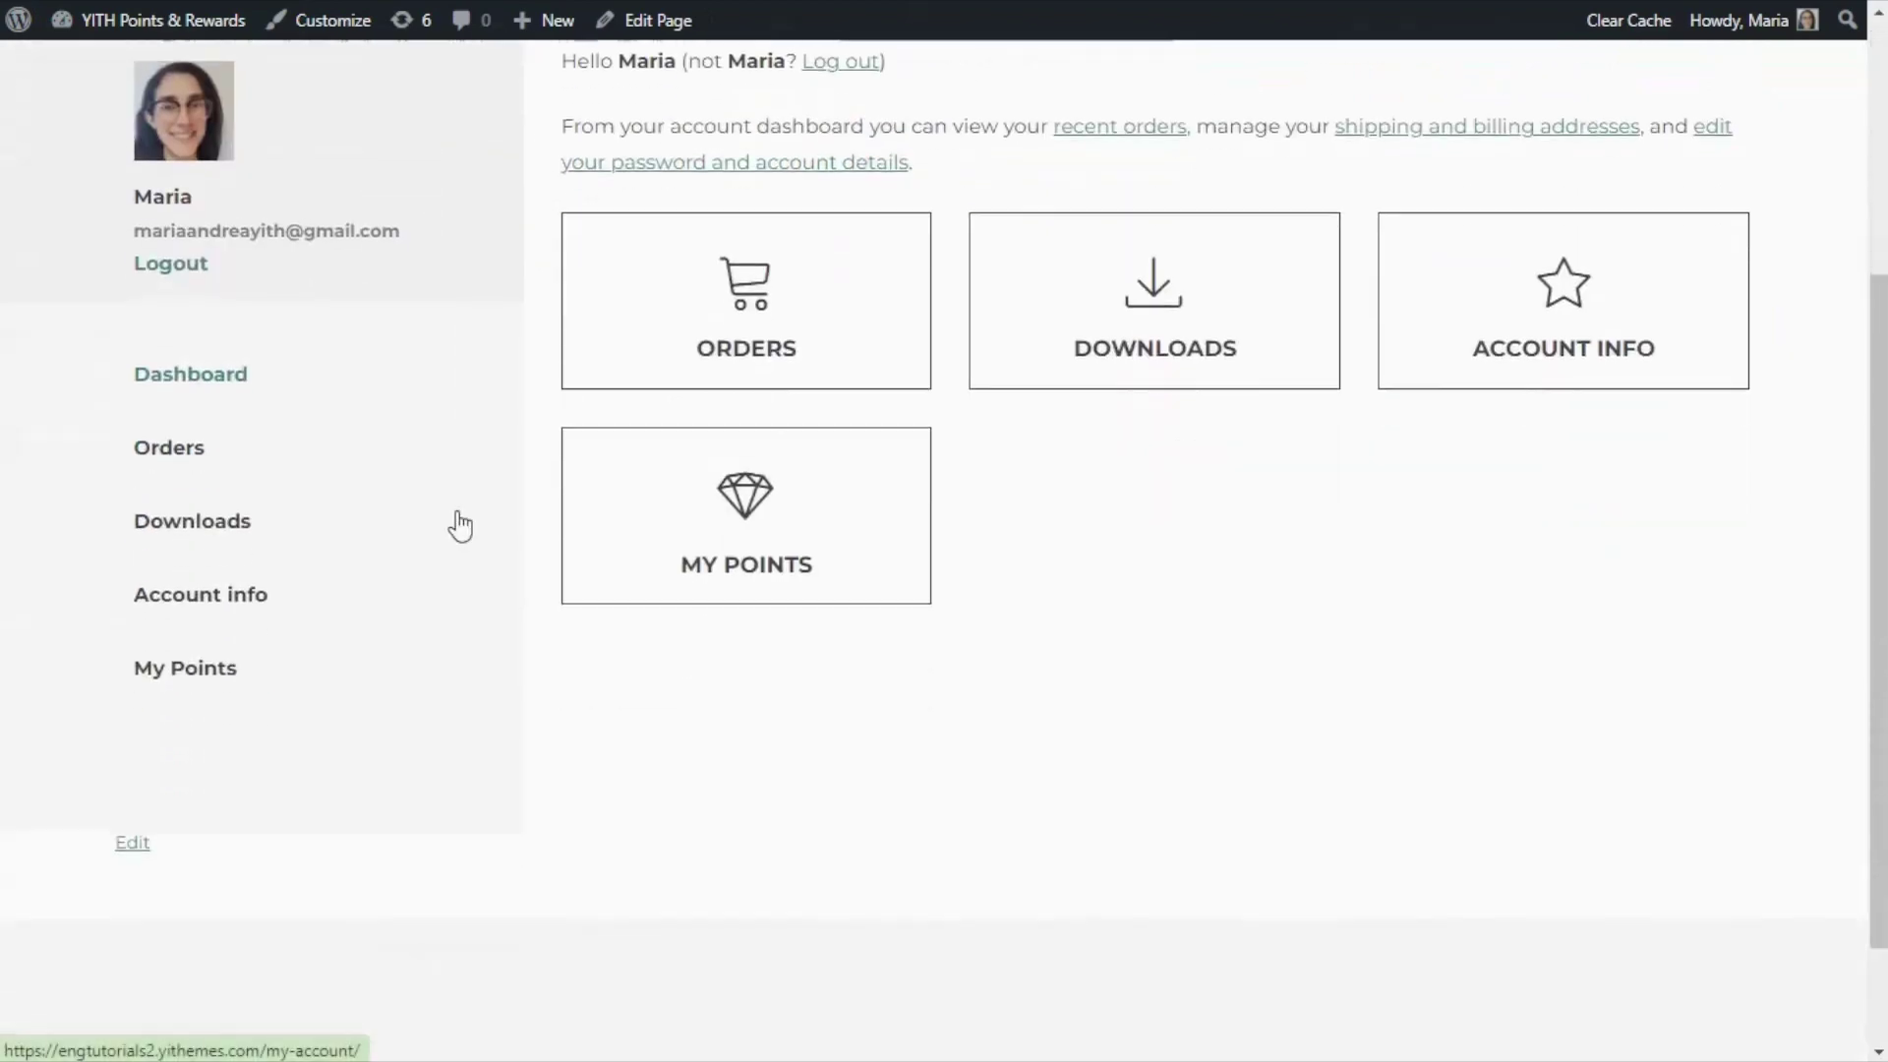
click(227, 665)
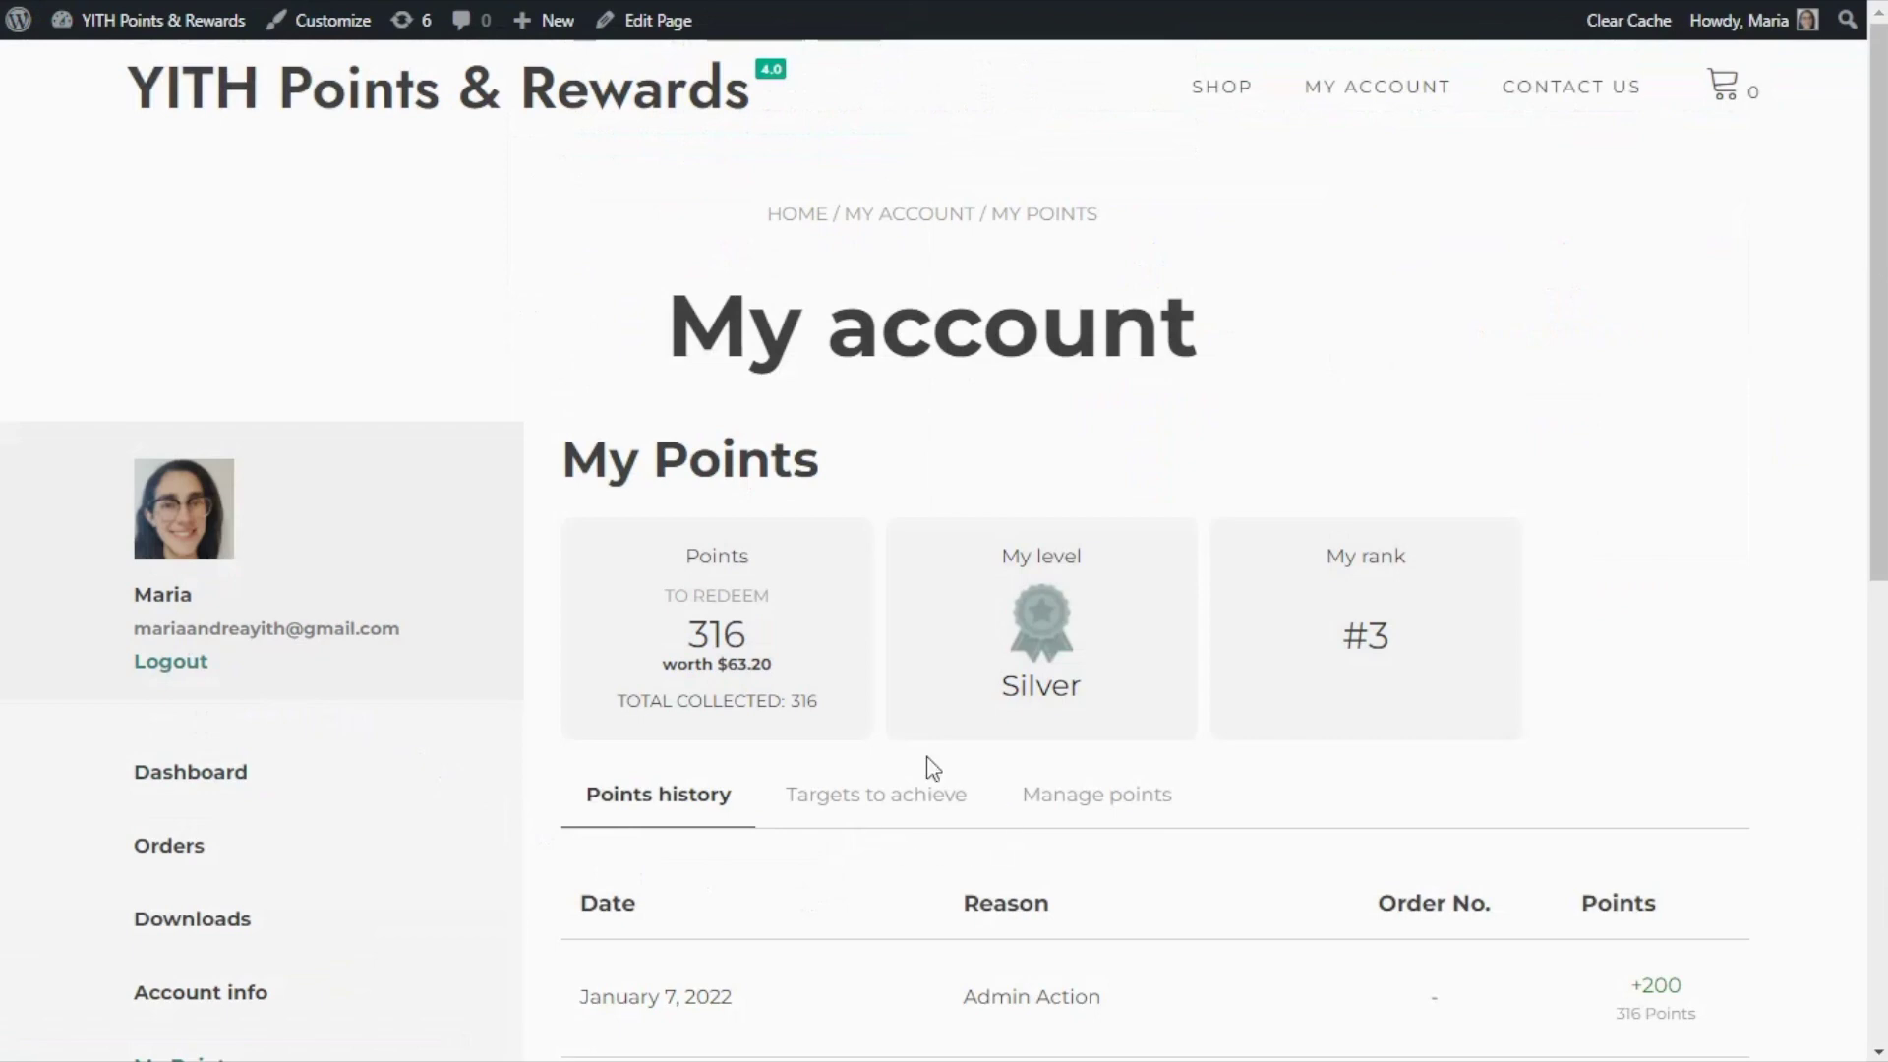
click(794, 804)
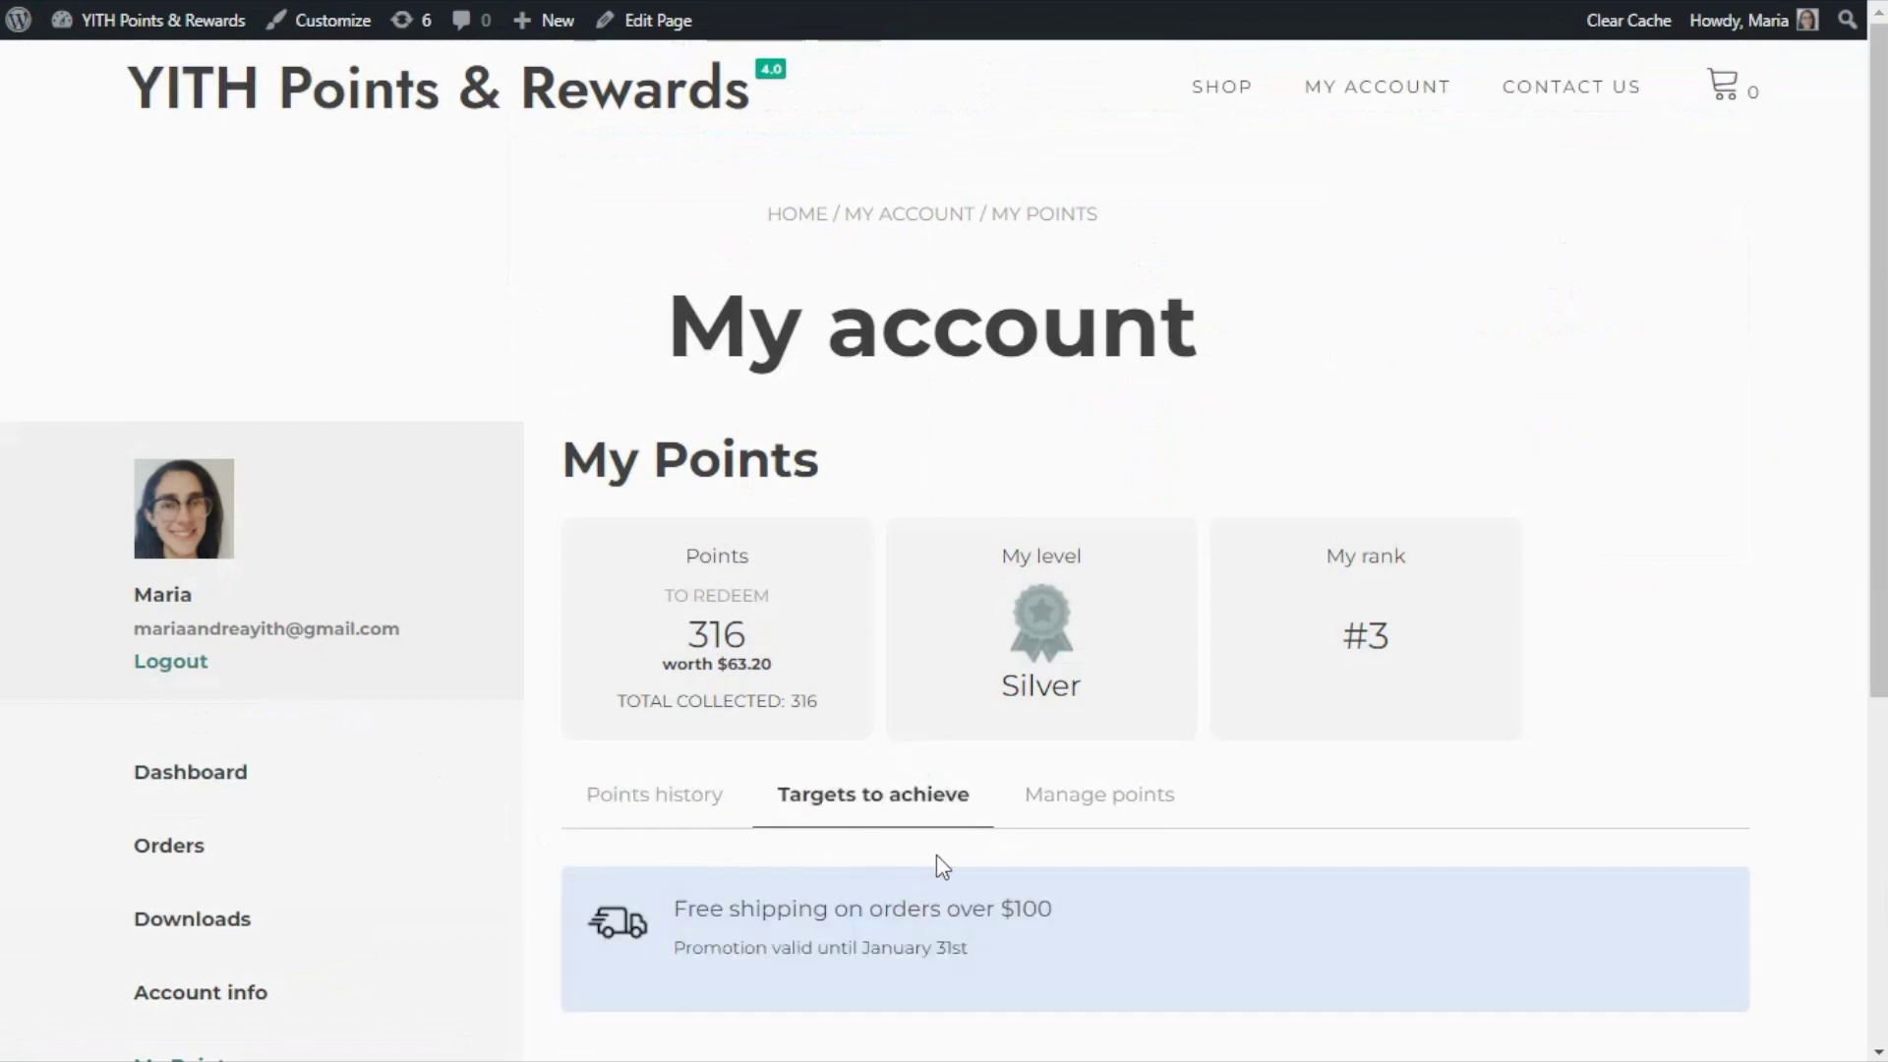
scroll(1239, 838, down, 3)
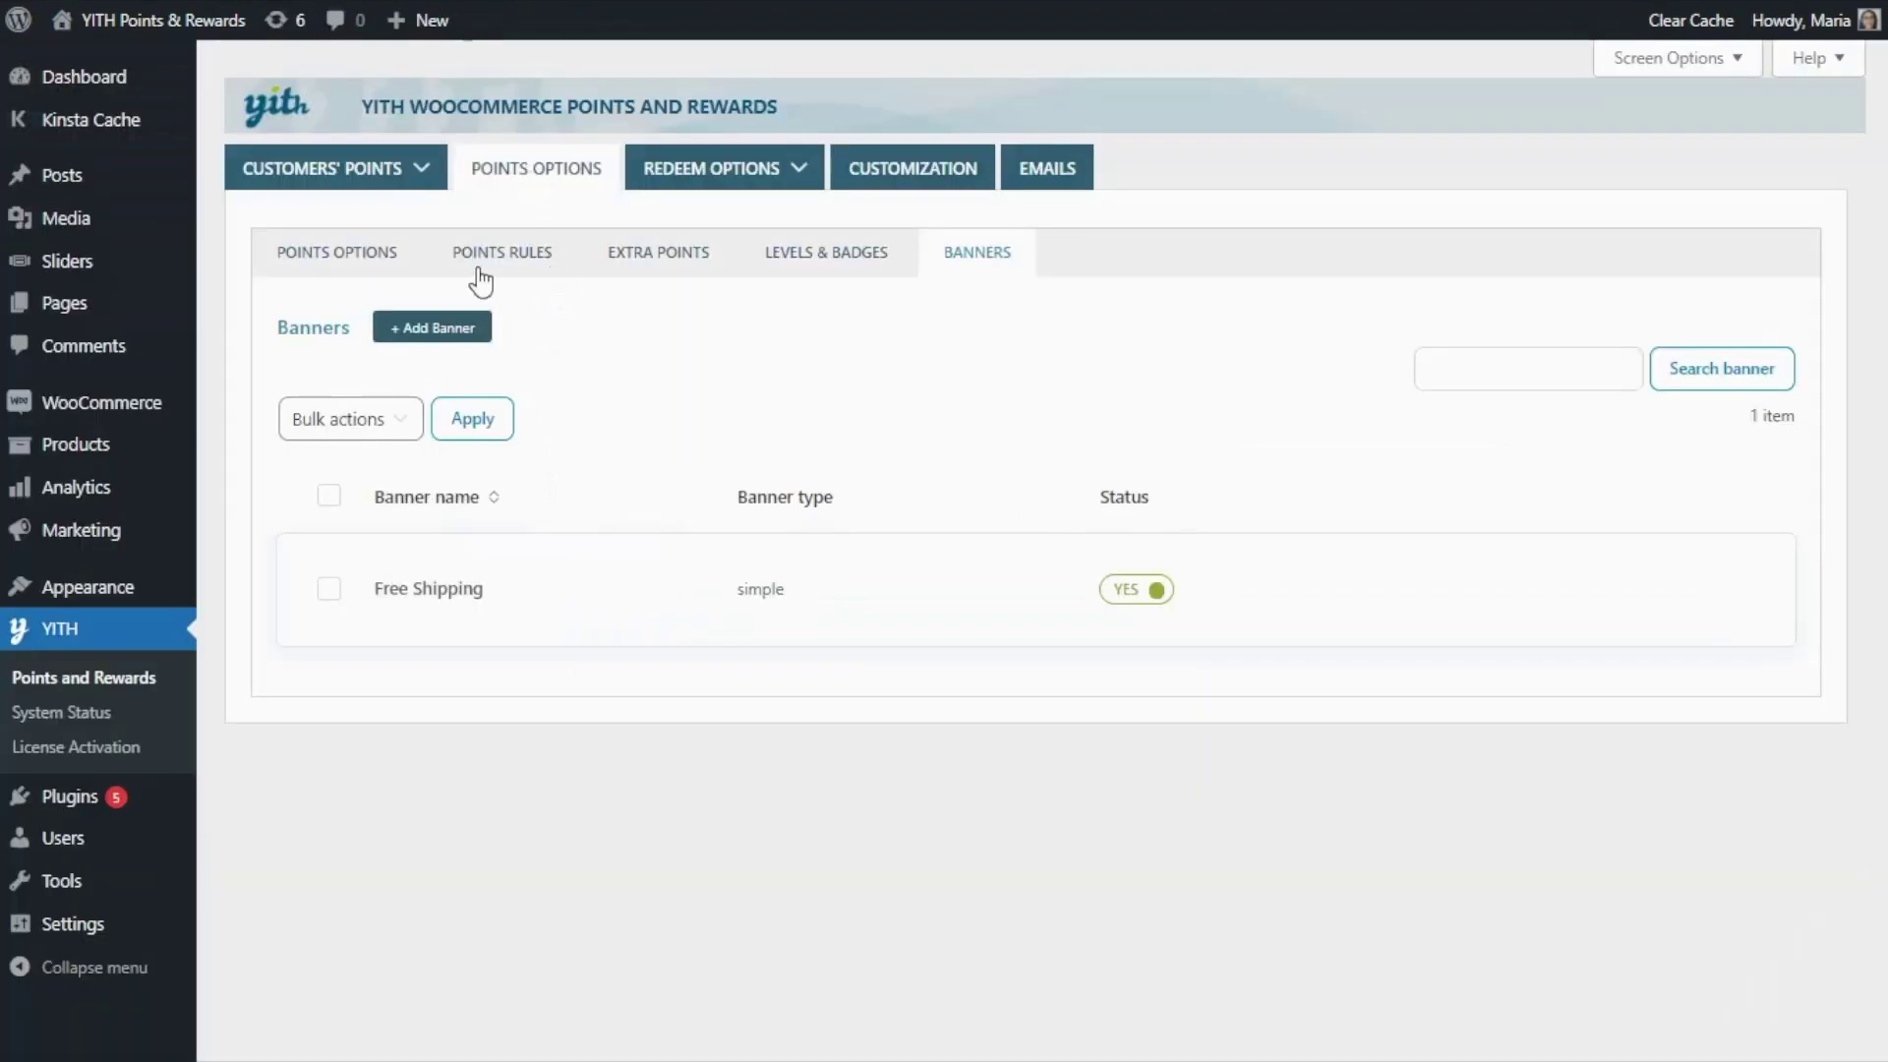
Step: Start adding another banner in the plugin settings with Target as its type
click(443, 330)
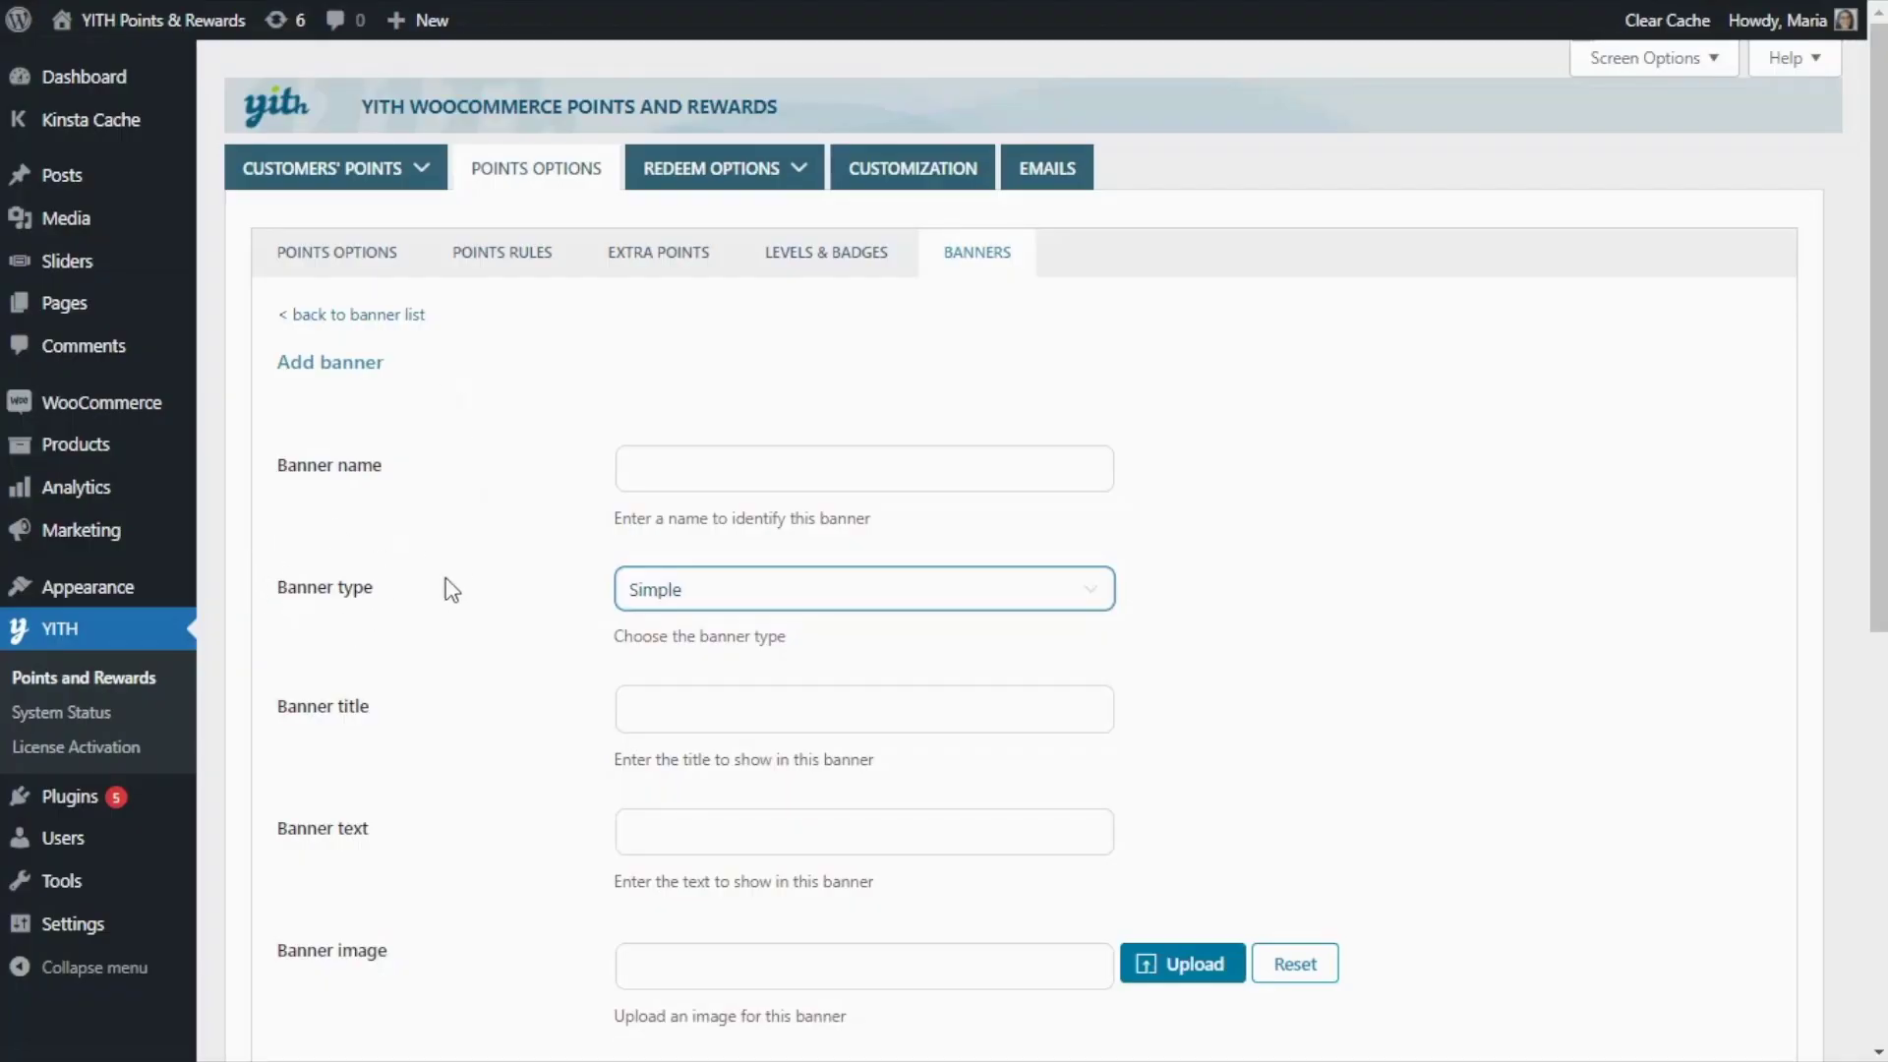
click(1007, 600)
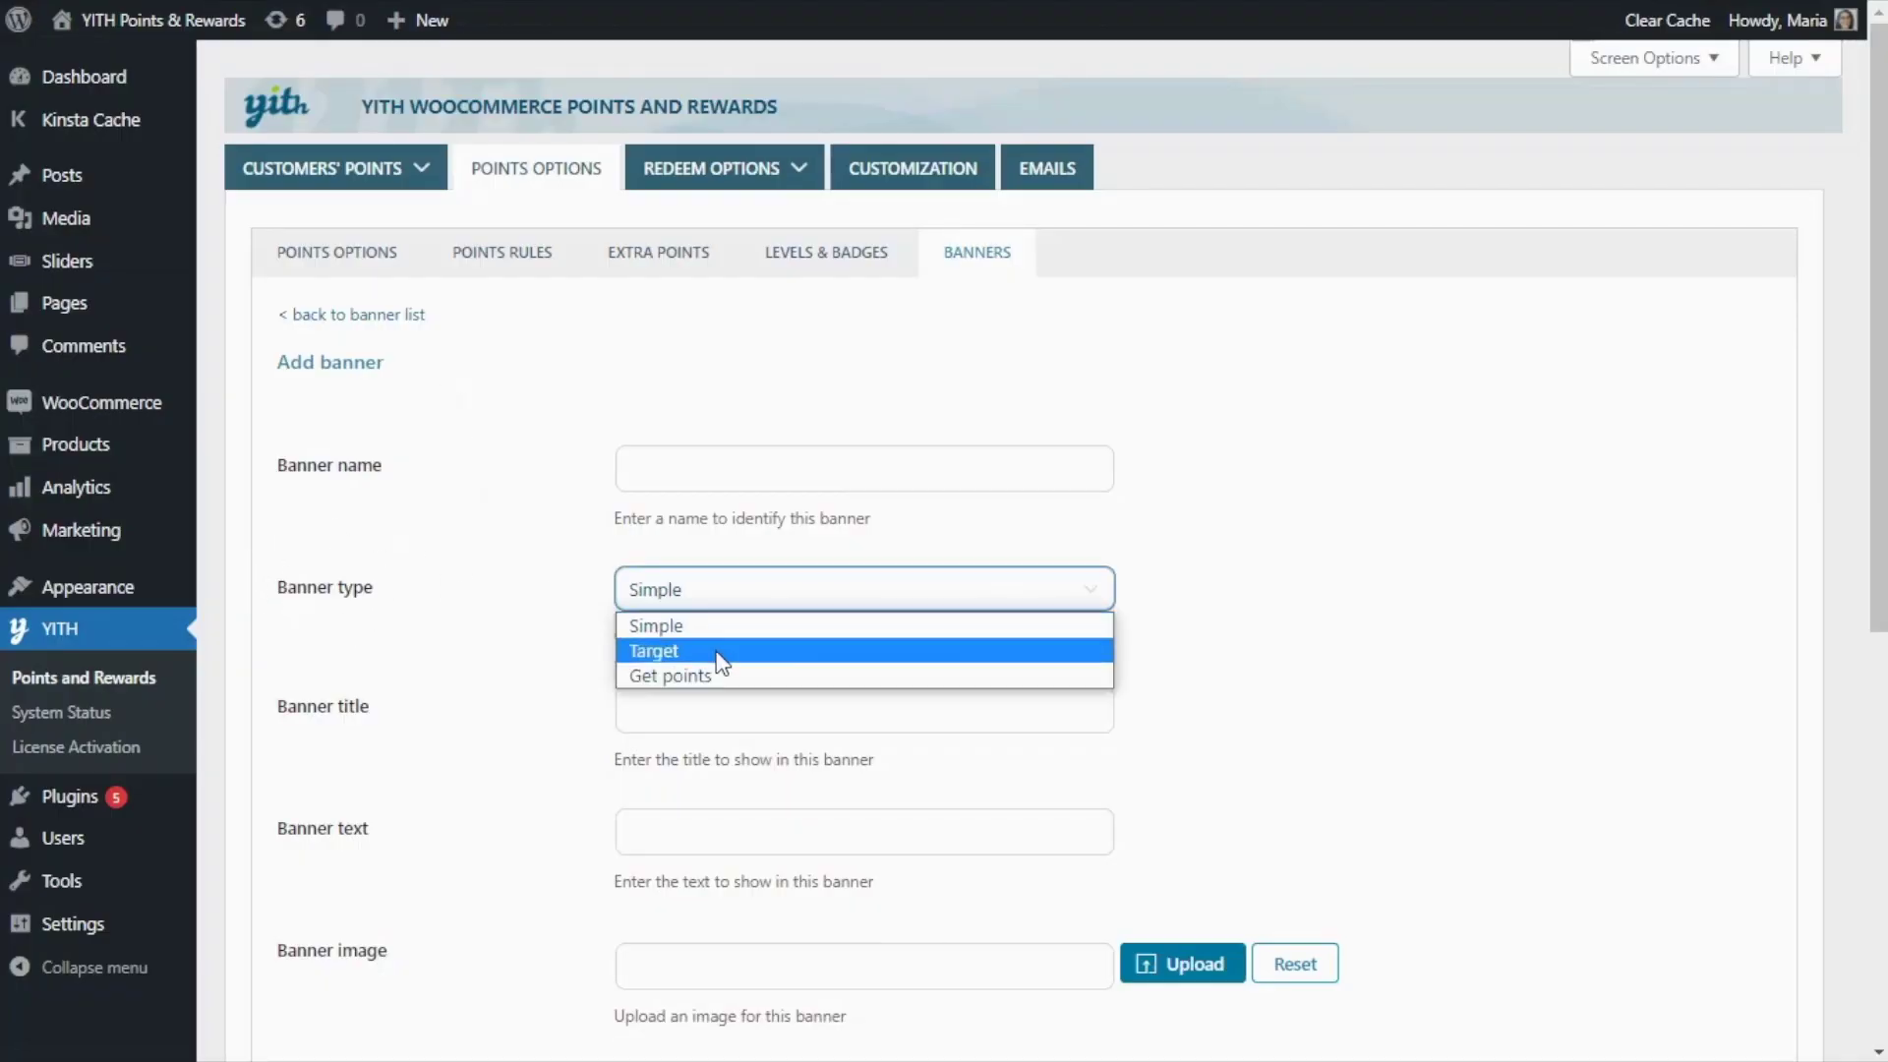
click(721, 654)
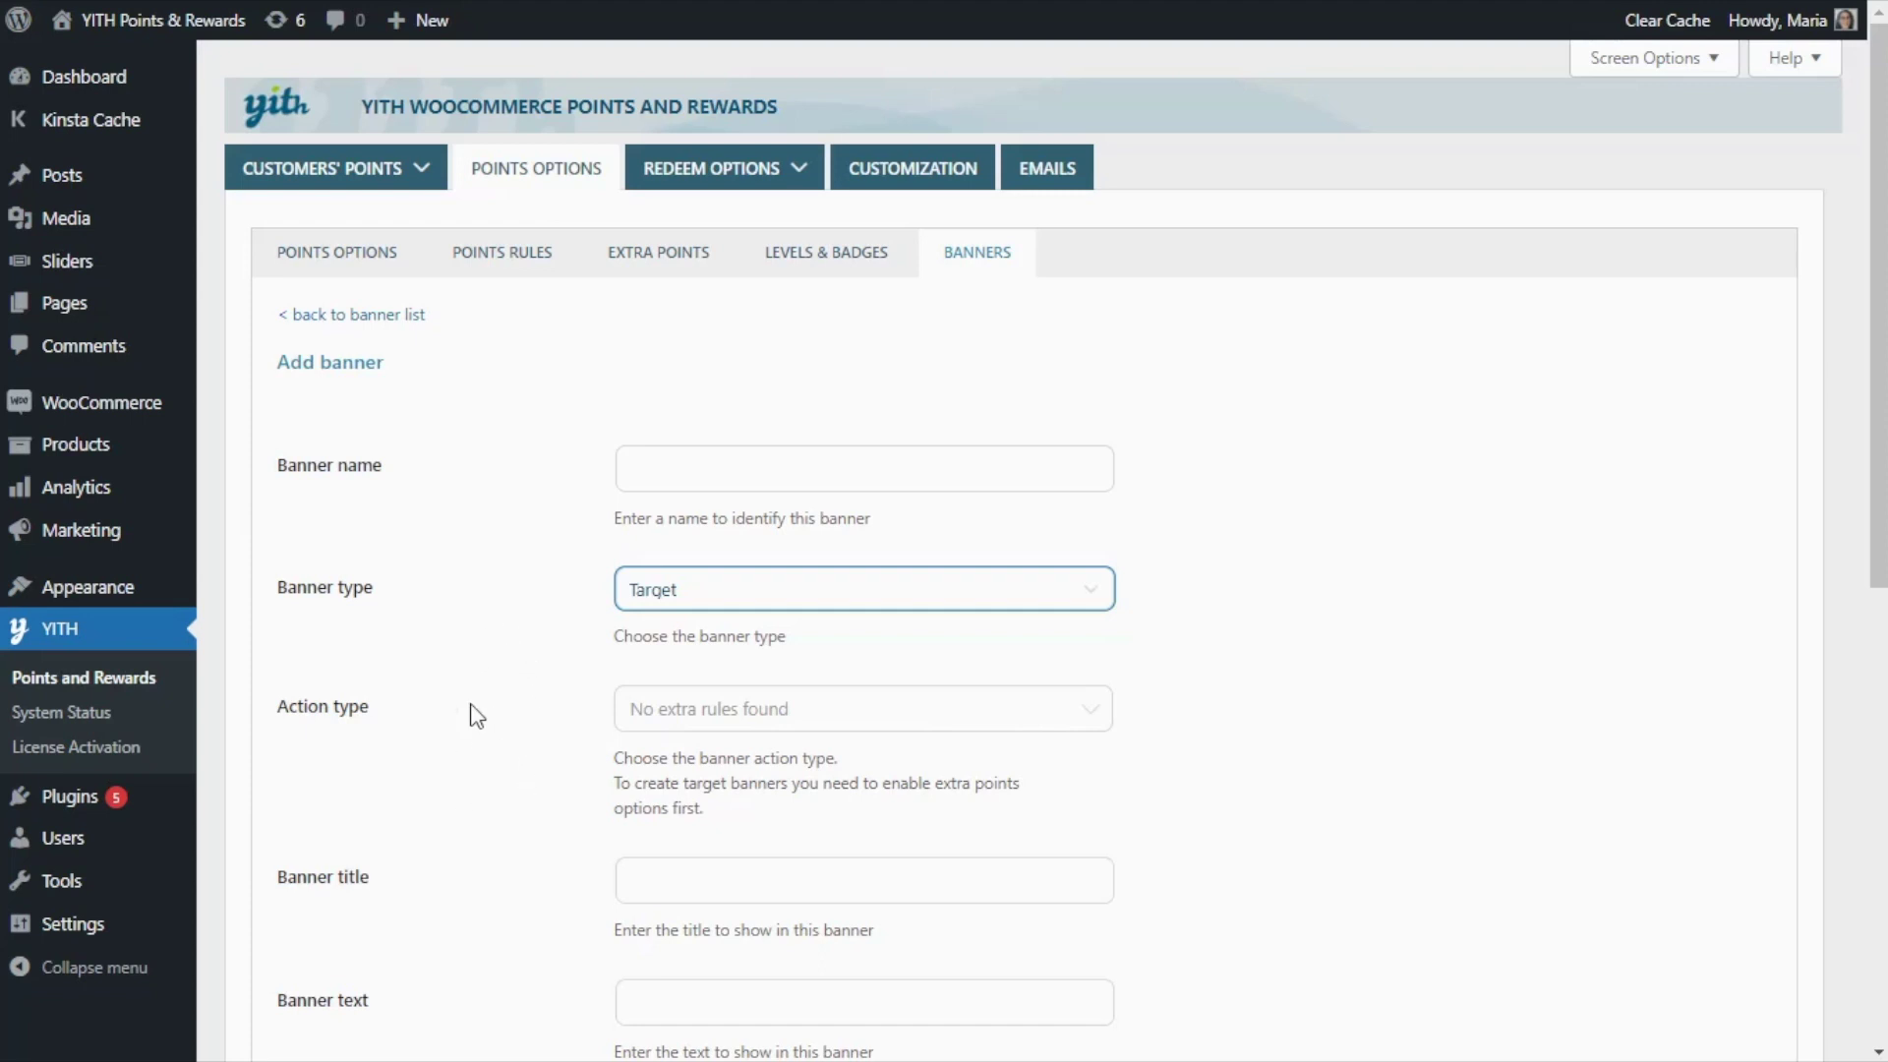
Step: Open the Extra Points options and enable assigning points based on the total amount spent
click(698, 261)
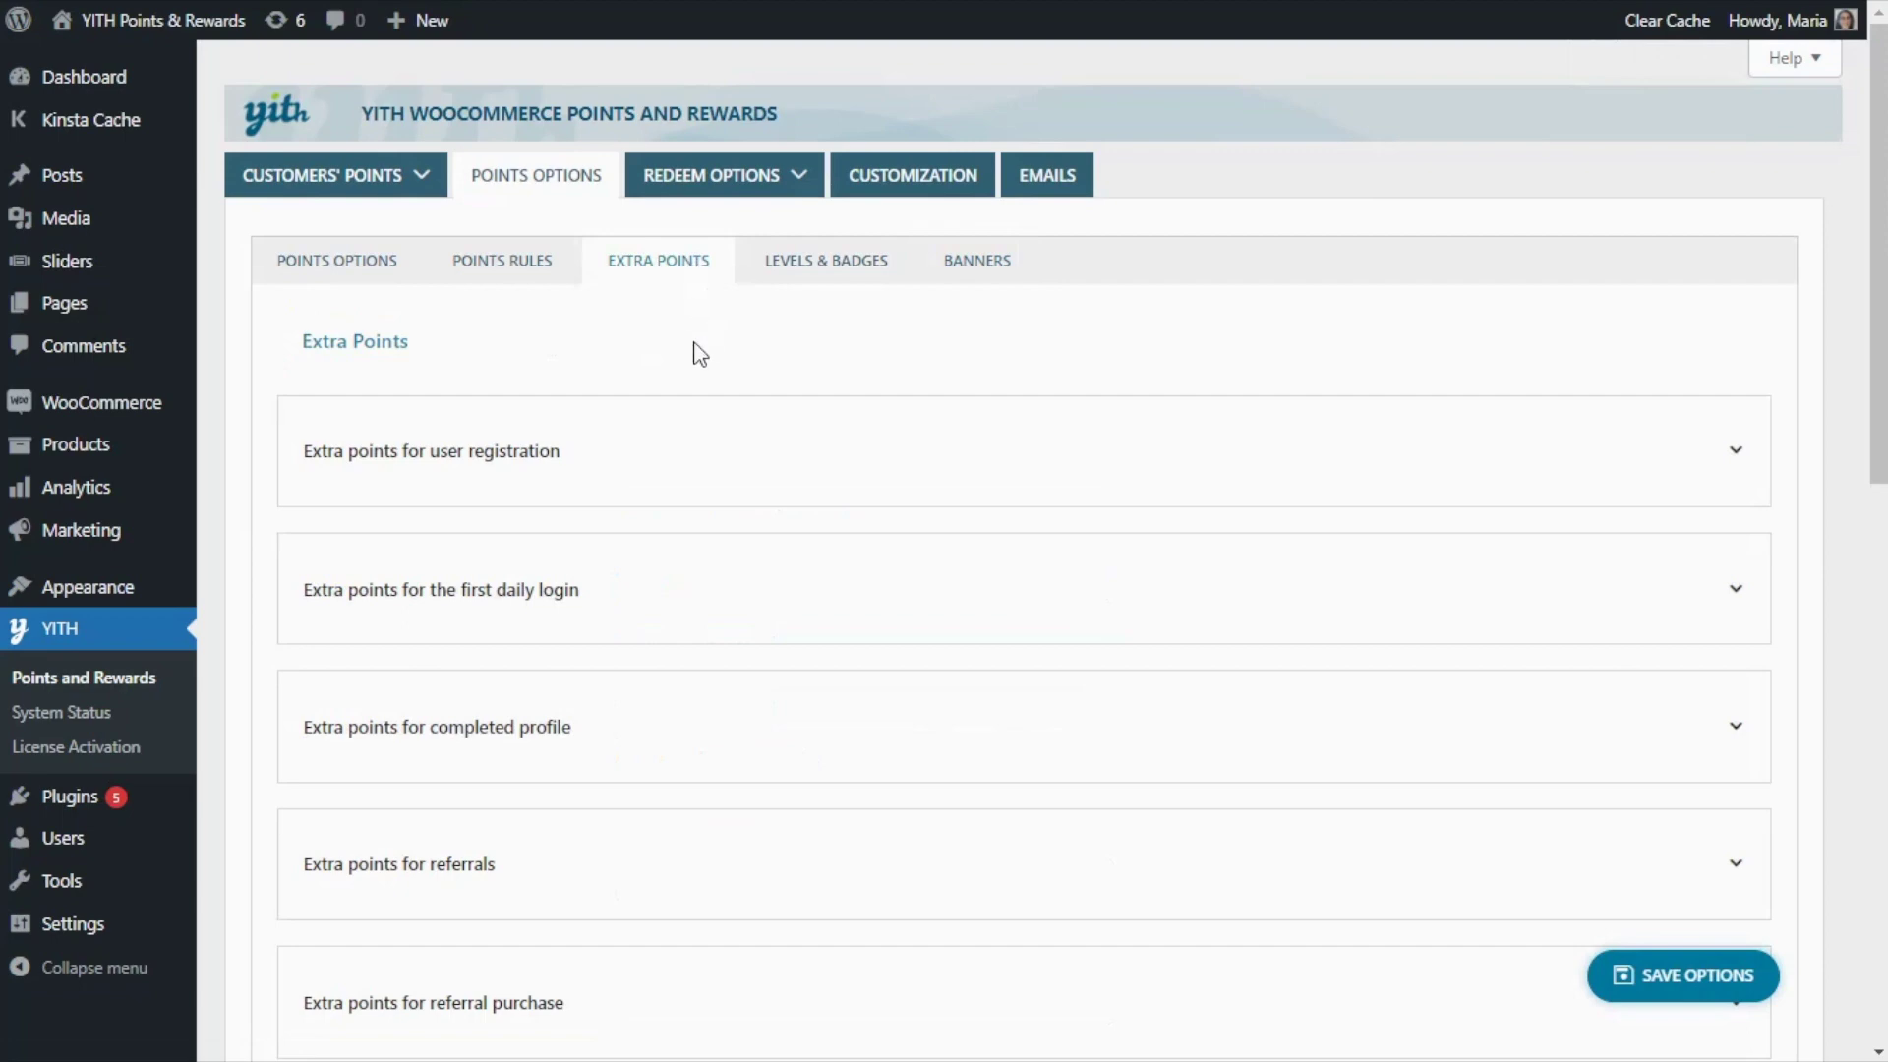
scroll(696, 351, down, 6)
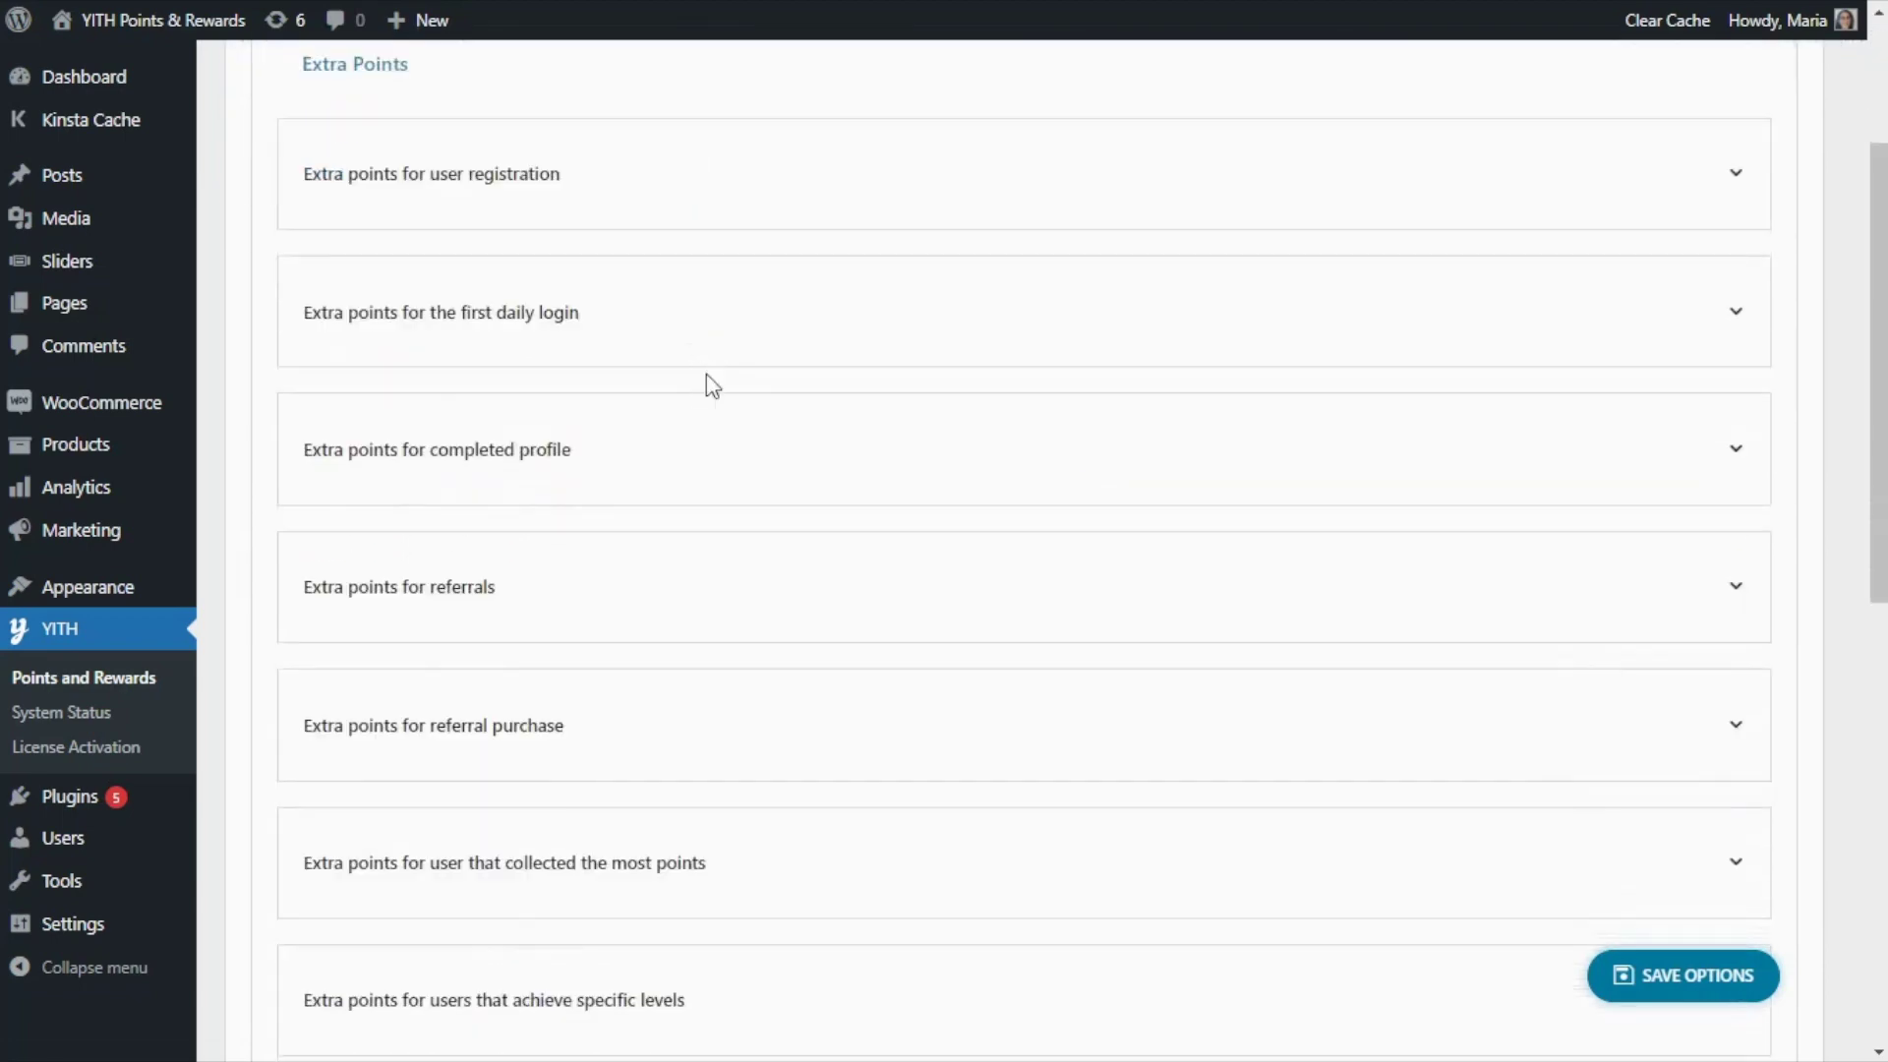
scroll(712, 400, up, 3)
scroll(716, 421, down, 10)
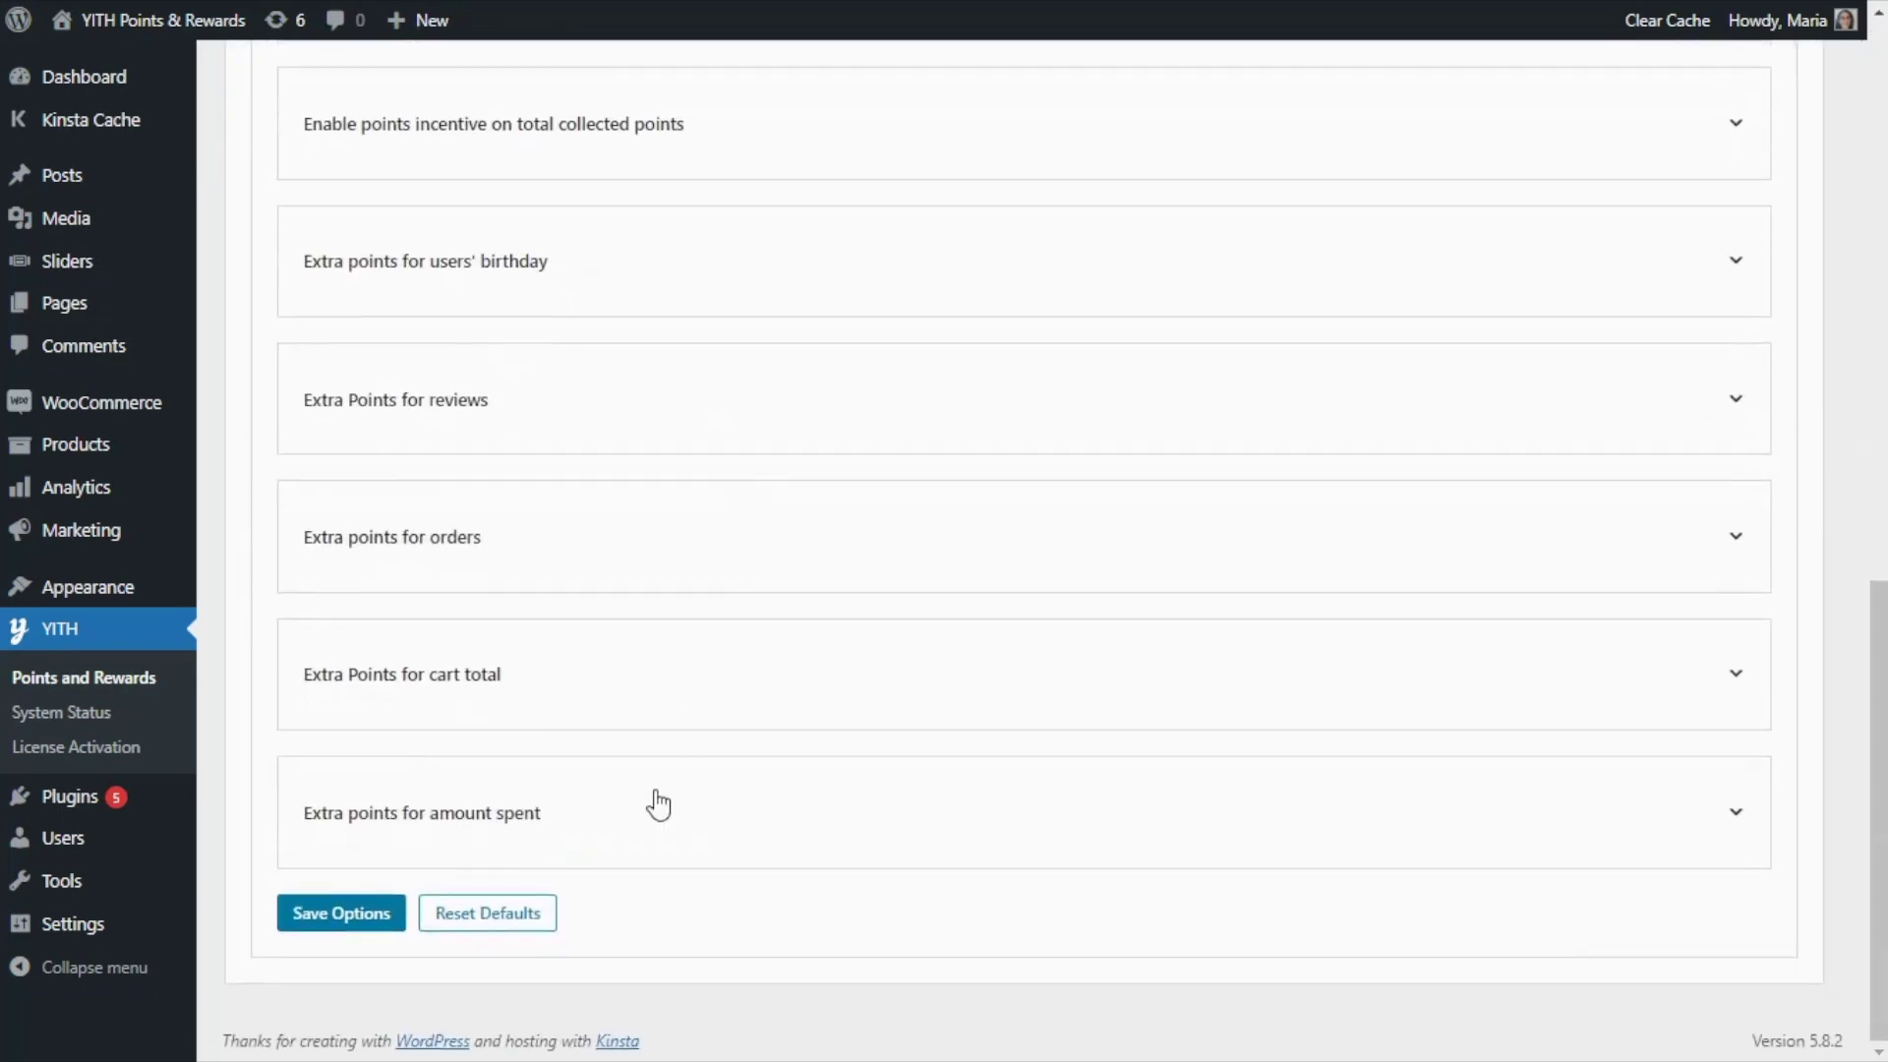
click(617, 824)
scroll(605, 816, down, 1)
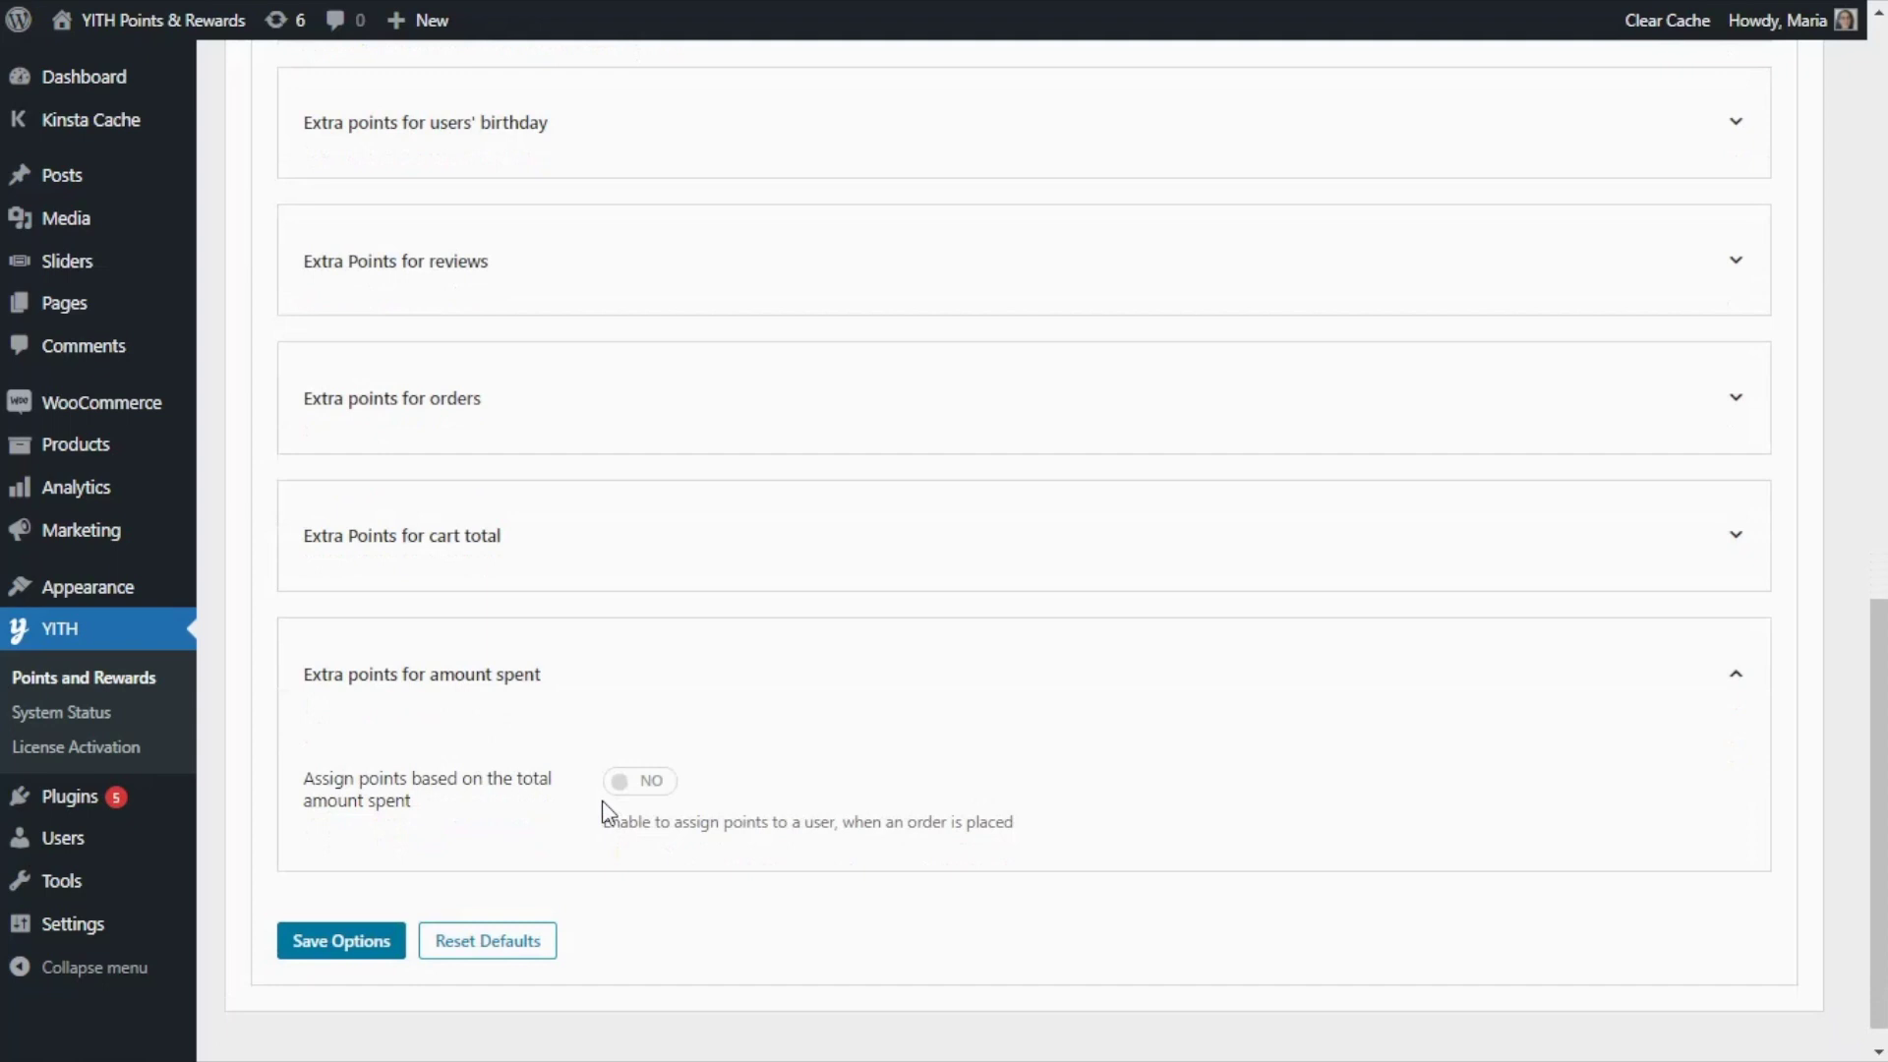
click(649, 785)
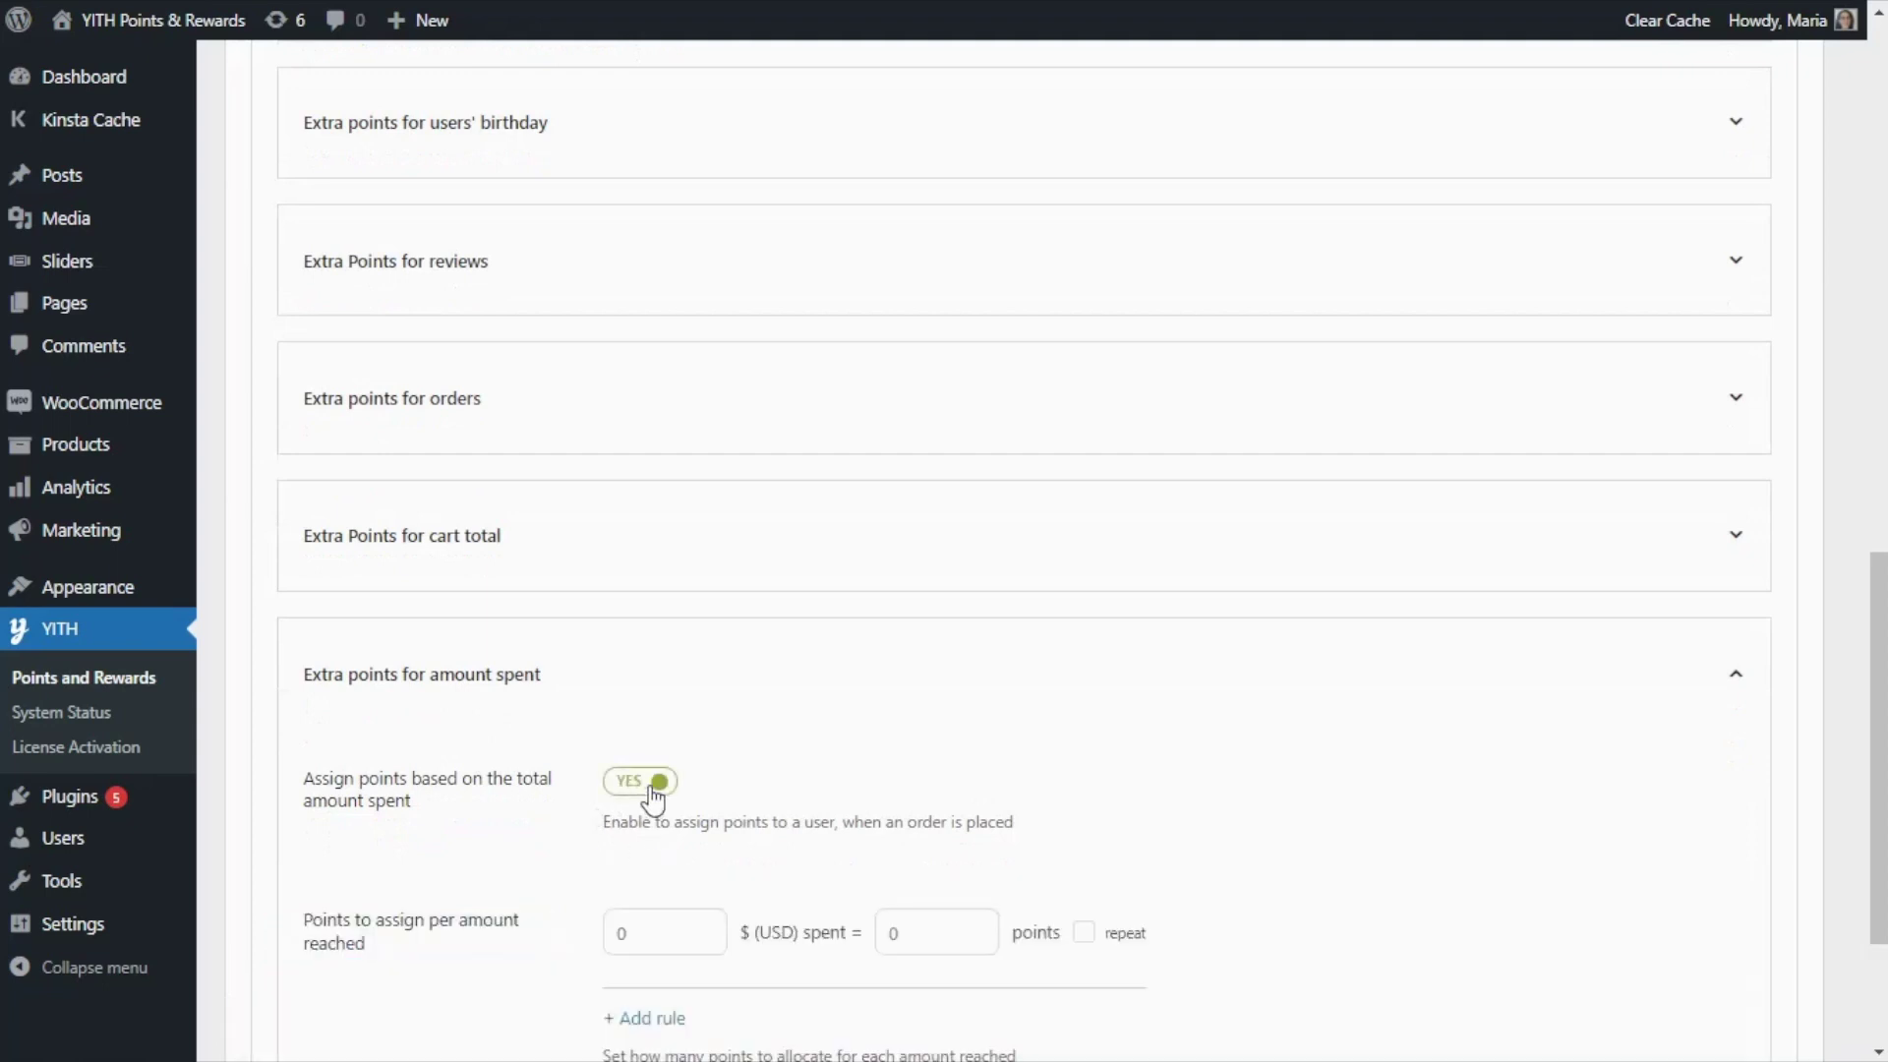
scroll(644, 777, down, 2)
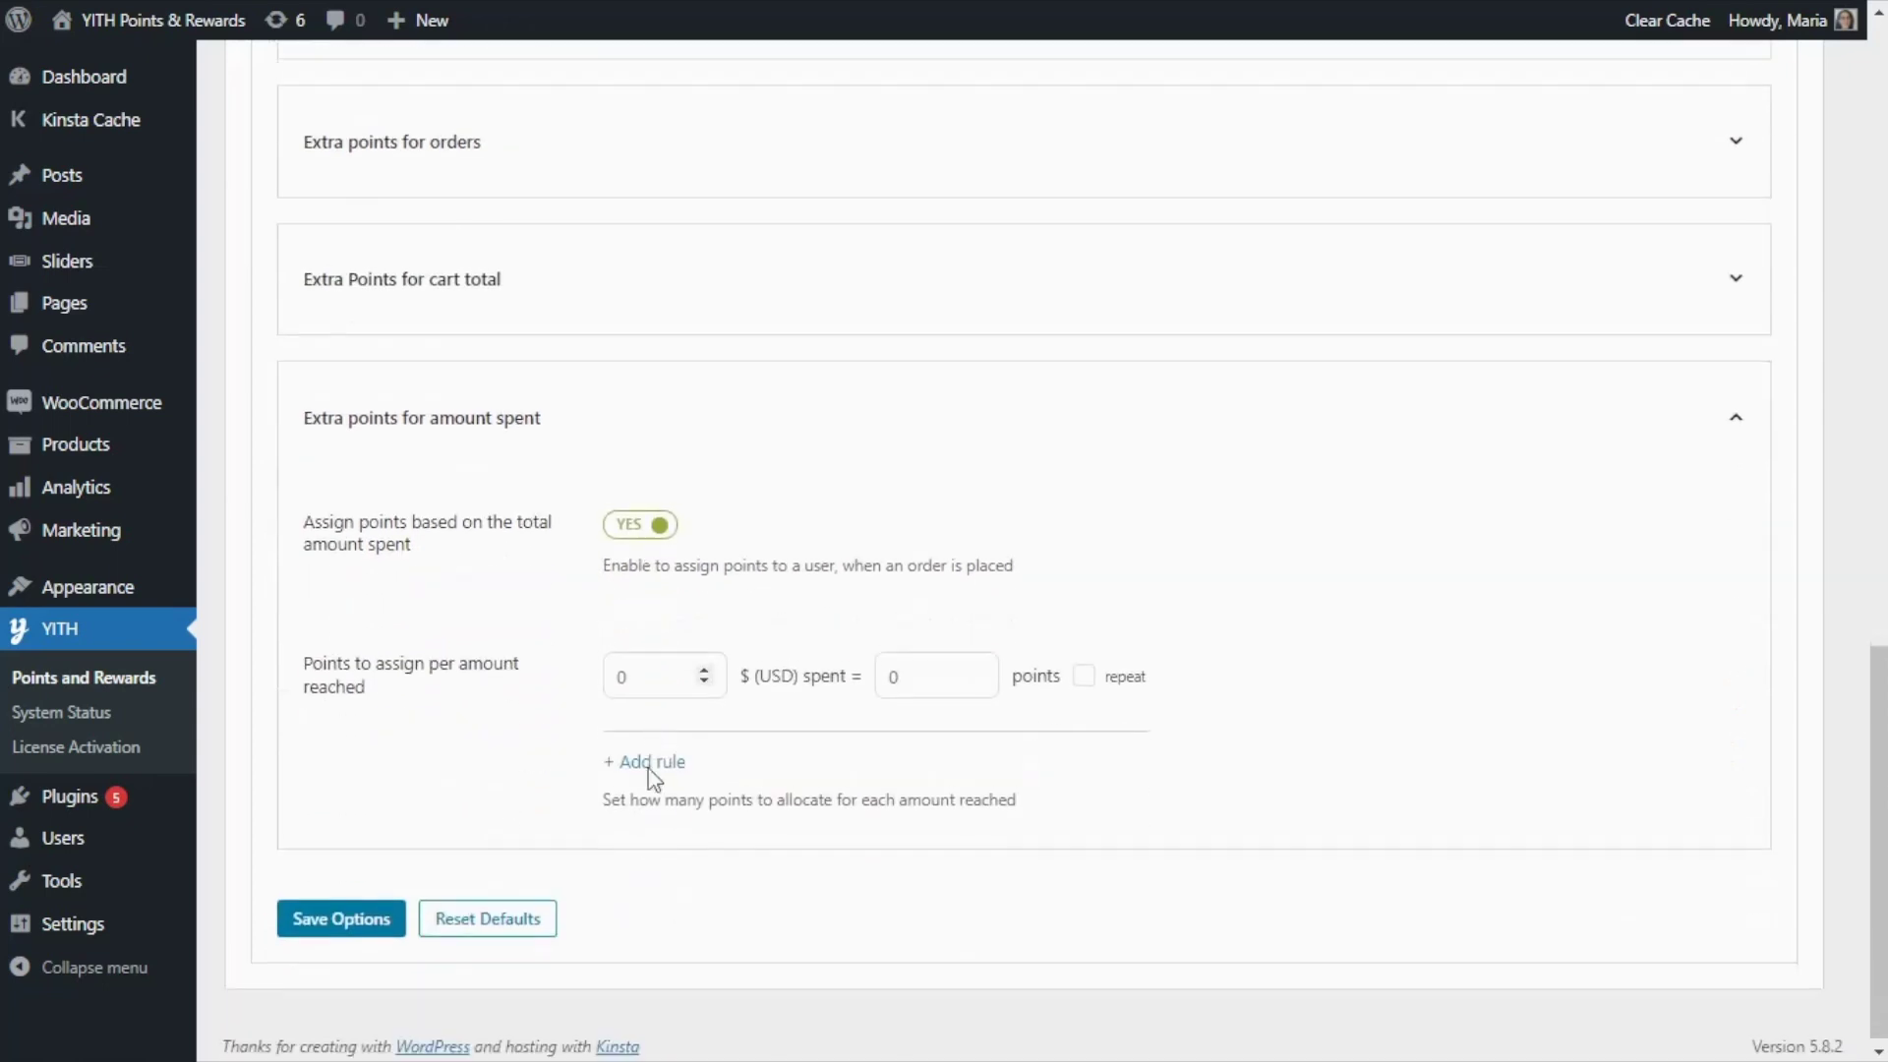
Step: Set the amount-spent rule to award 50 points for 250 USD spent
double_click(637, 669)
text(250)
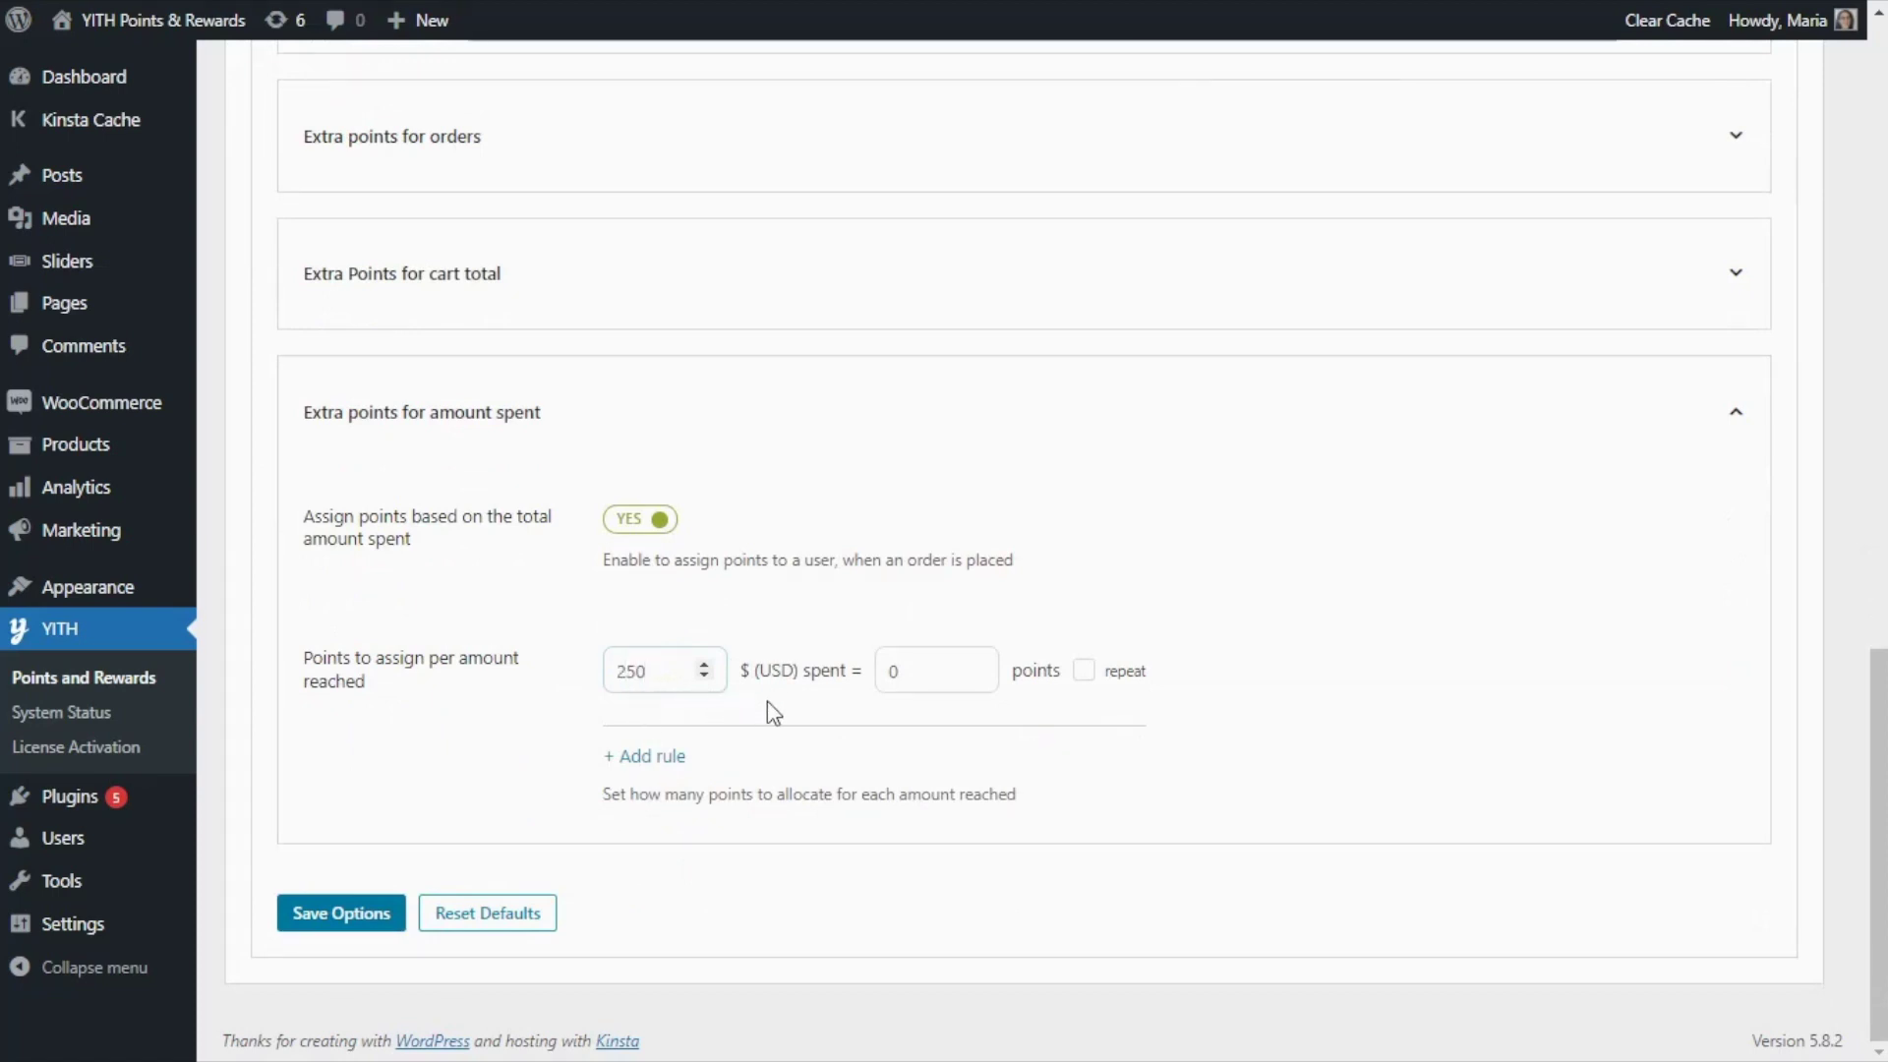
double_click(907, 669)
text(50)
Step: Enable extra points based on the total number of points collected, assigning 25 extra points for 500 points
scroll(753, 499, up, 4)
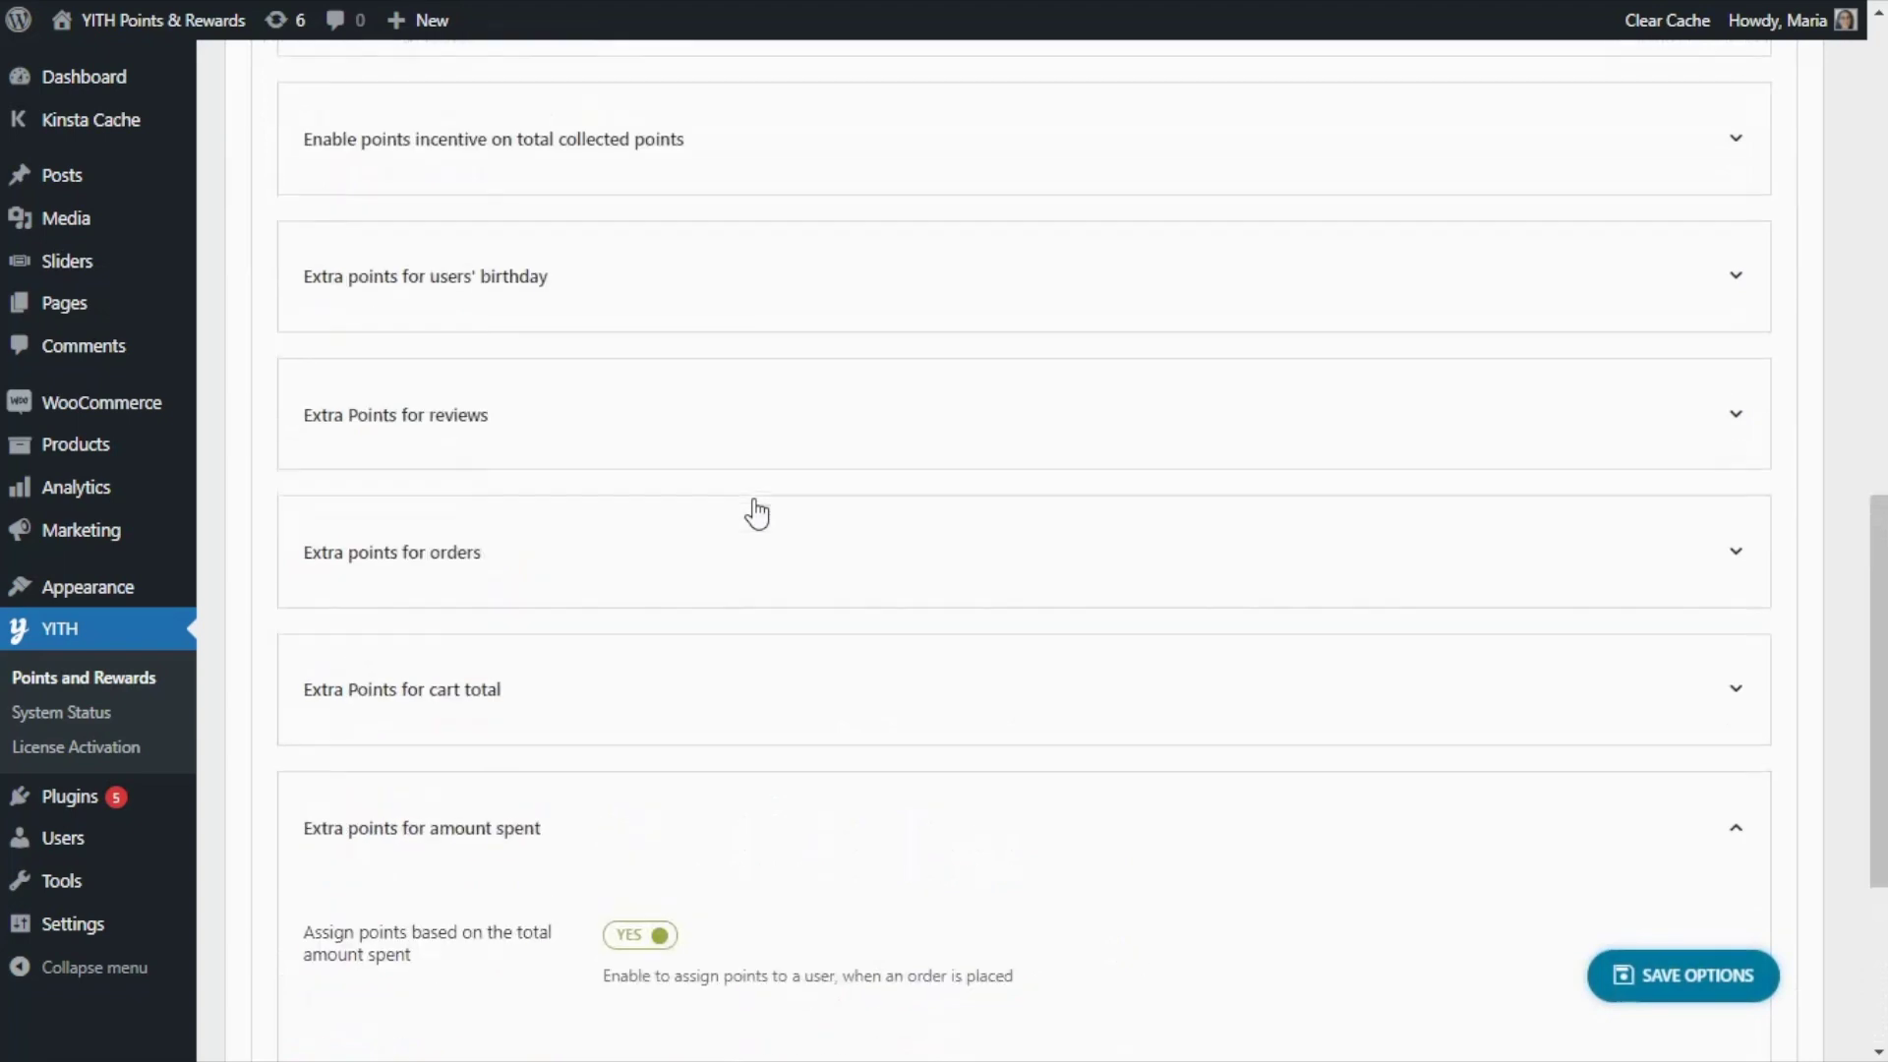
scroll(756, 513, up, 3)
click(797, 430)
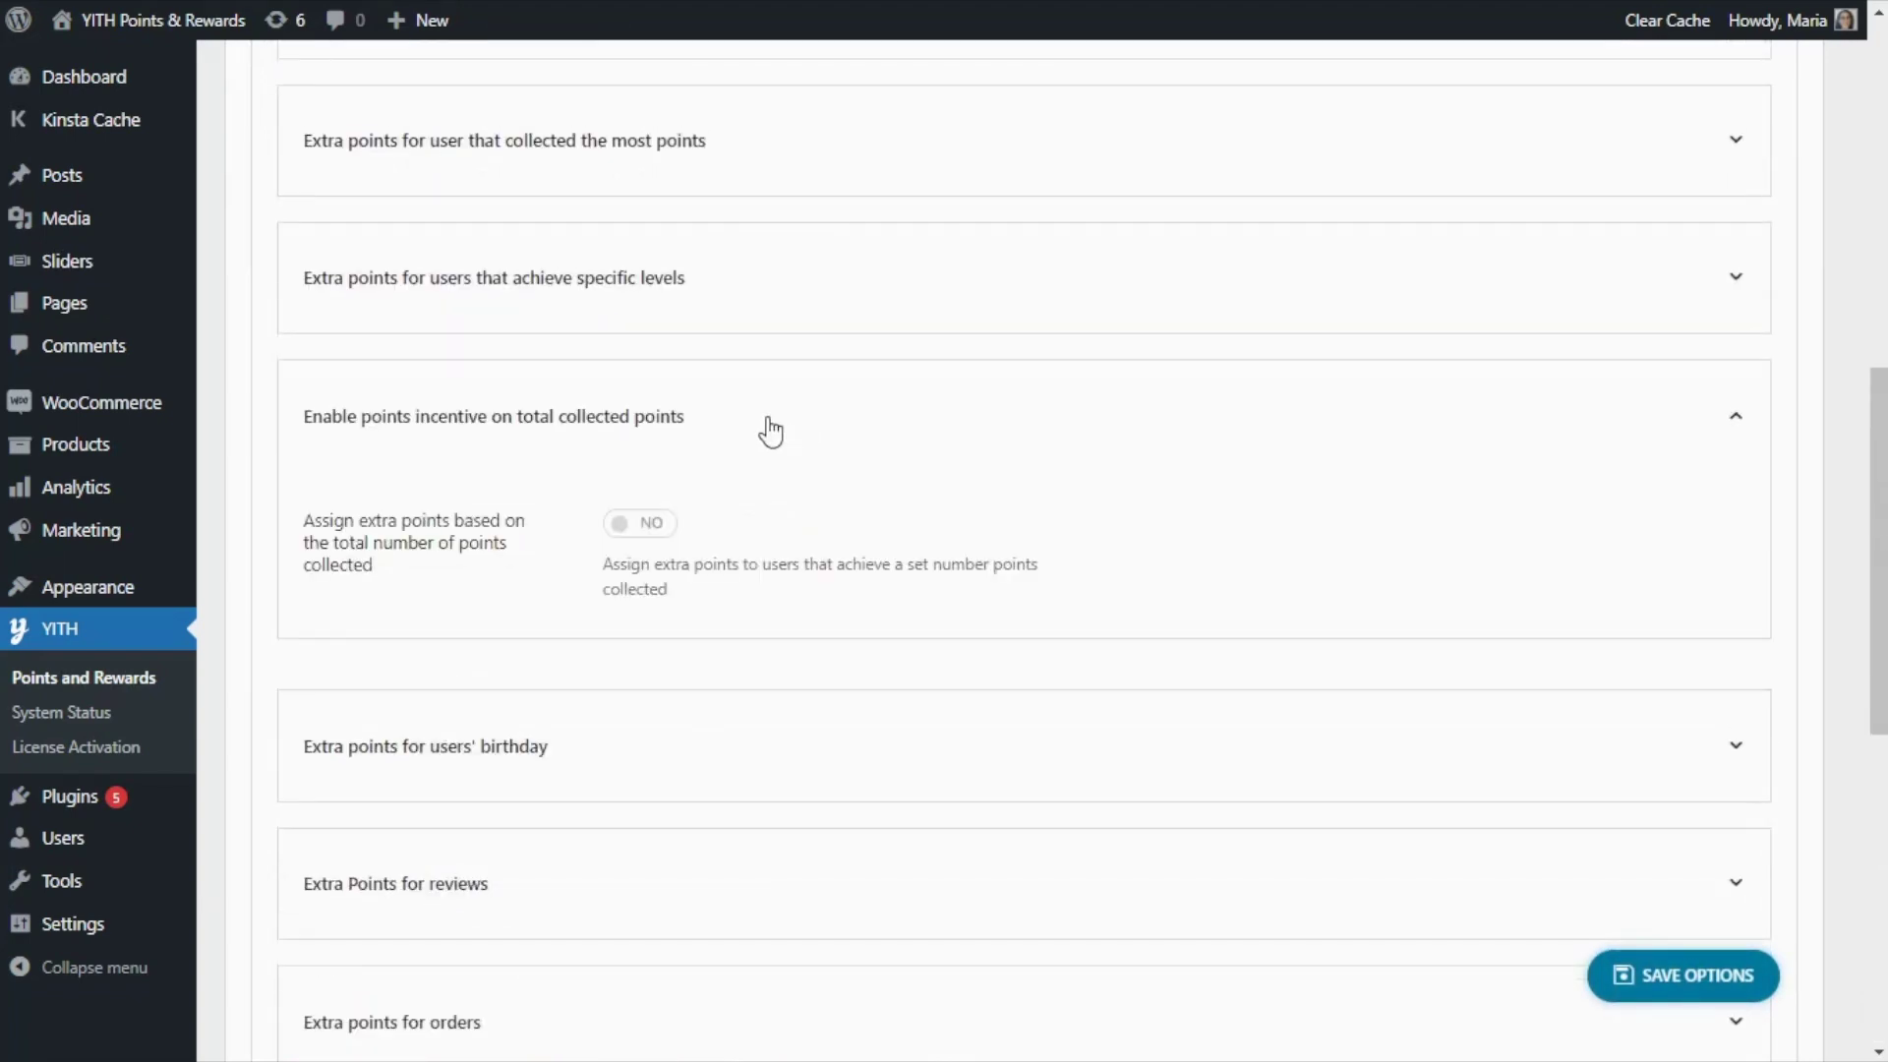
click(641, 524)
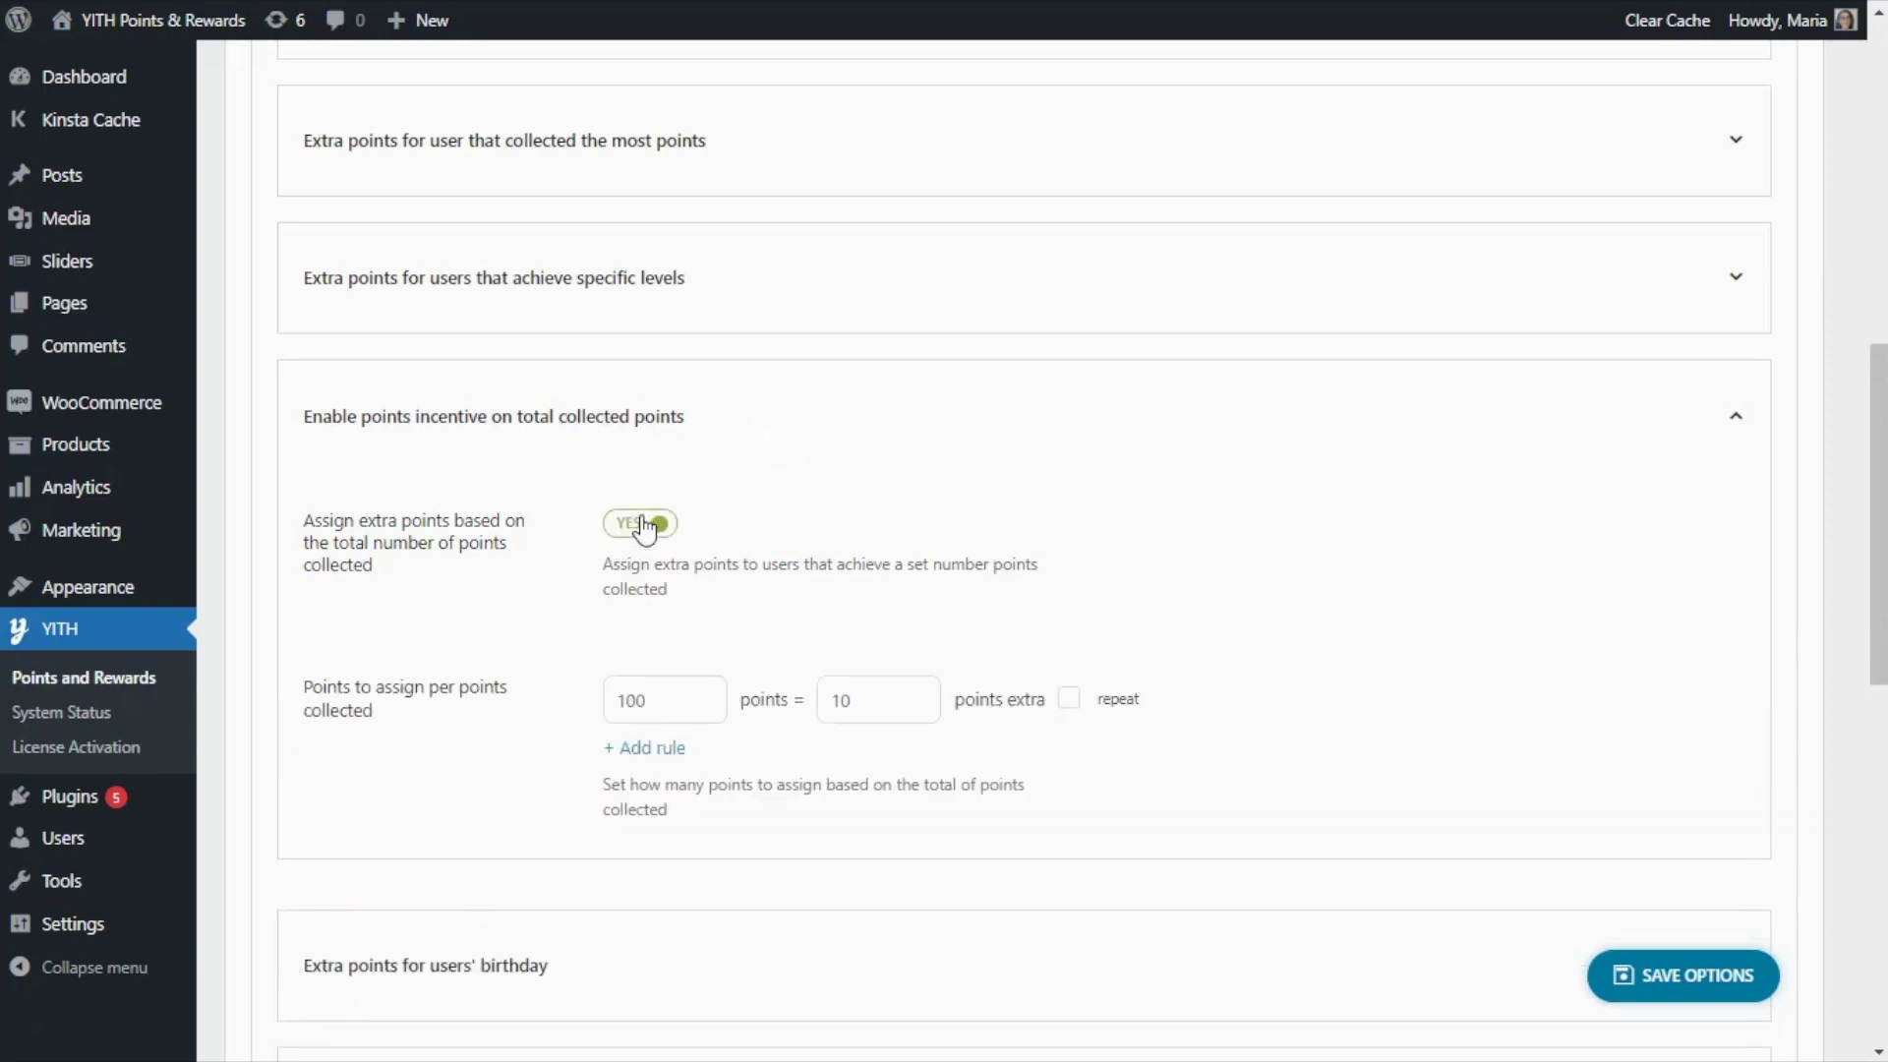
double_click(656, 703)
text(5)
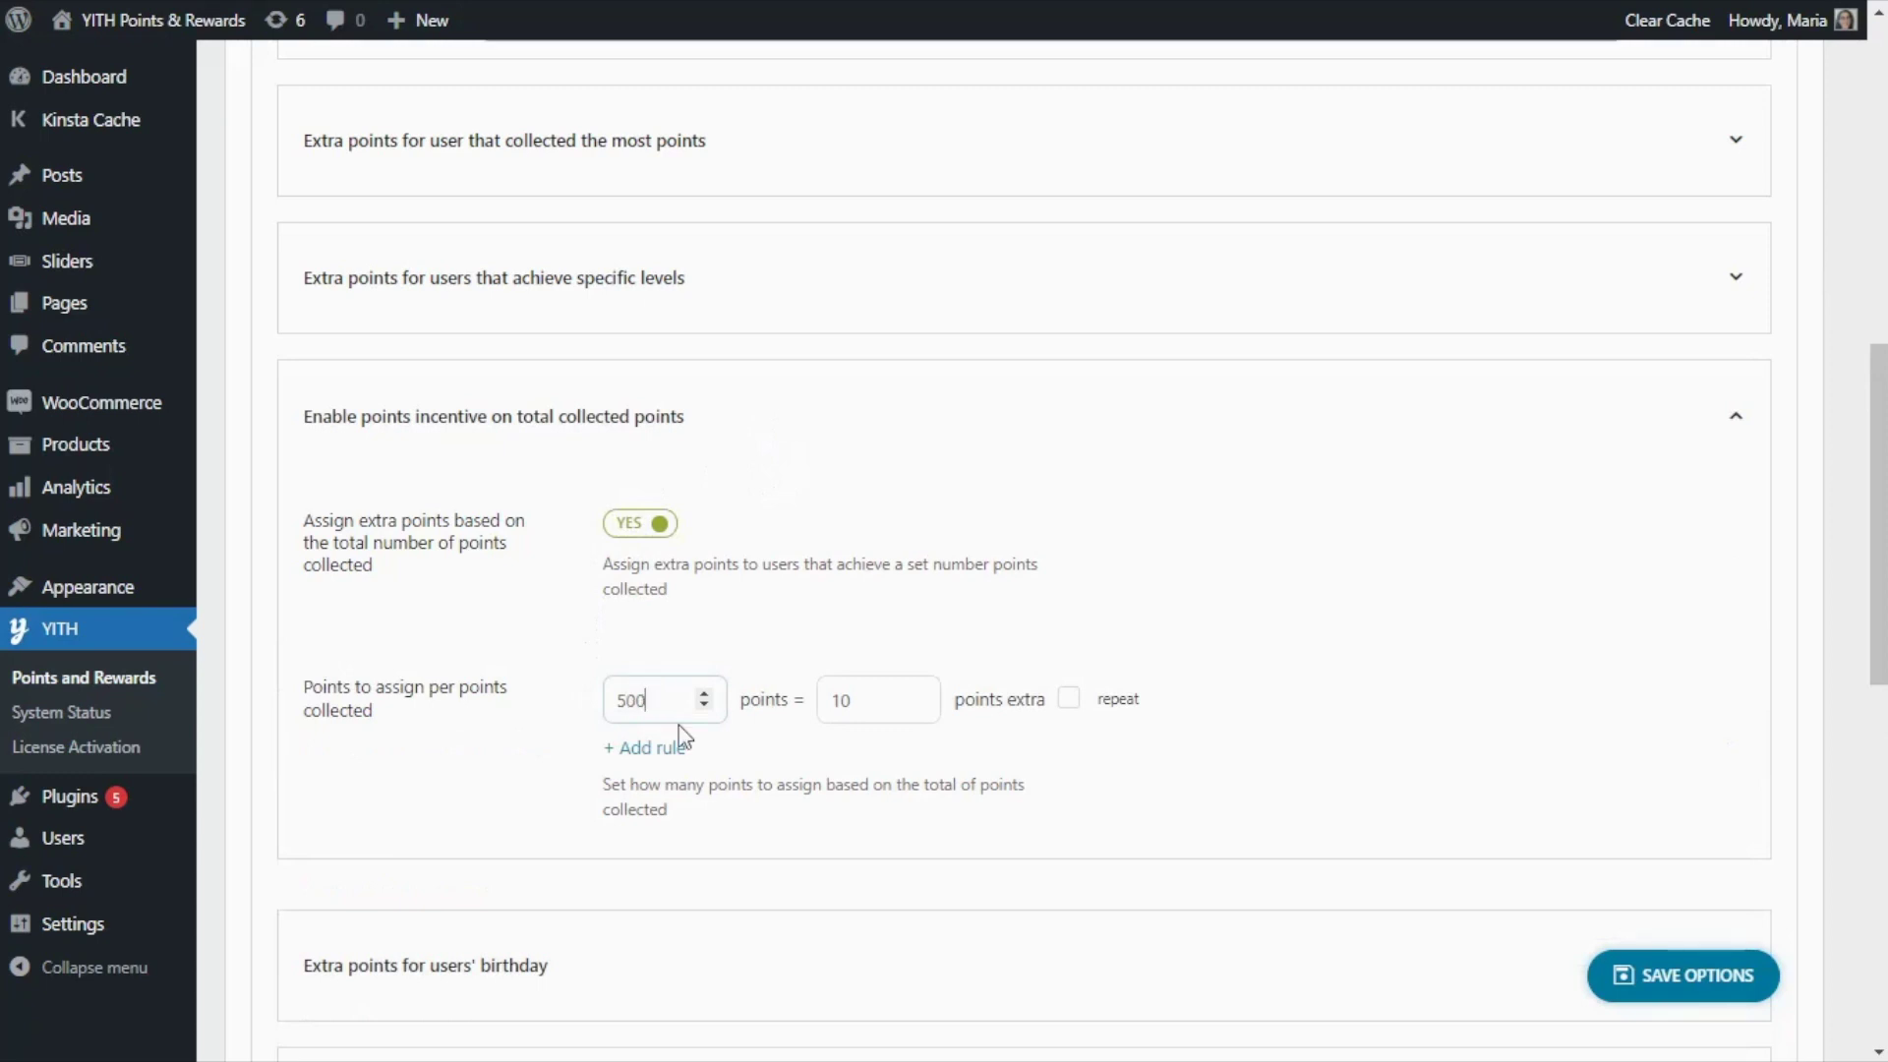
double_click(848, 702)
text(25)
scroll(843, 498, up, 1)
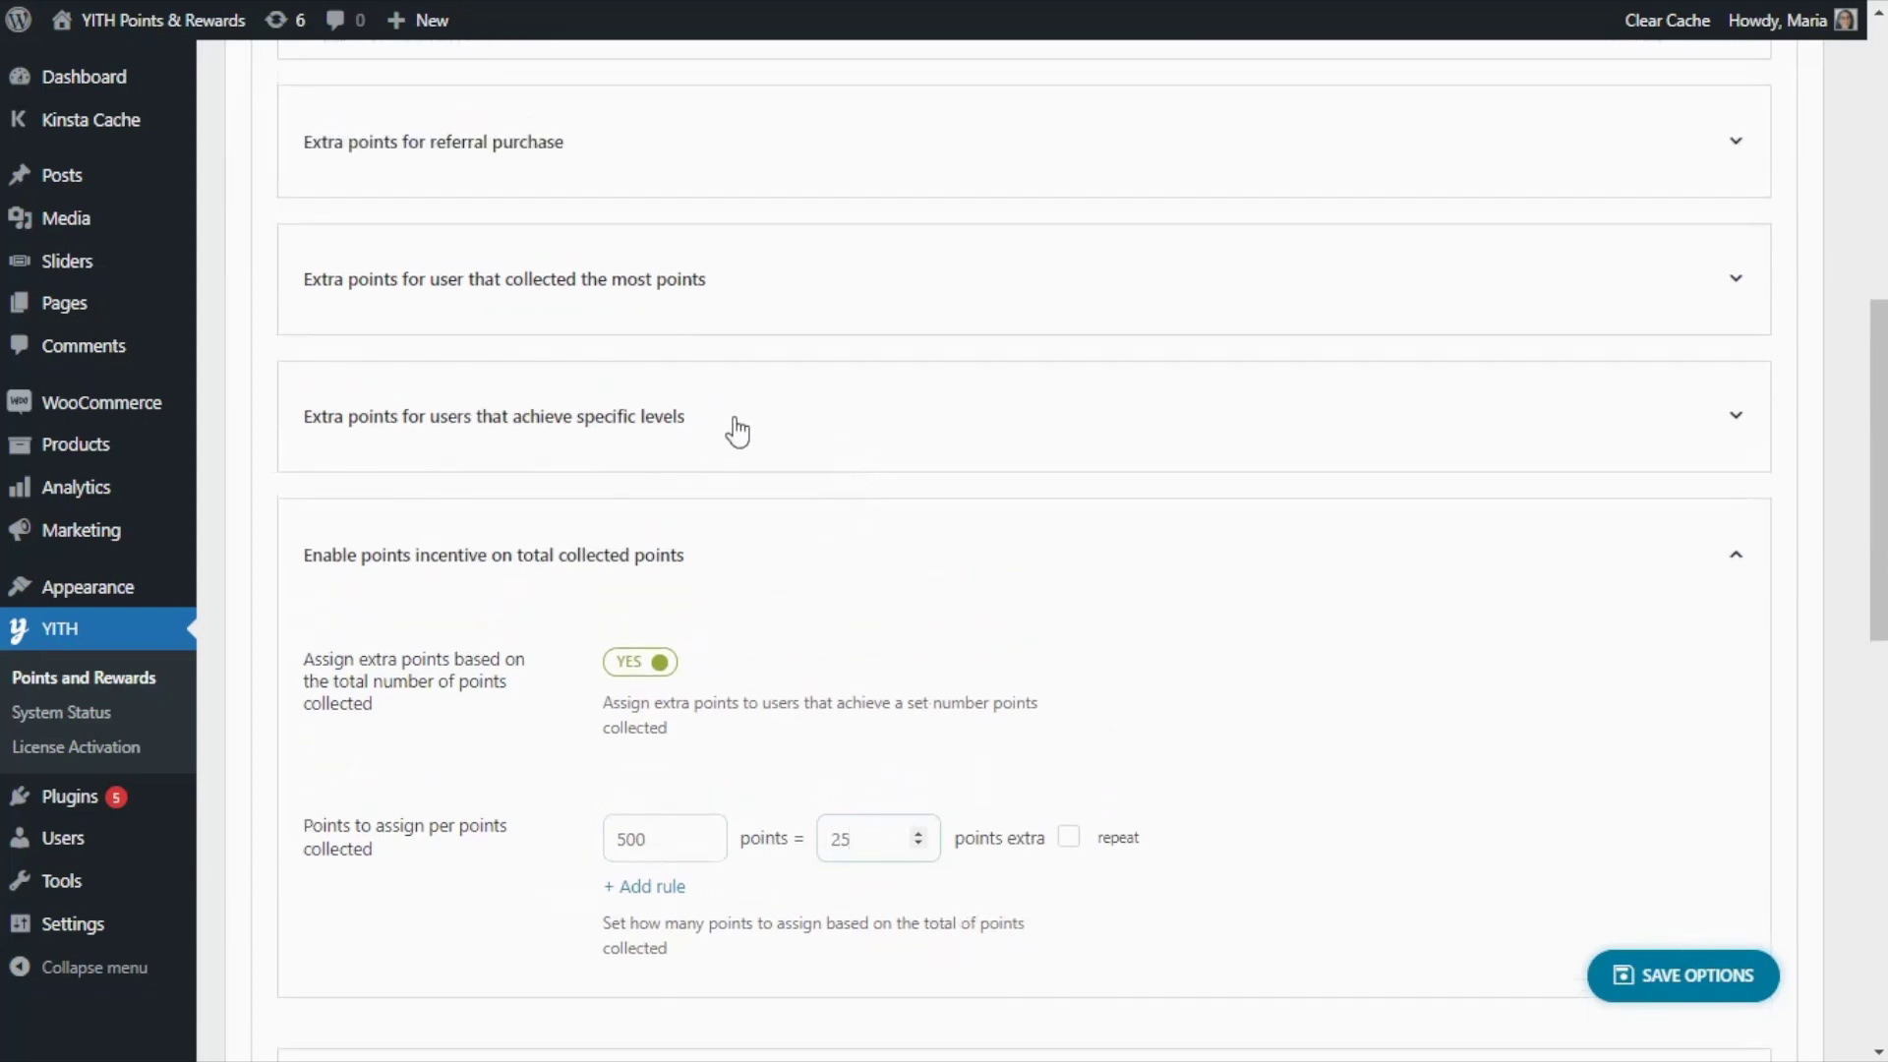
Step: Enable extra points for users that achieve specific levels, assigning 50 points to the Gold level, and save the options
click(736, 426)
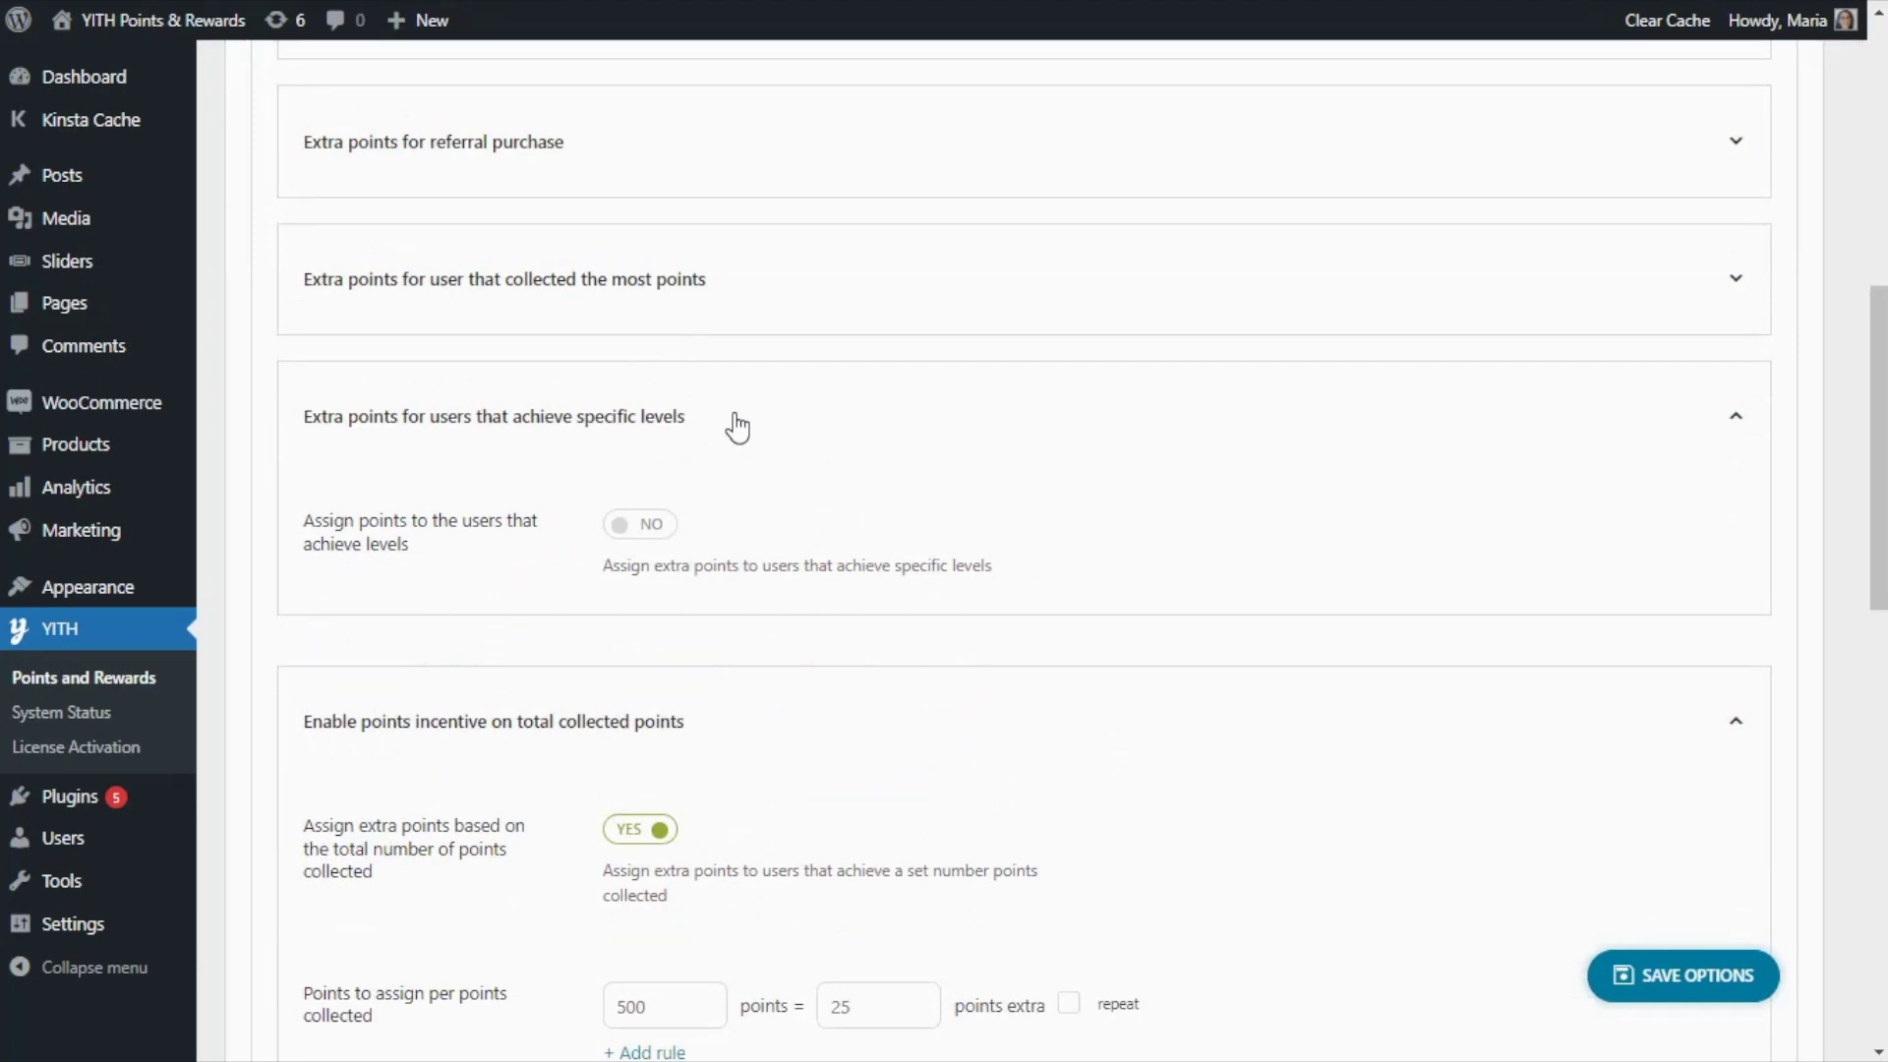
click(656, 543)
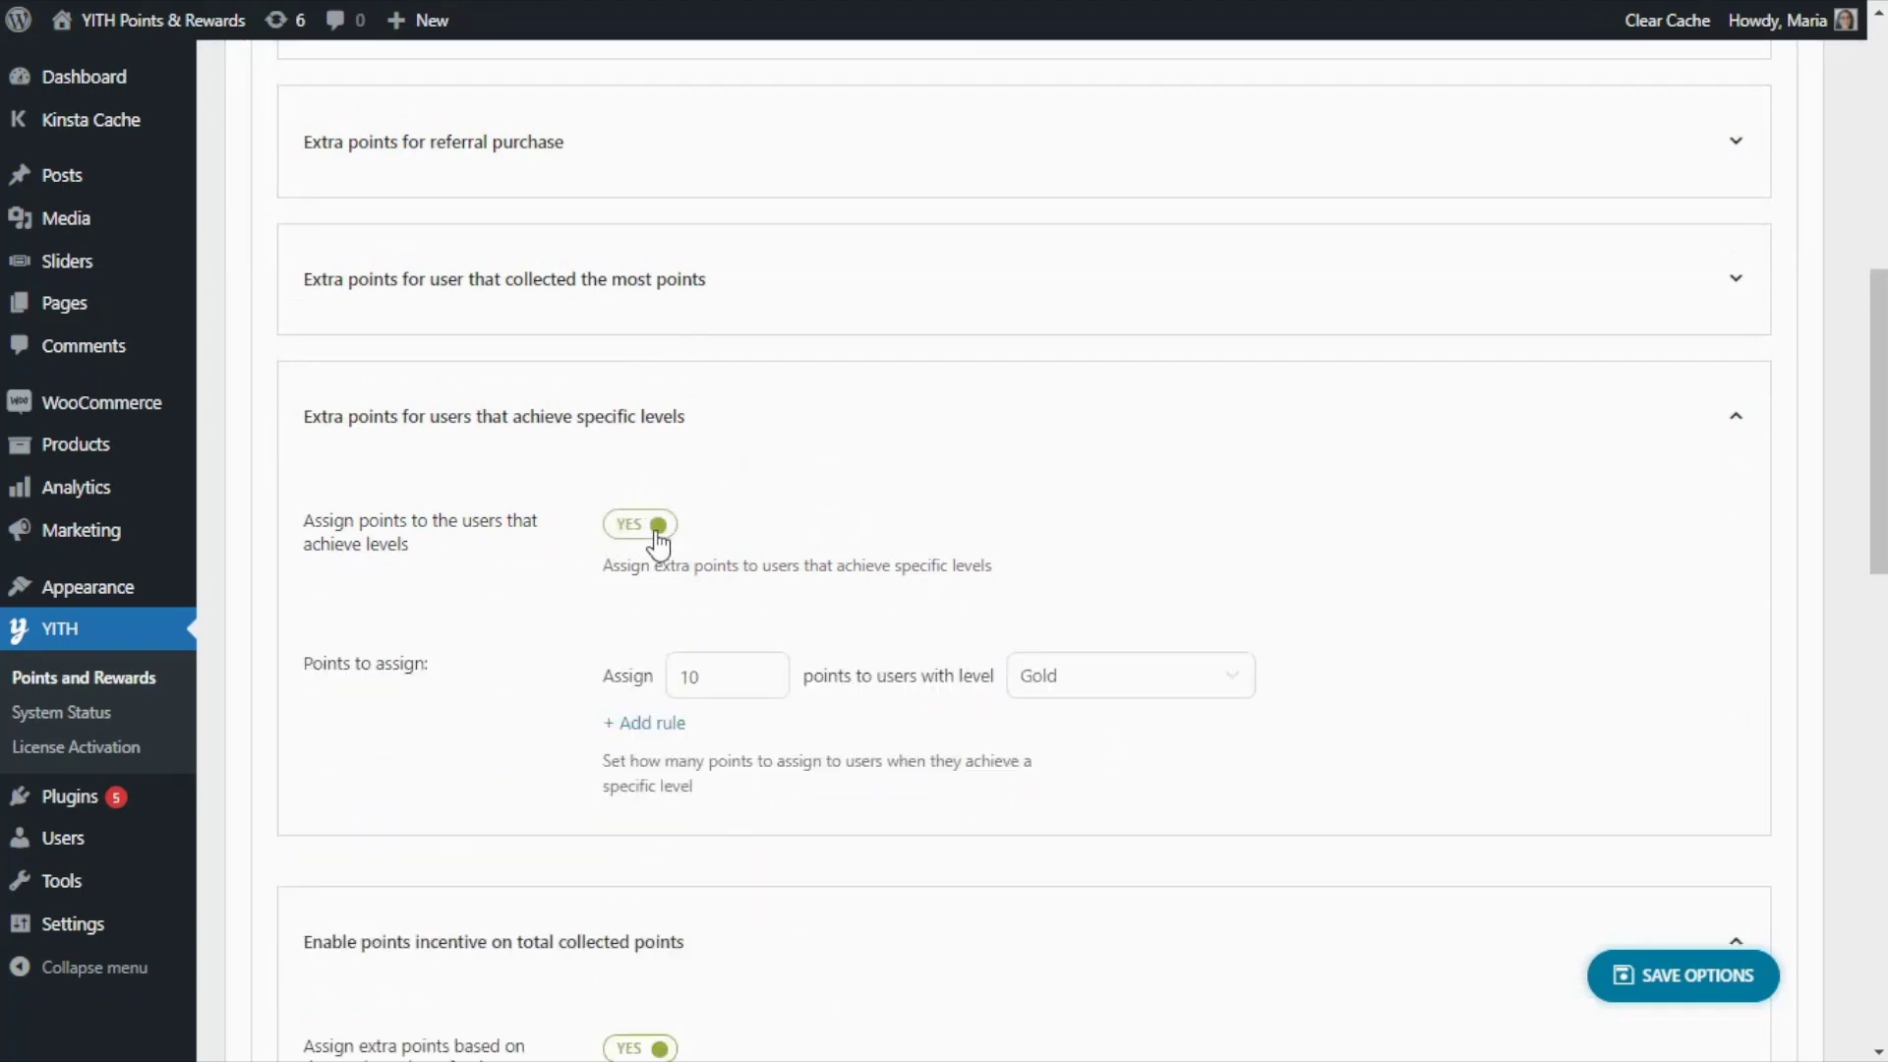
double_click(708, 682)
text(5)
click(1163, 692)
click(1129, 715)
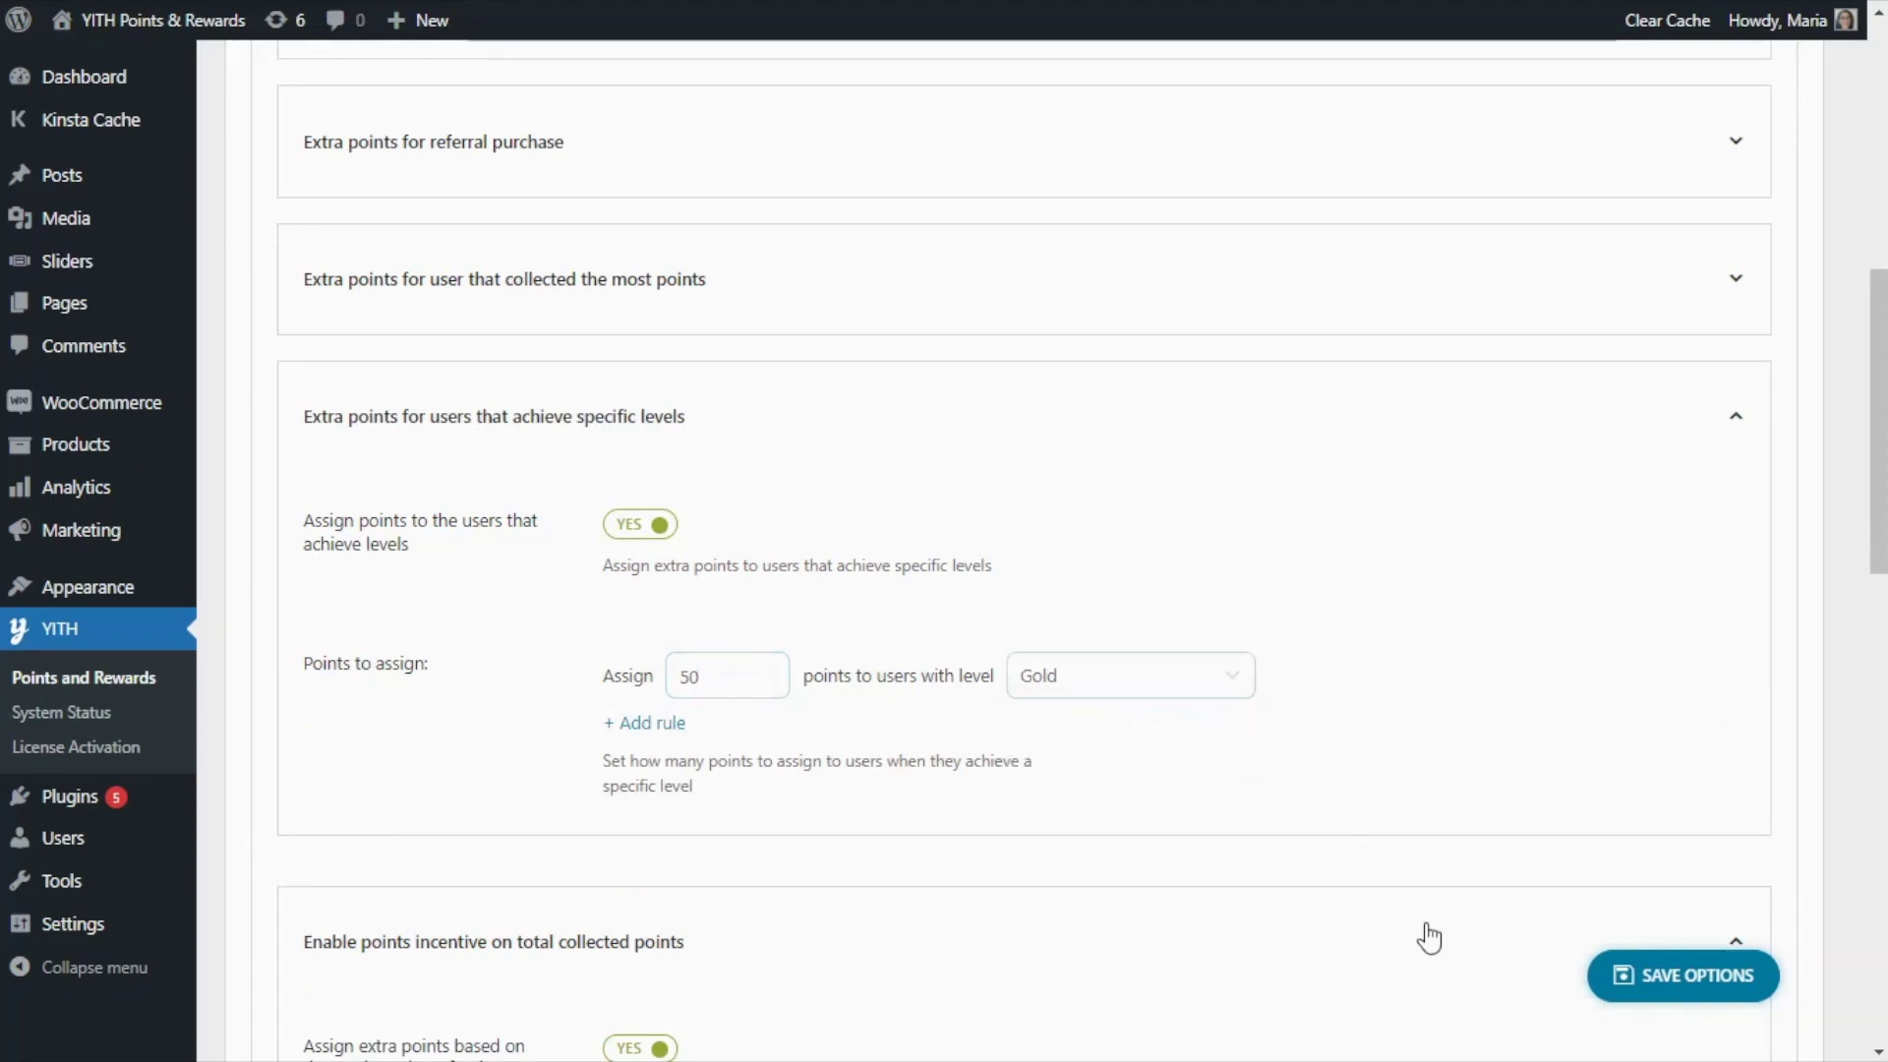
click(1690, 983)
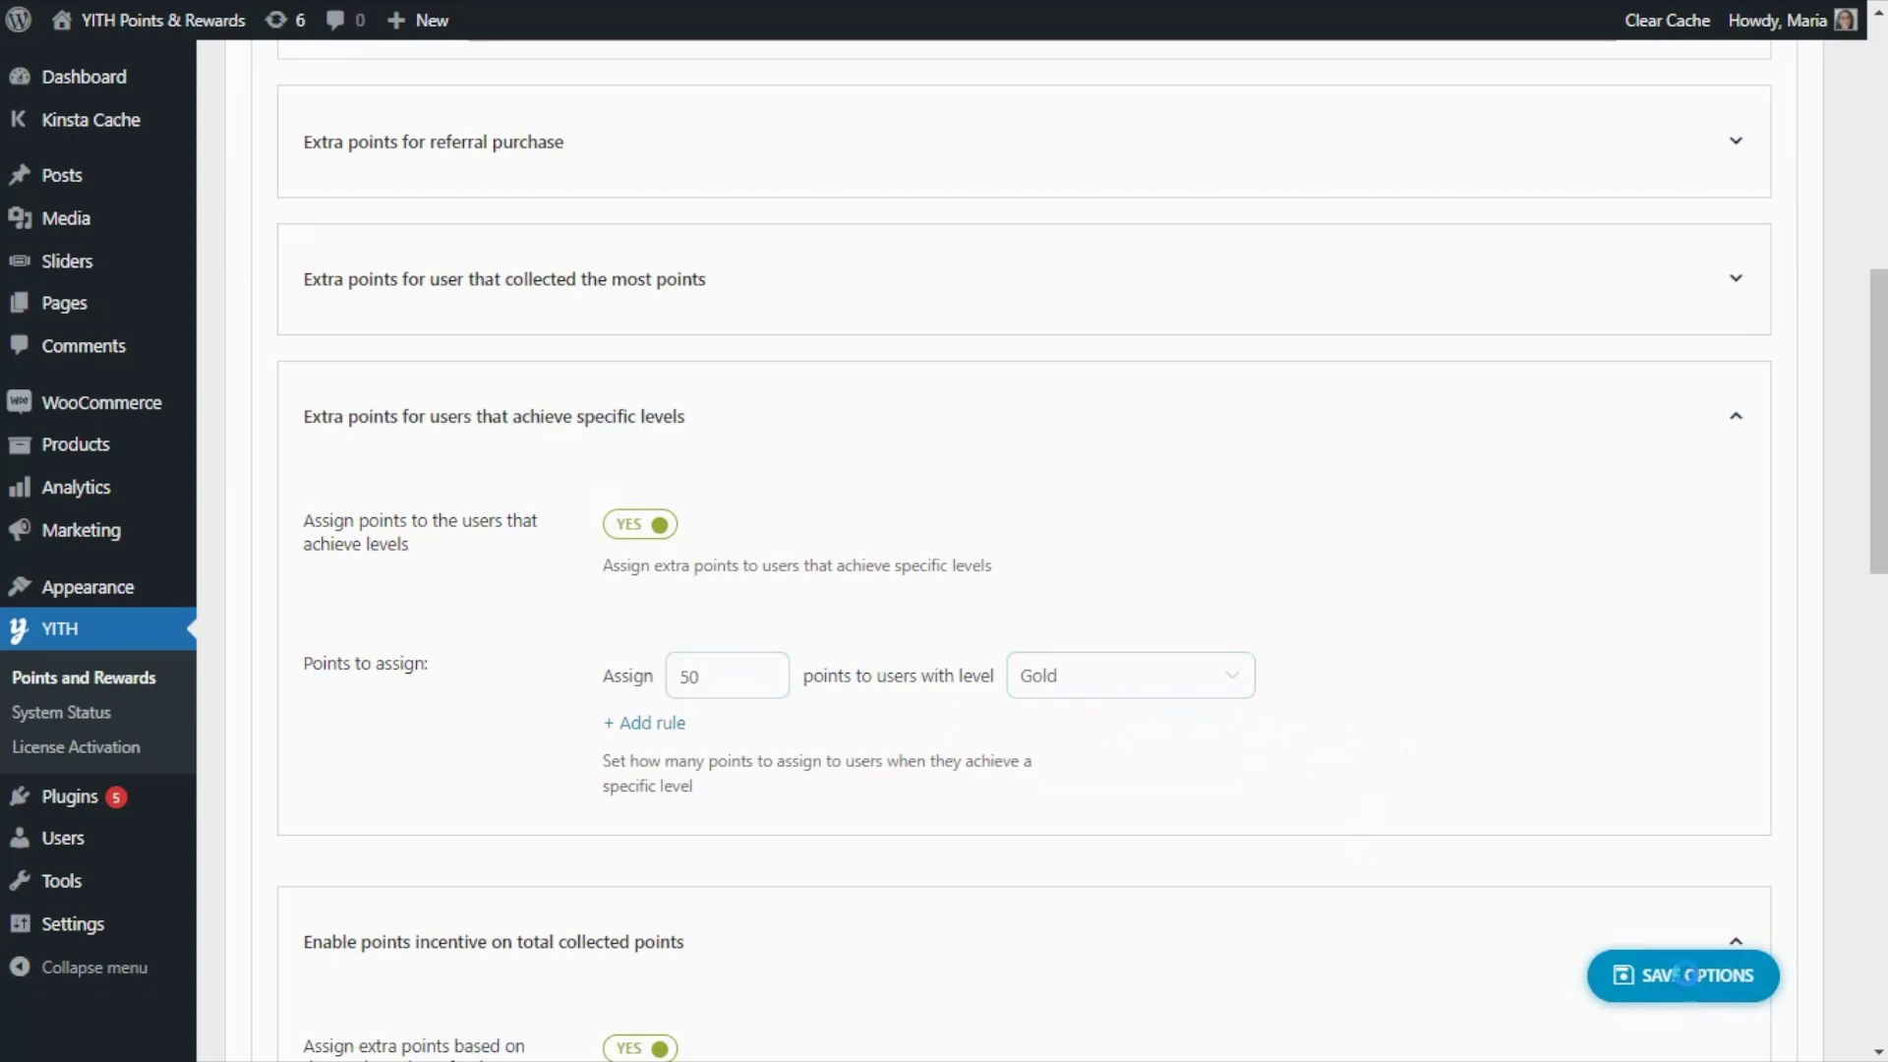
Step: Add a new Target banner in the Banners section and name it "Points for amount spent"
scroll(1338, 678, up, 4)
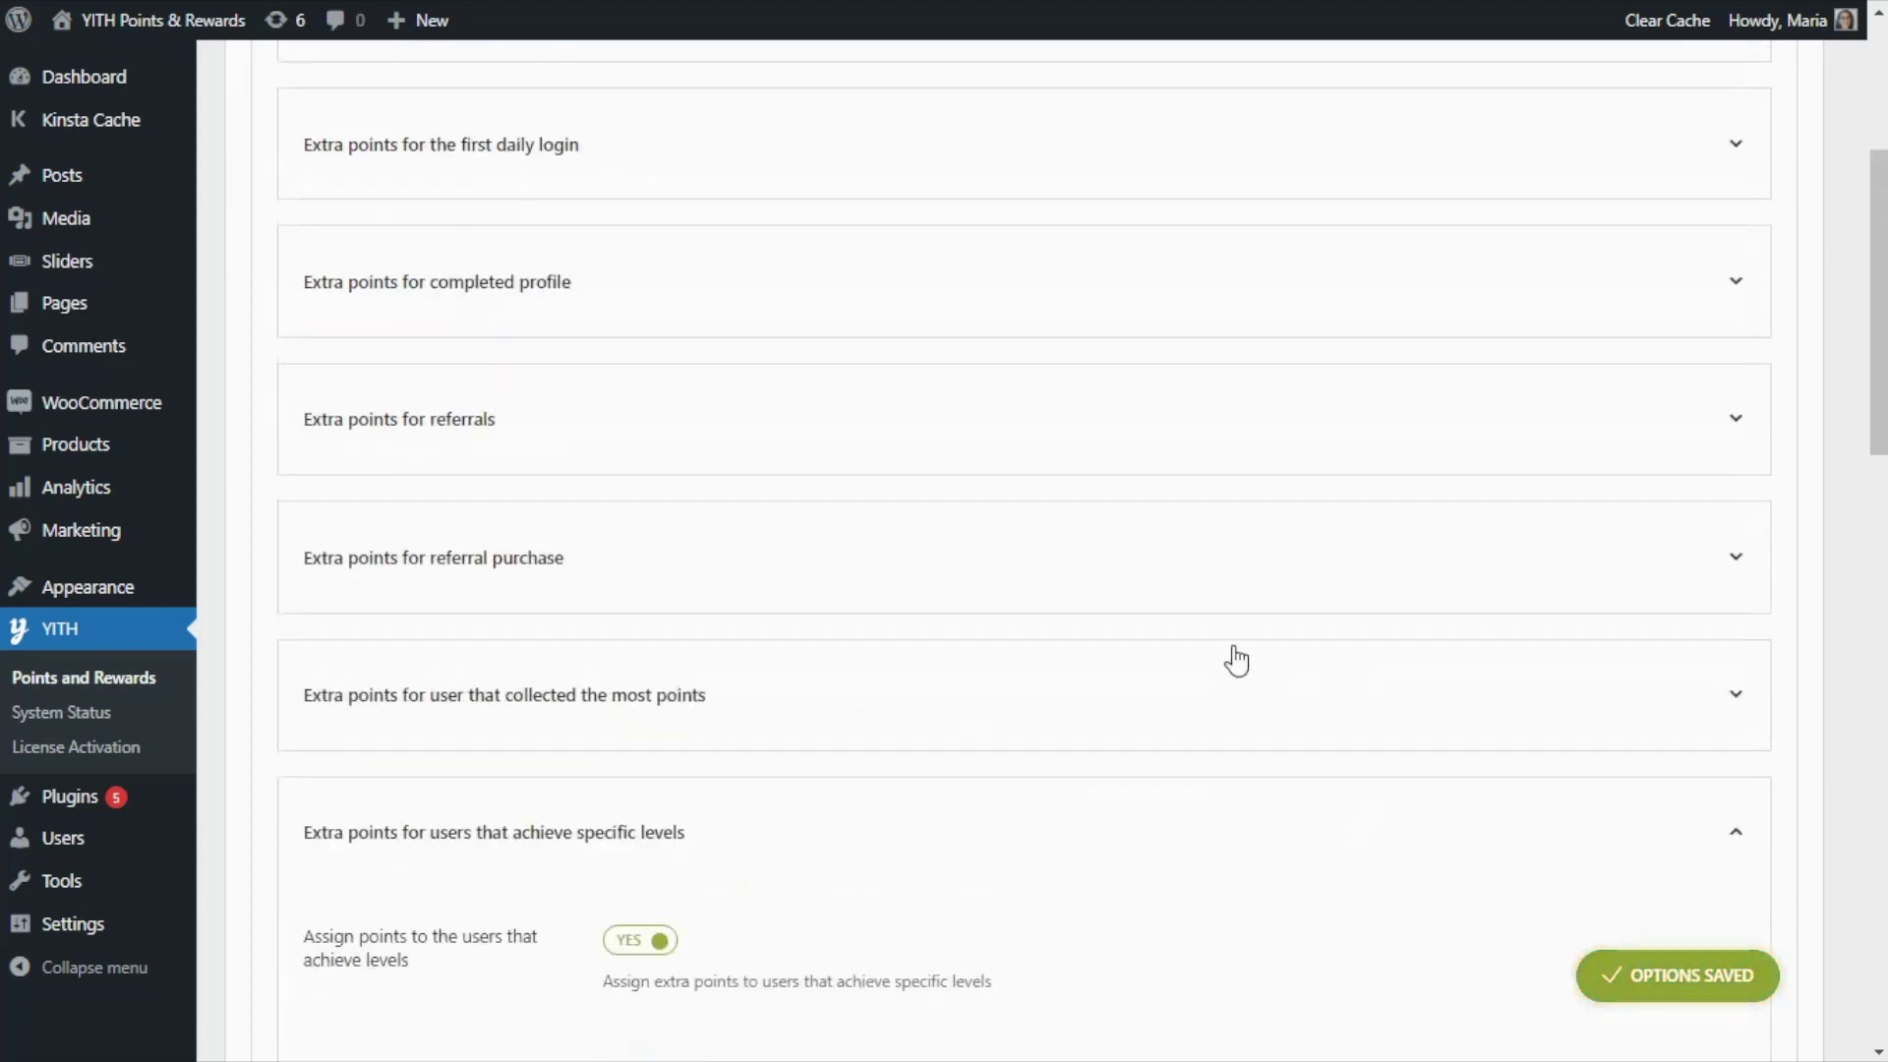
scroll(1237, 661, up, 6)
click(984, 266)
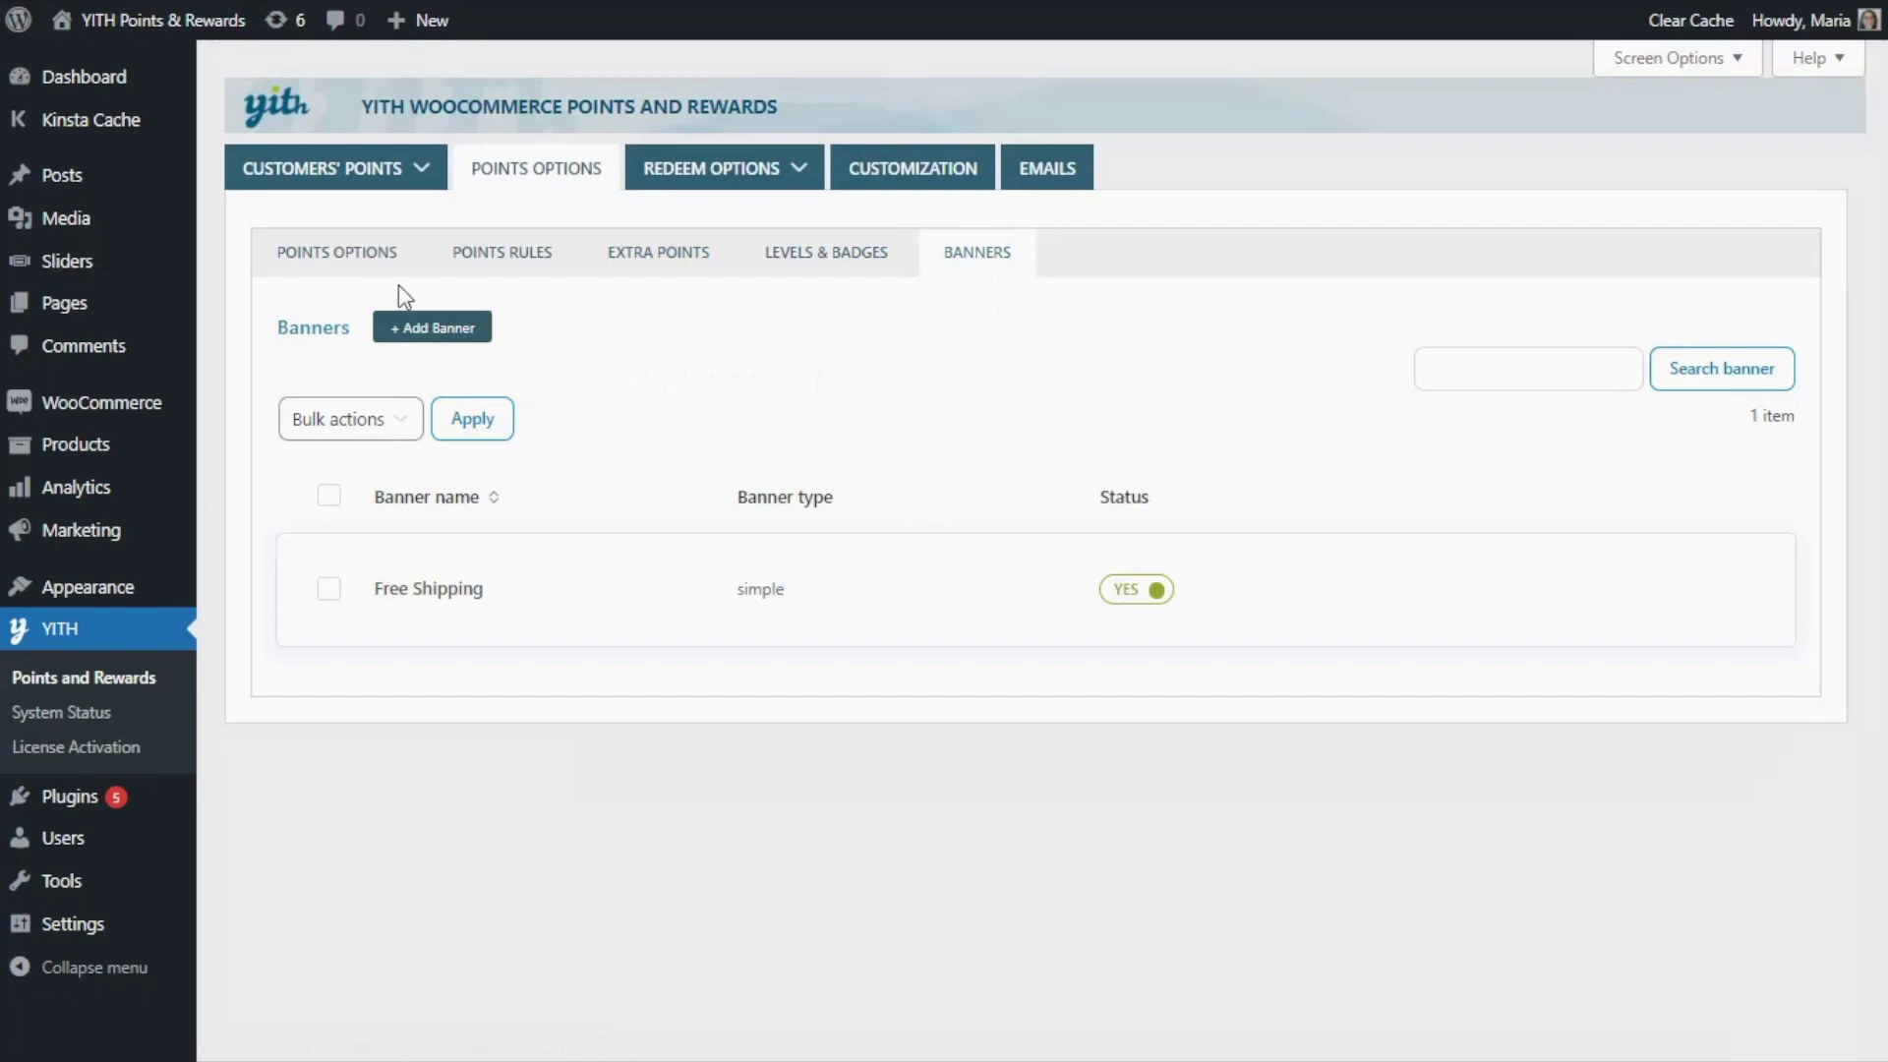
click(430, 334)
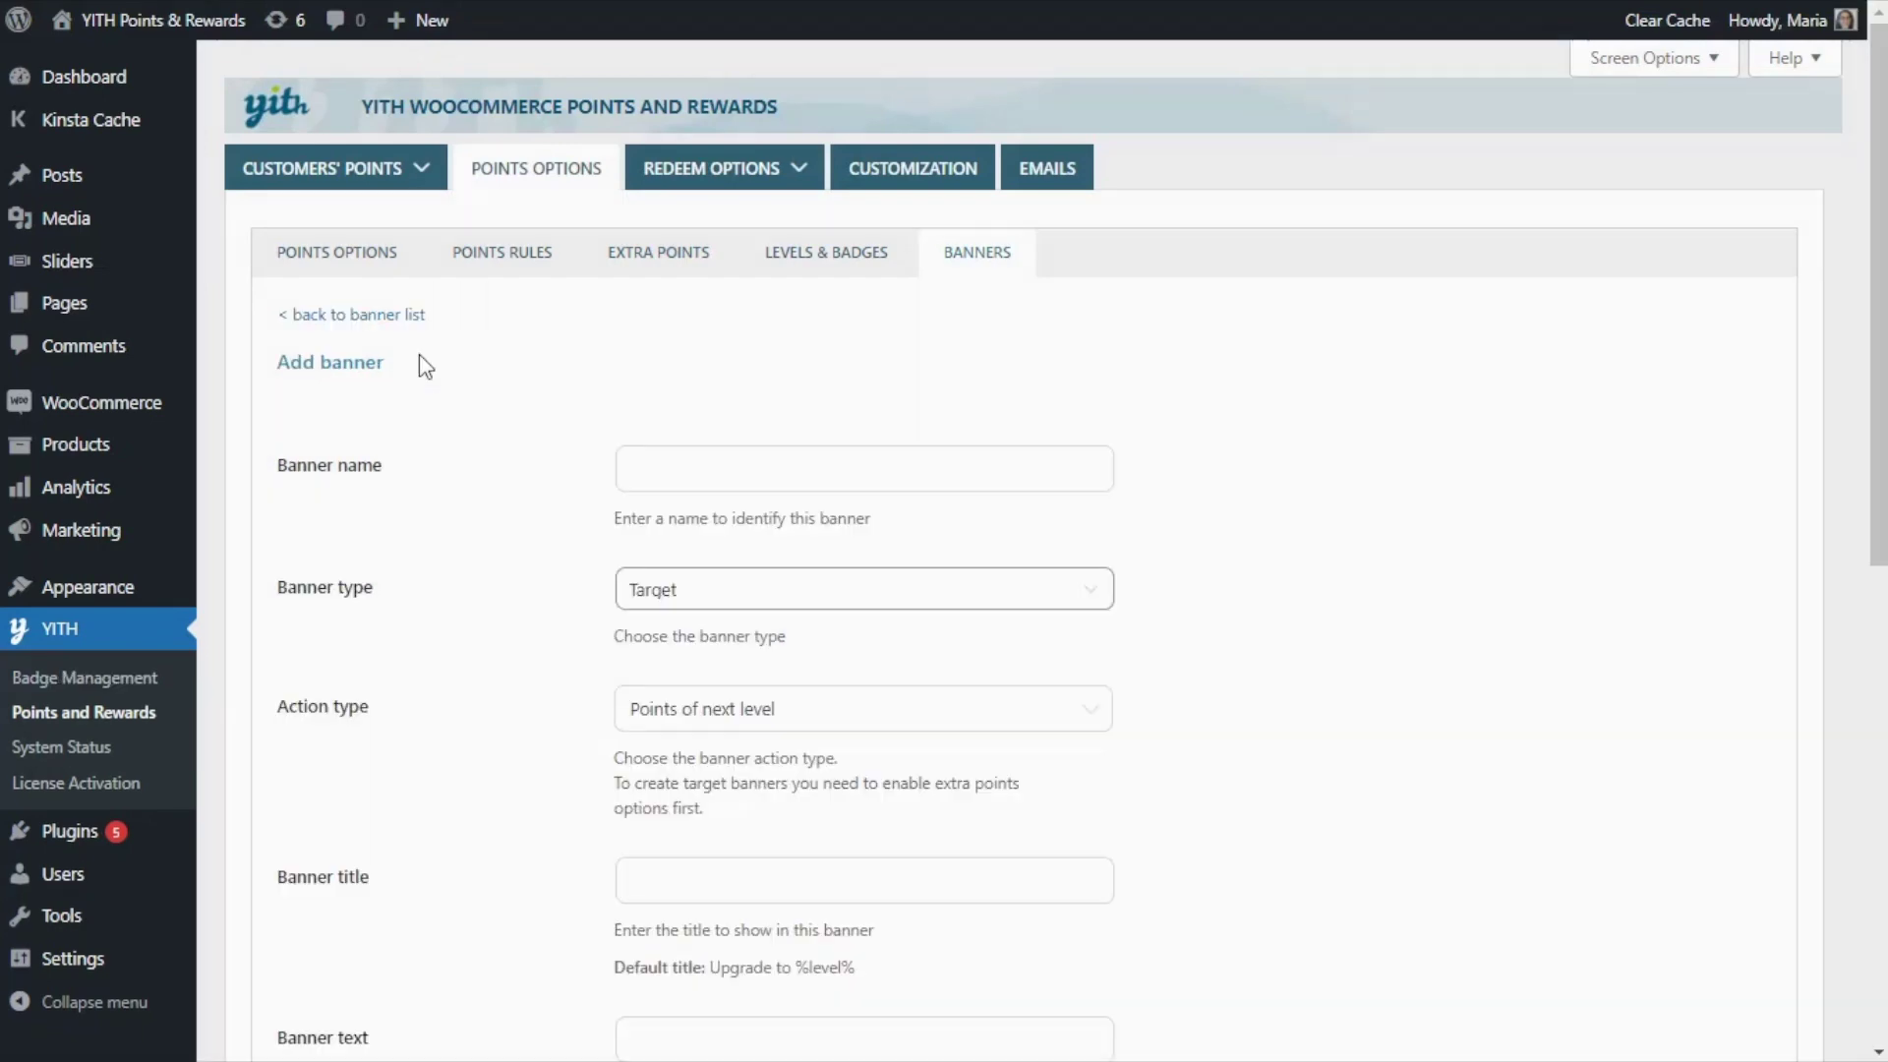
click(639, 467)
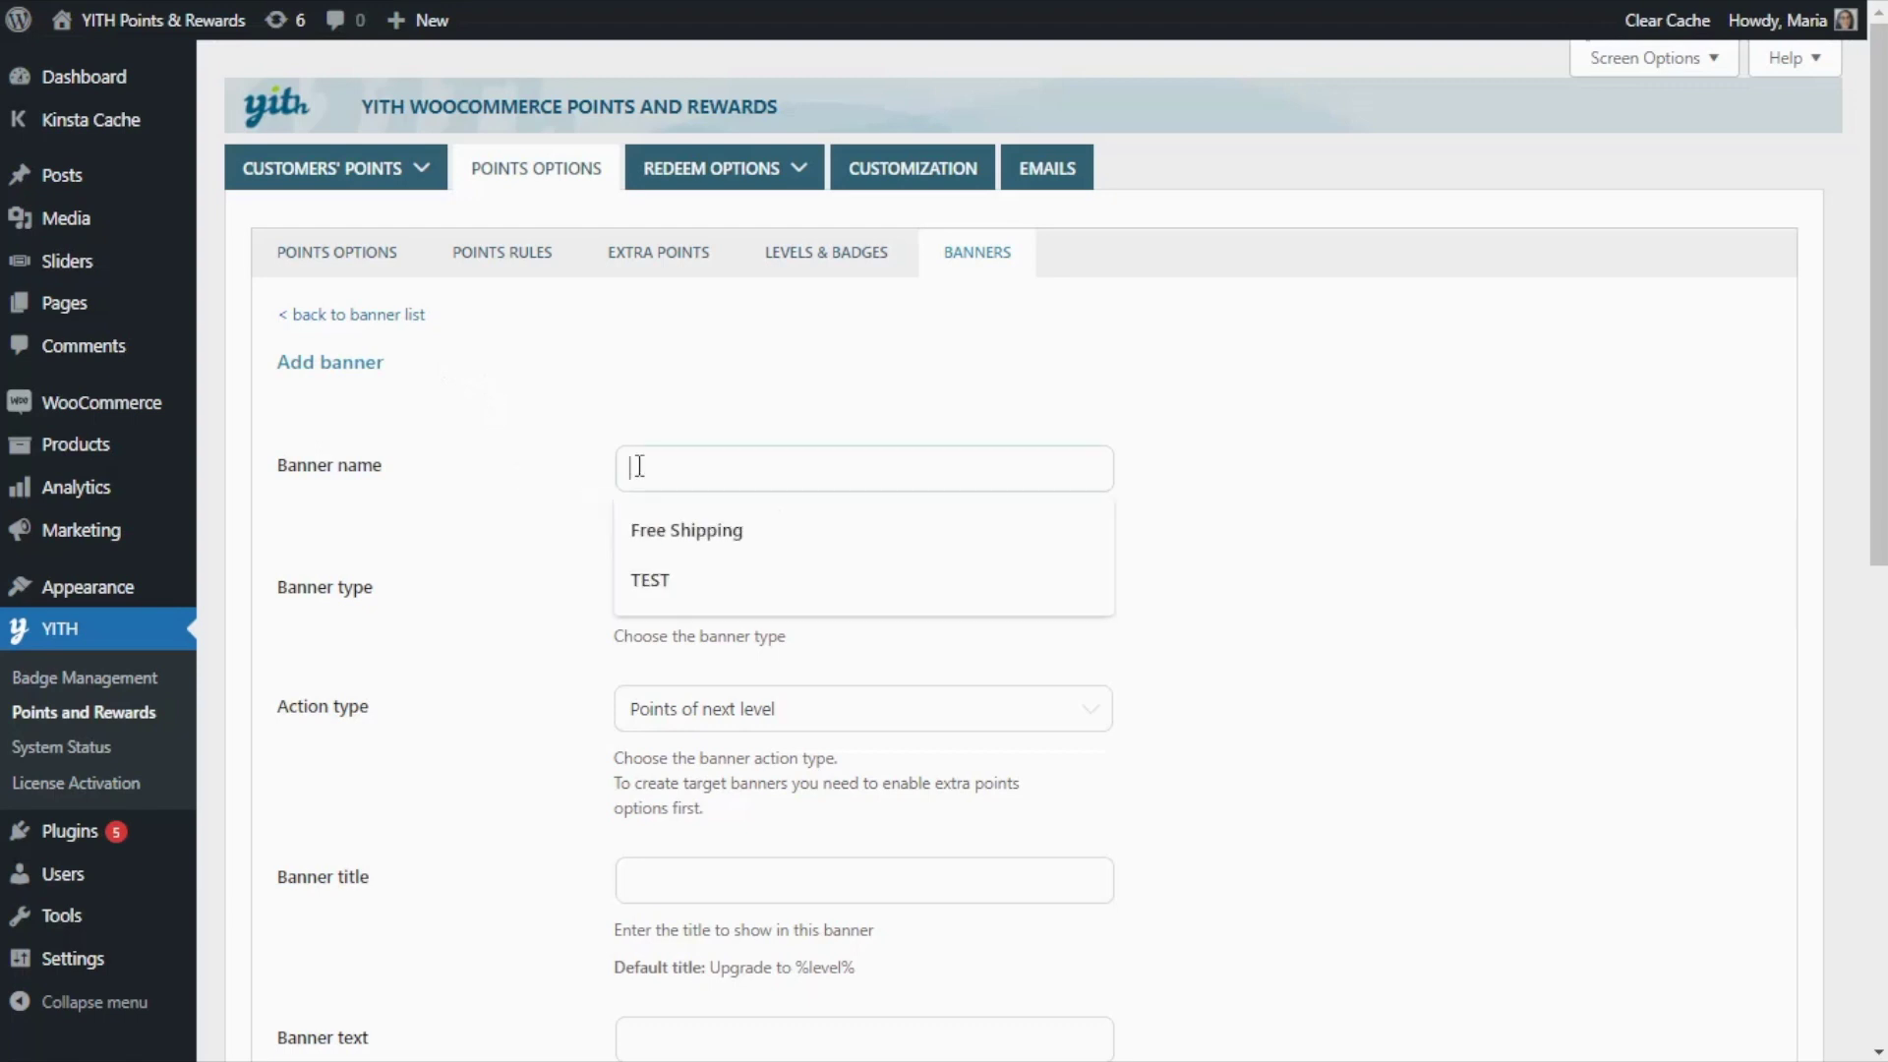
text(Points for amount spent)
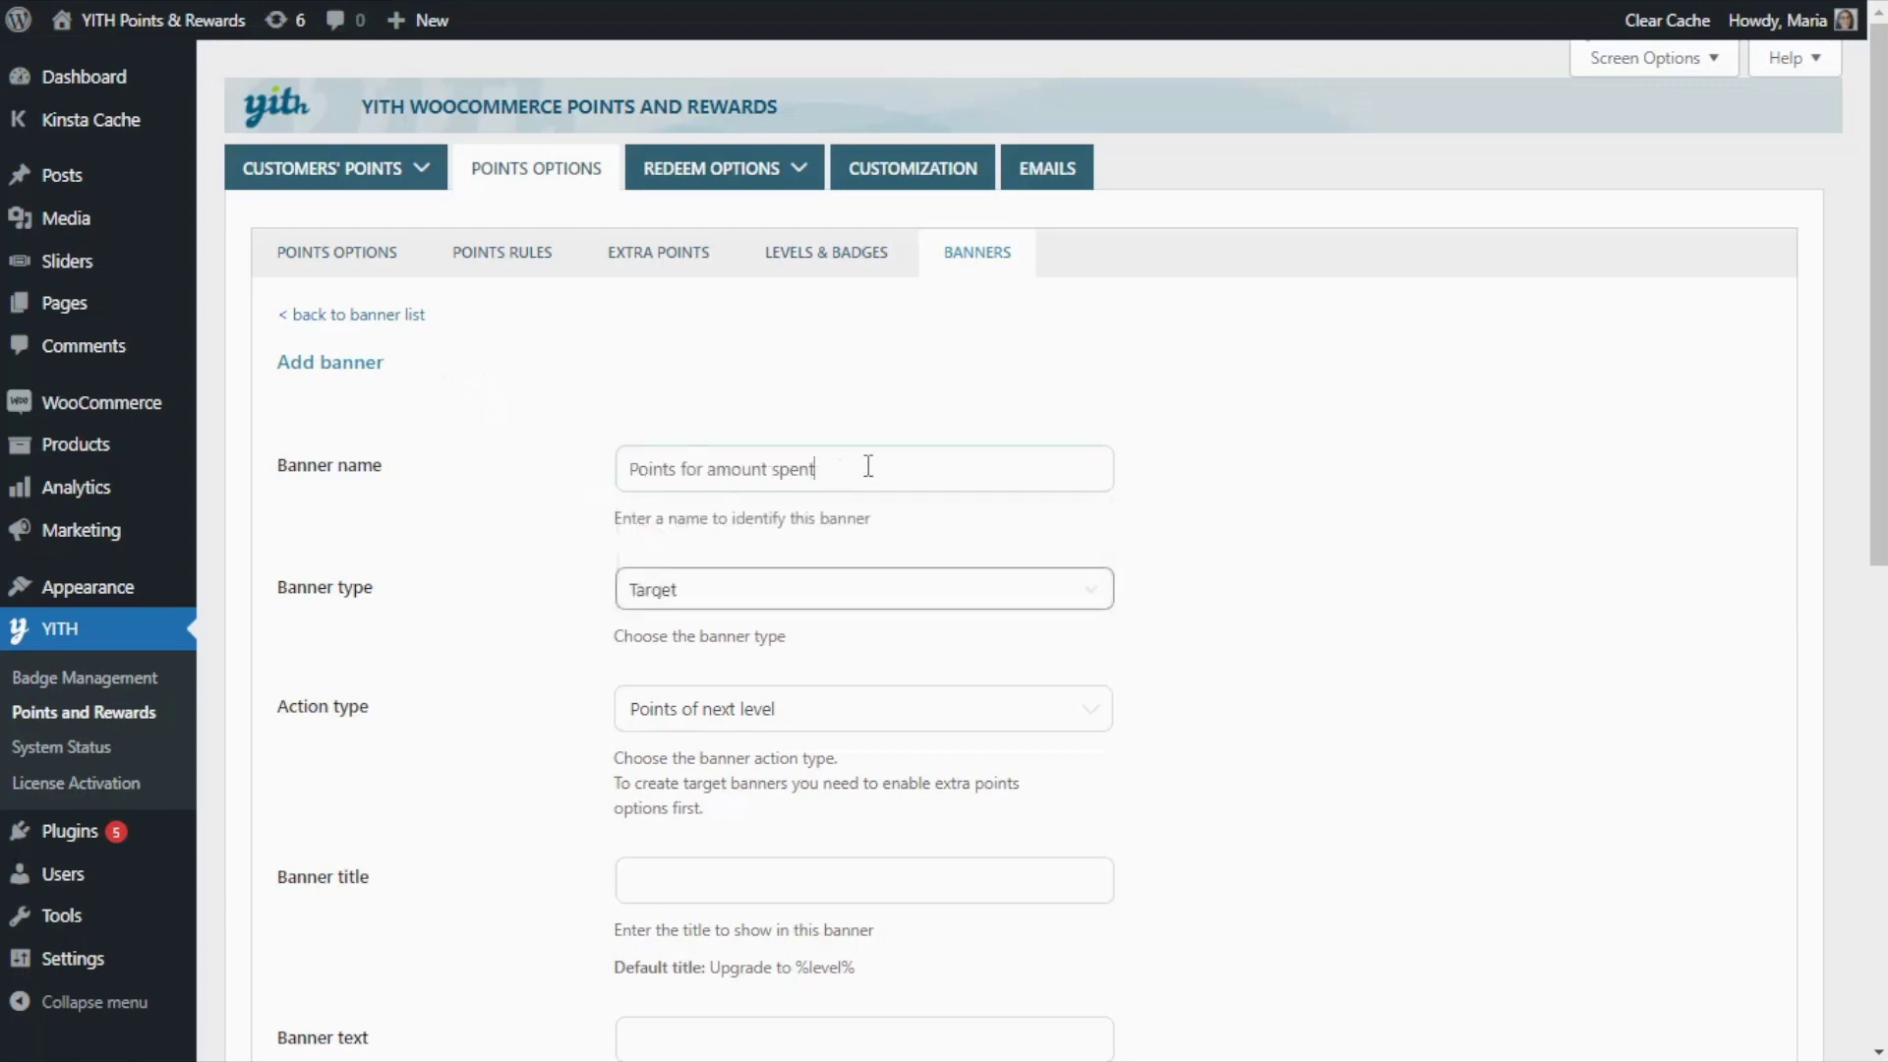
Step: Set the banner's action type to "Extra points for amount spent"
scroll(880, 474, down, 2)
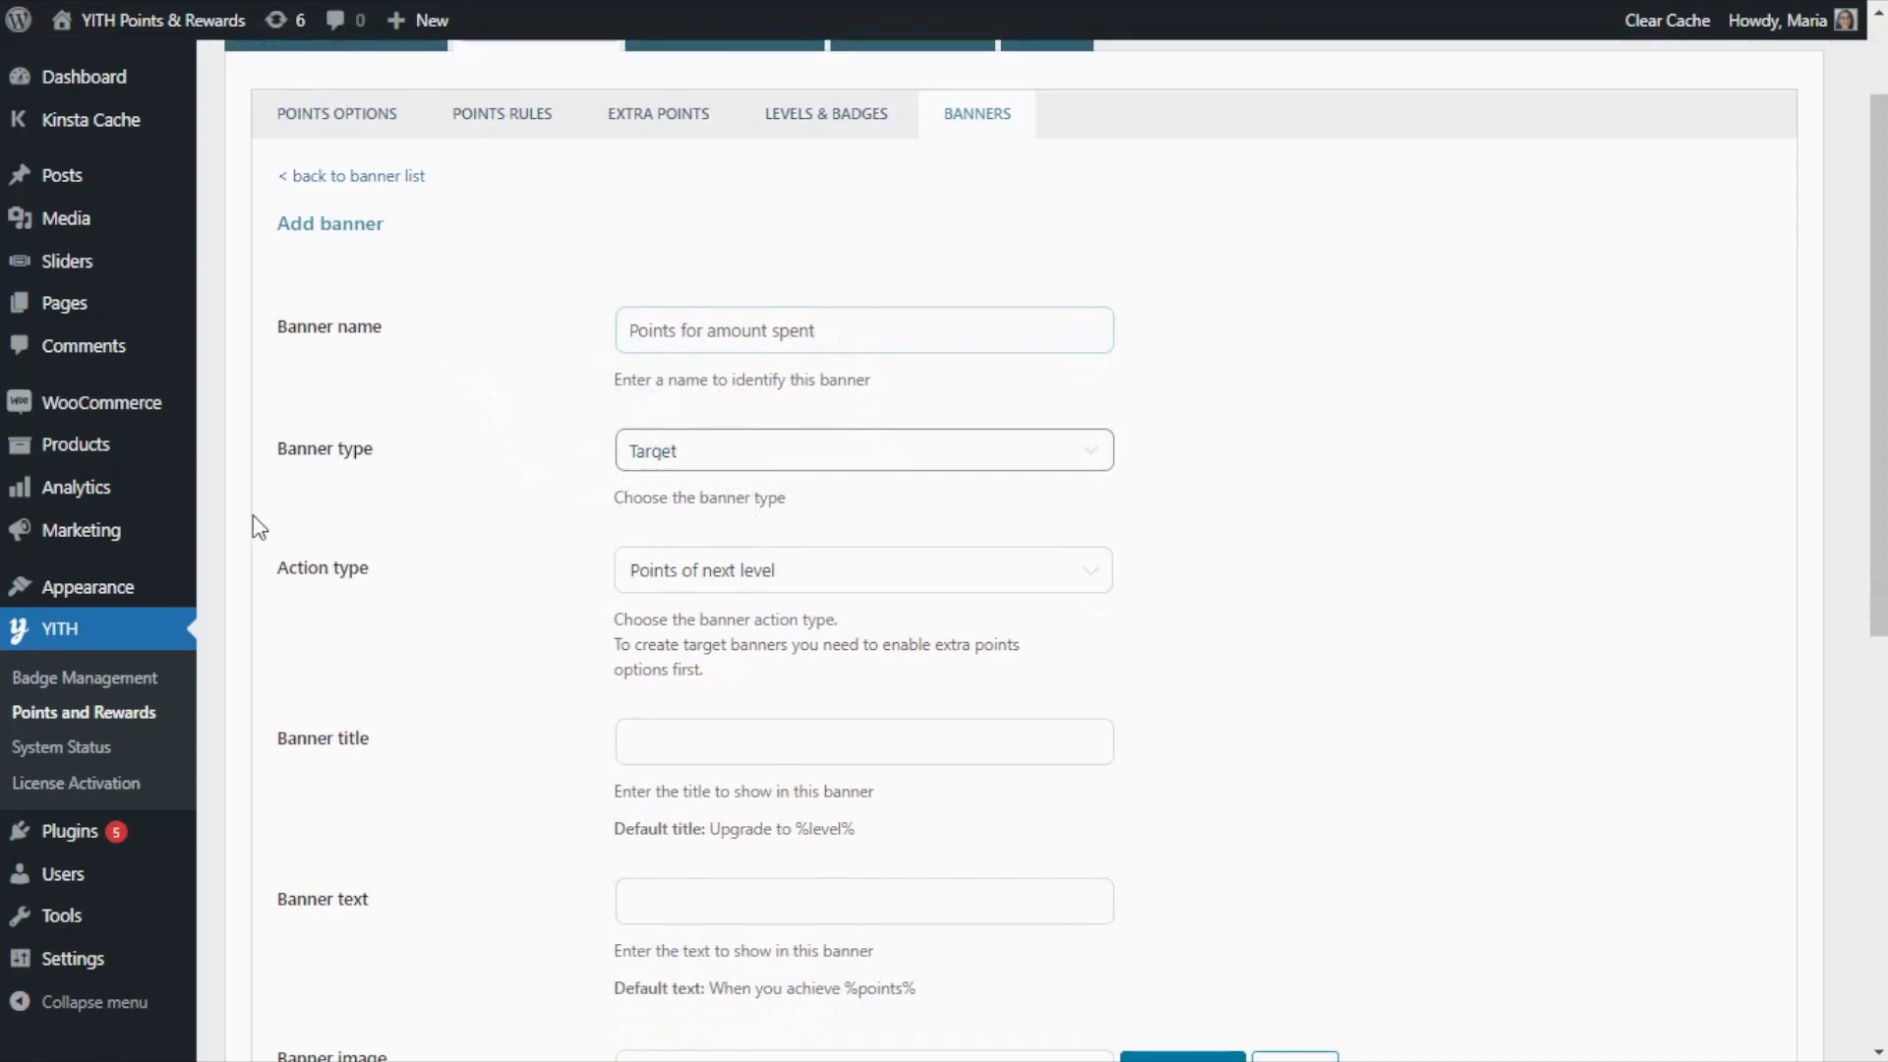
click(1086, 580)
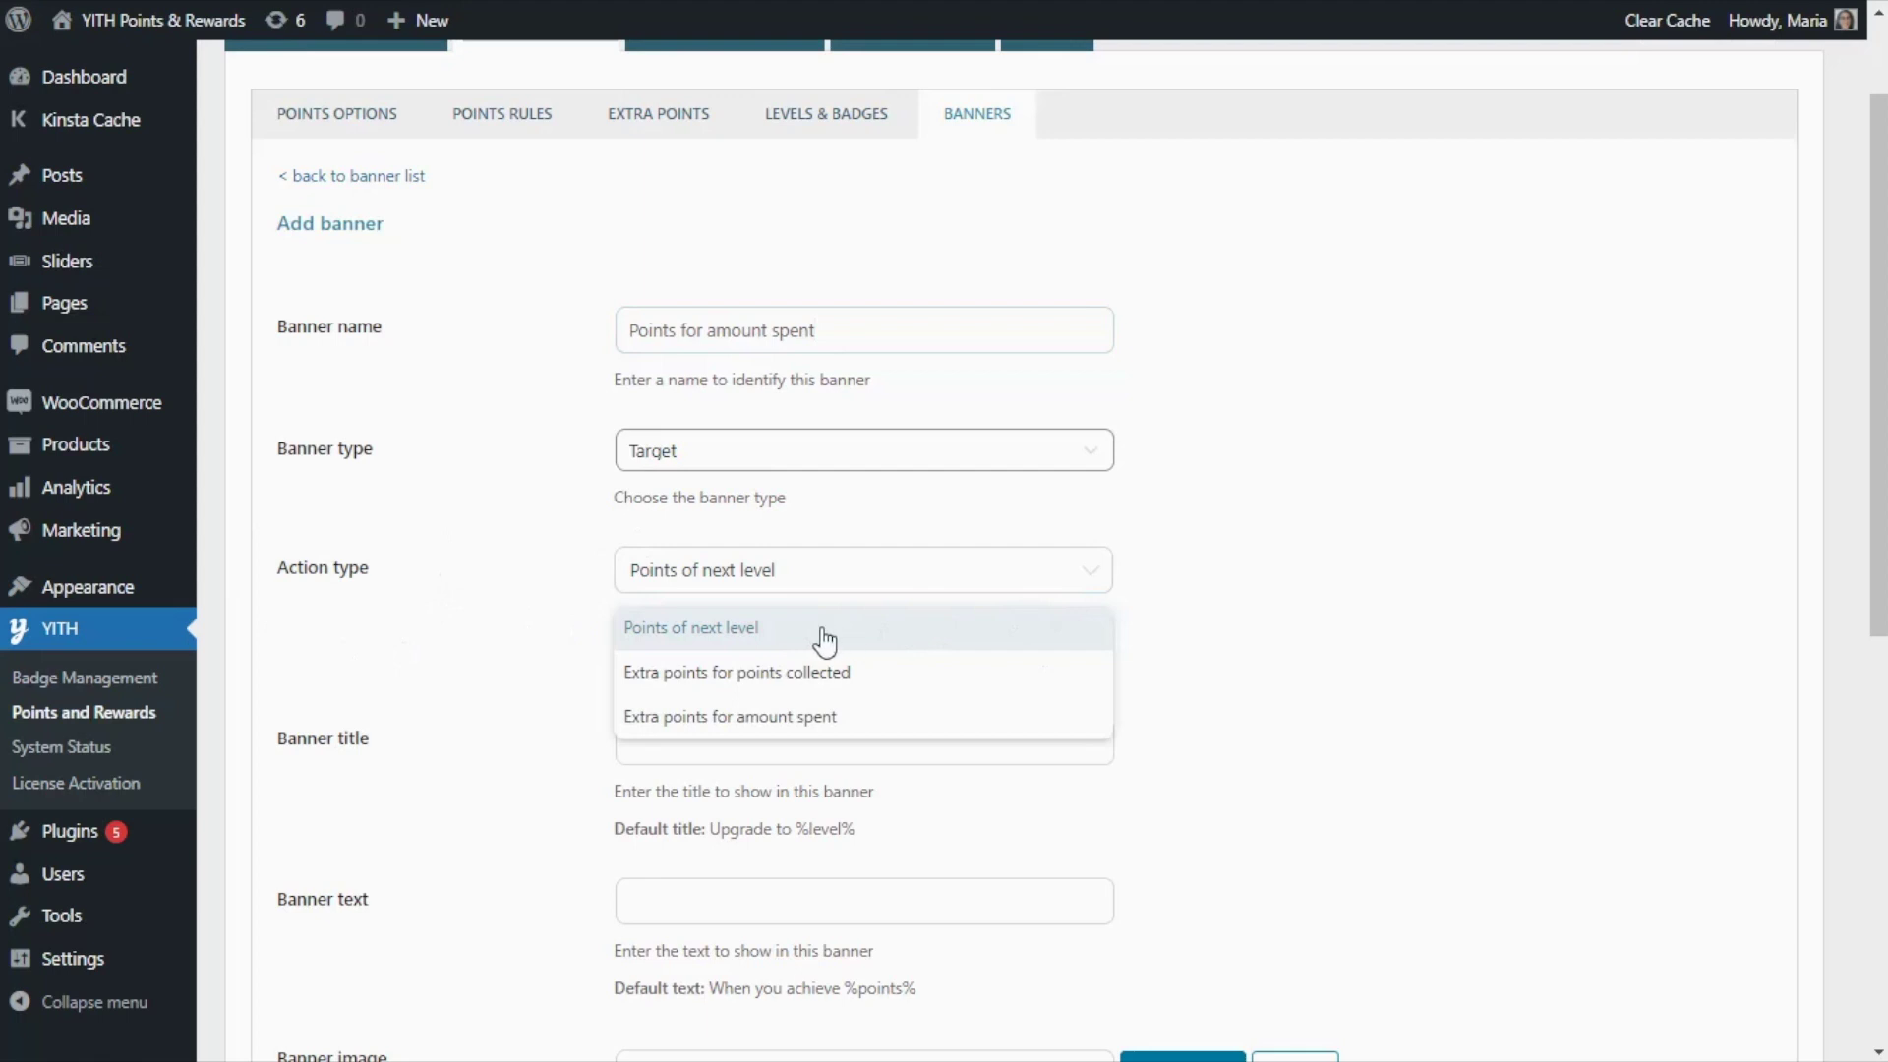
click(900, 727)
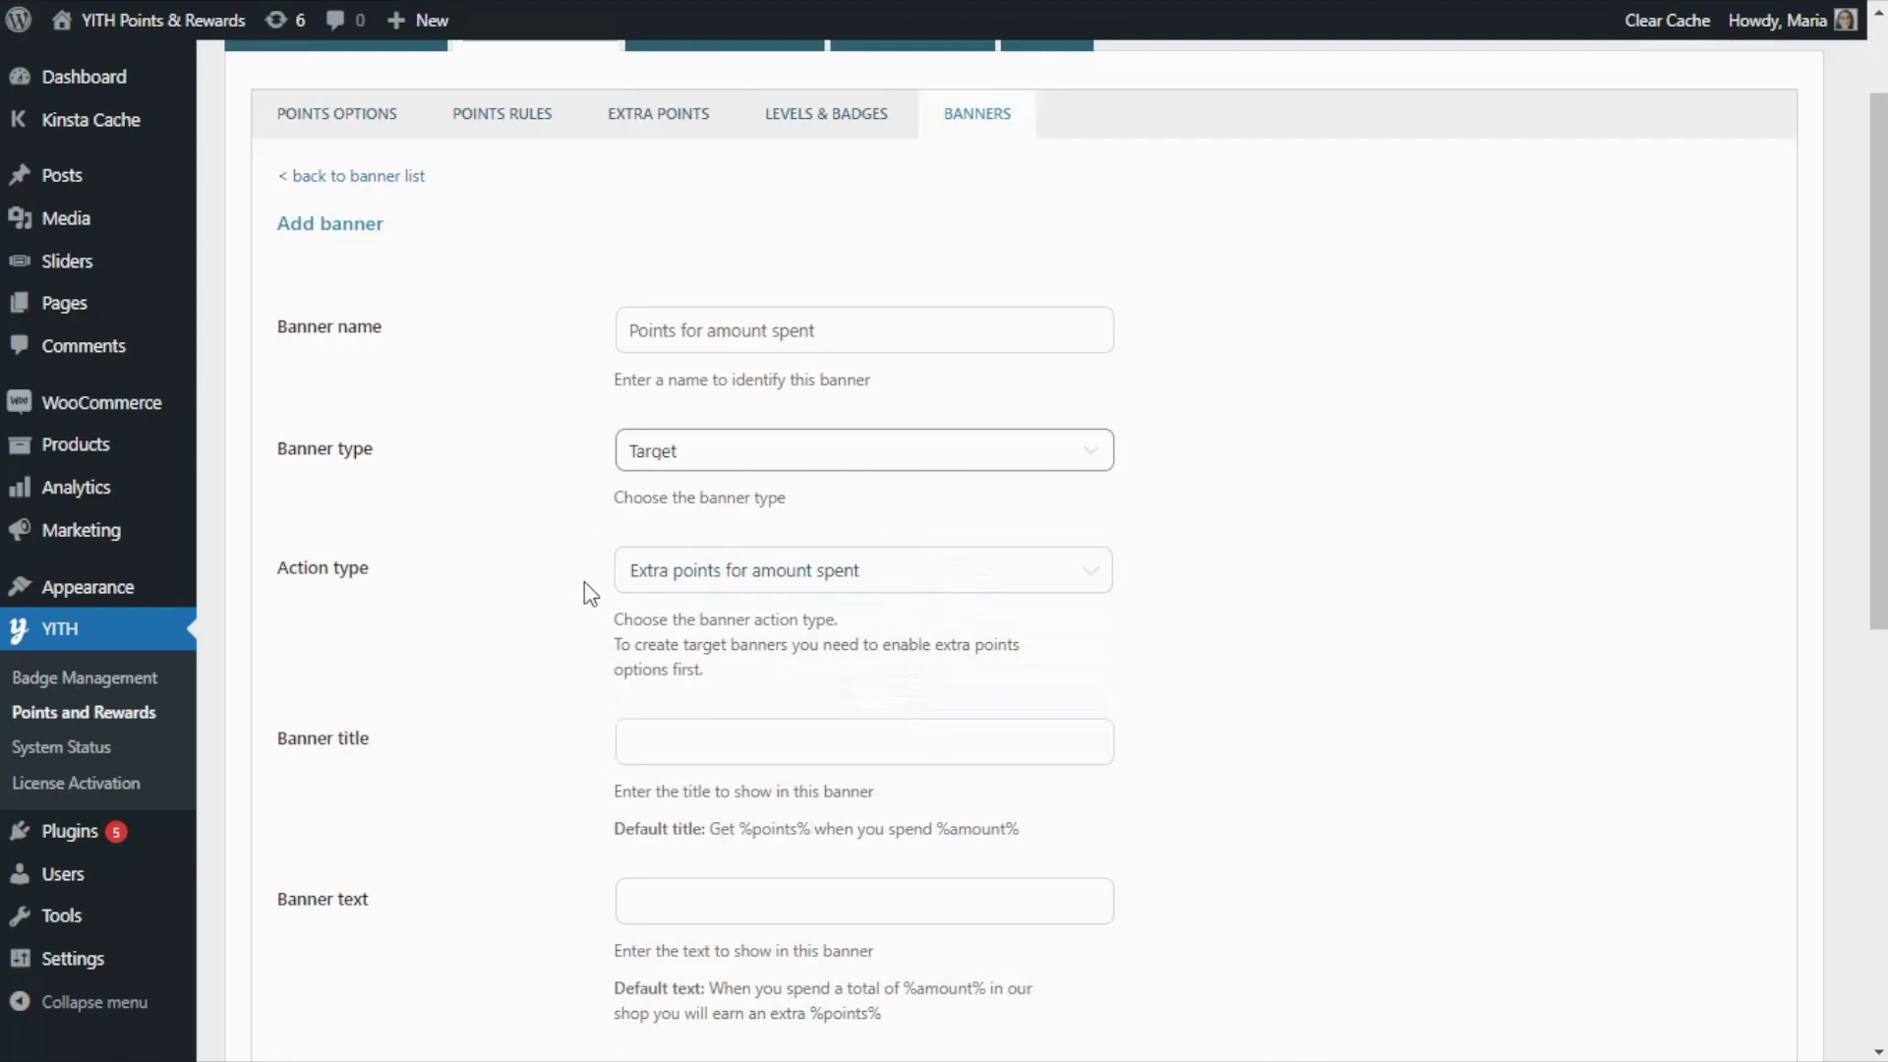
Step: Copy the suggested default title "Get %points% when you spend %amount%" into the banner title
scroll(585, 591, down, 3)
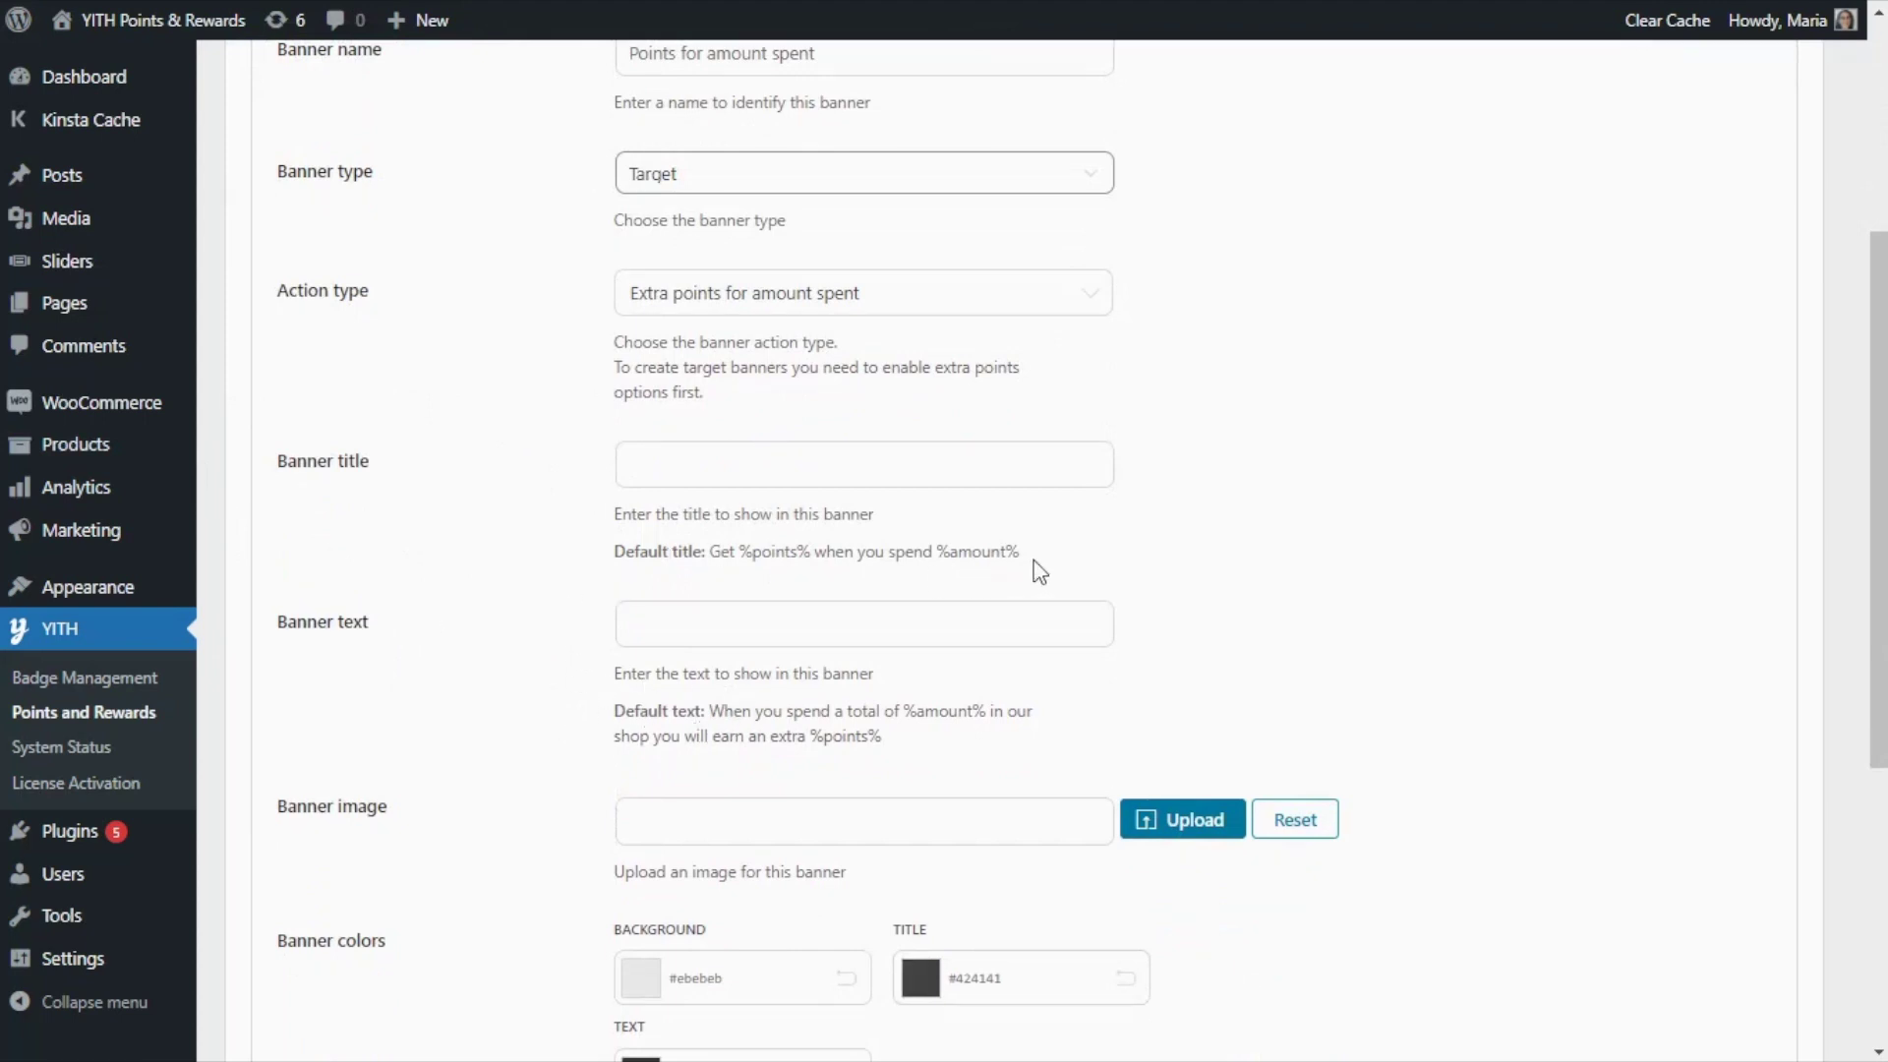
drag(1022, 554, 707, 556)
key(ctrl+c)
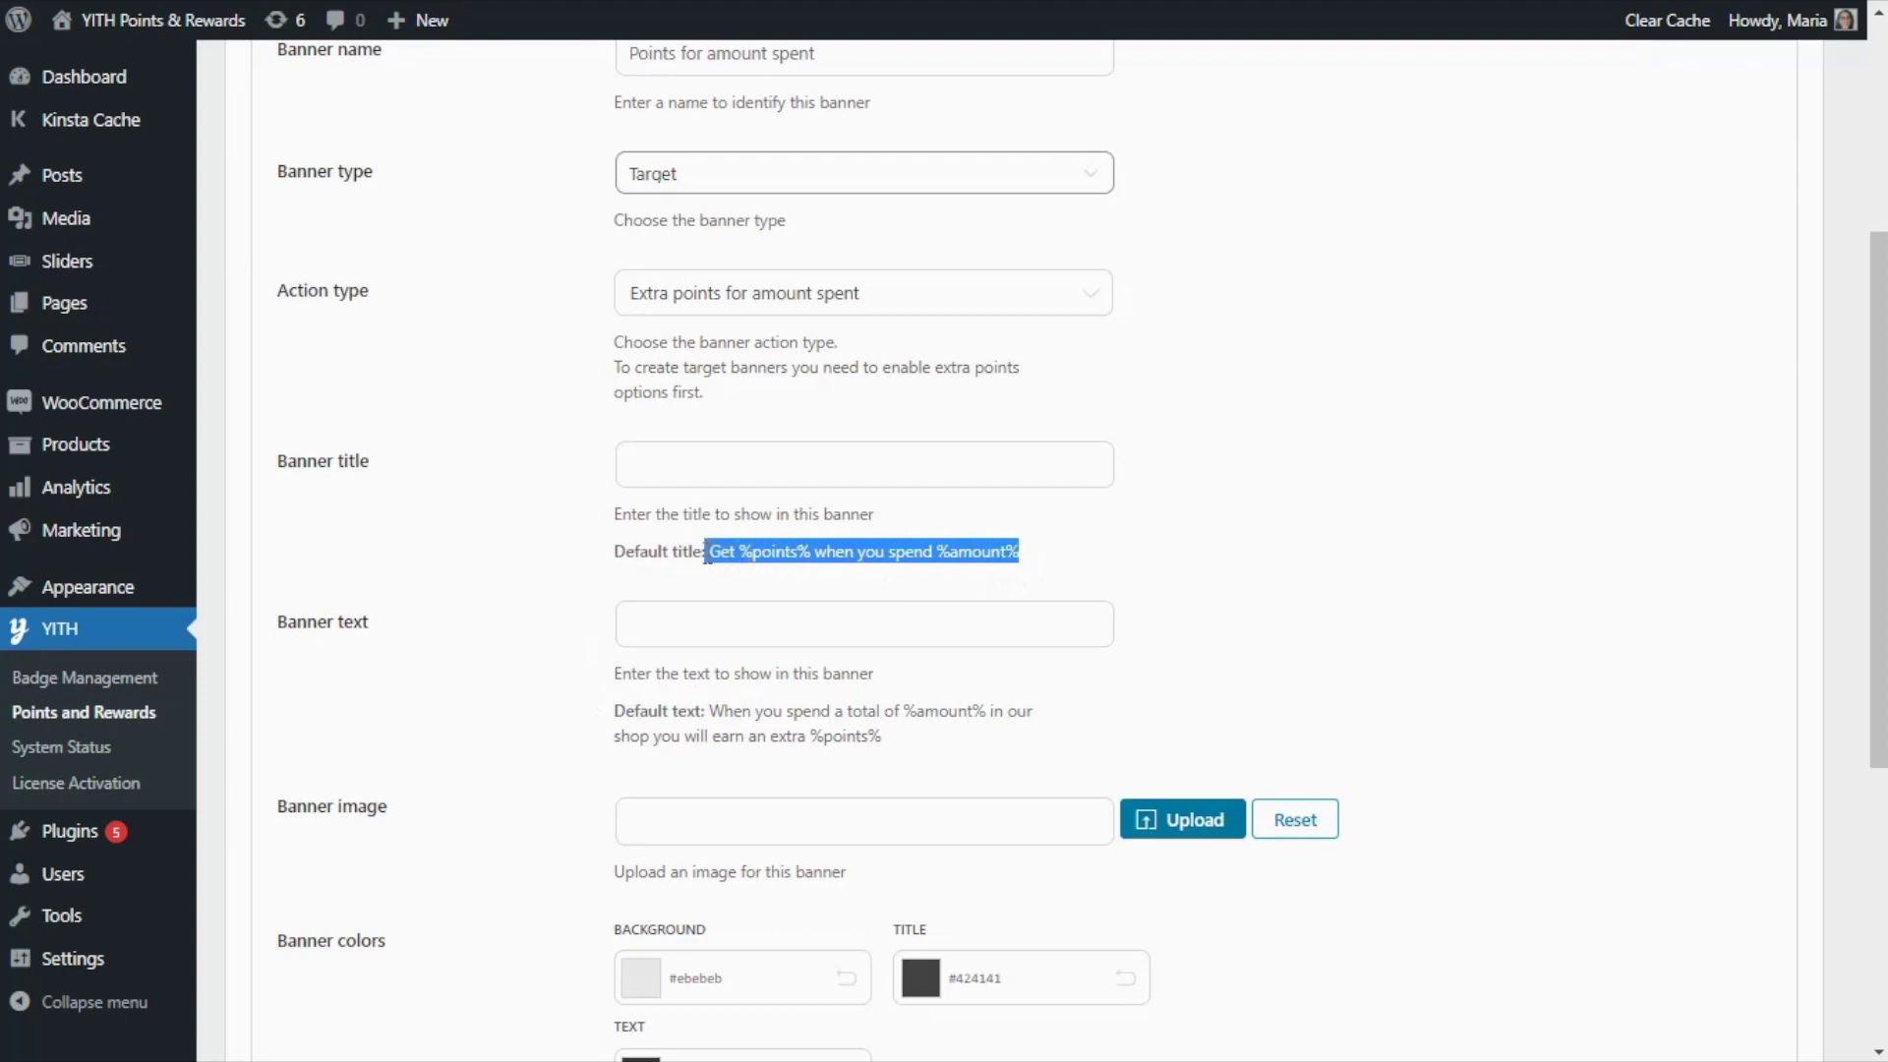
click(673, 479)
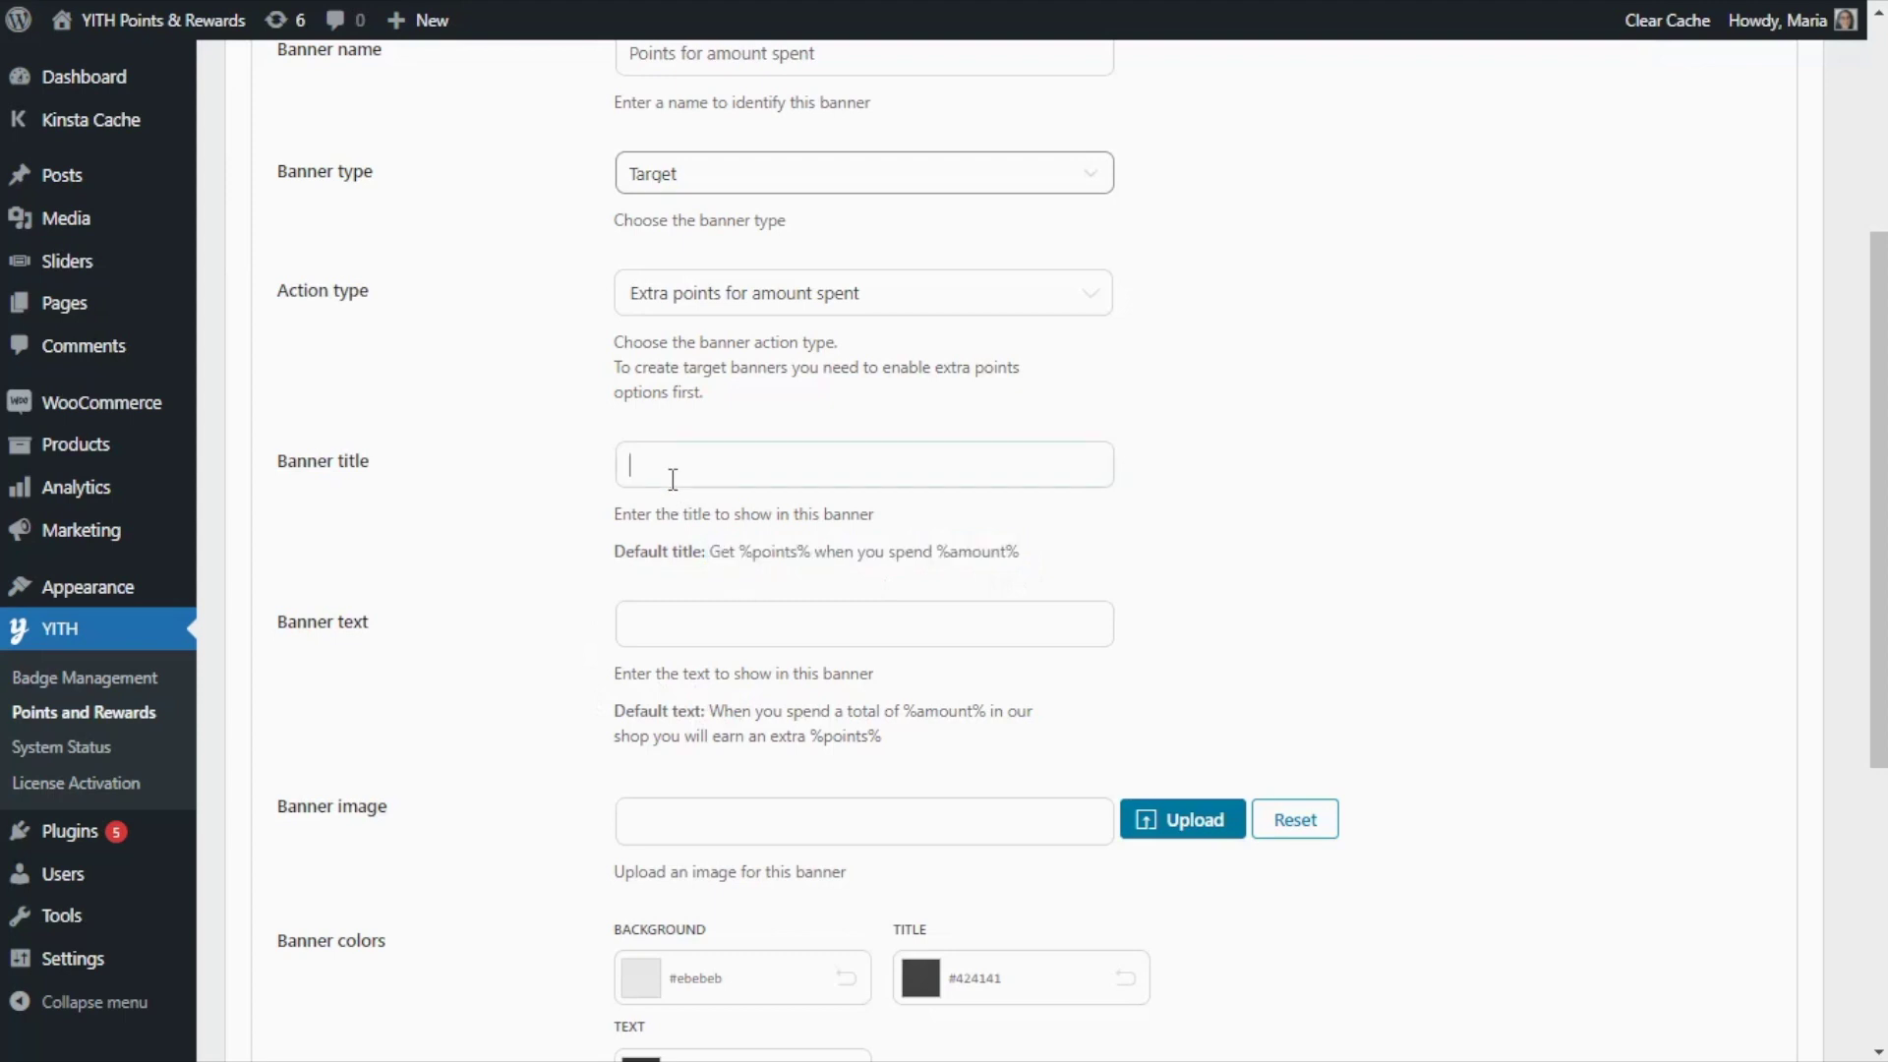
key(ctrl+v)
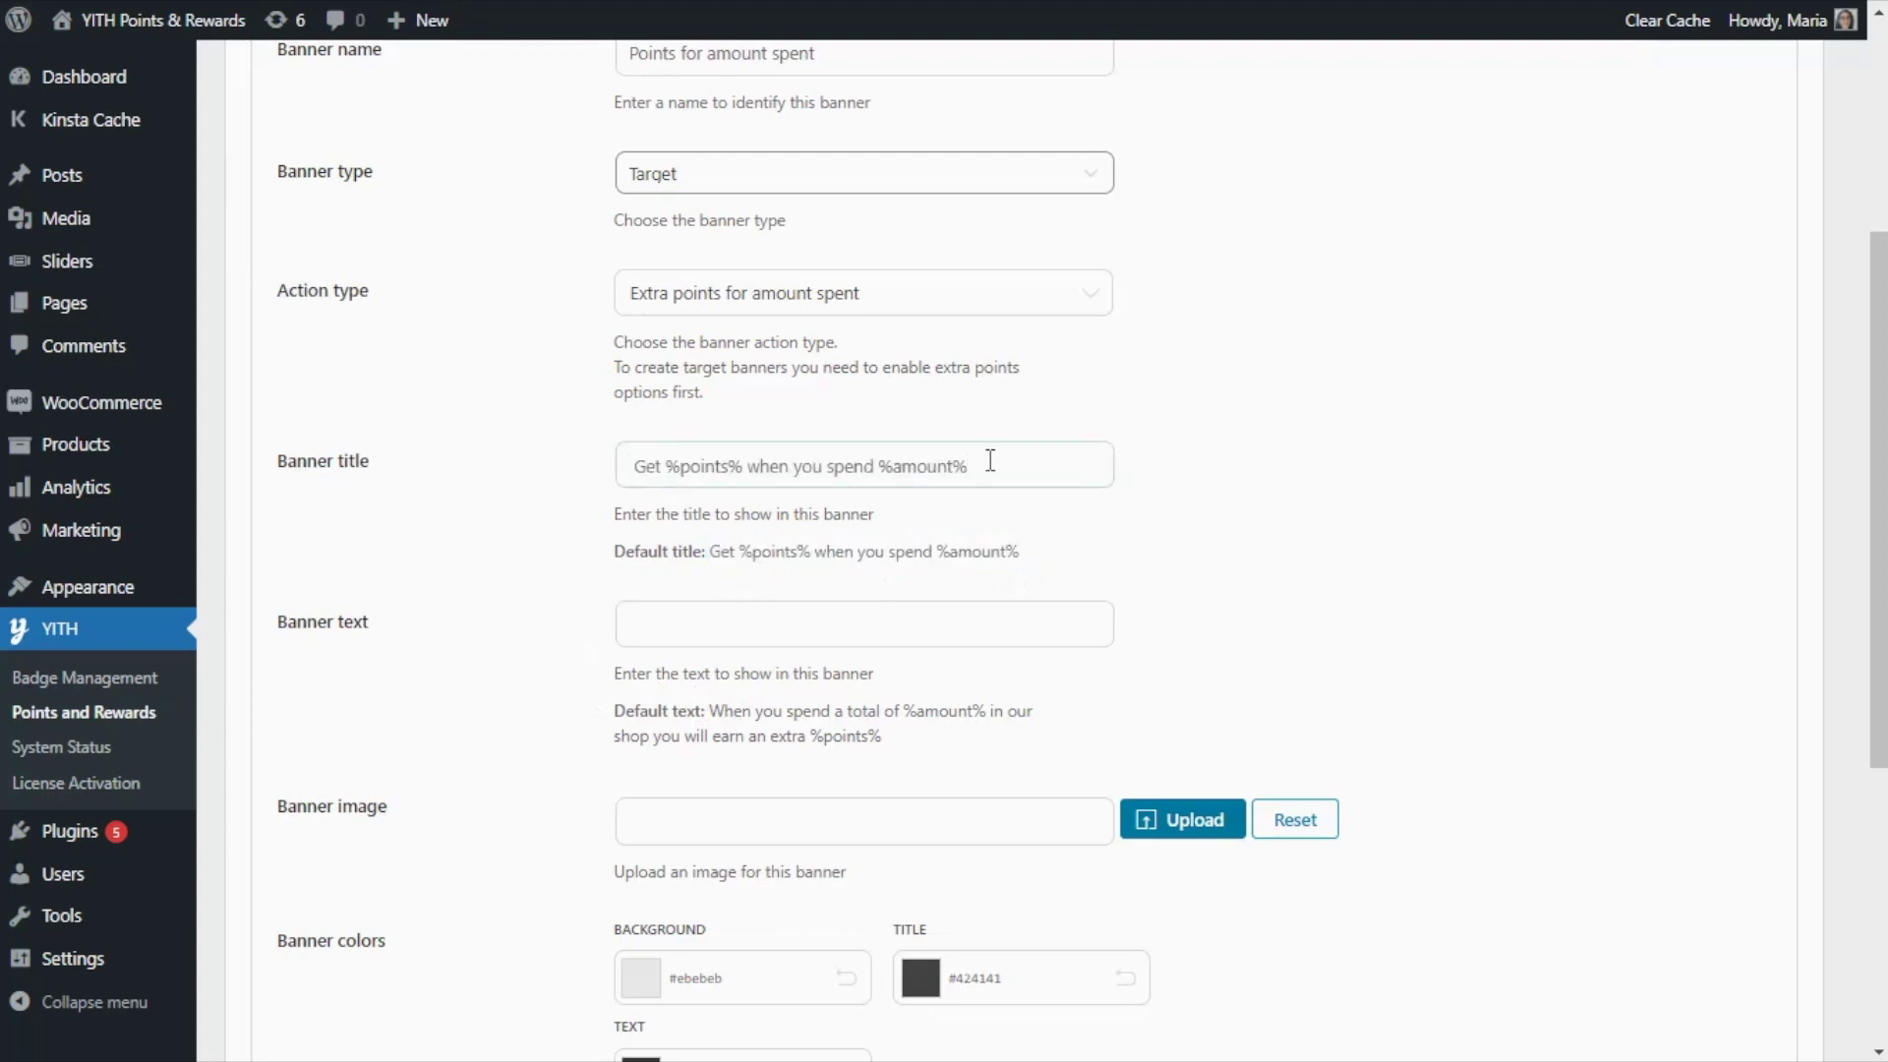
Step: Copy the default text "When you spend a total of %amount% in our shop you will earn an extra %points%" into the banner text
drag(885, 739, 718, 710)
key(ctrl+c)
click(693, 625)
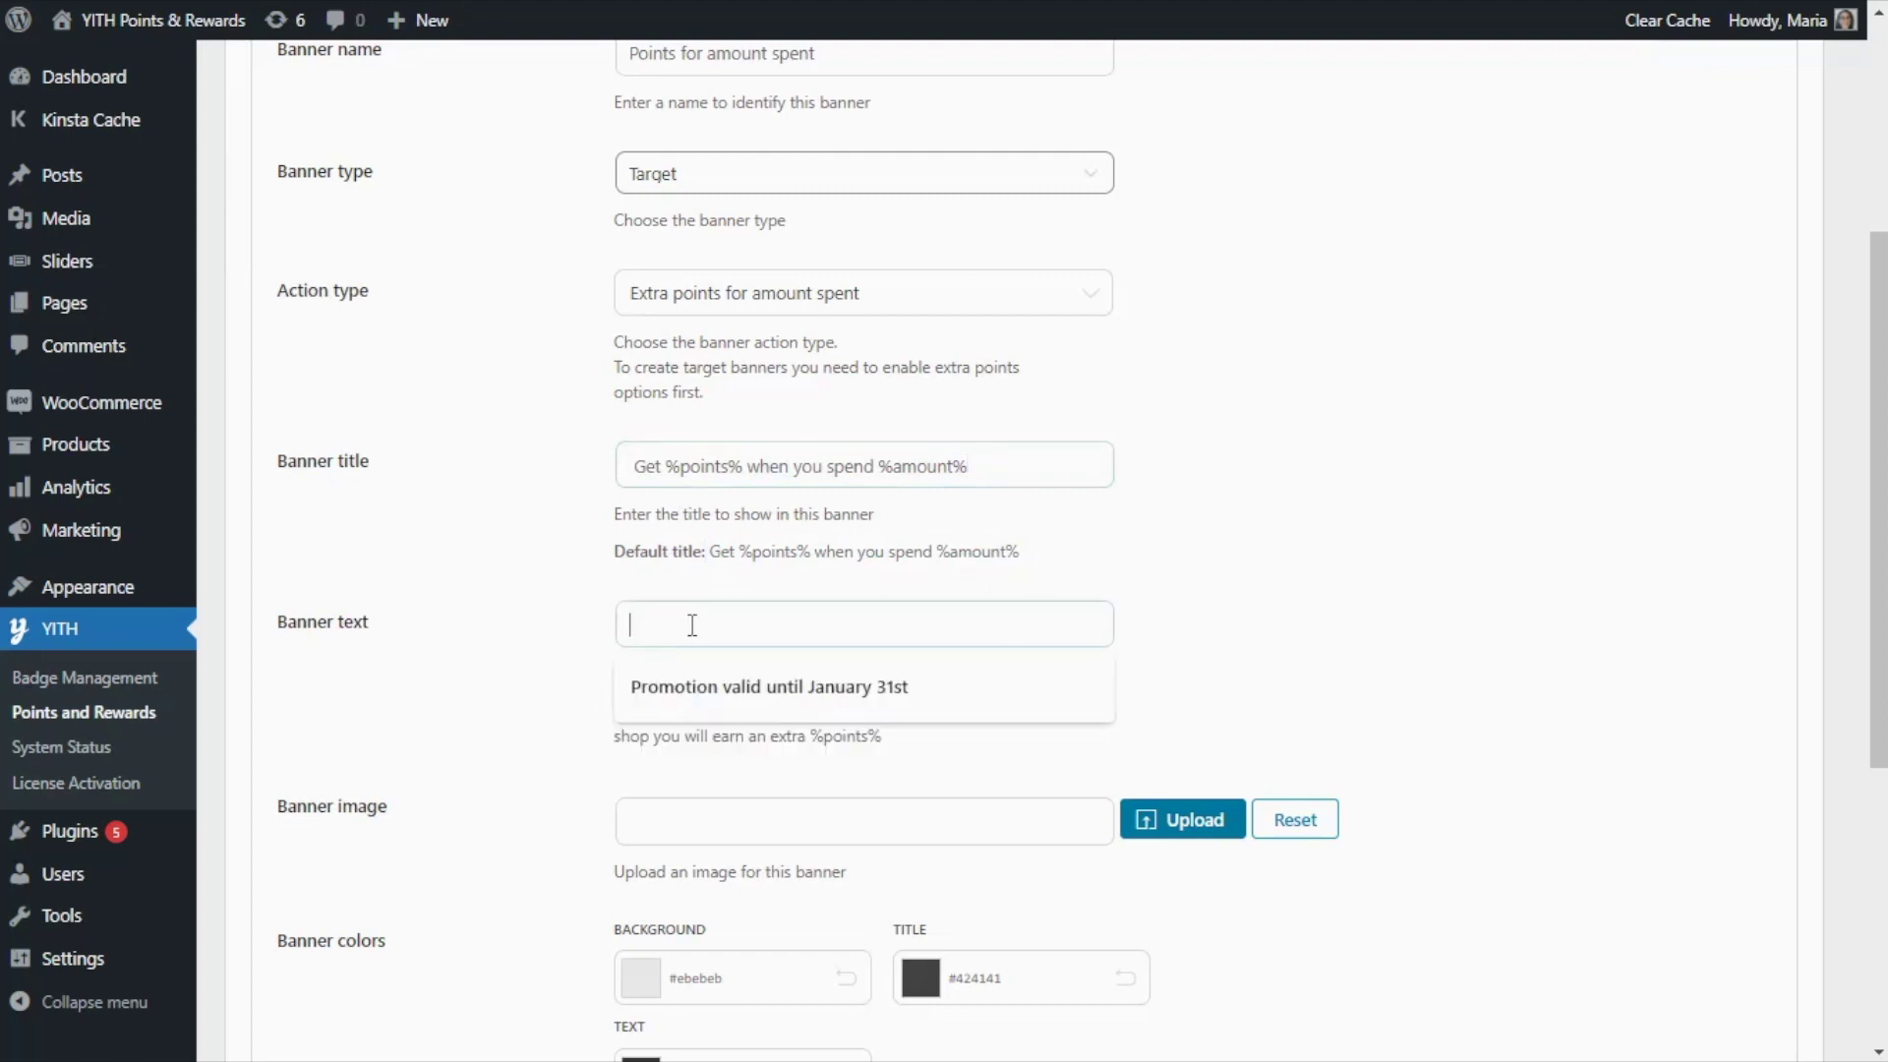
key(ctrl+v)
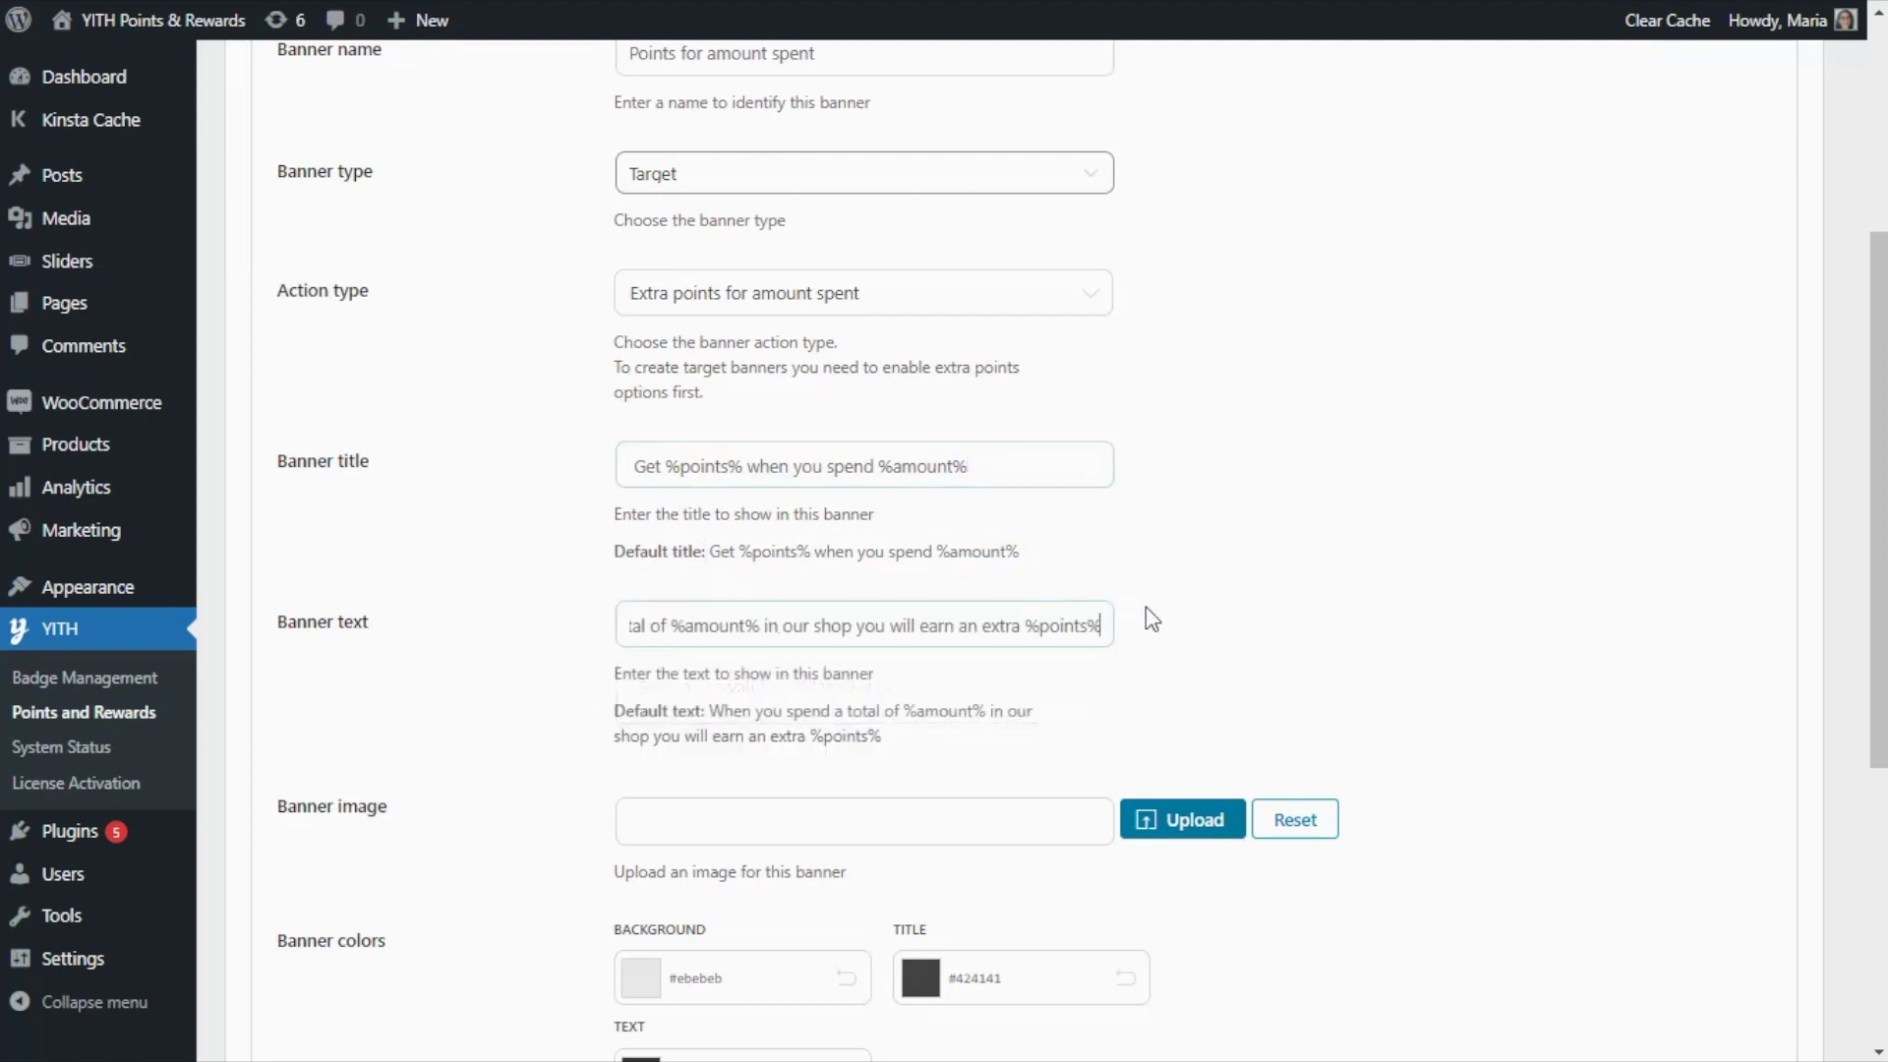
Step: Set the banner image to the orange circles icon admin-ajax-1.png from the media library
scroll(1195, 615, down, 2)
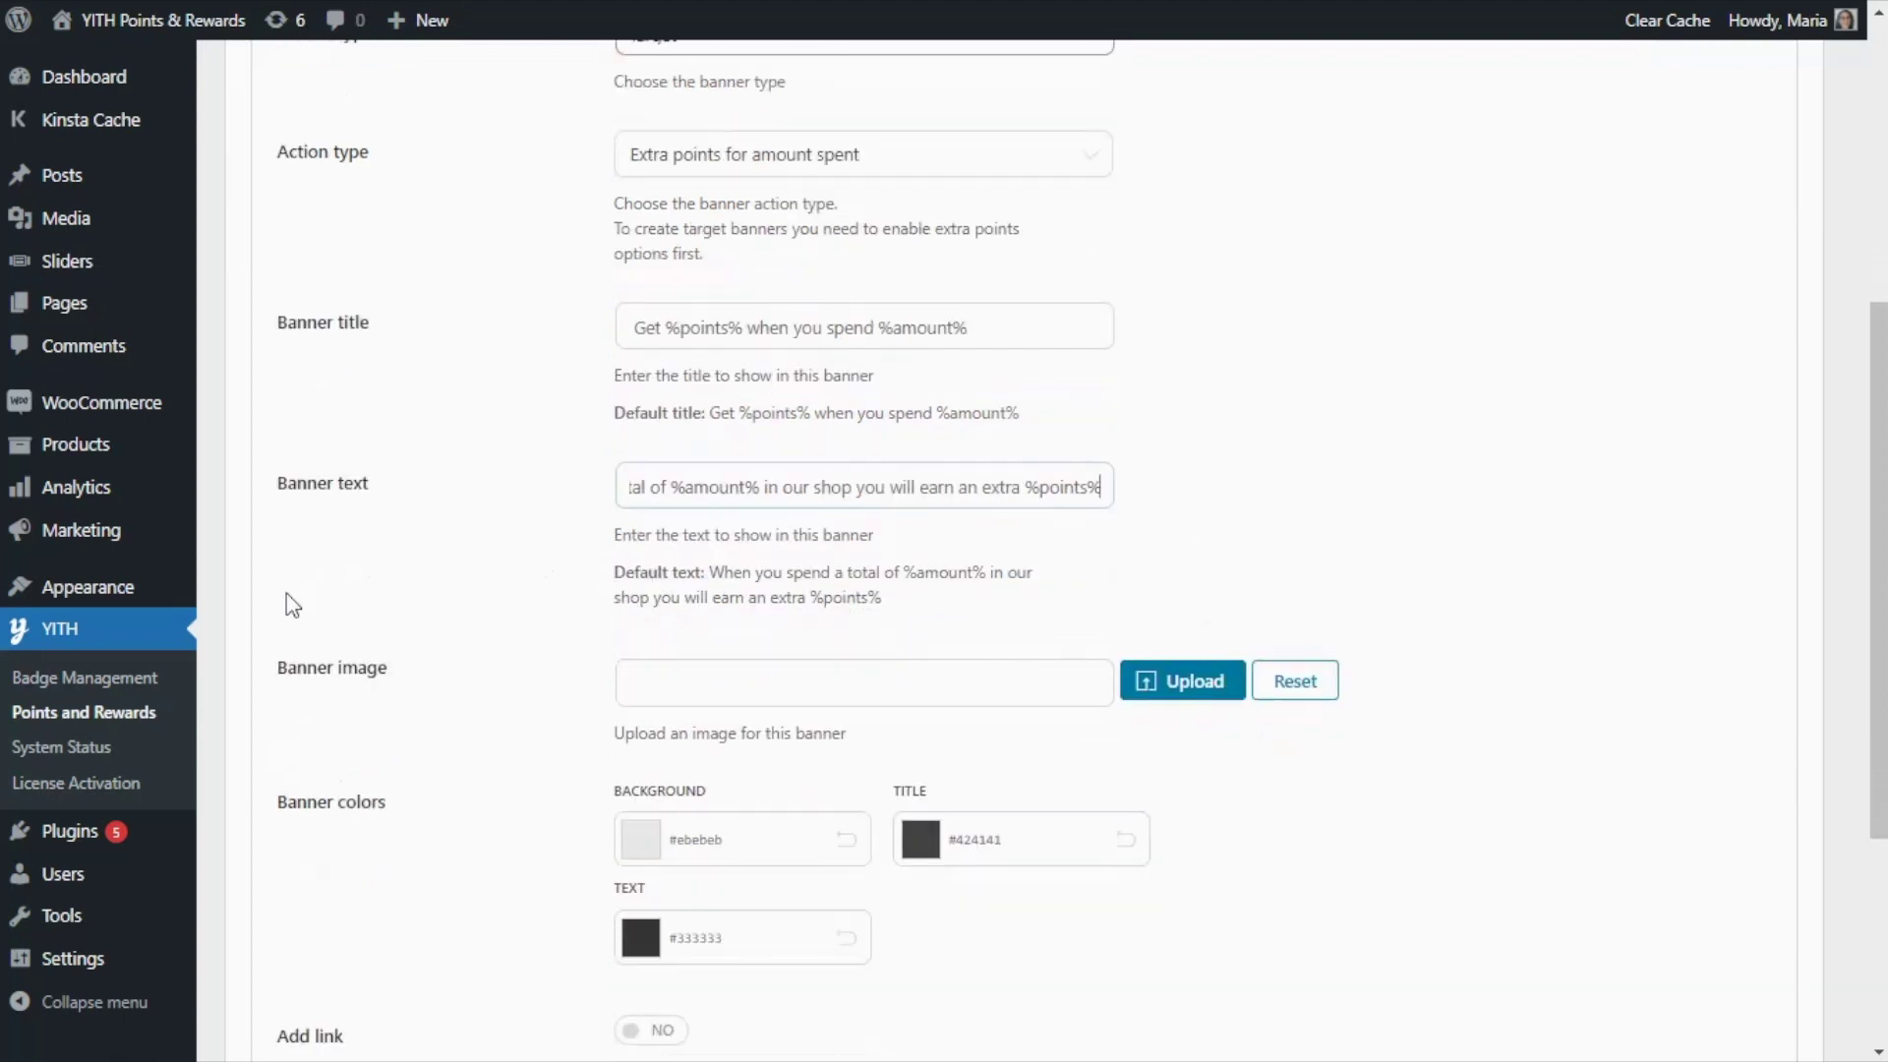
click(1198, 700)
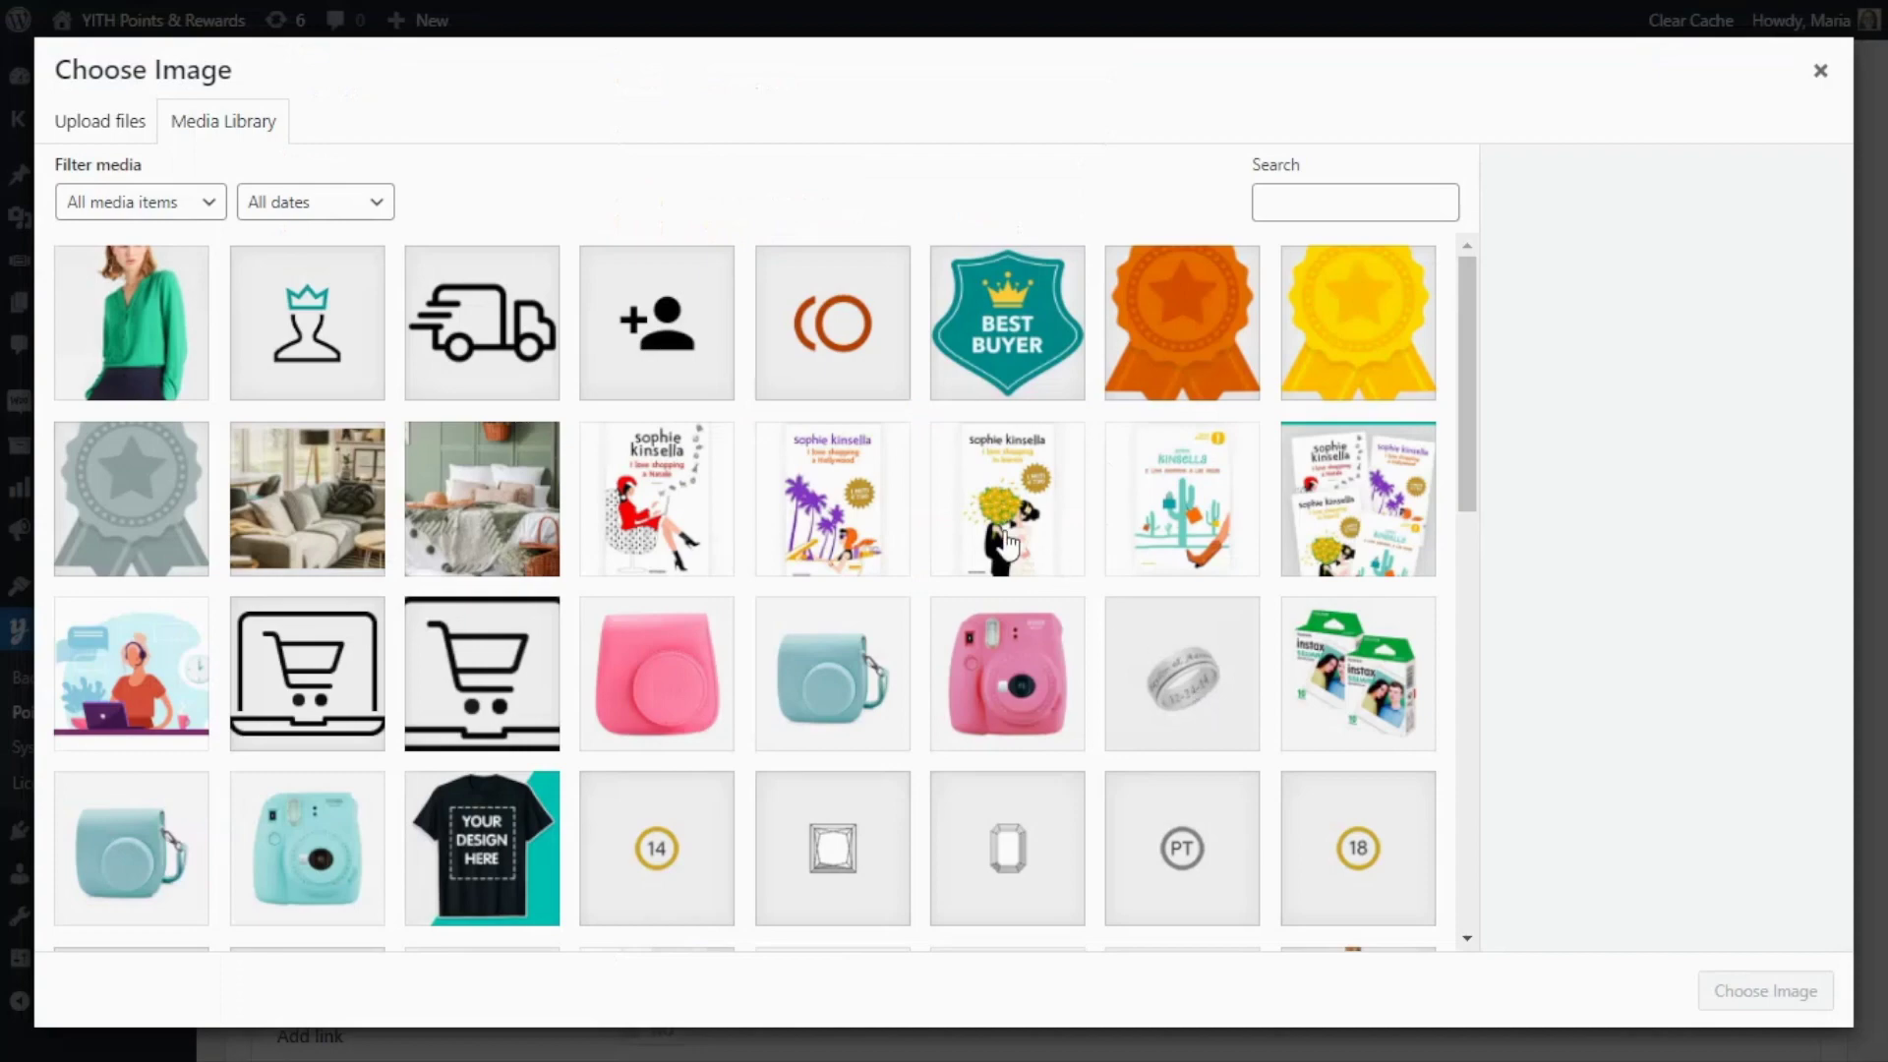
click(843, 367)
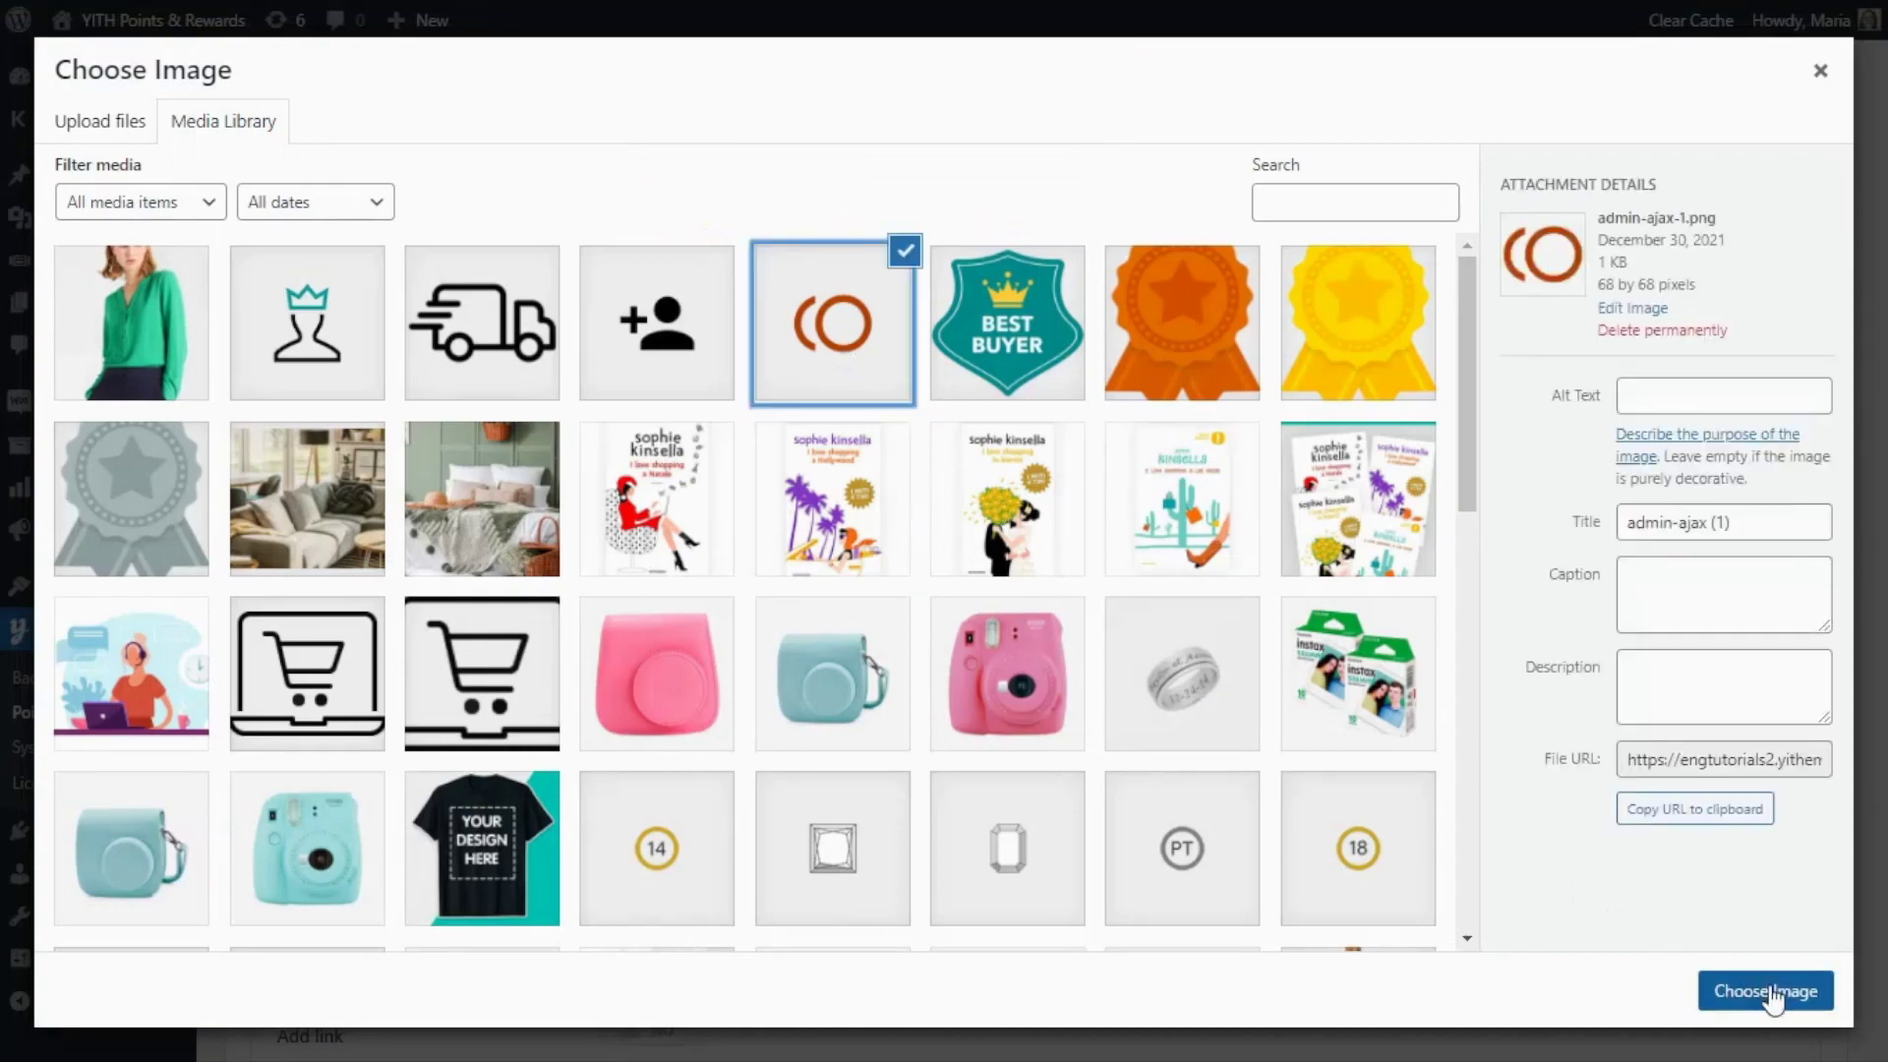
click(1768, 991)
Step: Set the banner's background color to the pale pink rgb(251,232,228)
scroll(1522, 771, down, 4)
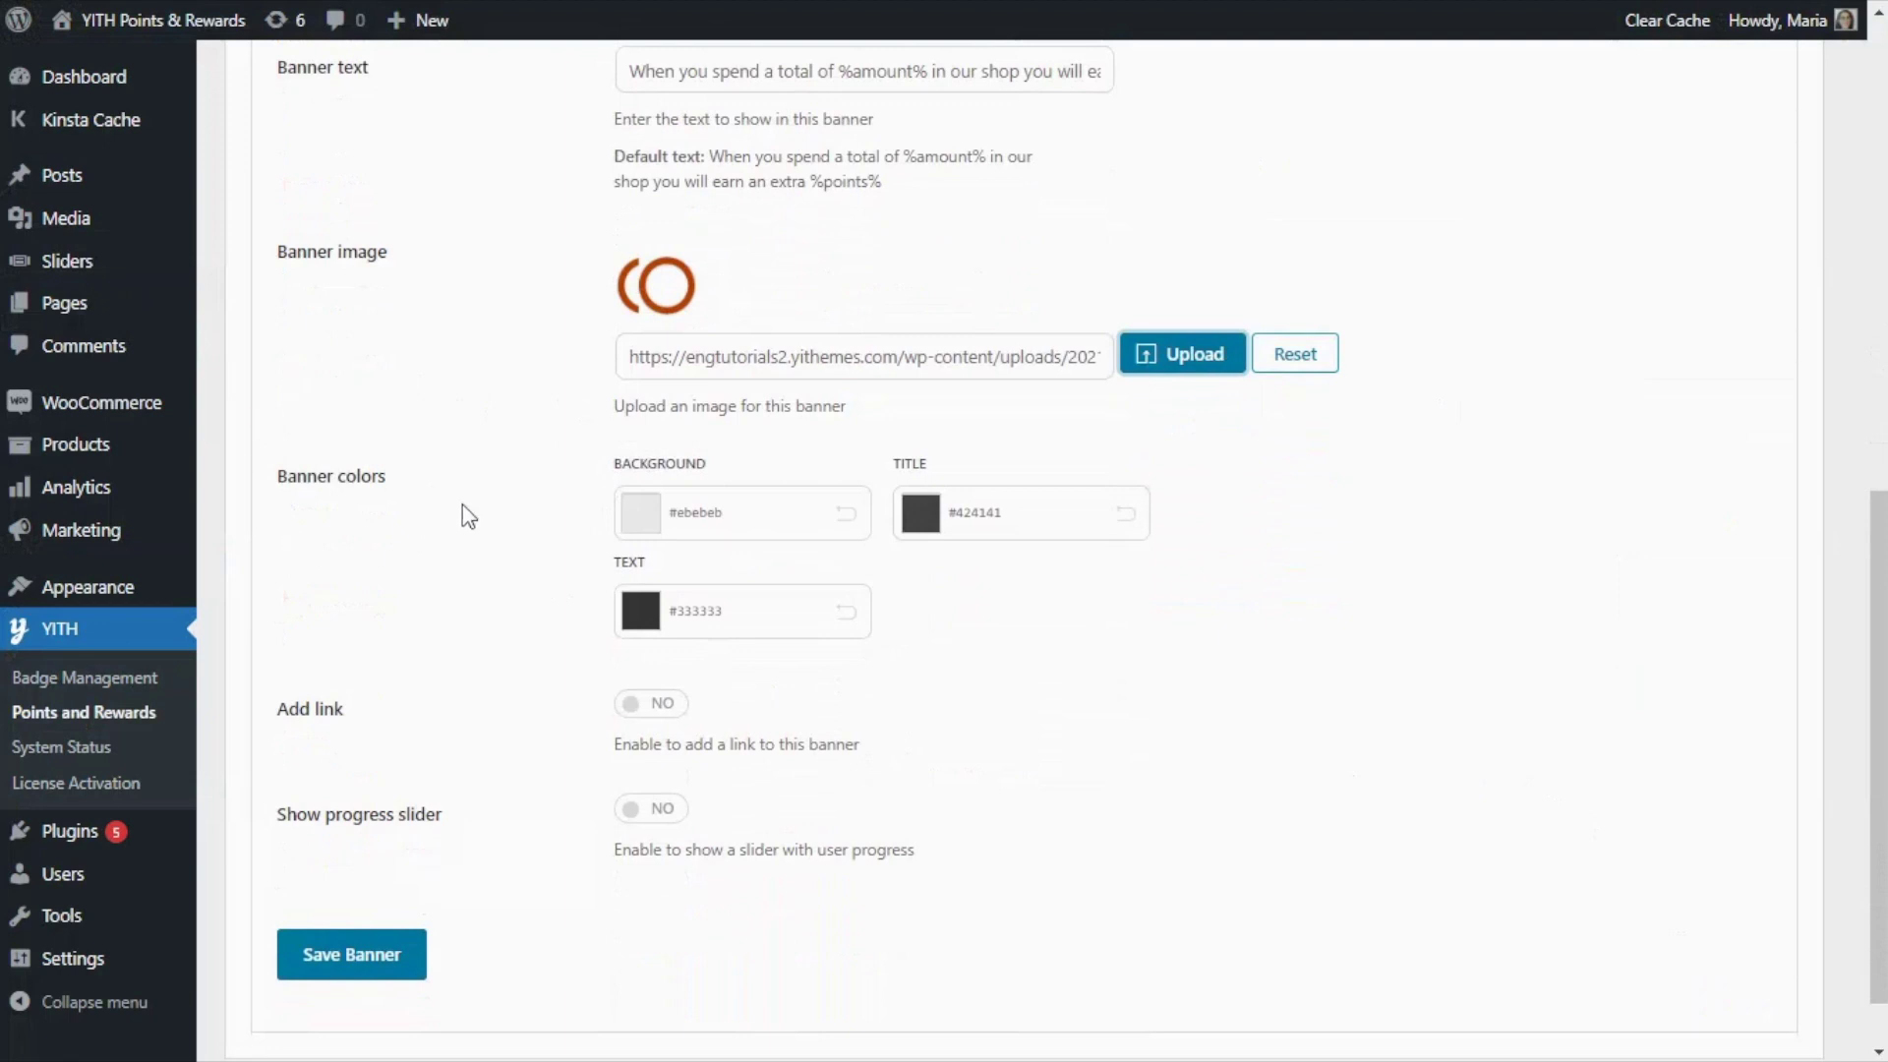
click(640, 531)
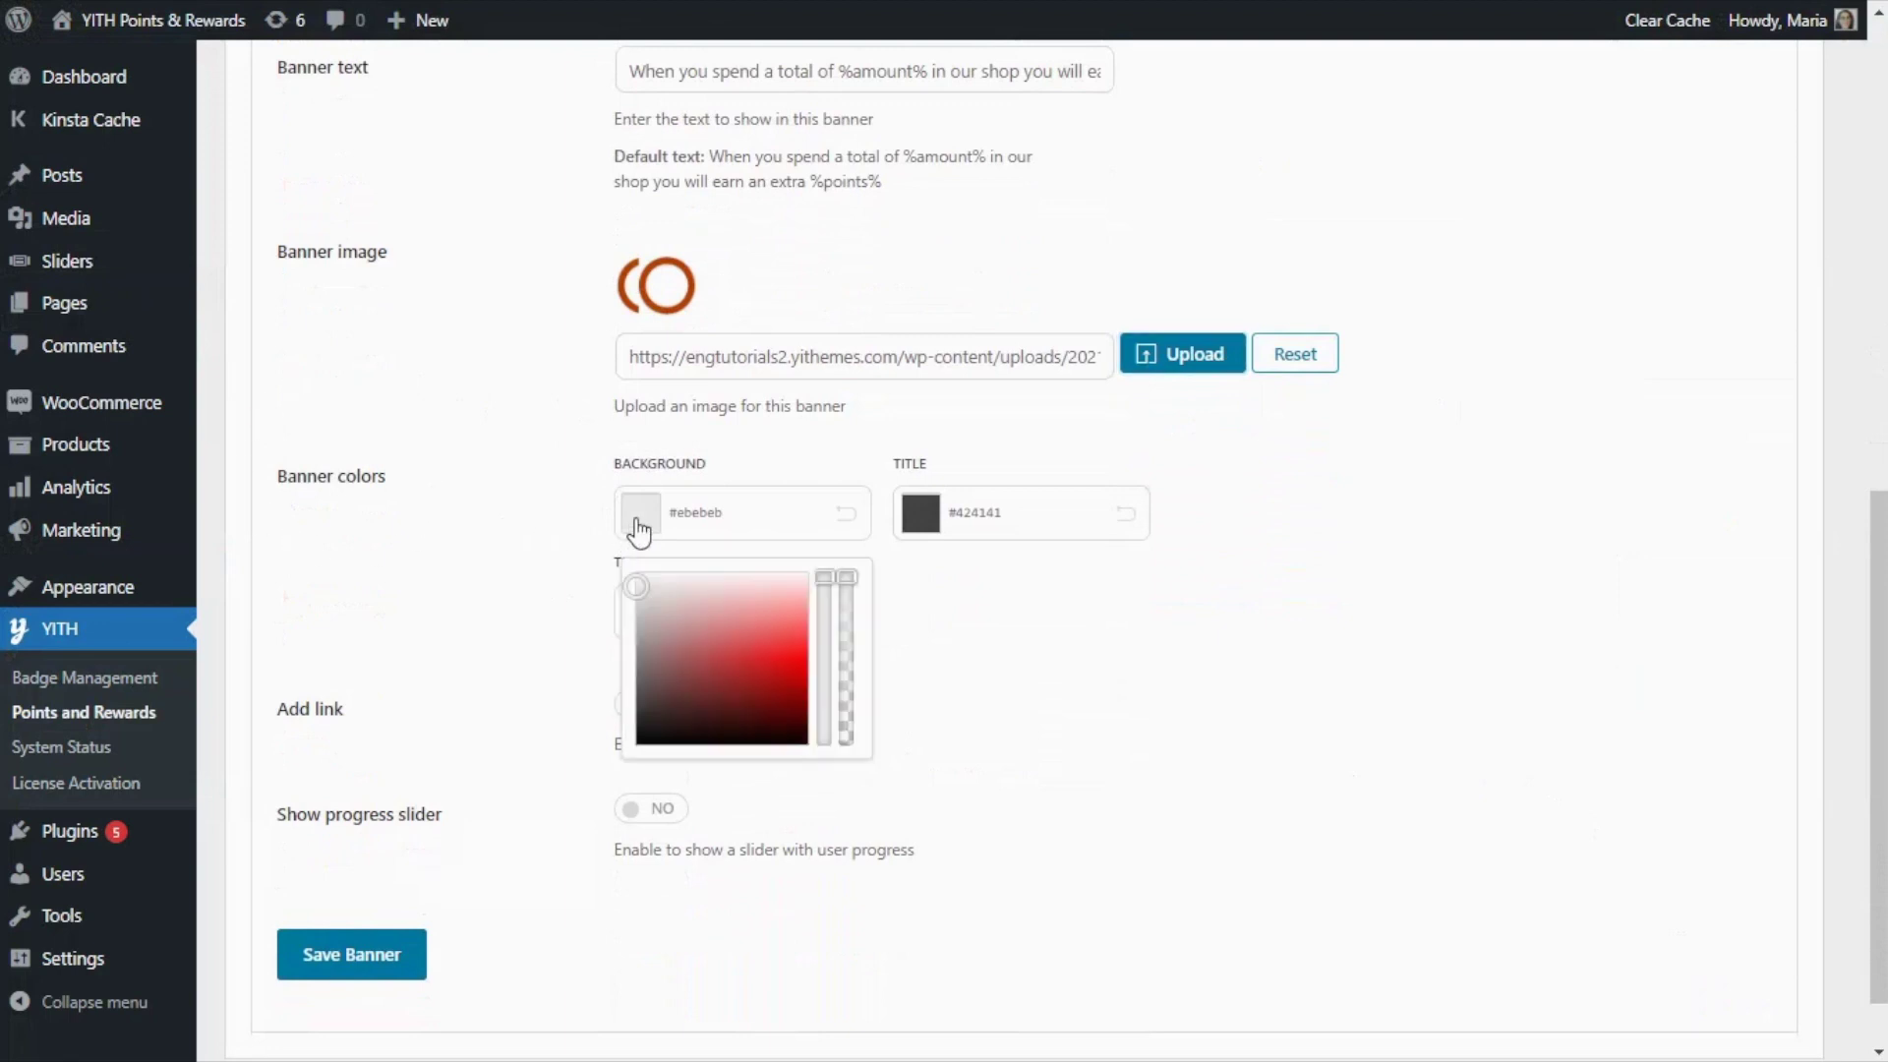
click(802, 679)
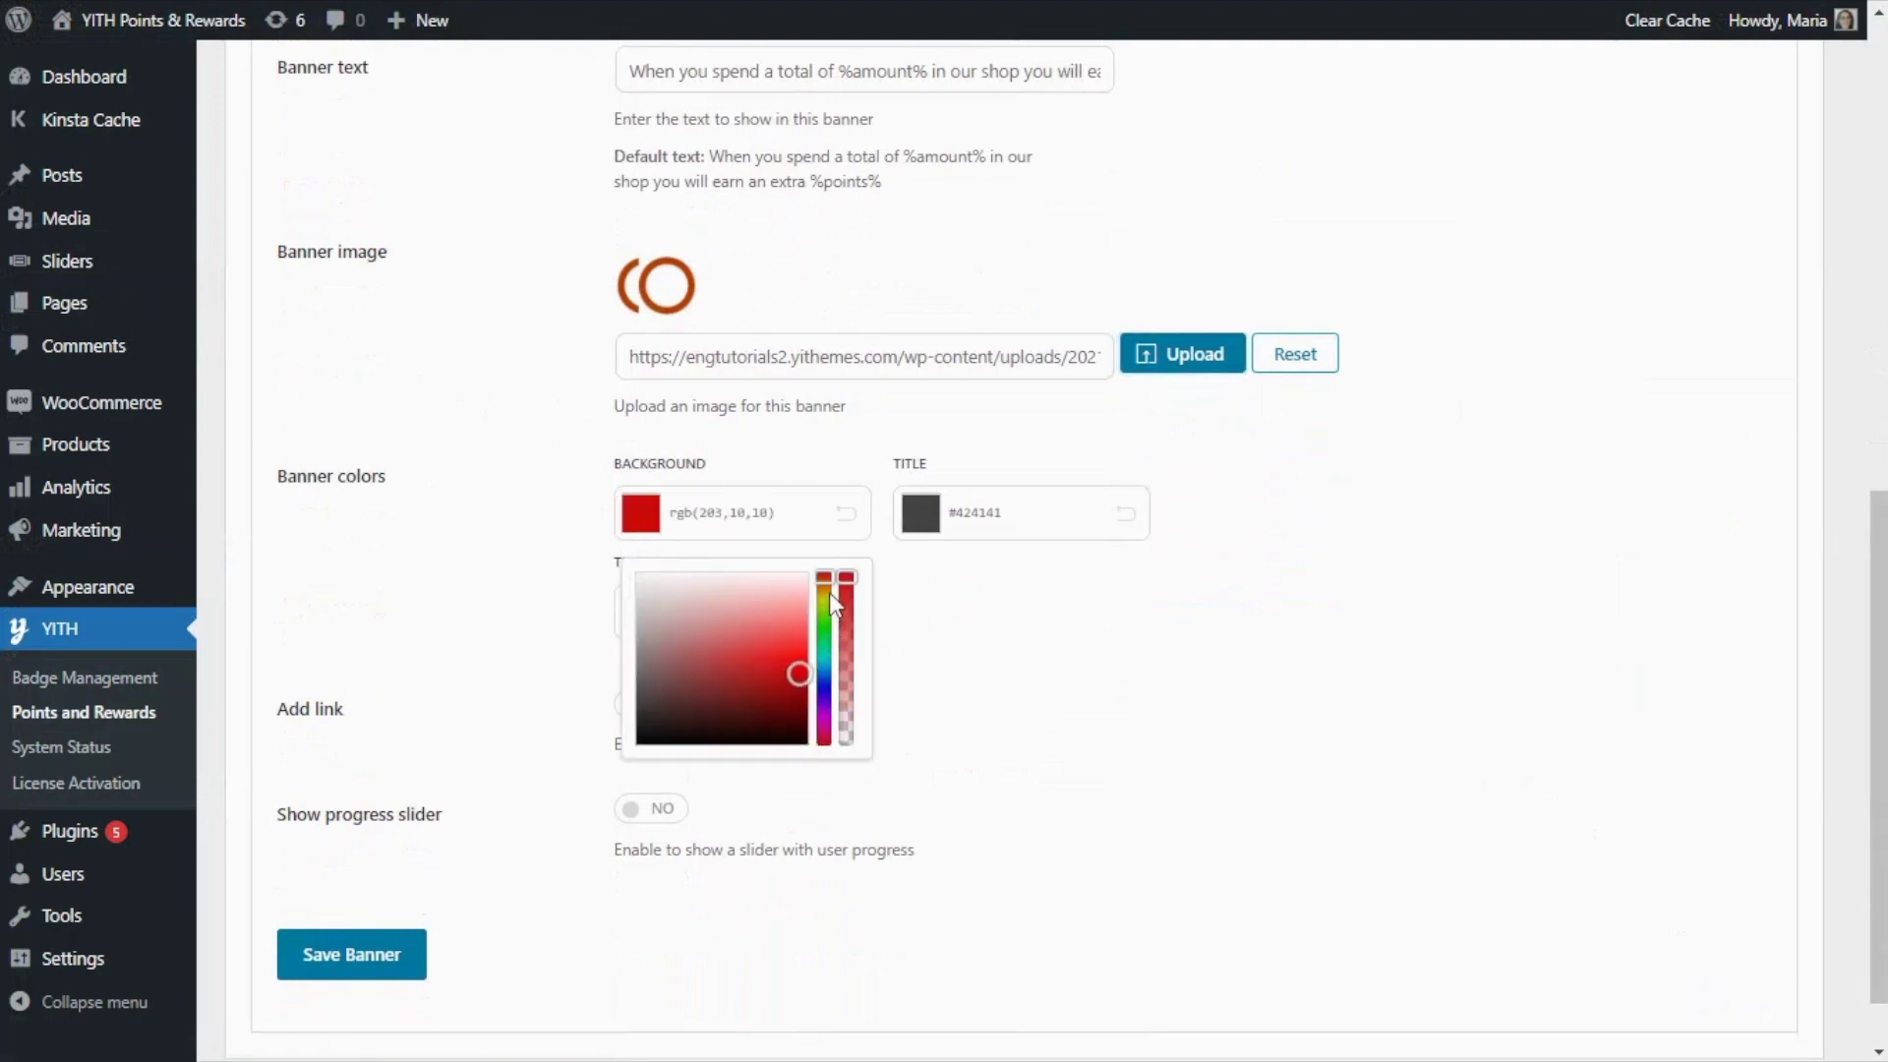
click(826, 590)
click(765, 583)
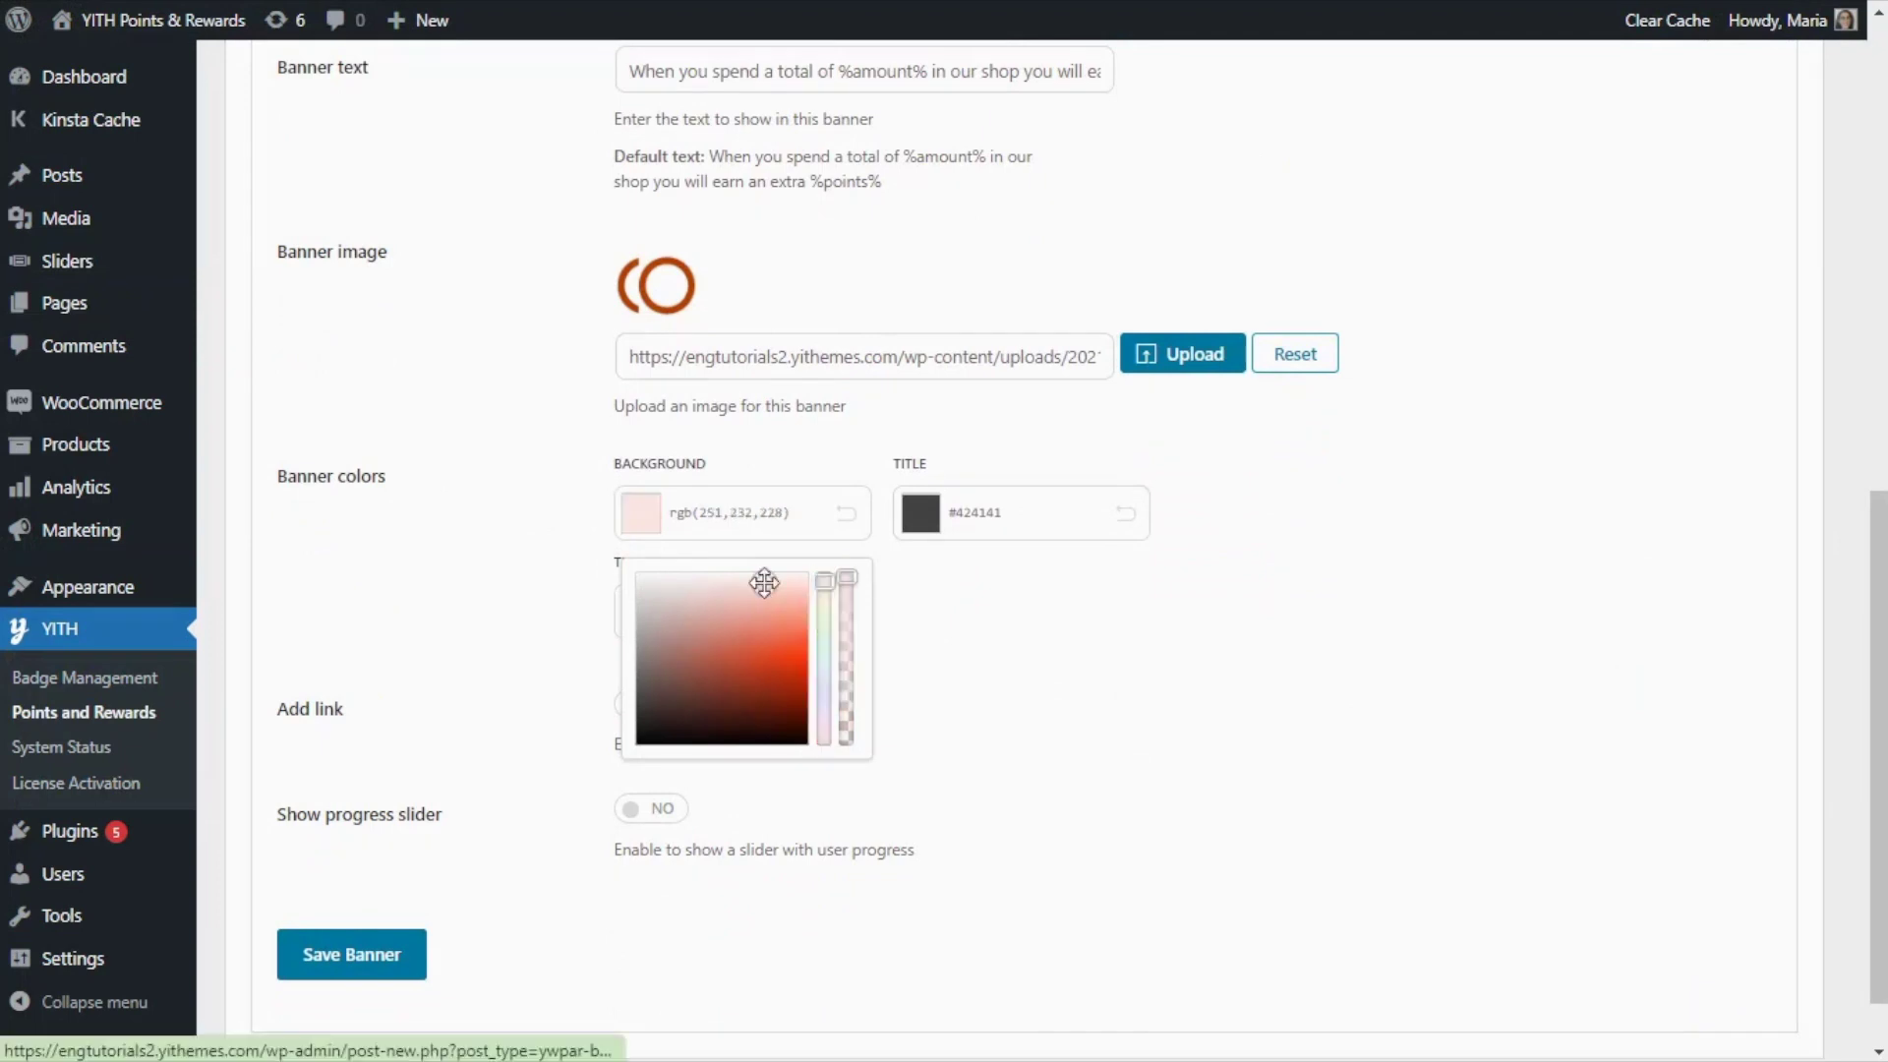
Step: Set the banner's title color to the dark orange-brown rgb(139,53,3)
click(922, 528)
click(1080, 683)
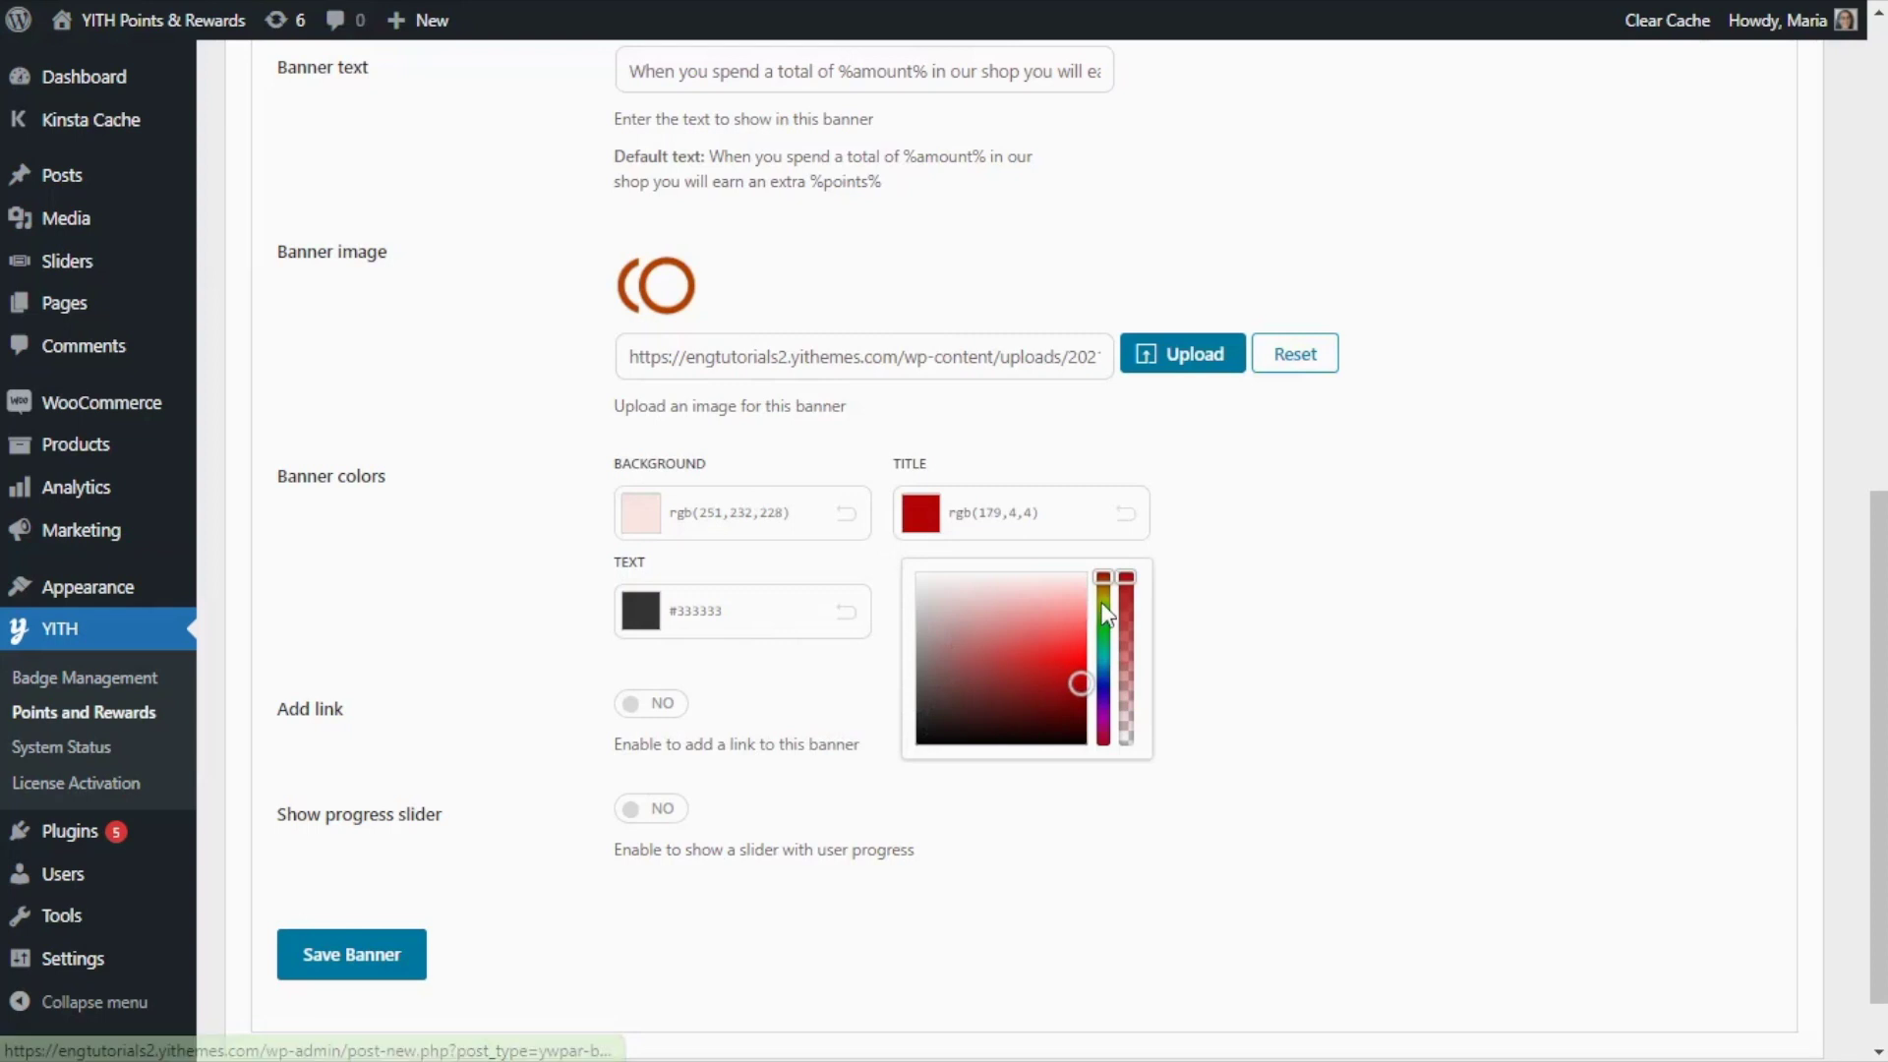
click(1103, 600)
click(1277, 607)
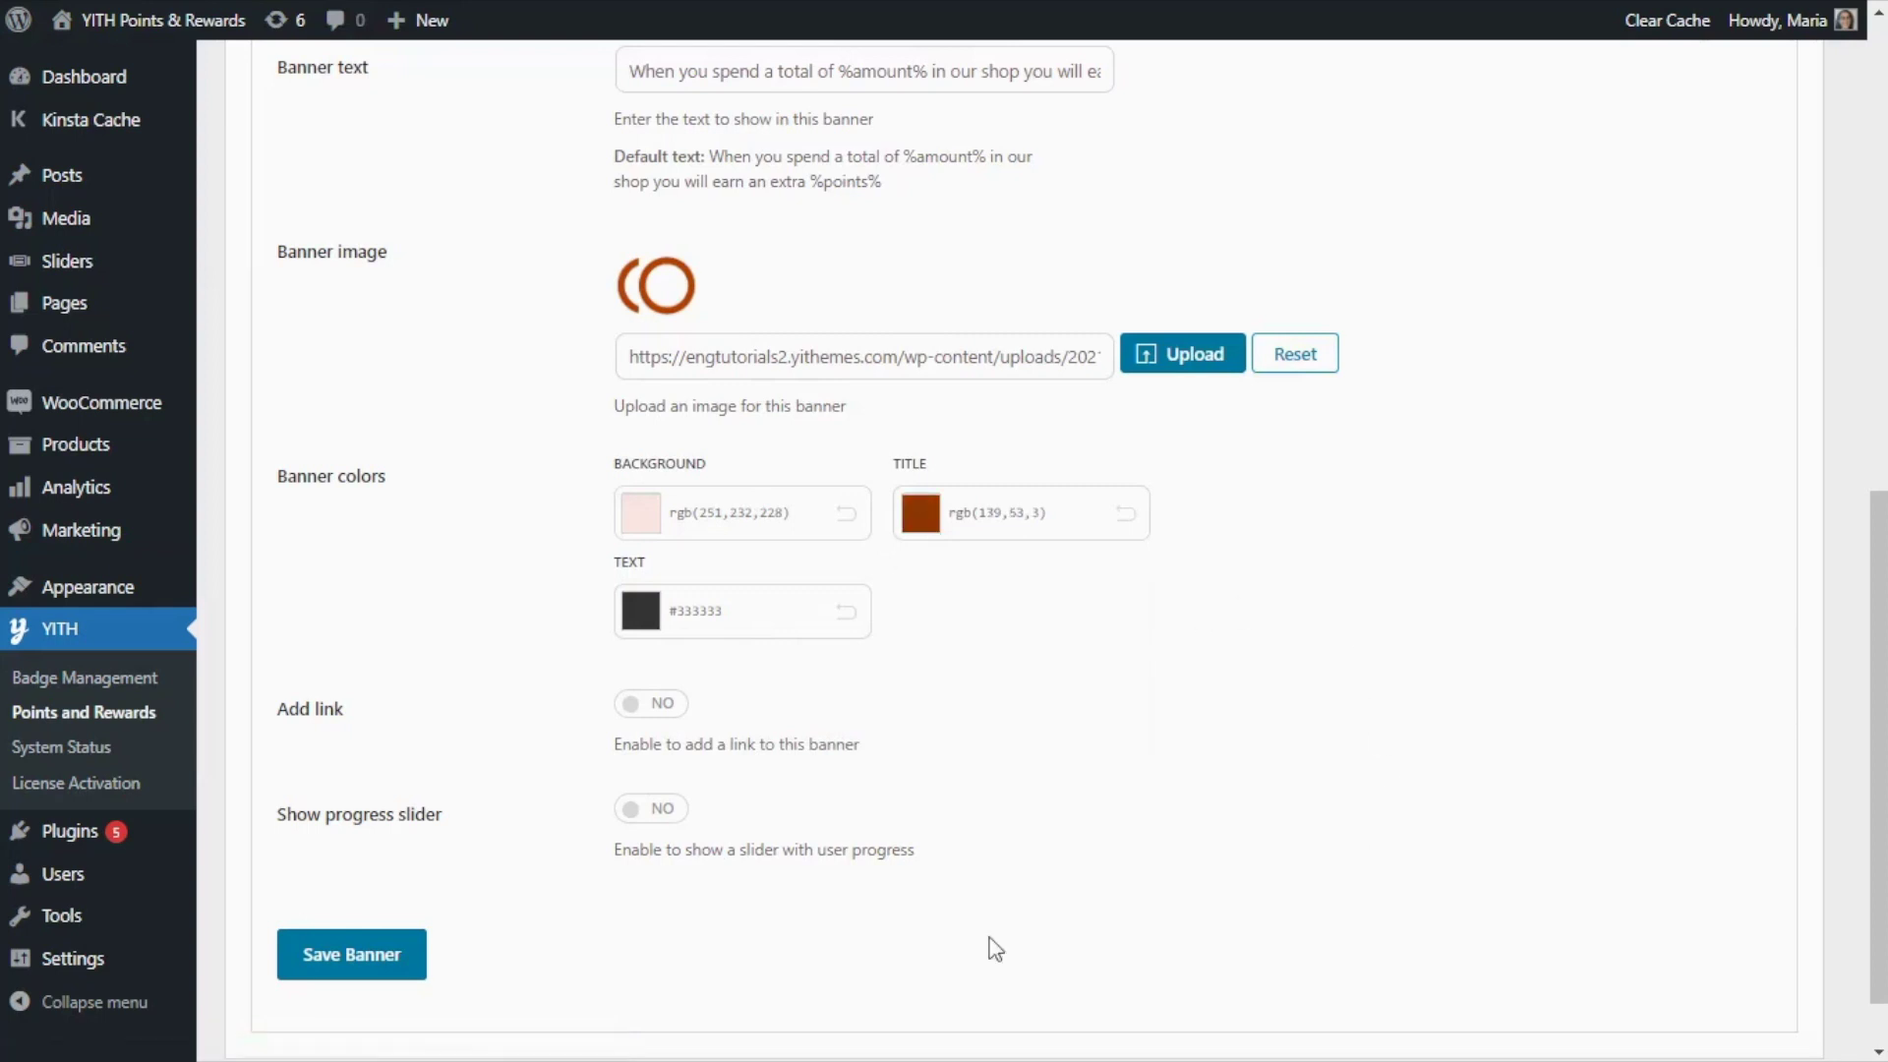
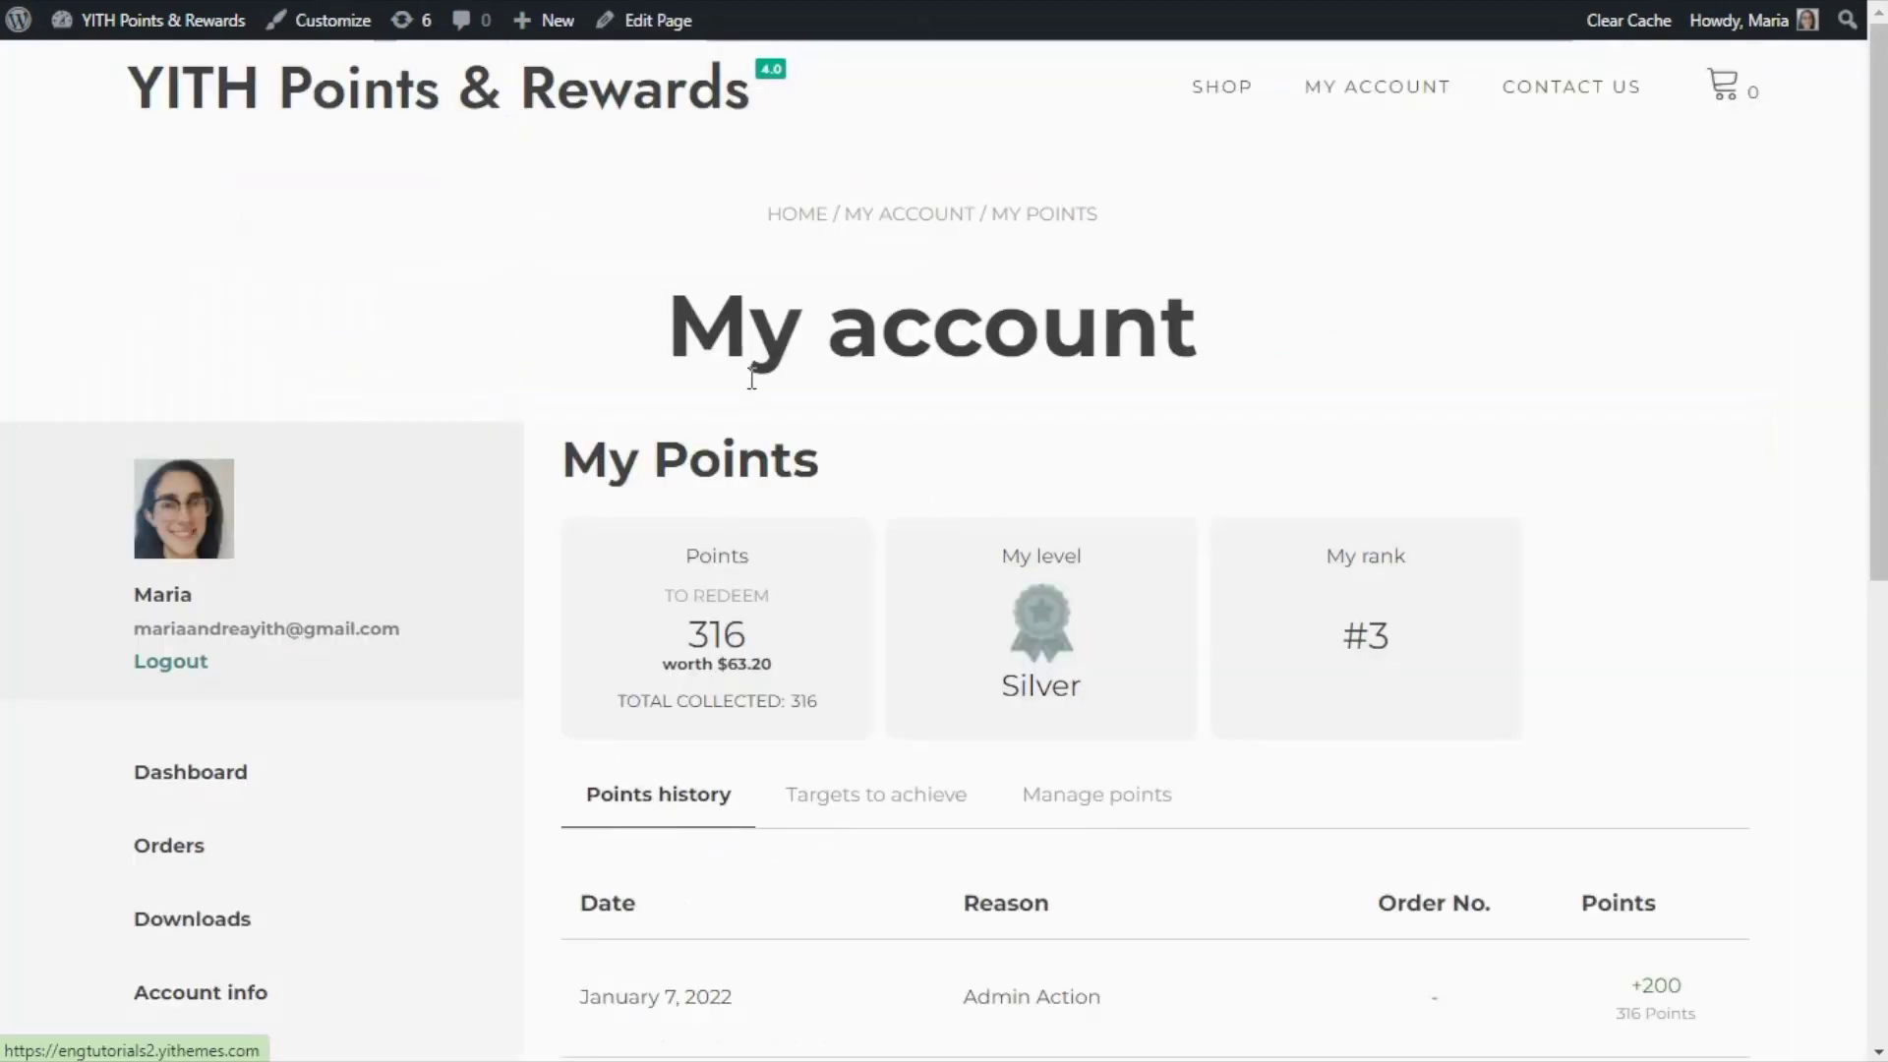
Step: Examine the banners under Targets to achieve on the storefront's My Points page
scroll(939, 551, down, 1)
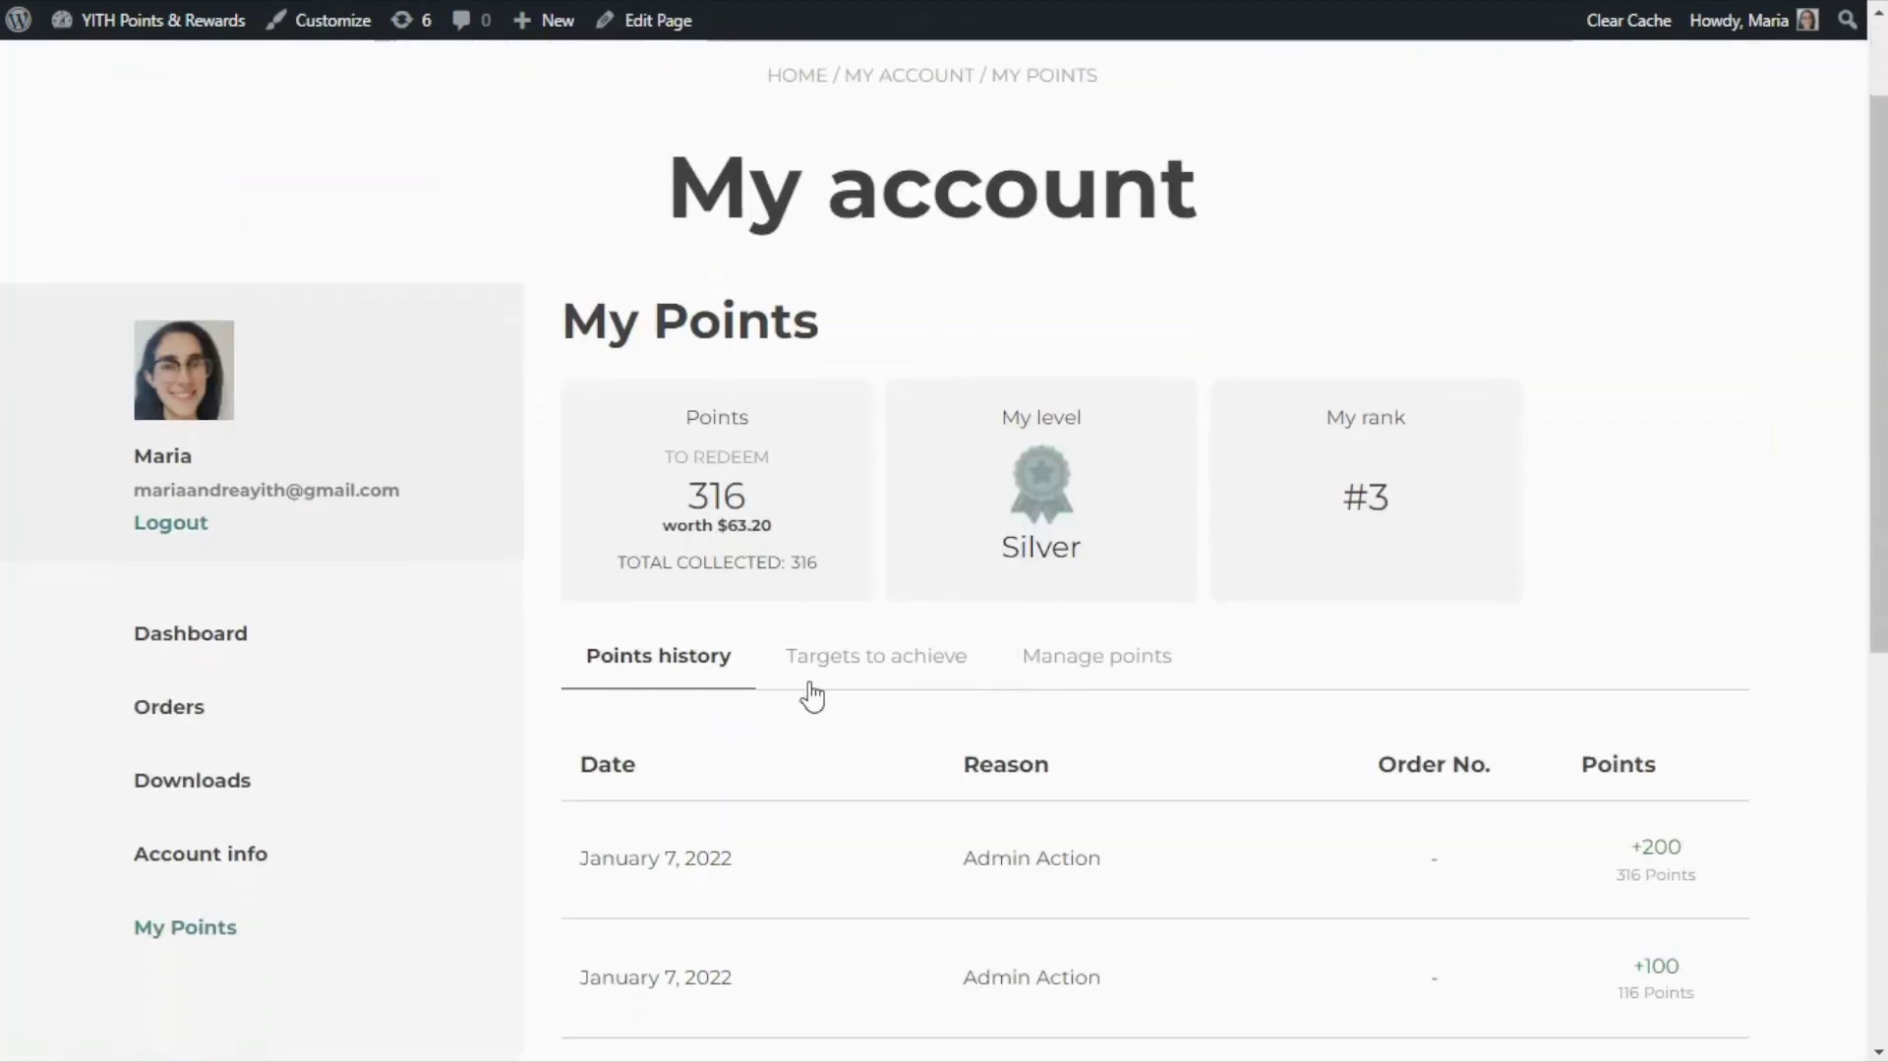
click(957, 677)
scroll(1377, 736, down, 2)
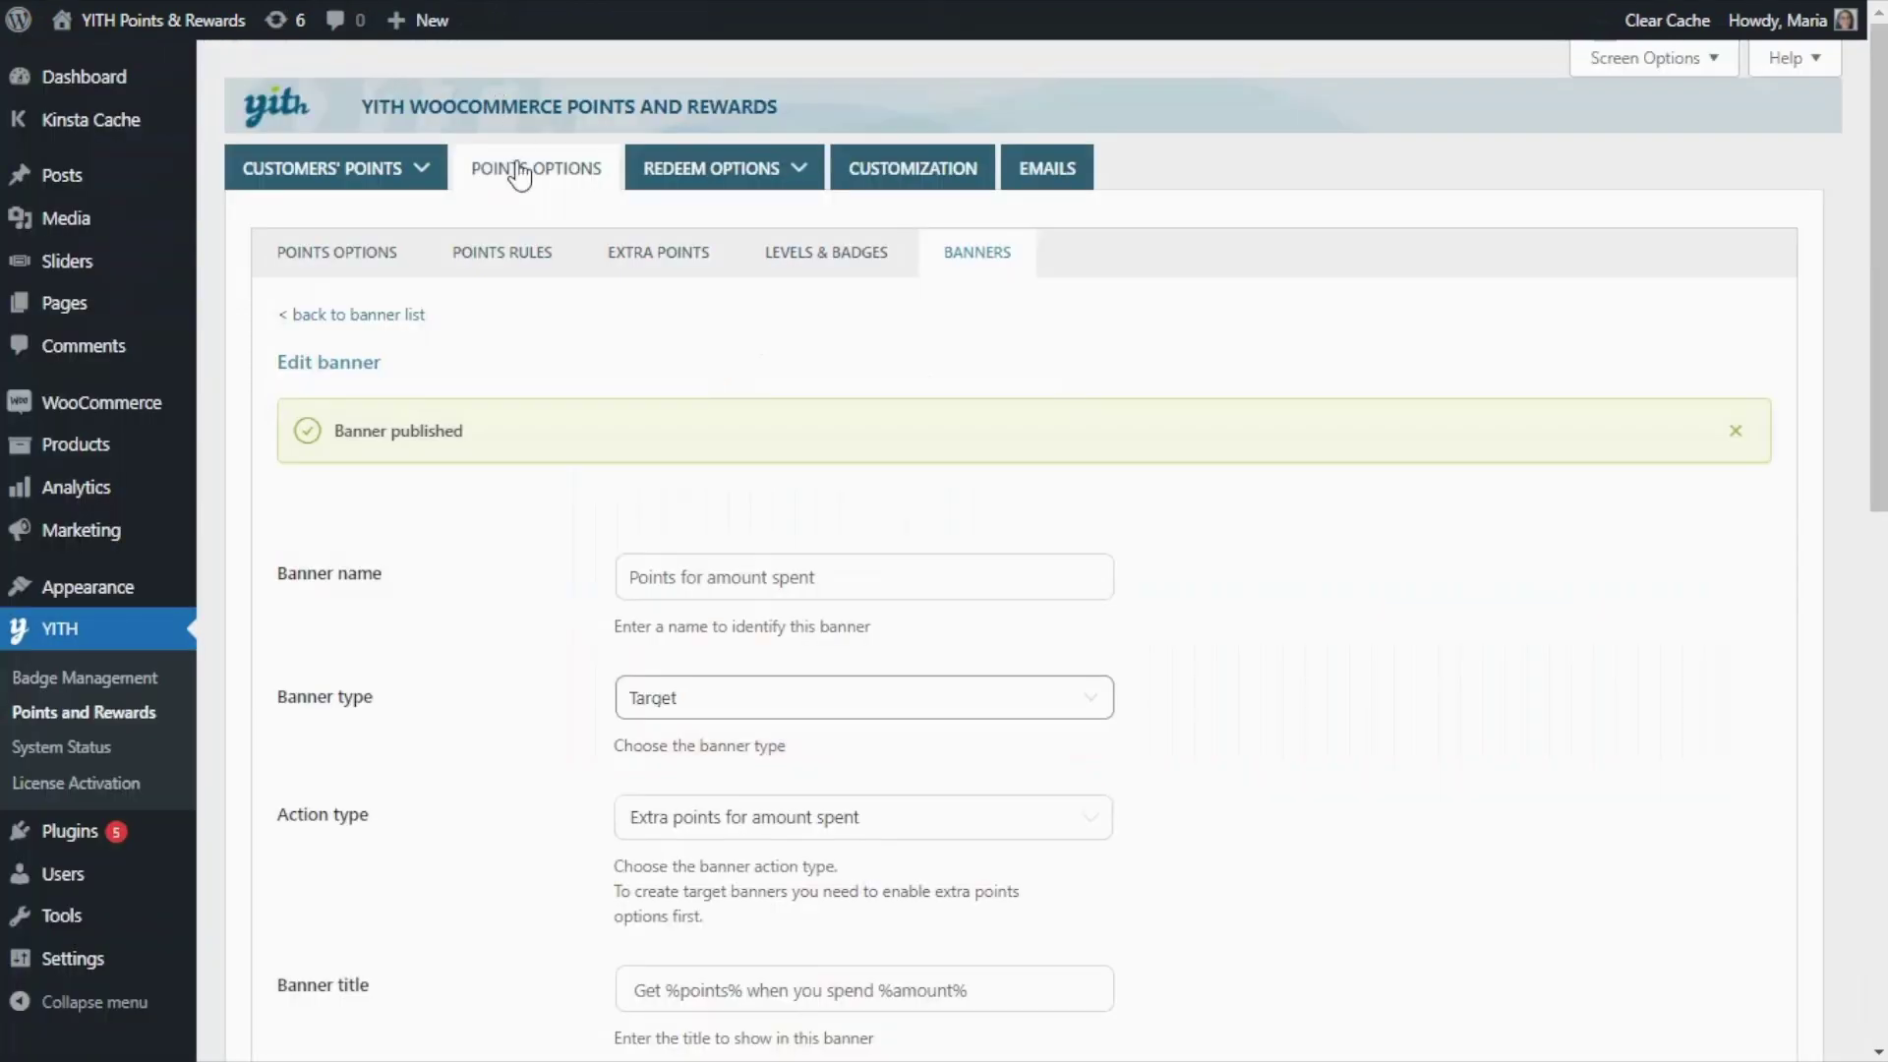
Step: Enable the progress slider for the "Points for amount spent" banner and update the banner
scroll(505, 501, down, 8)
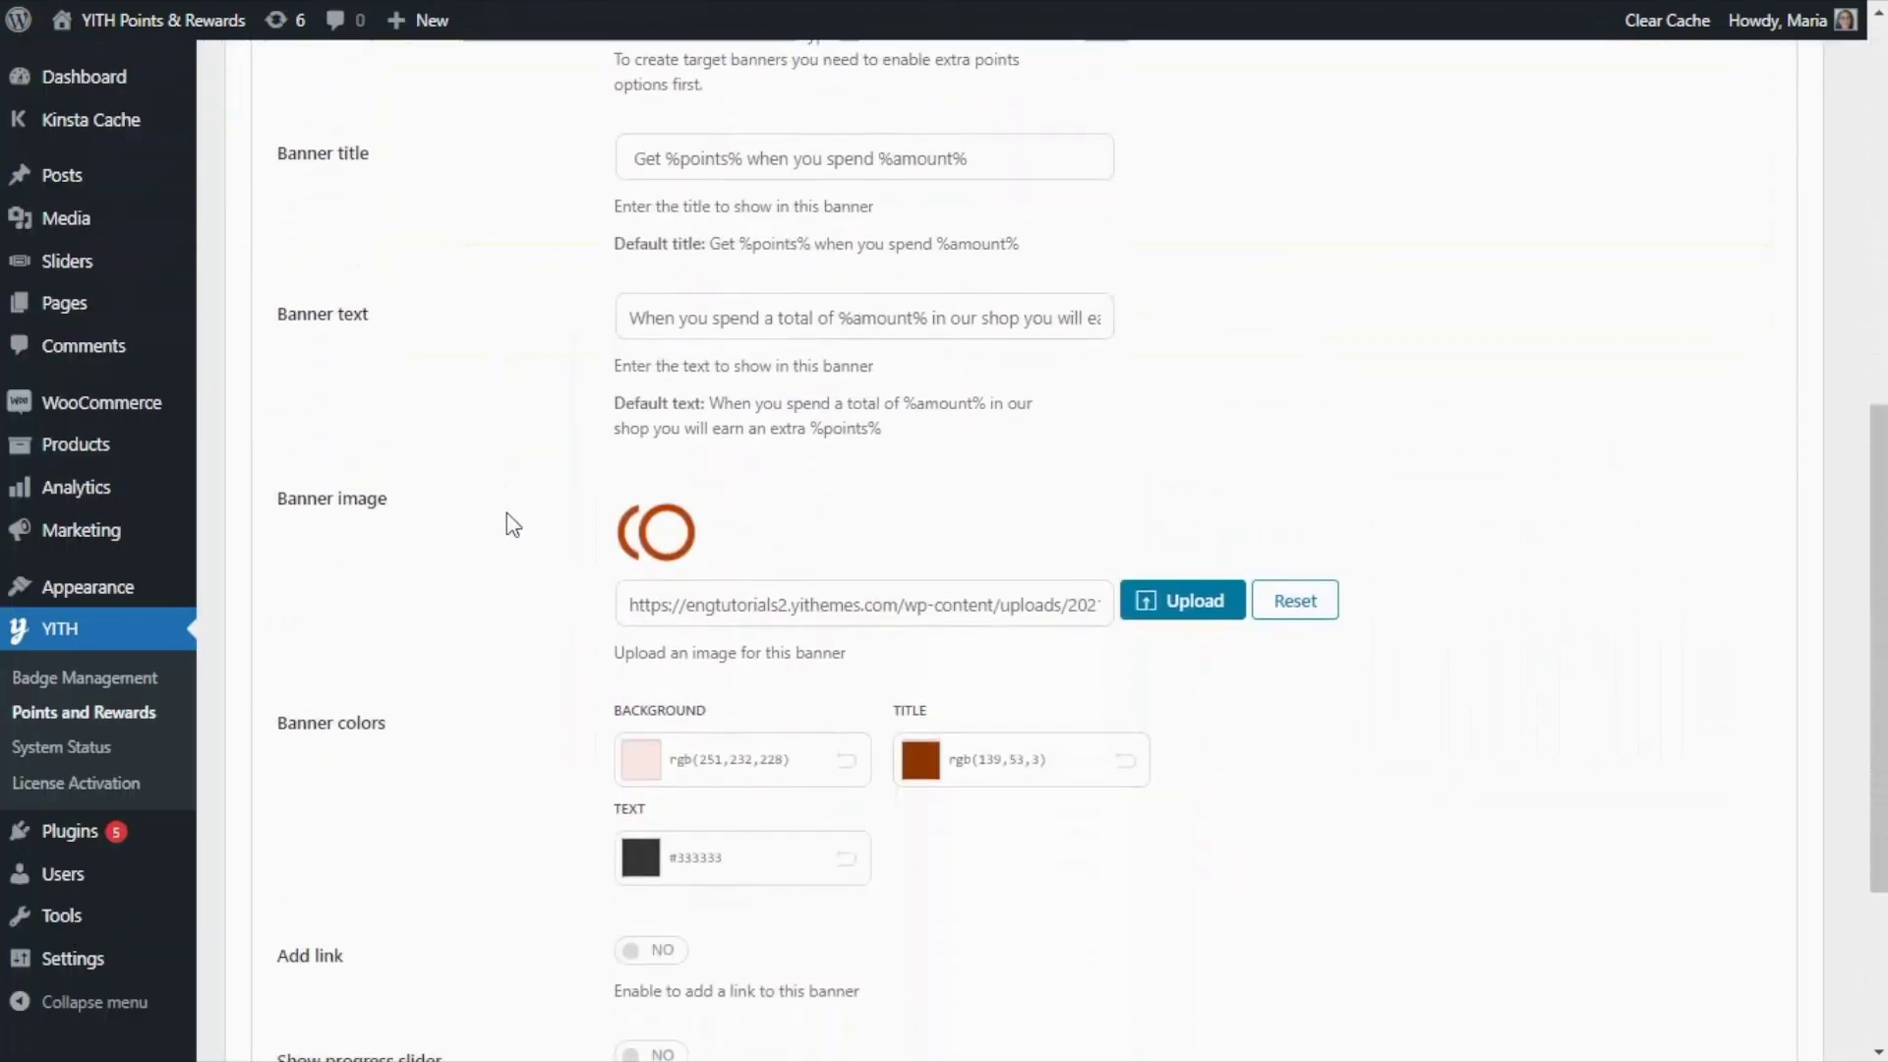
scroll(505, 515, down, 3)
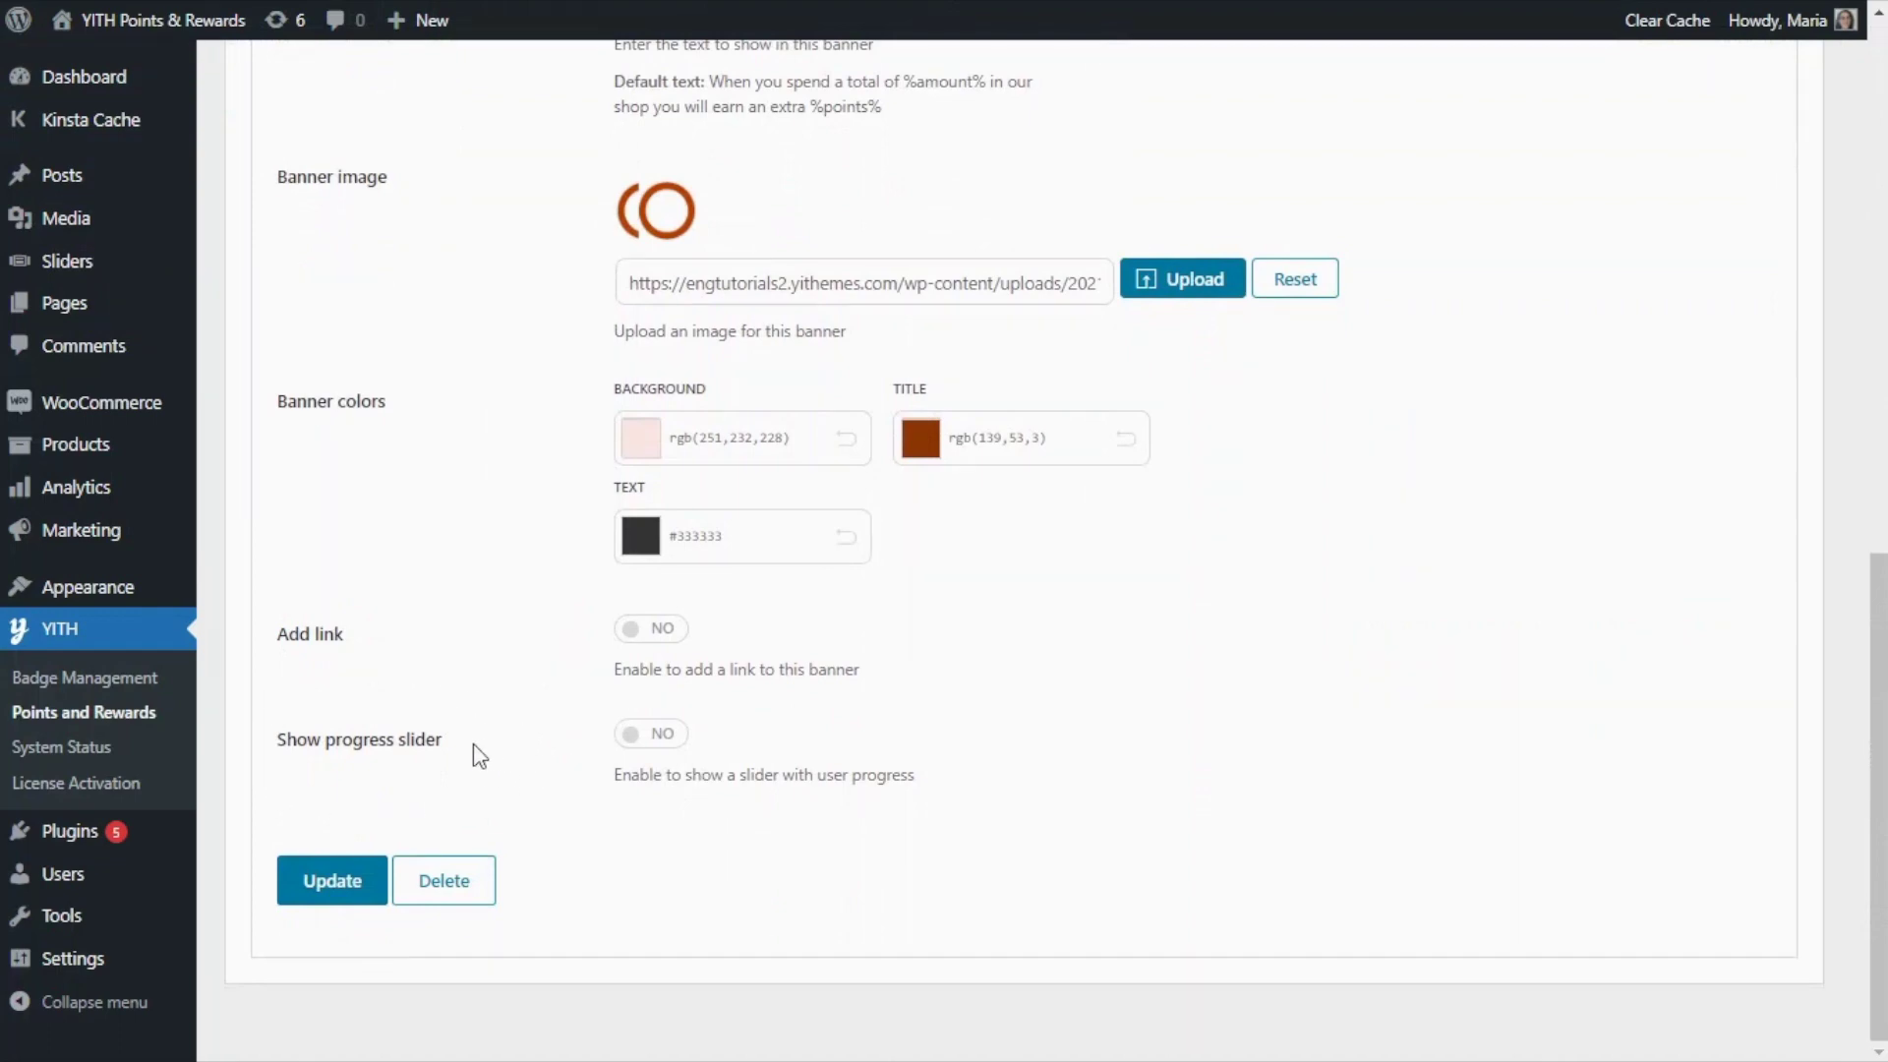
click(666, 736)
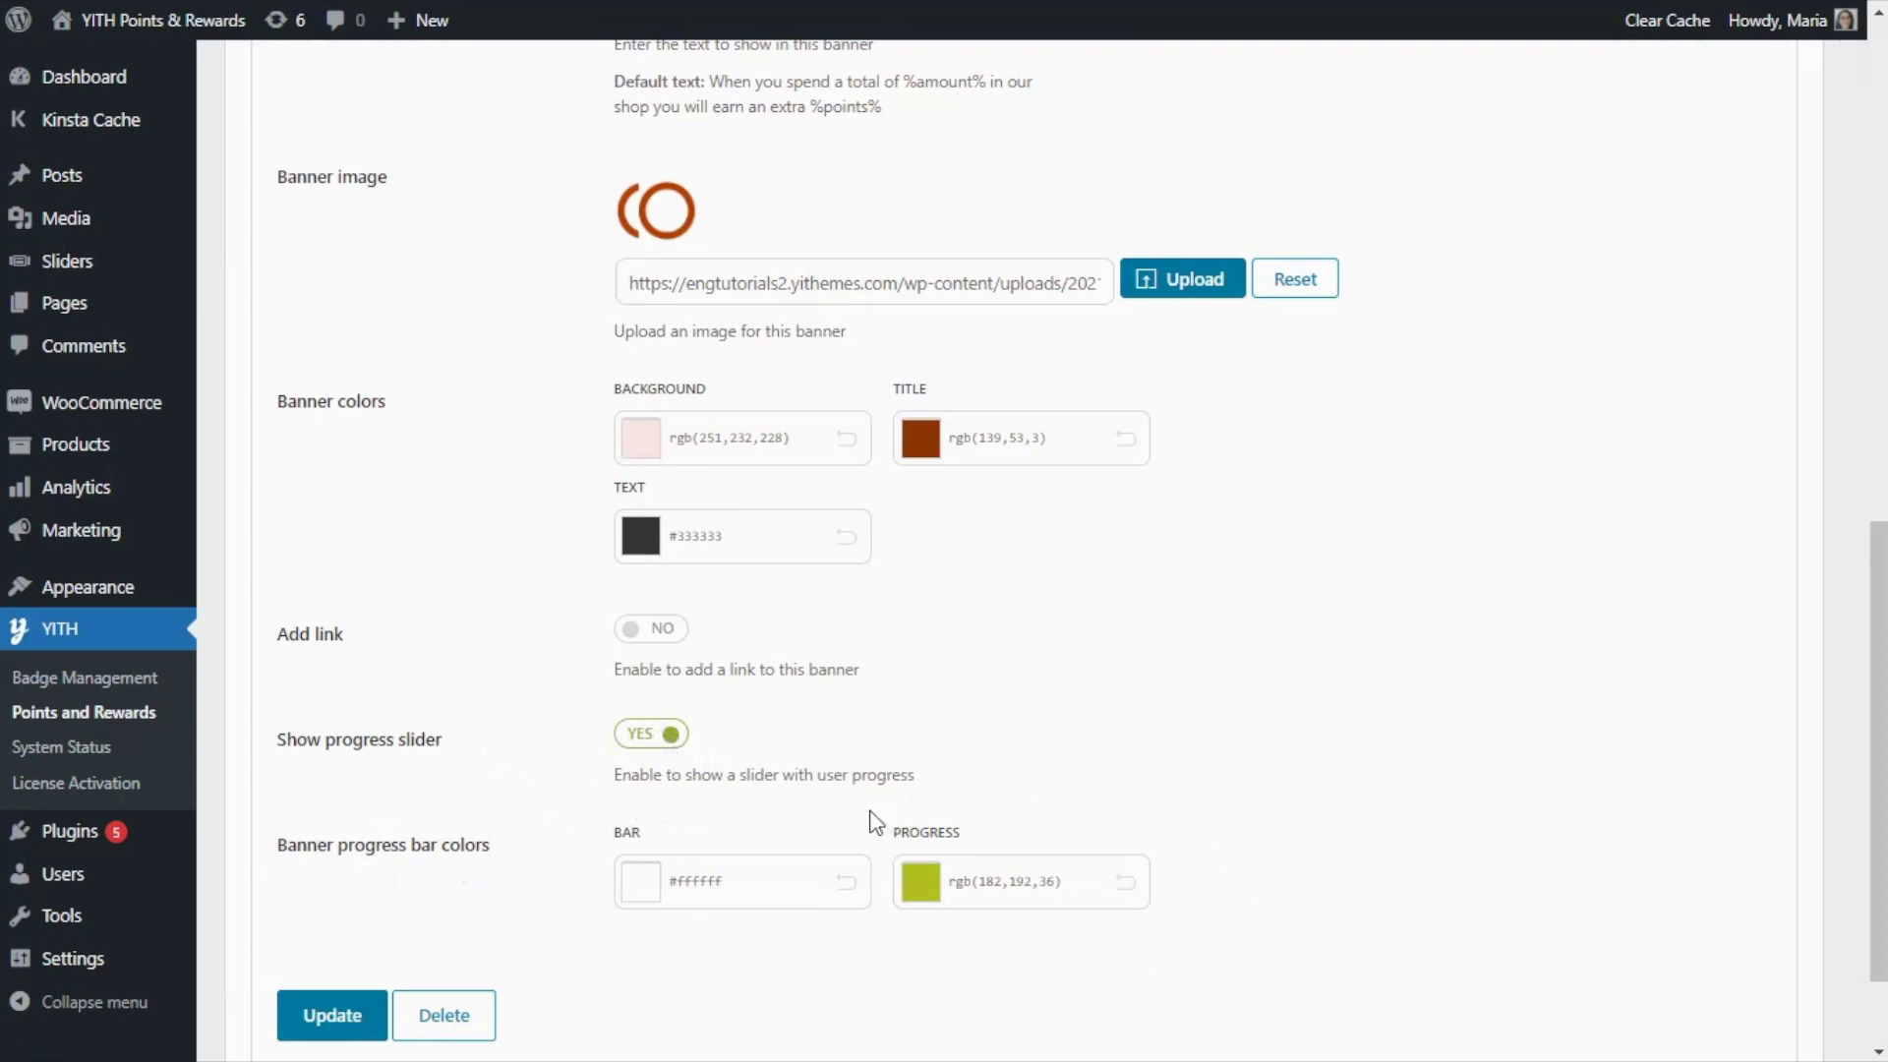
click(328, 1018)
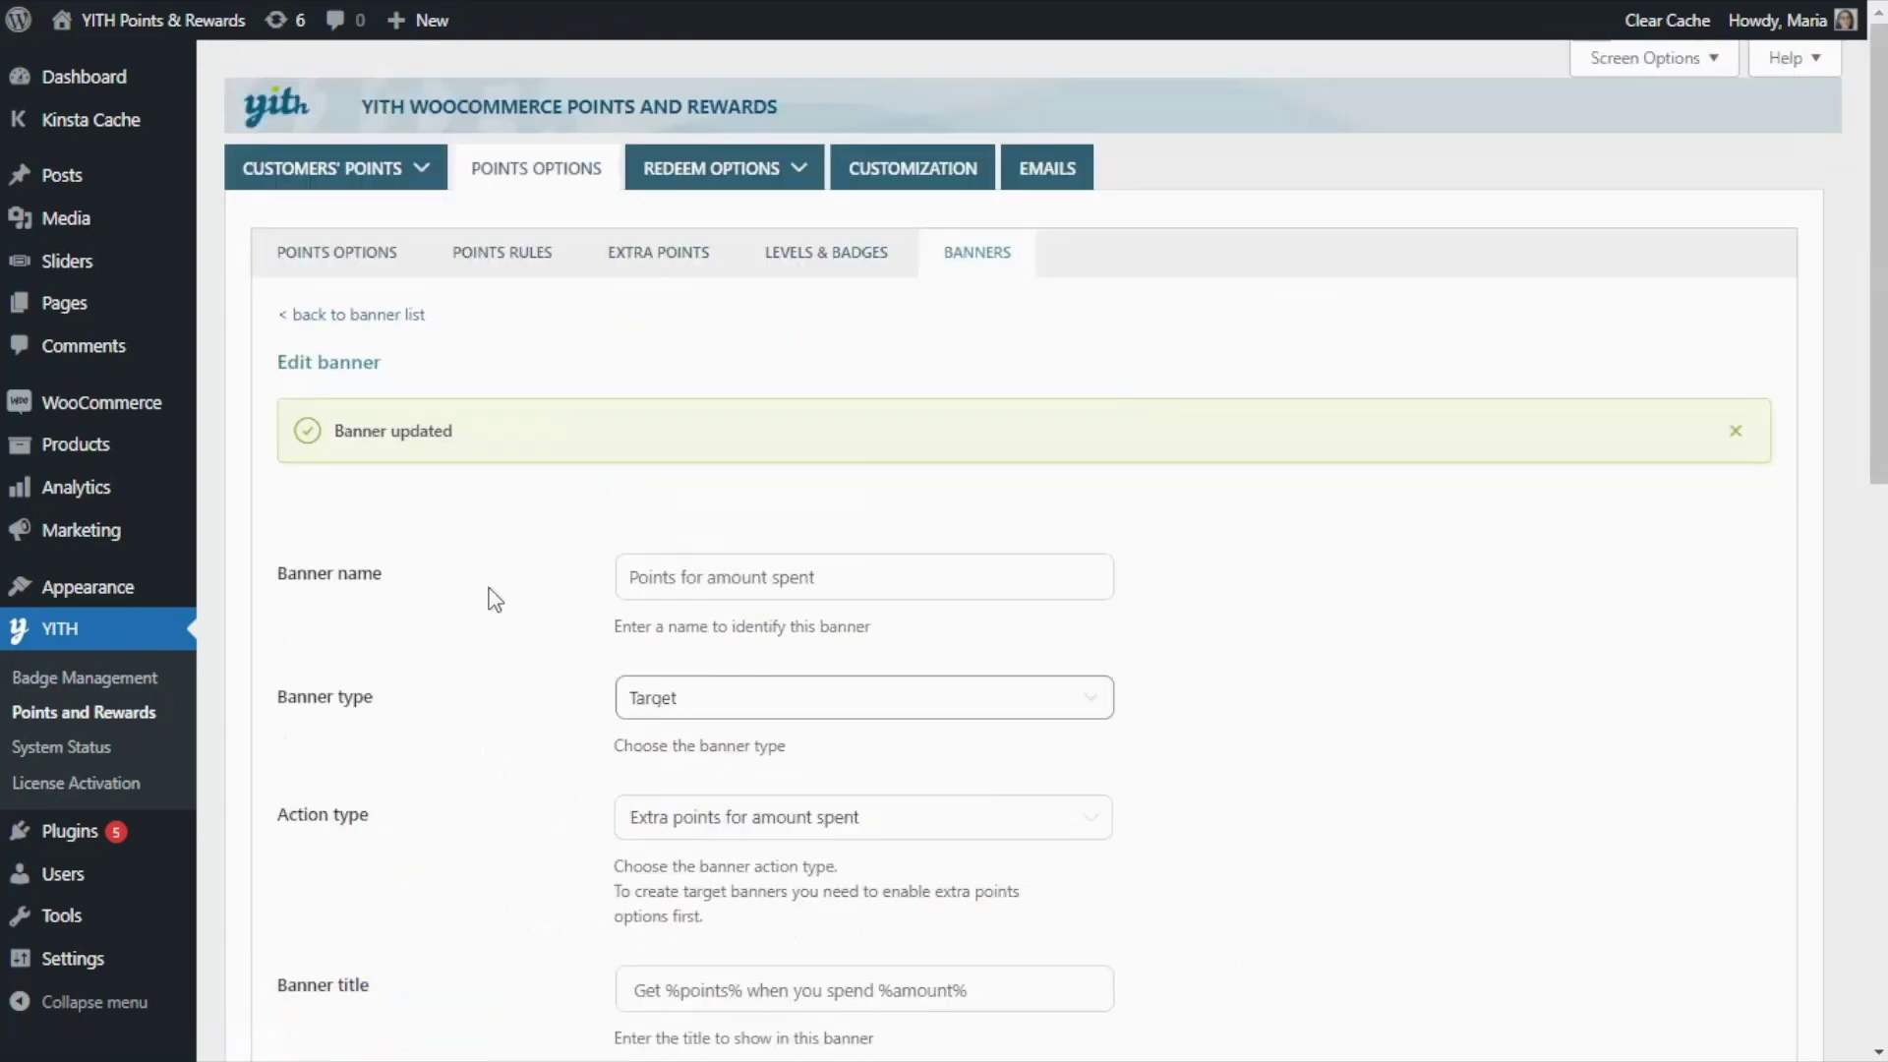
Step: Check the banners' appearance under Targets to achieve on the storefront's My Points page
click(557, 4)
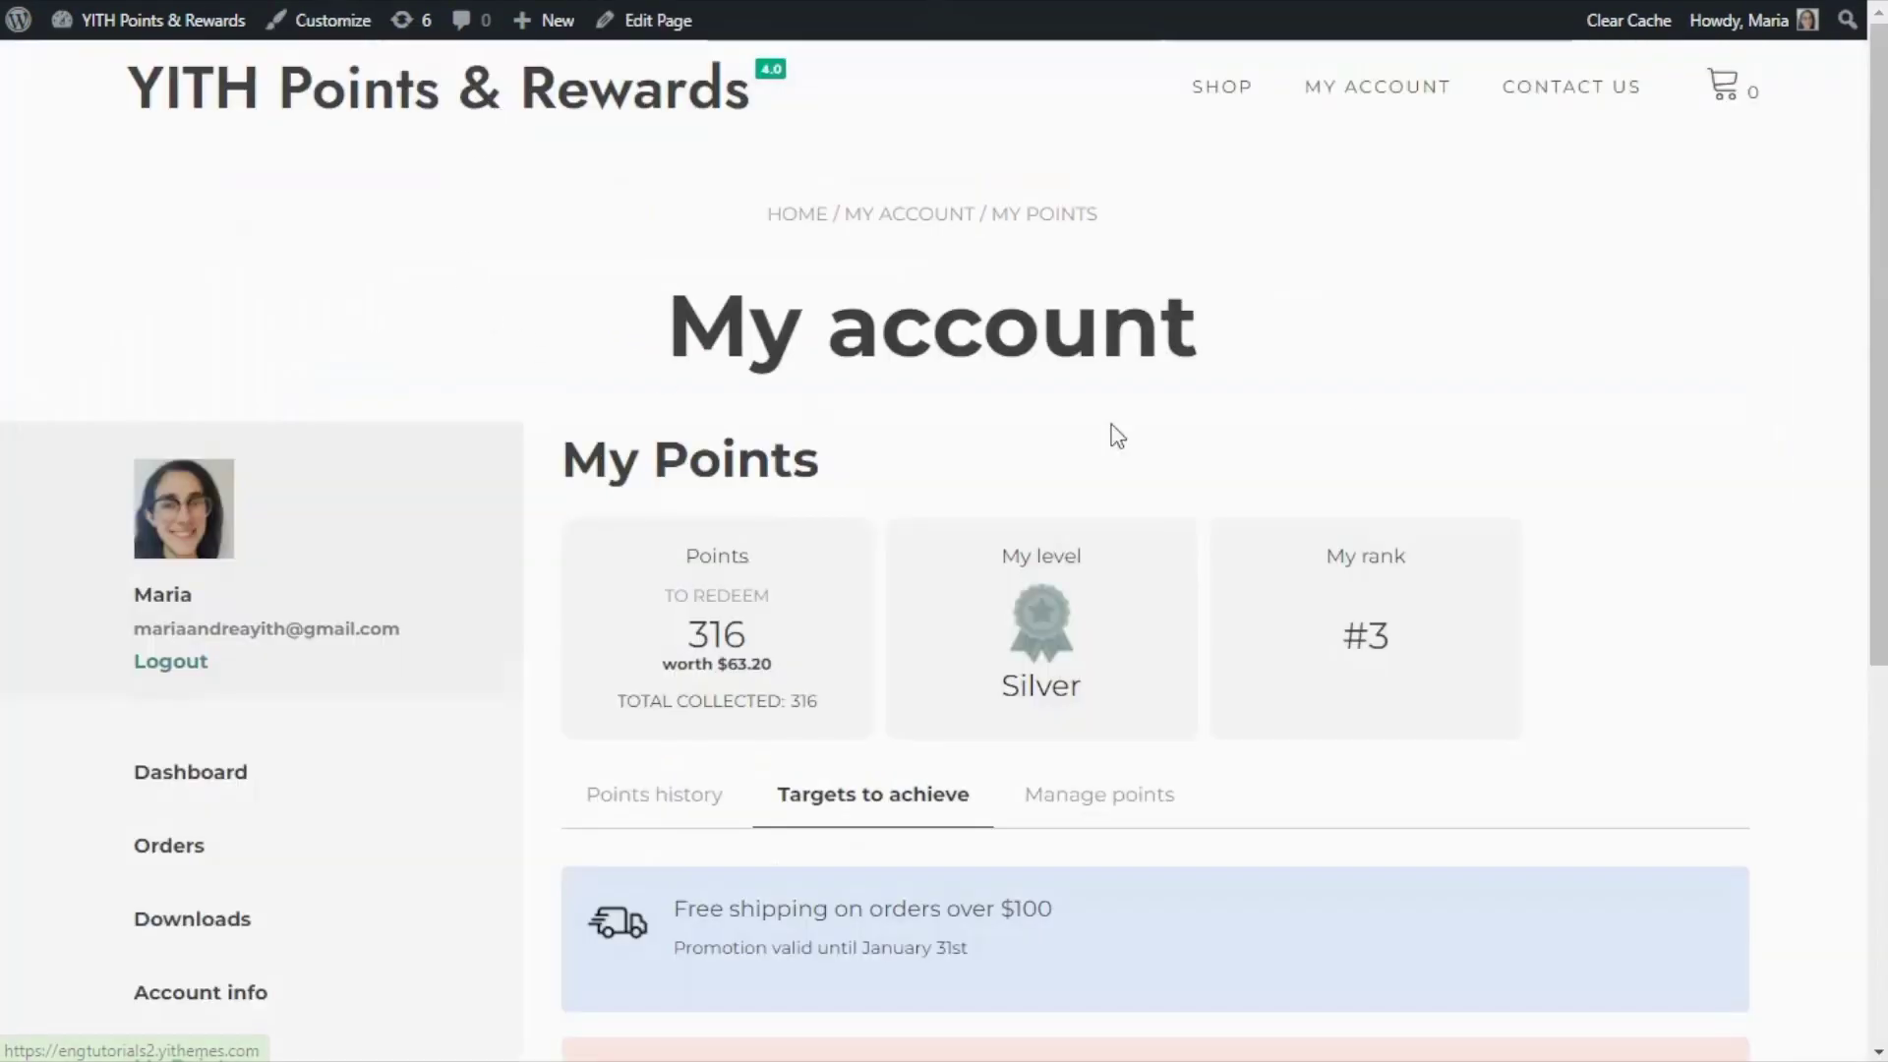
scroll(1712, 447, down, 4)
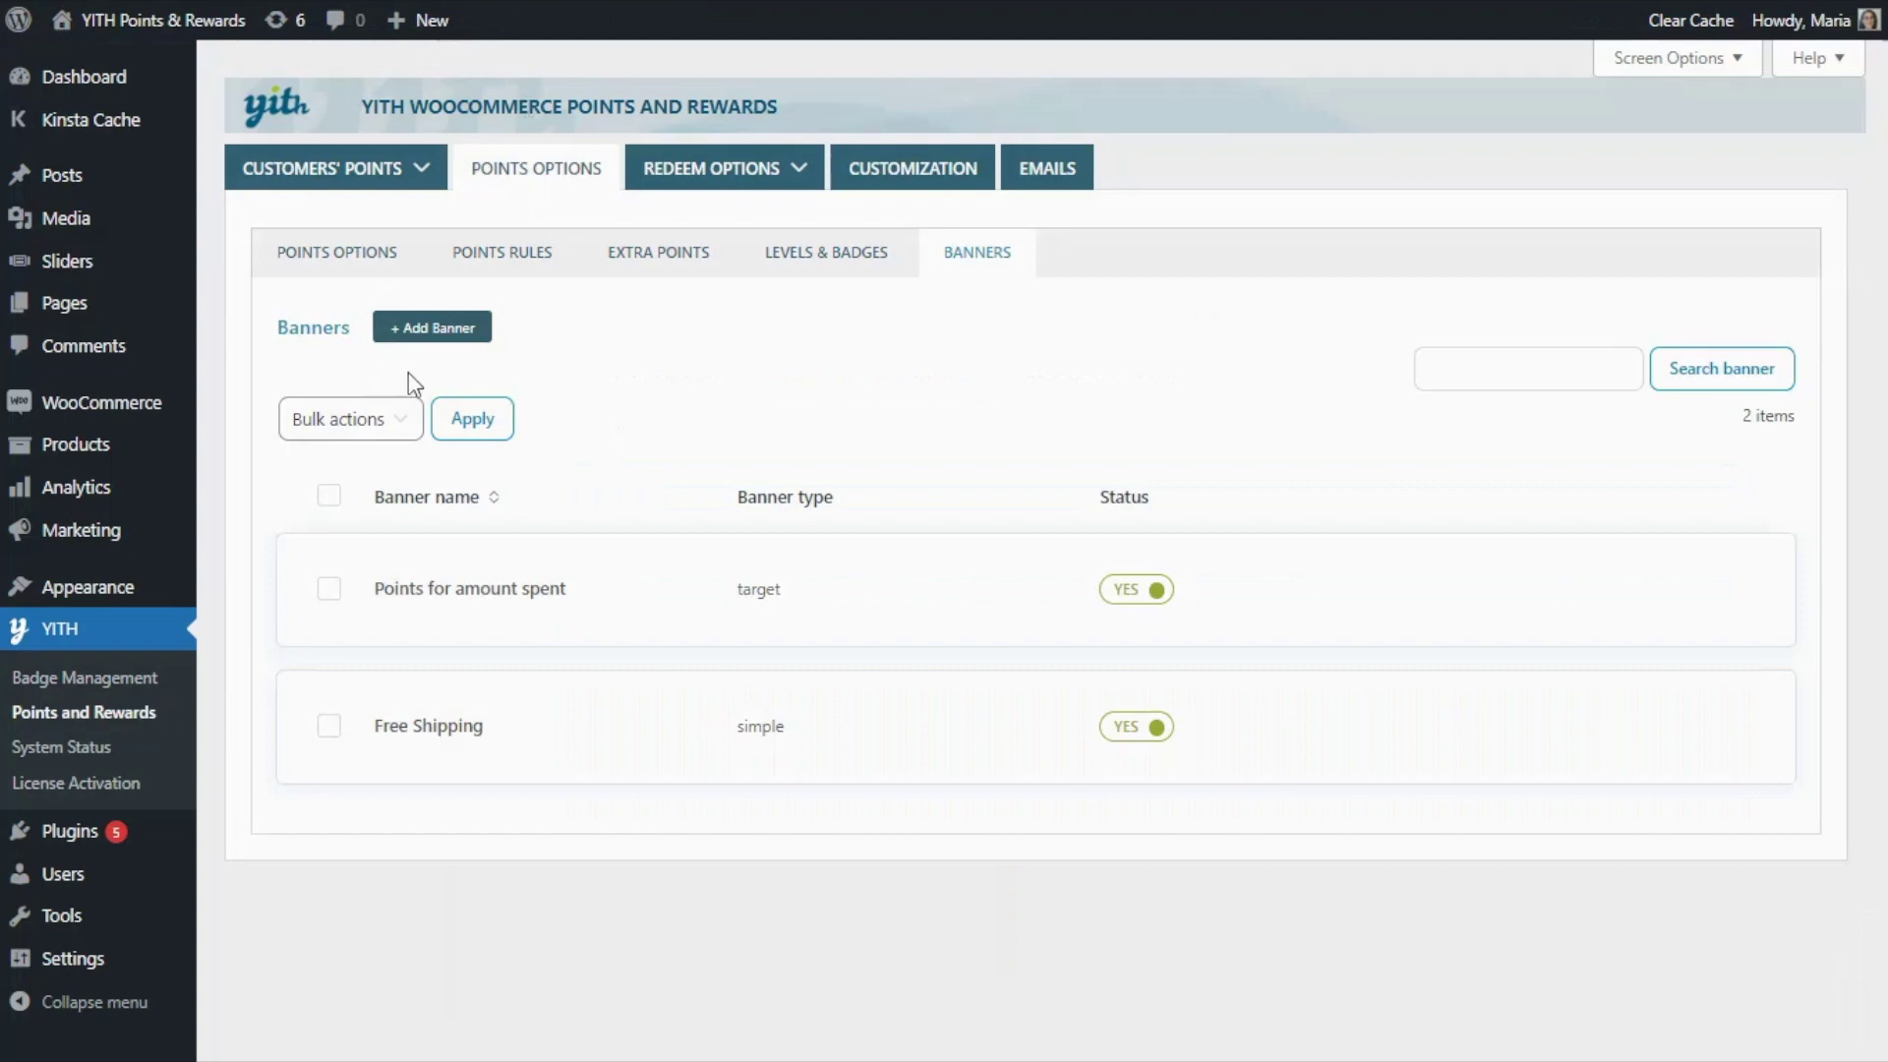
Step: Add a new Target banner named "Upgrade level" with the Points of next level action type
click(436, 334)
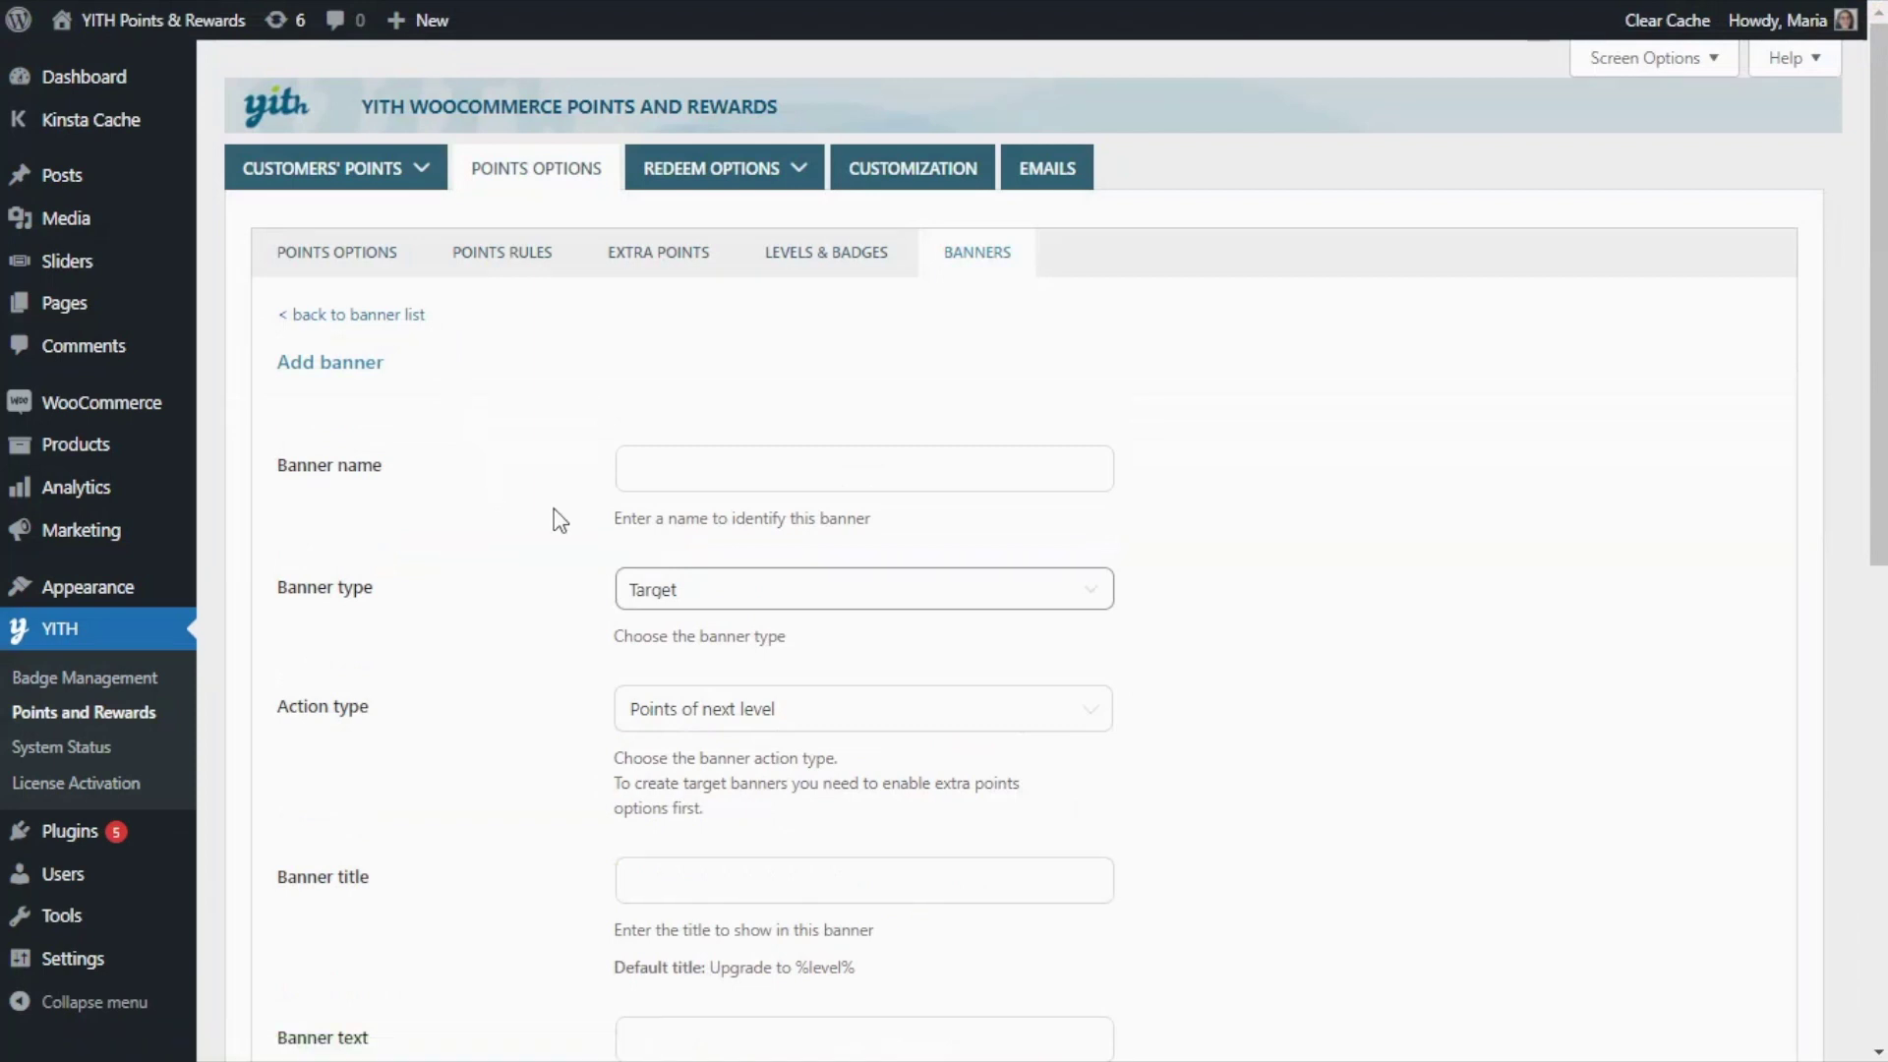
click(679, 474)
key(Down)
key(Down)
key(Down)
key(Down)
key(Return)
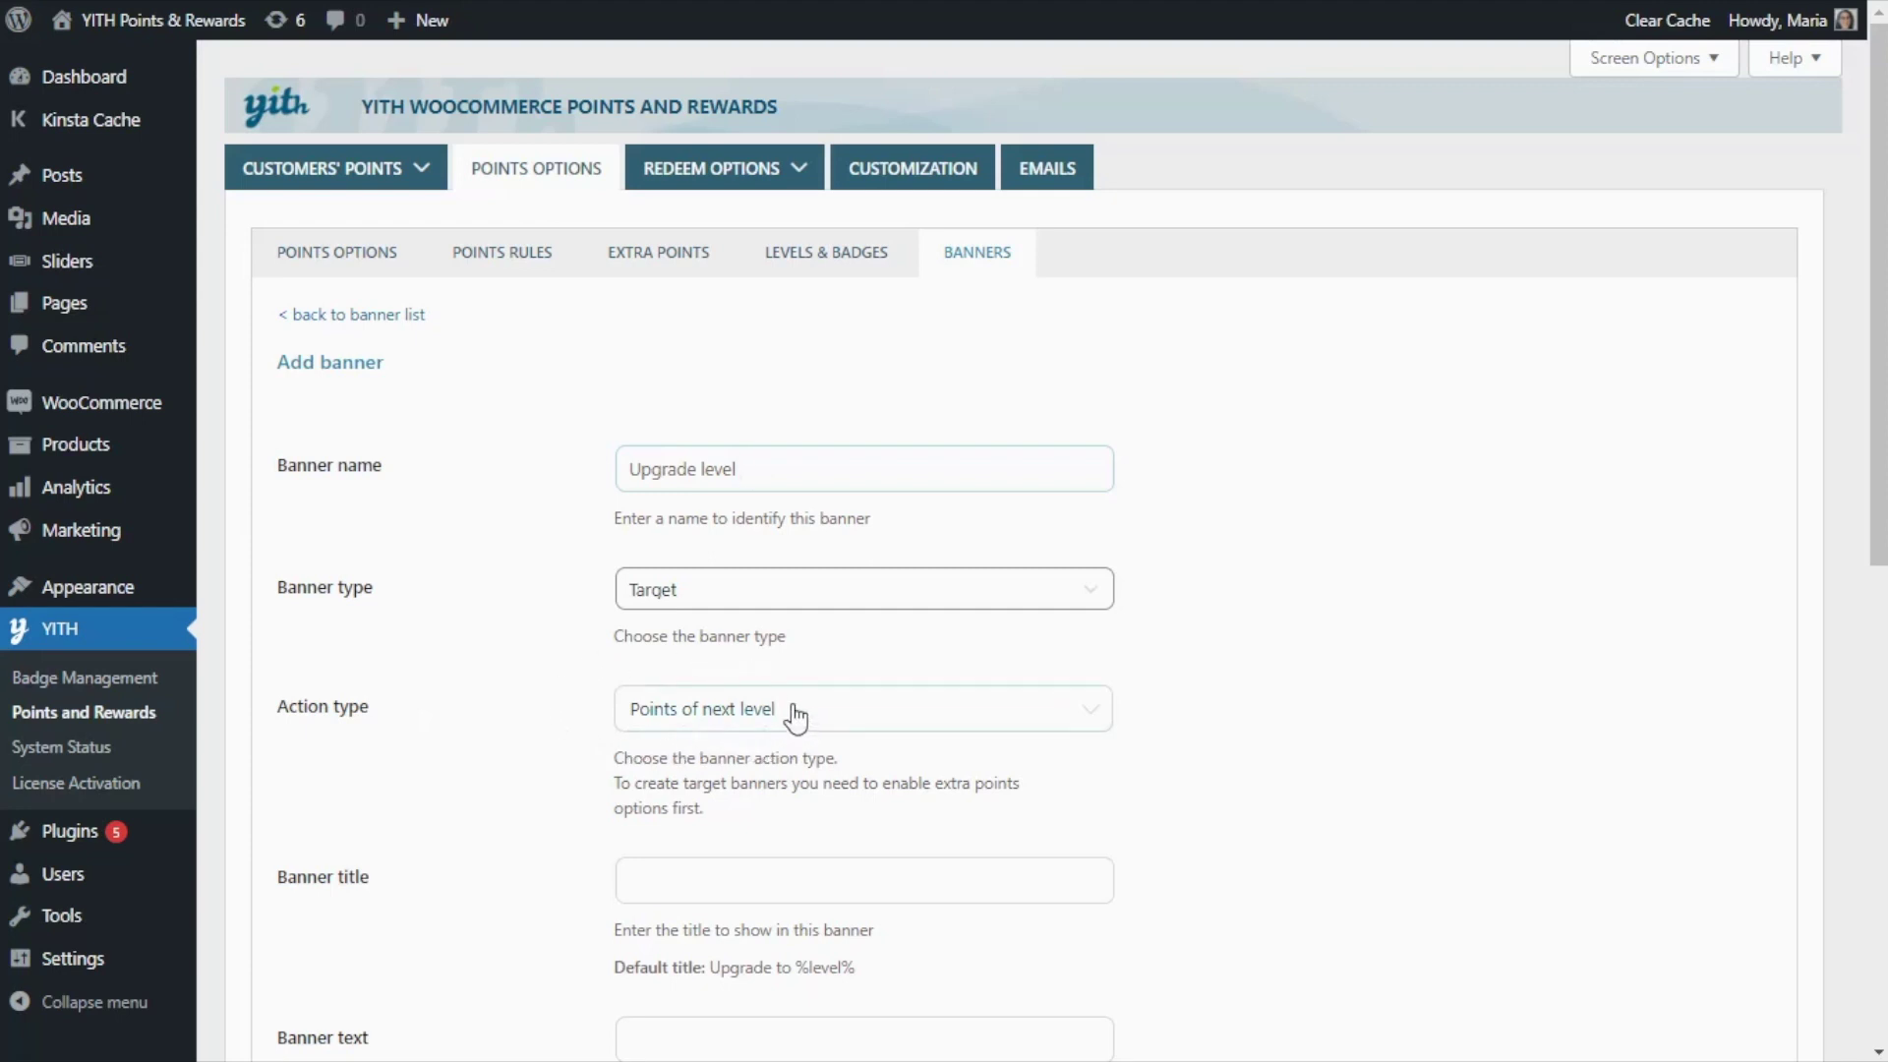
Step: Copy the suggested default title "Upgrade to %level%" into the new banner's title
scroll(848, 747, down, 3)
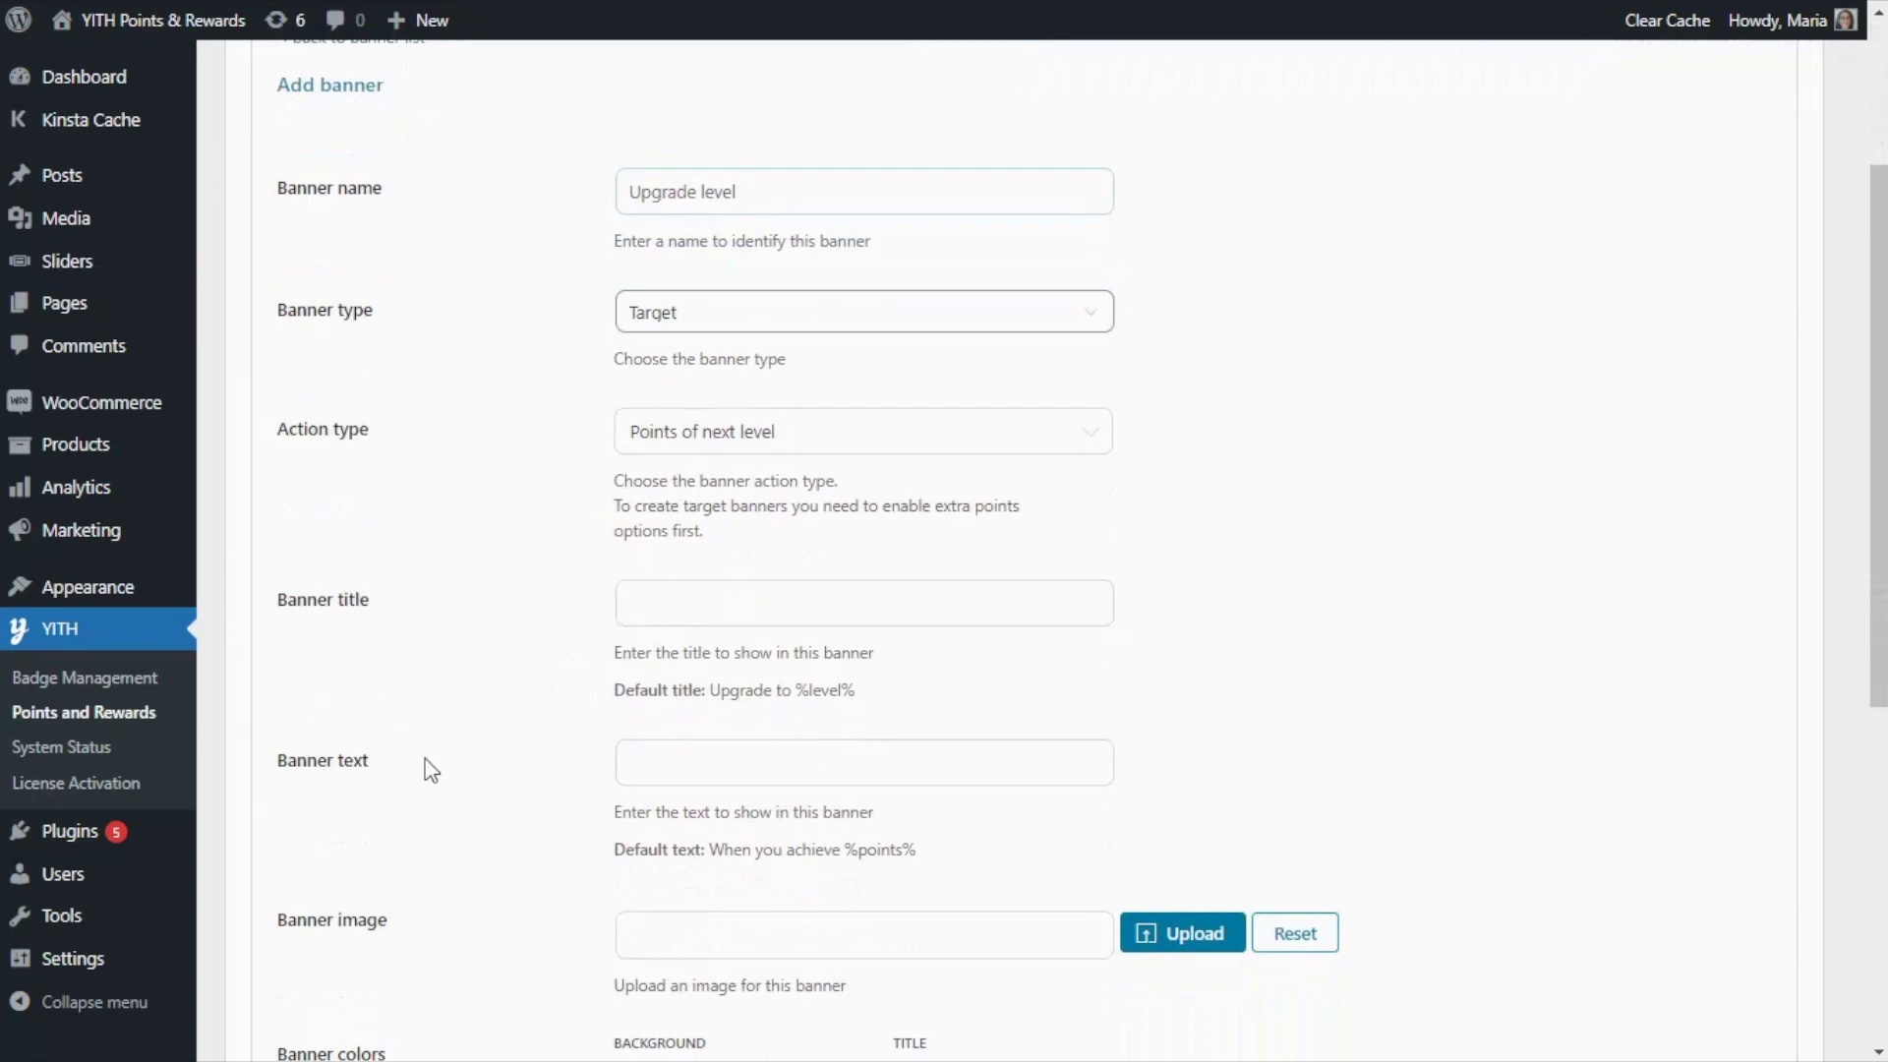
drag(875, 693, 714, 691)
key(ctrl+c)
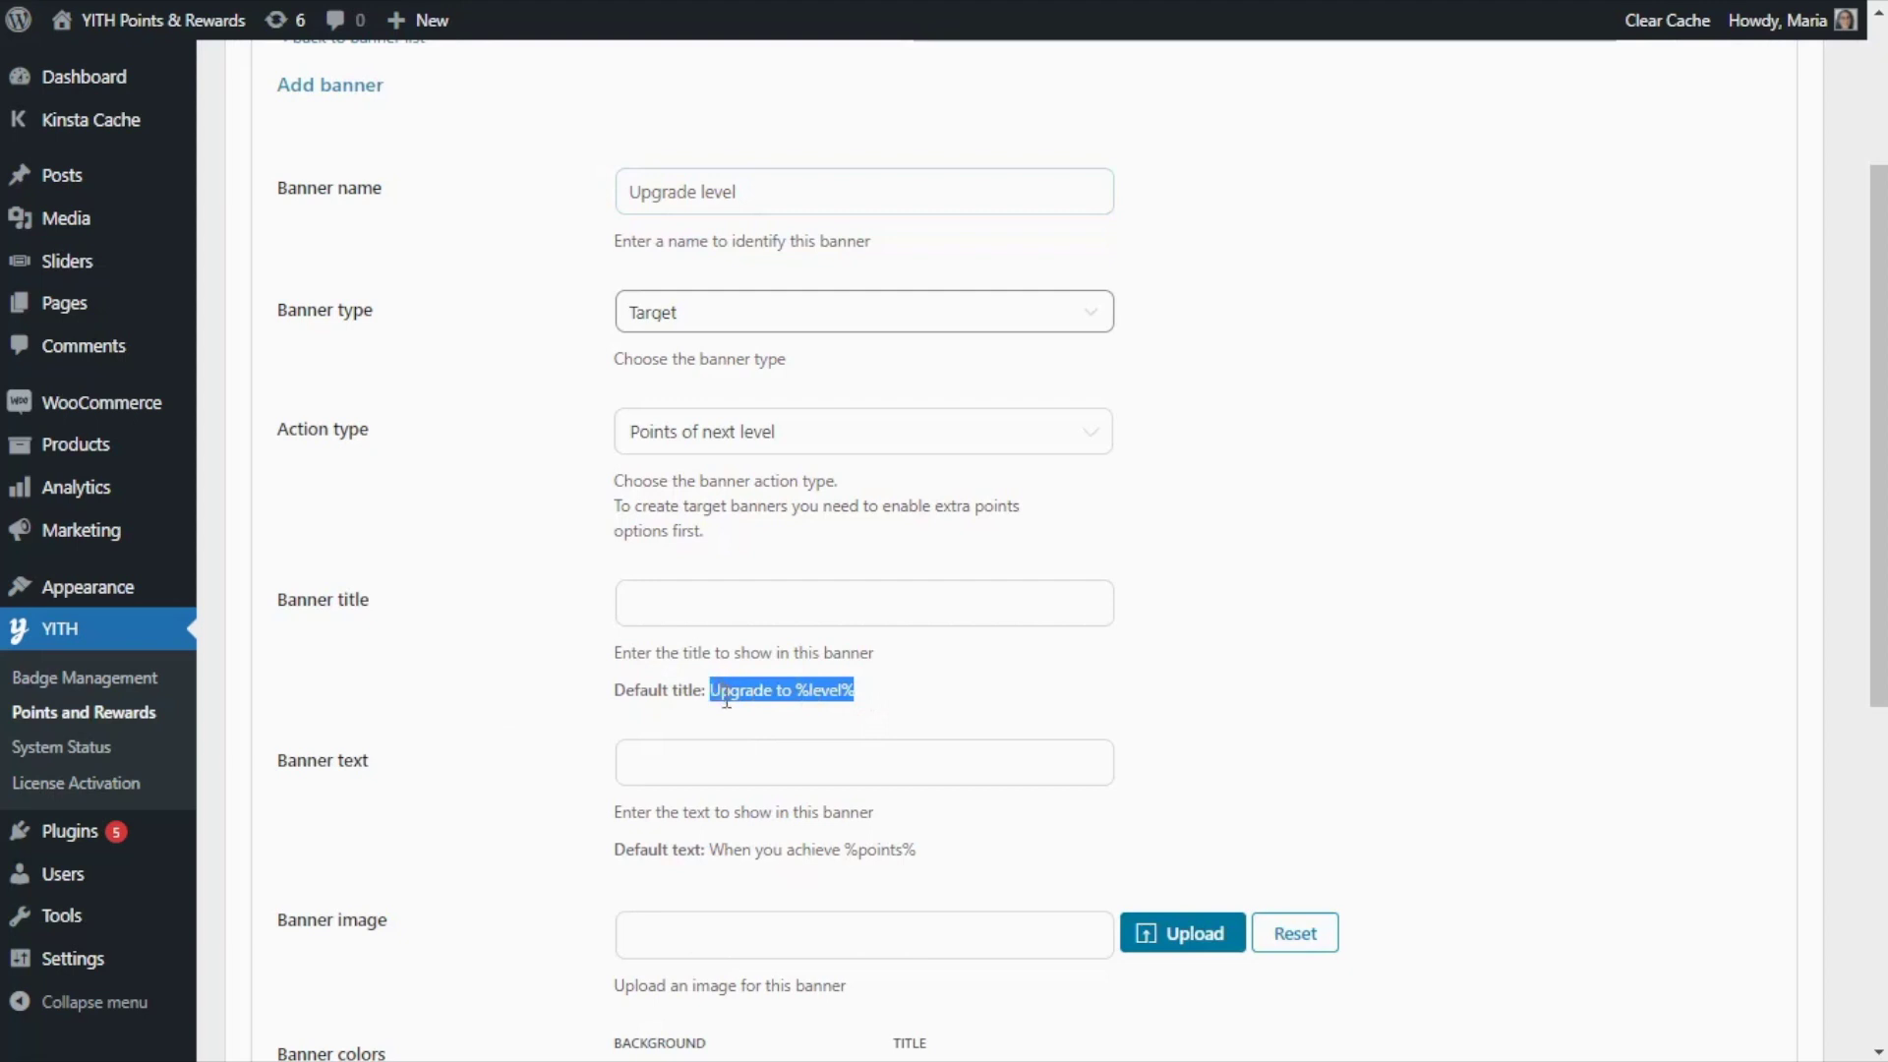
click(706, 610)
key(ctrl+v)
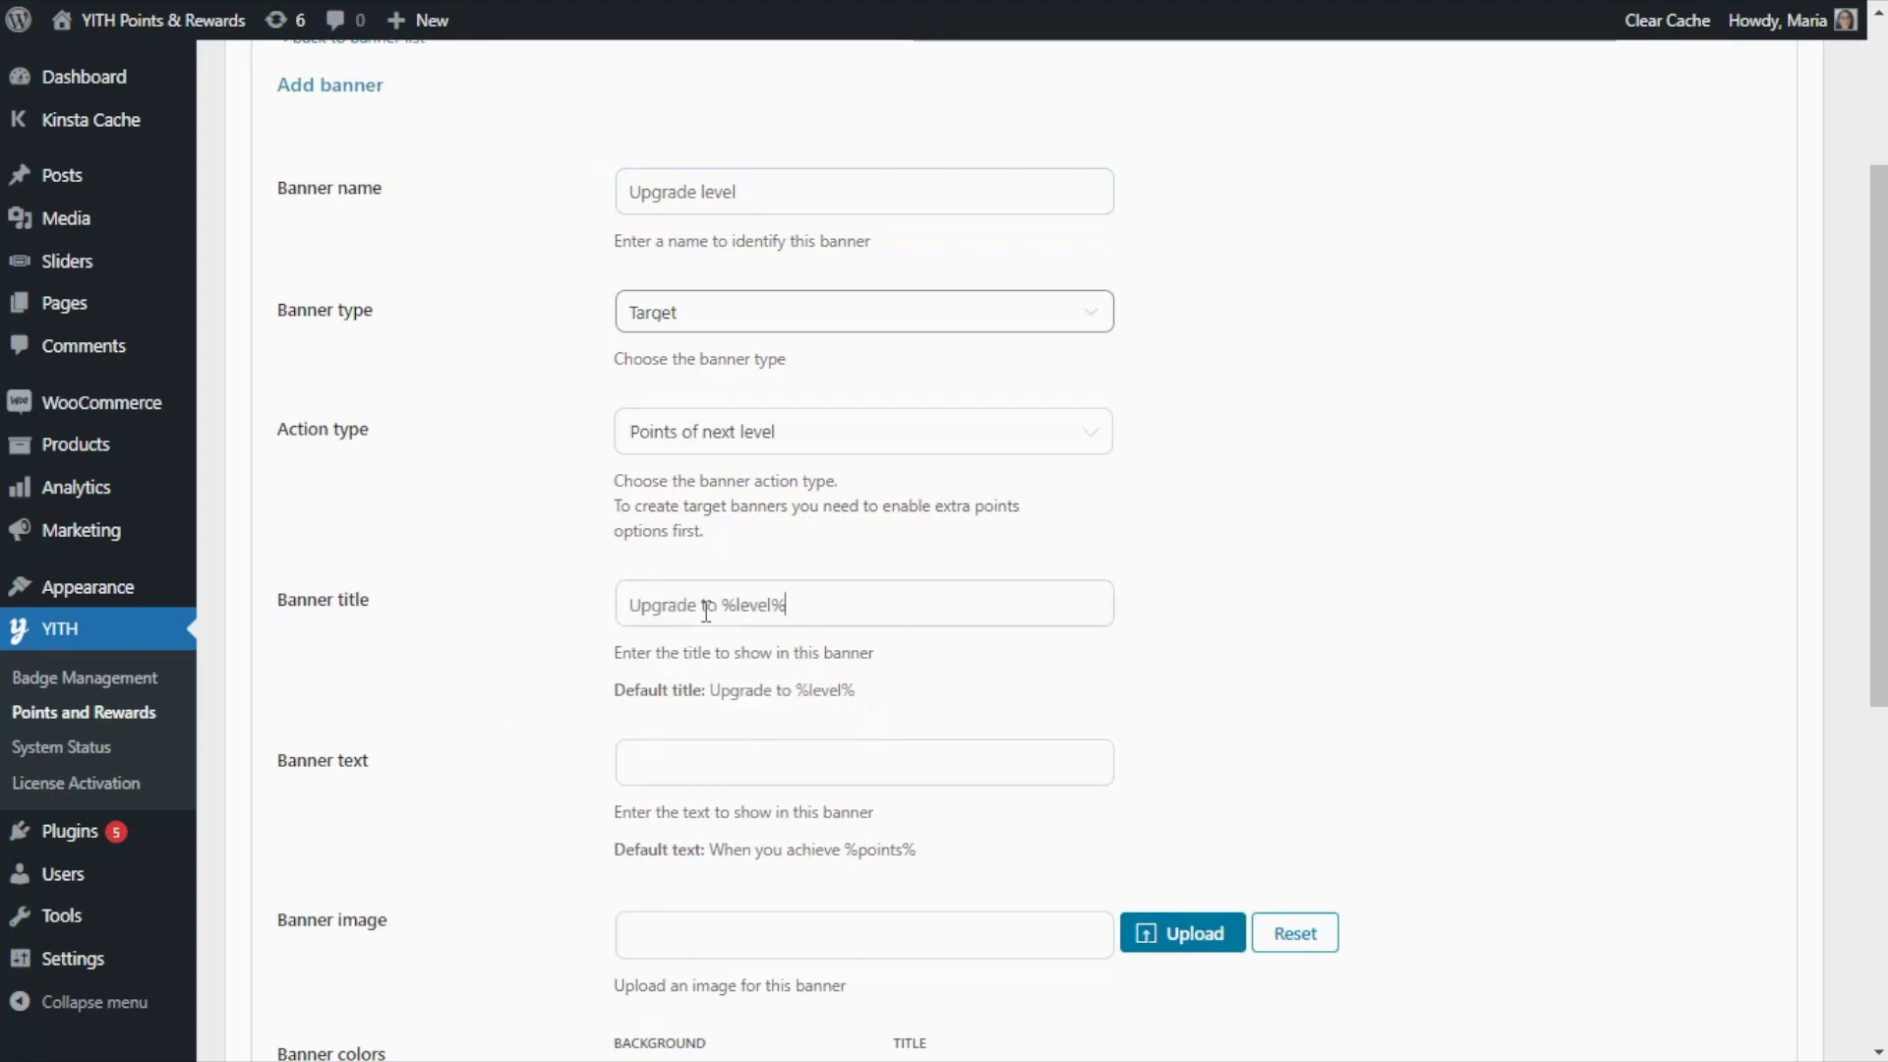
Step: Copy the suggested default text "When you achieve %points%" into the "Upgrade level" banner's text
scroll(921, 662, down, 2)
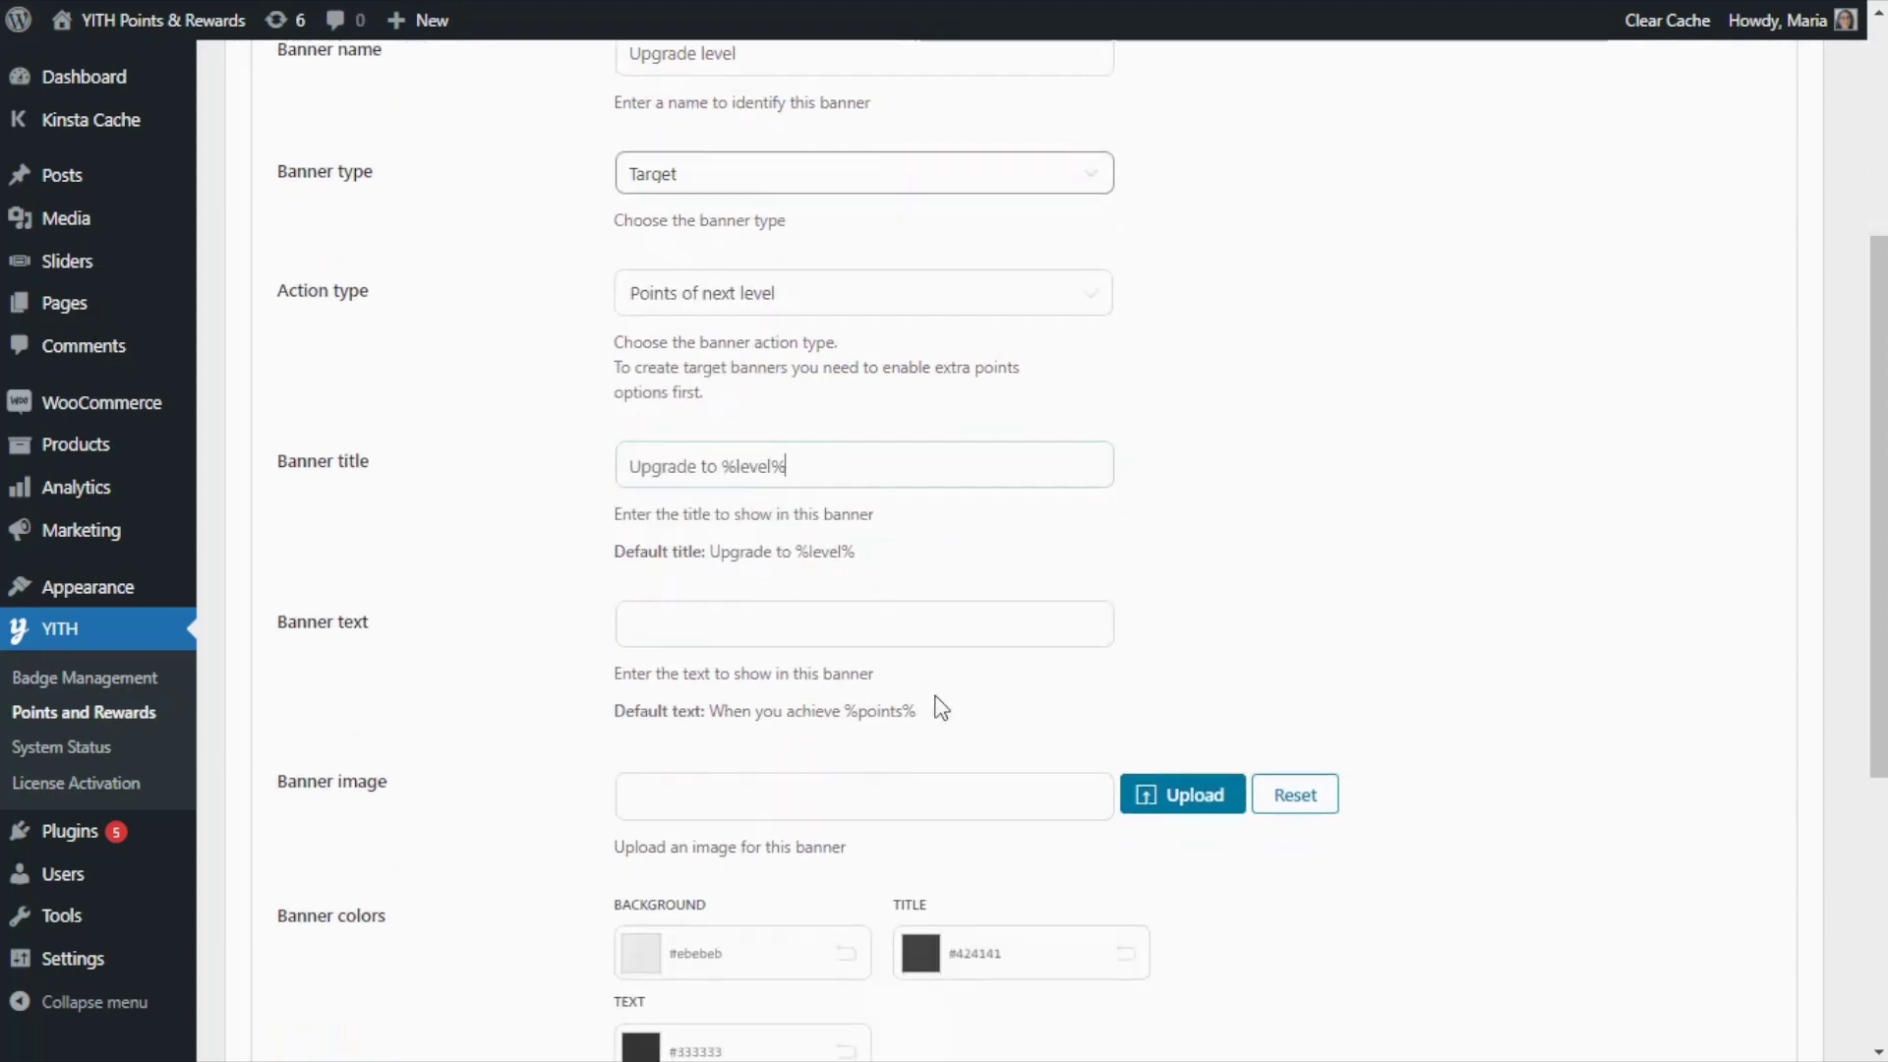
drag(917, 711, 708, 712)
key(ctrl+c)
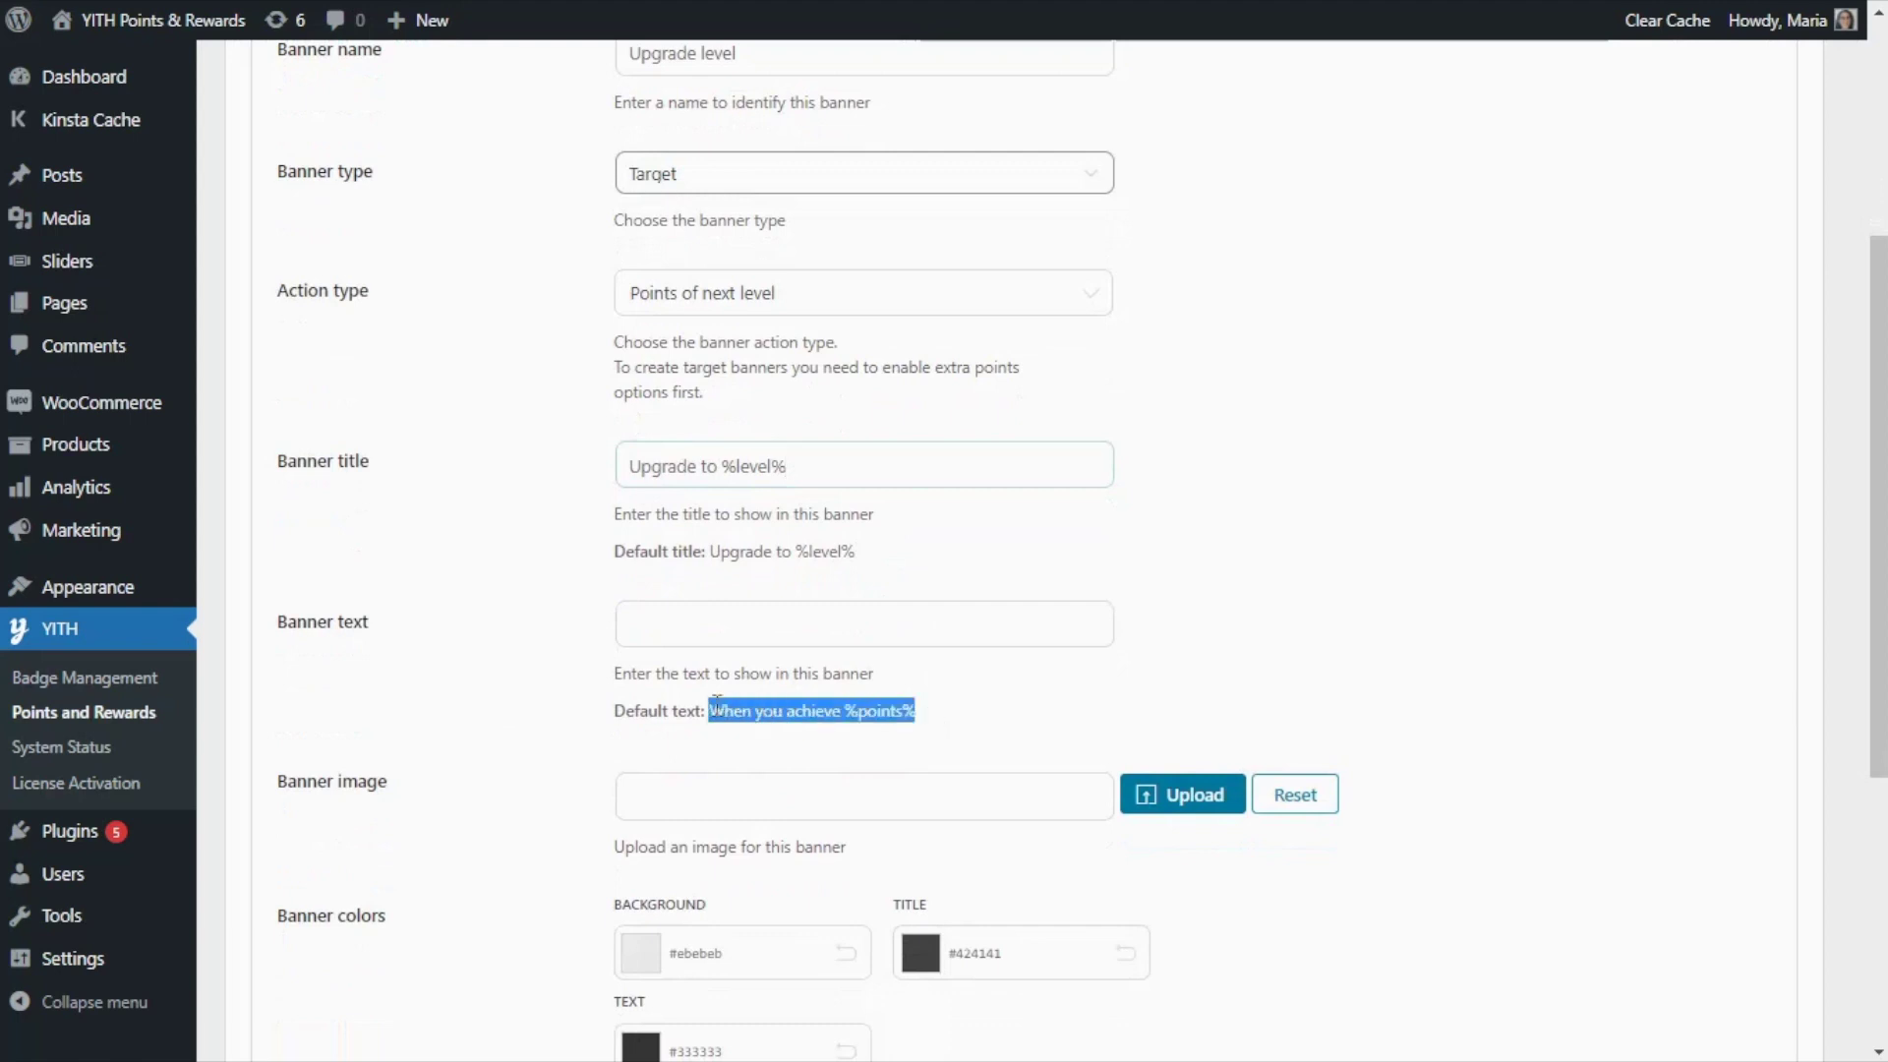
click(698, 607)
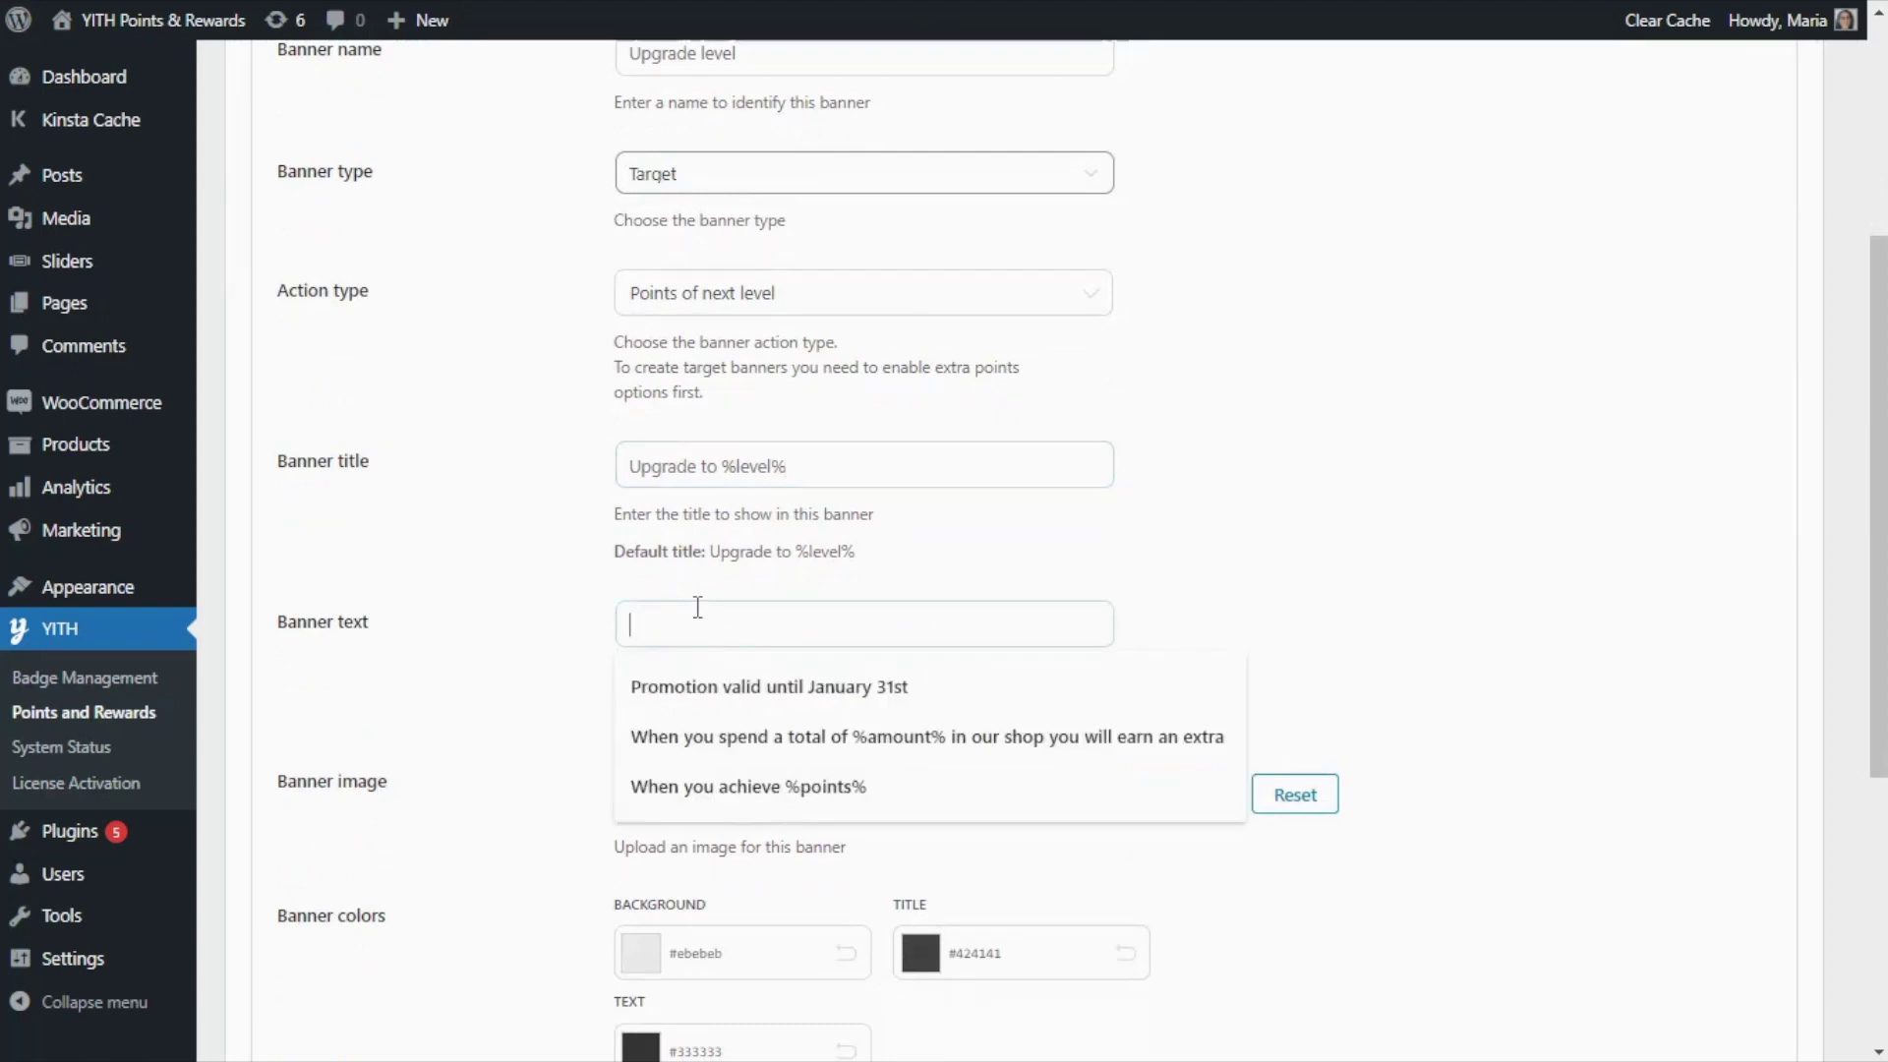
key(ctrl+v)
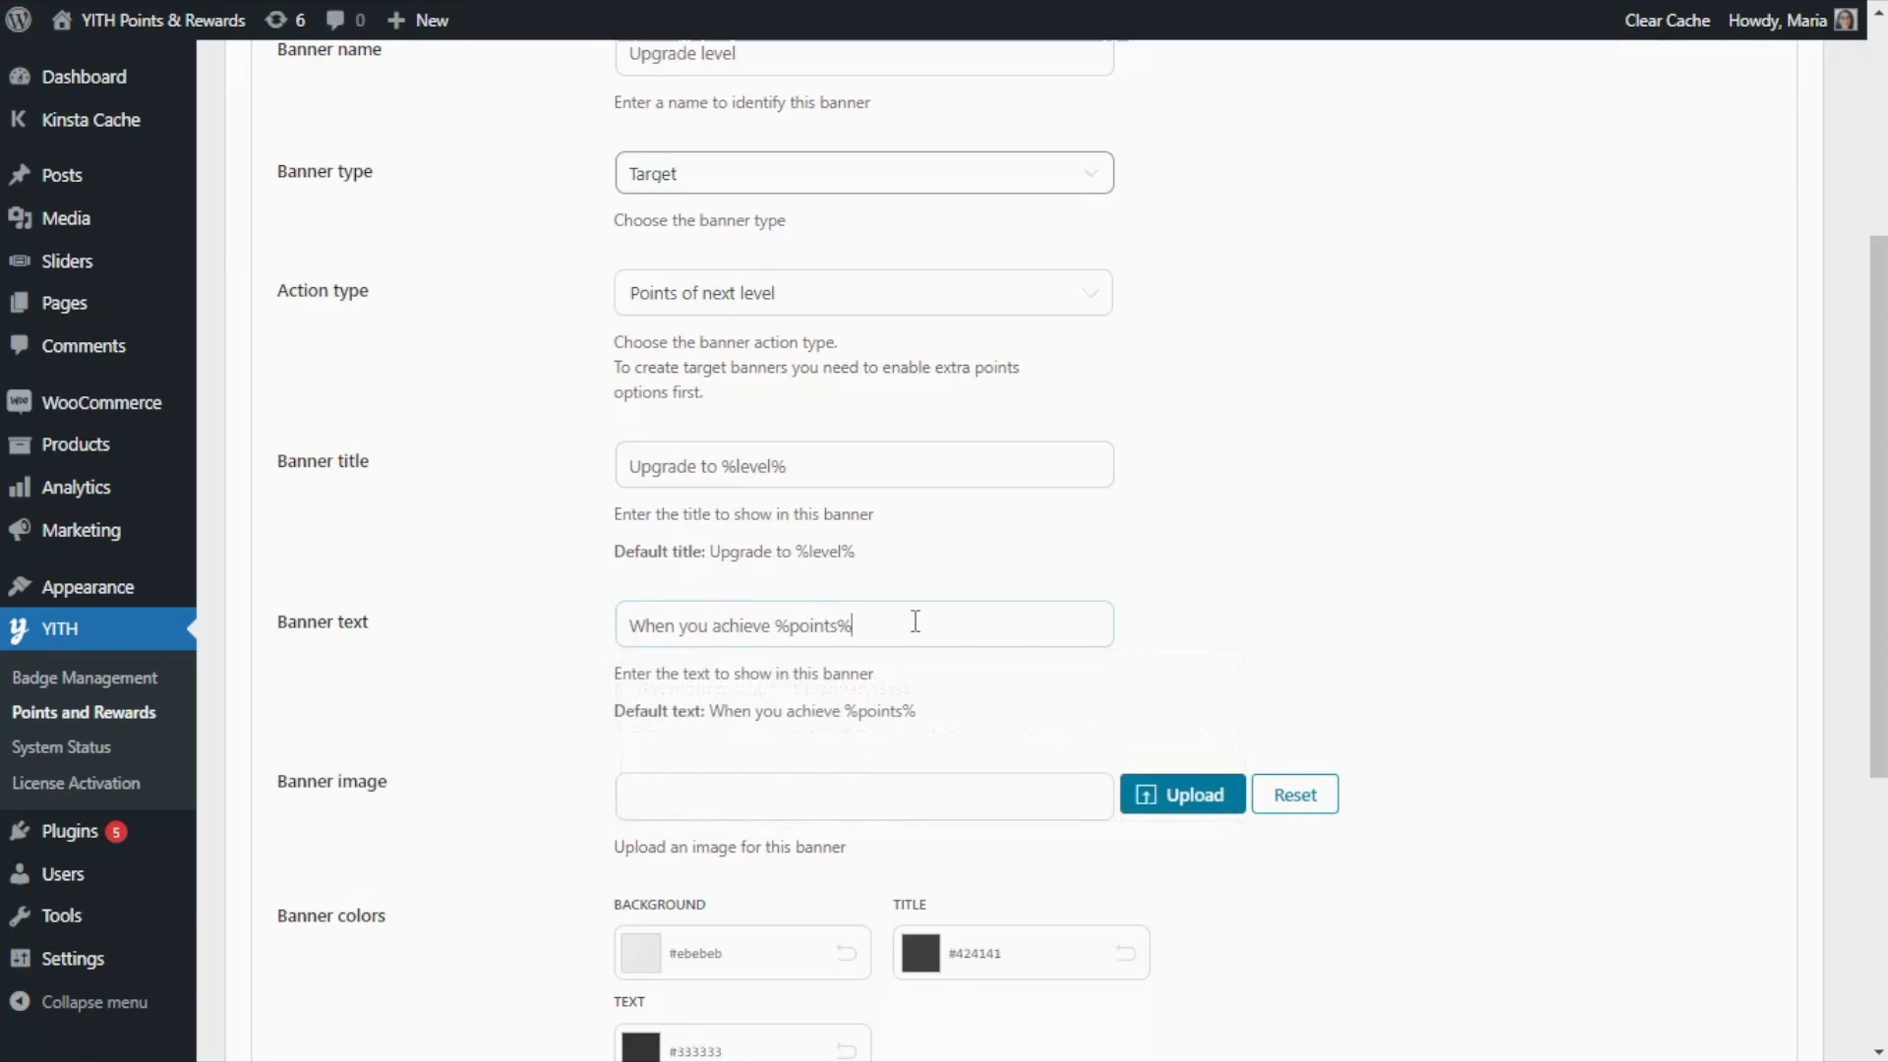
Step: Set the banner image to the person icon with the teal crown from the media library
scroll(984, 638, down, 3)
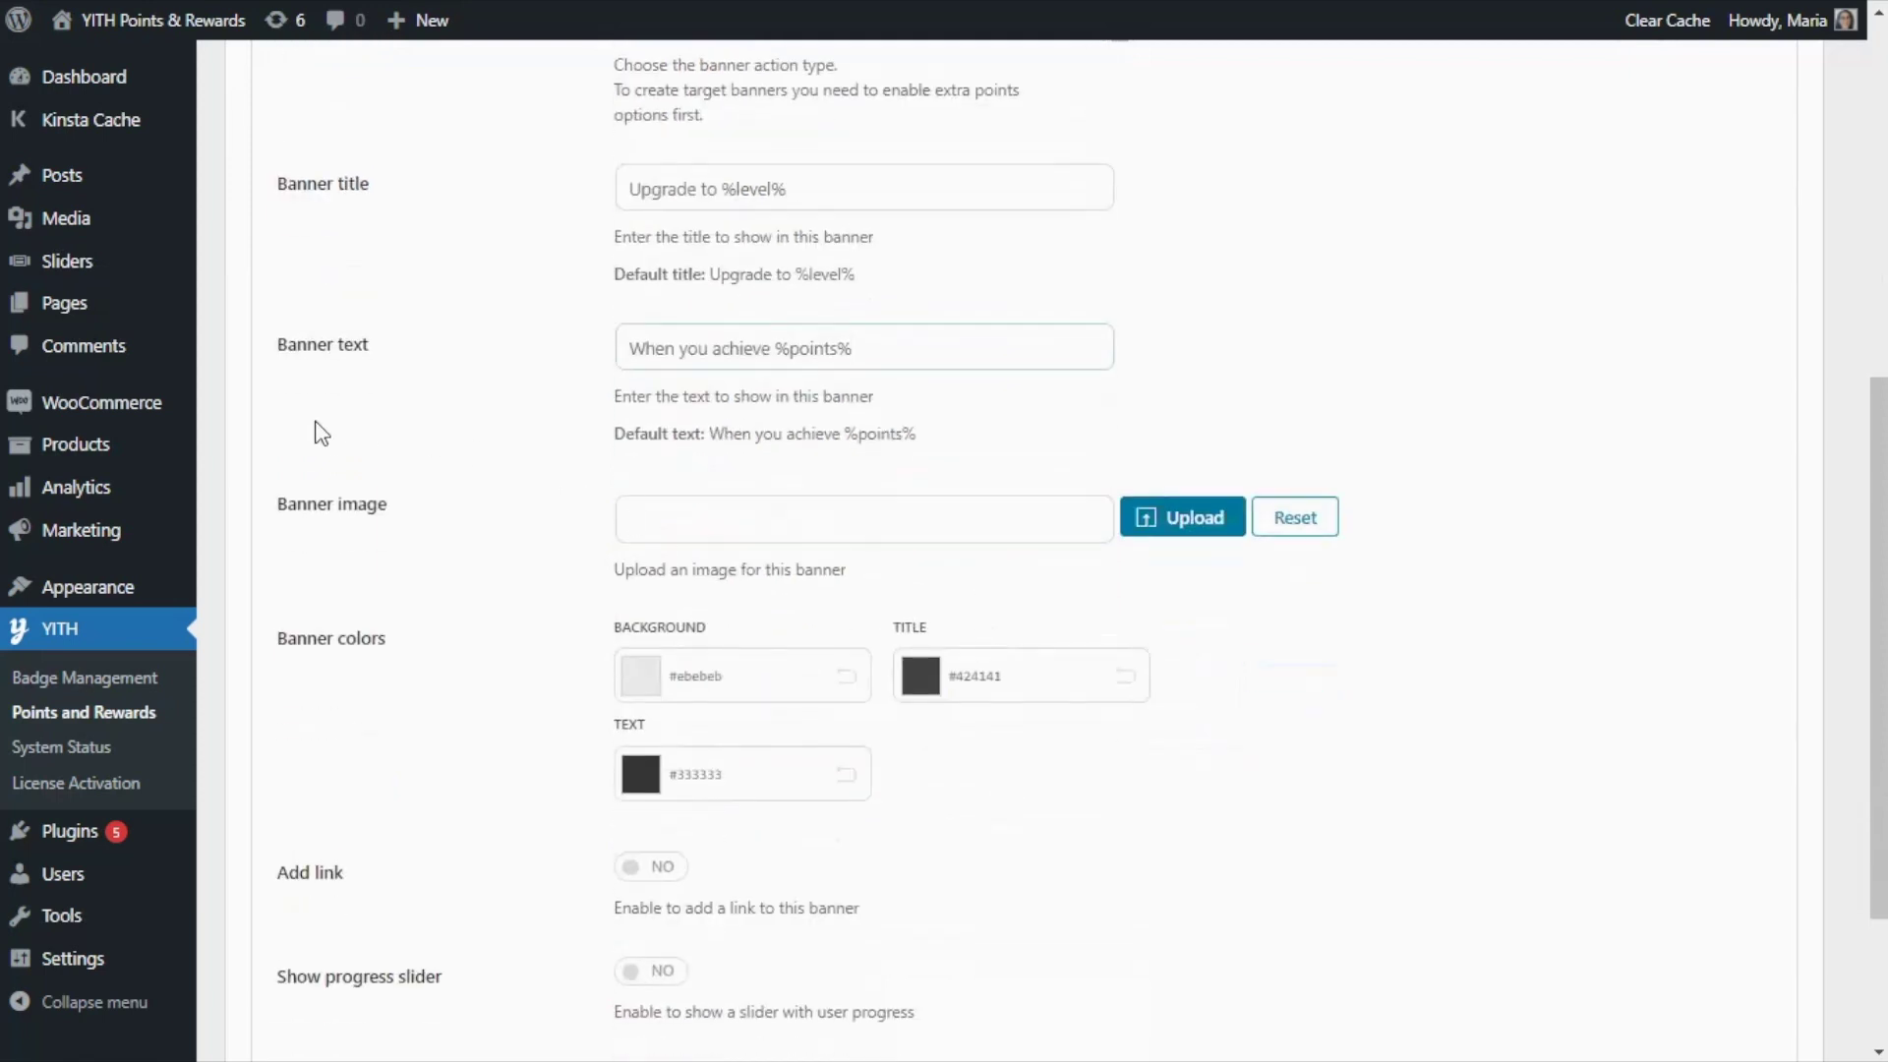
click(1184, 544)
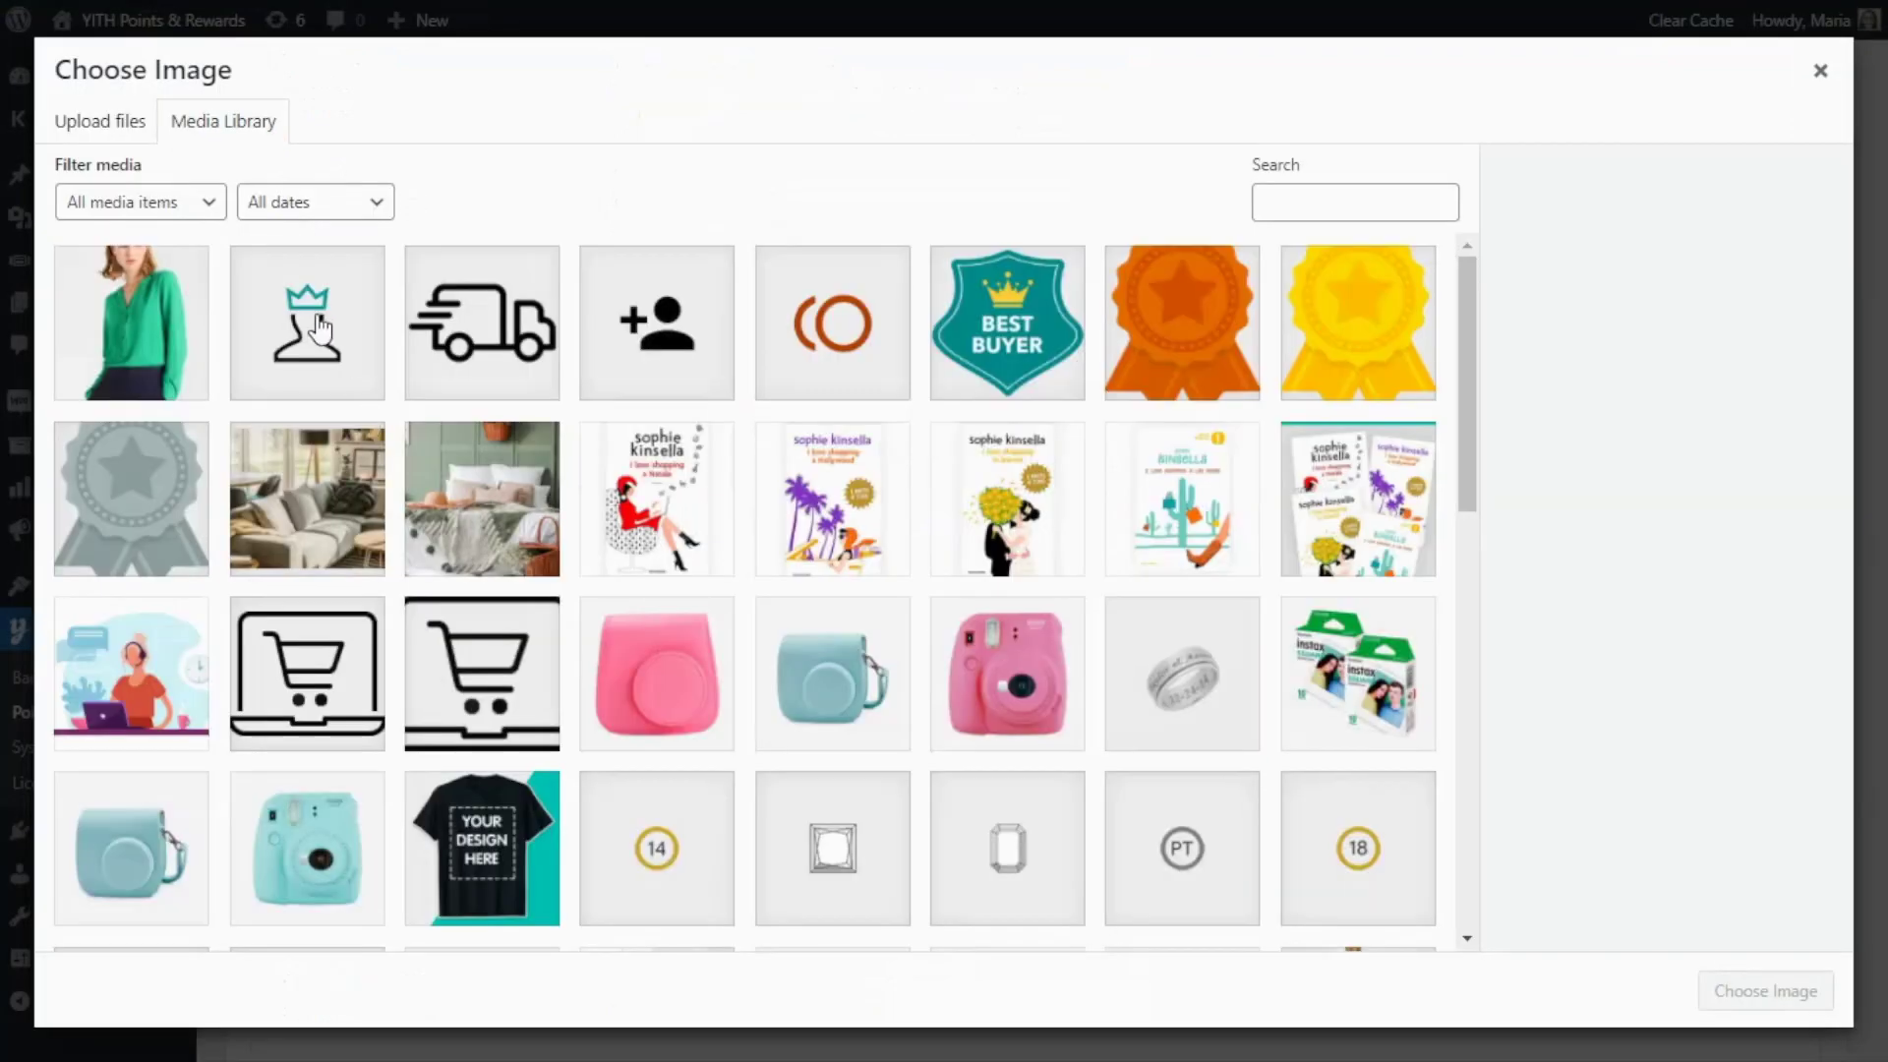
click(315, 325)
click(1739, 990)
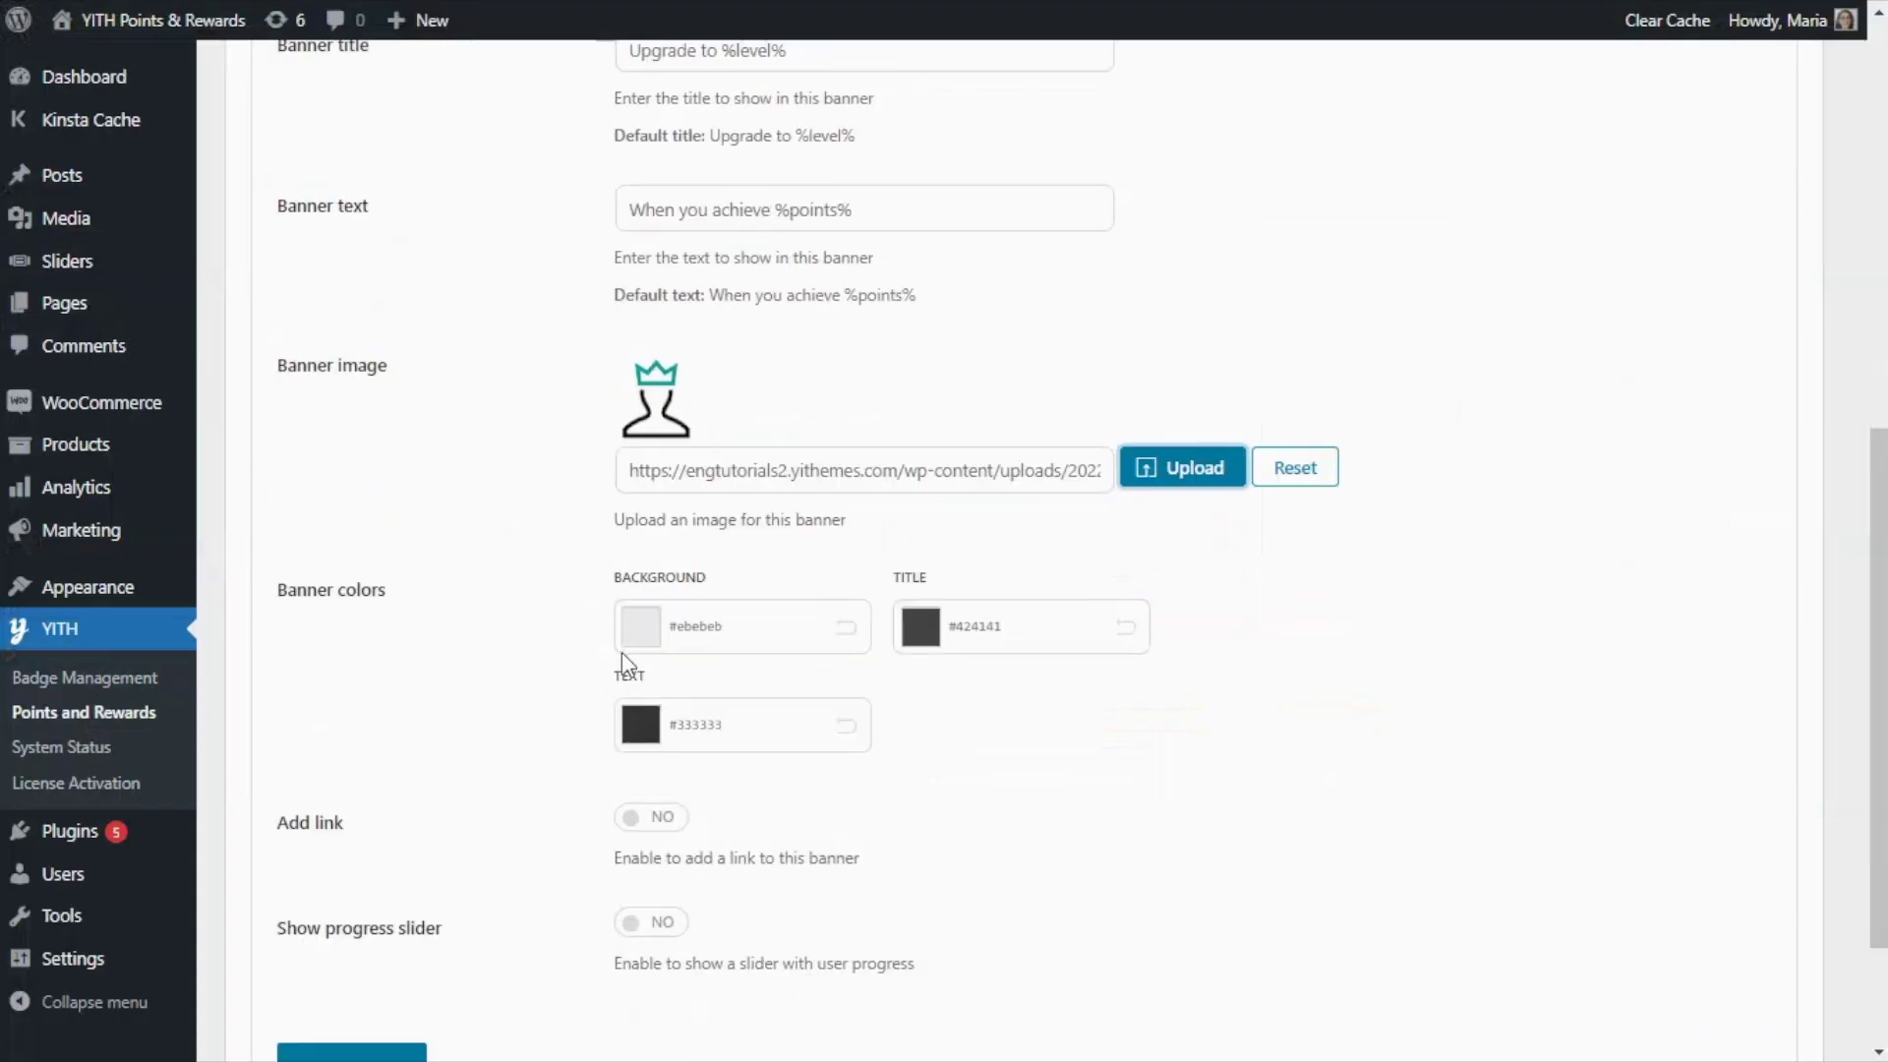
Step: Set the banner's background color to the pale green rgb(239,250,245) and save the banner
click(655, 640)
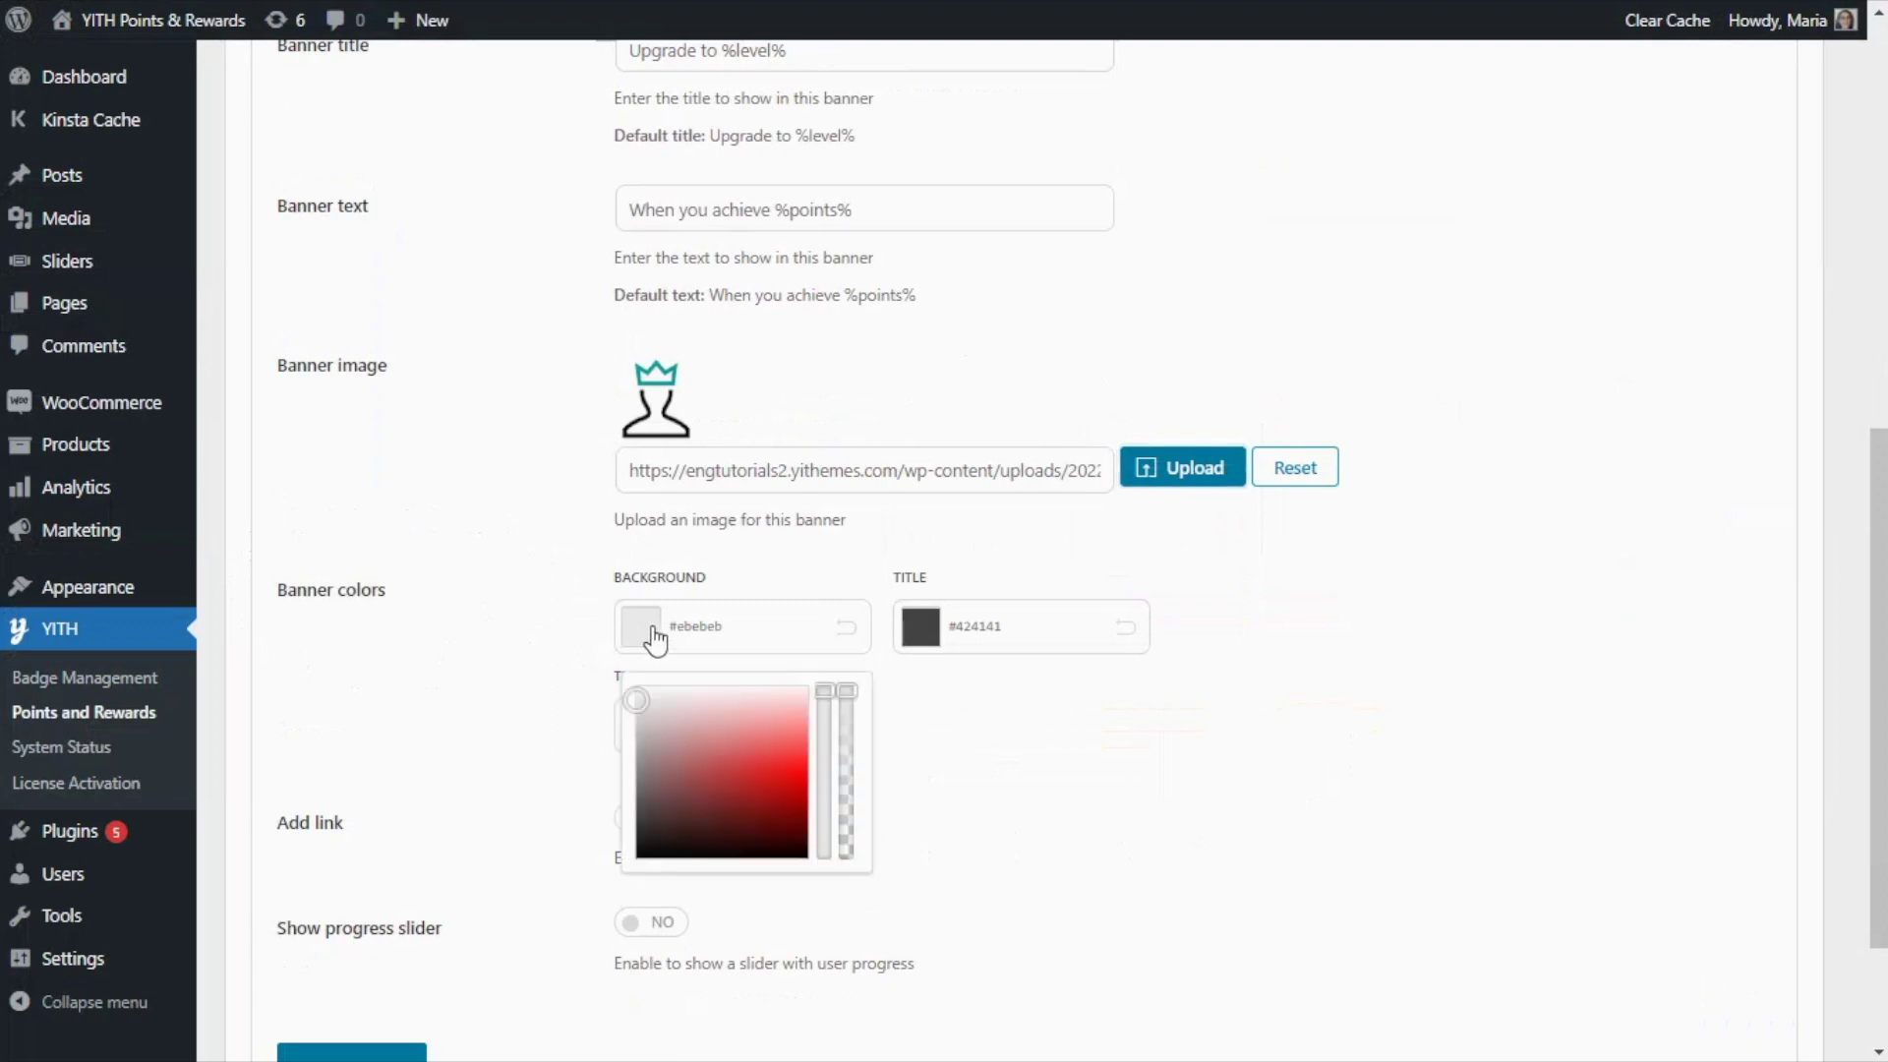
click(796, 787)
click(824, 762)
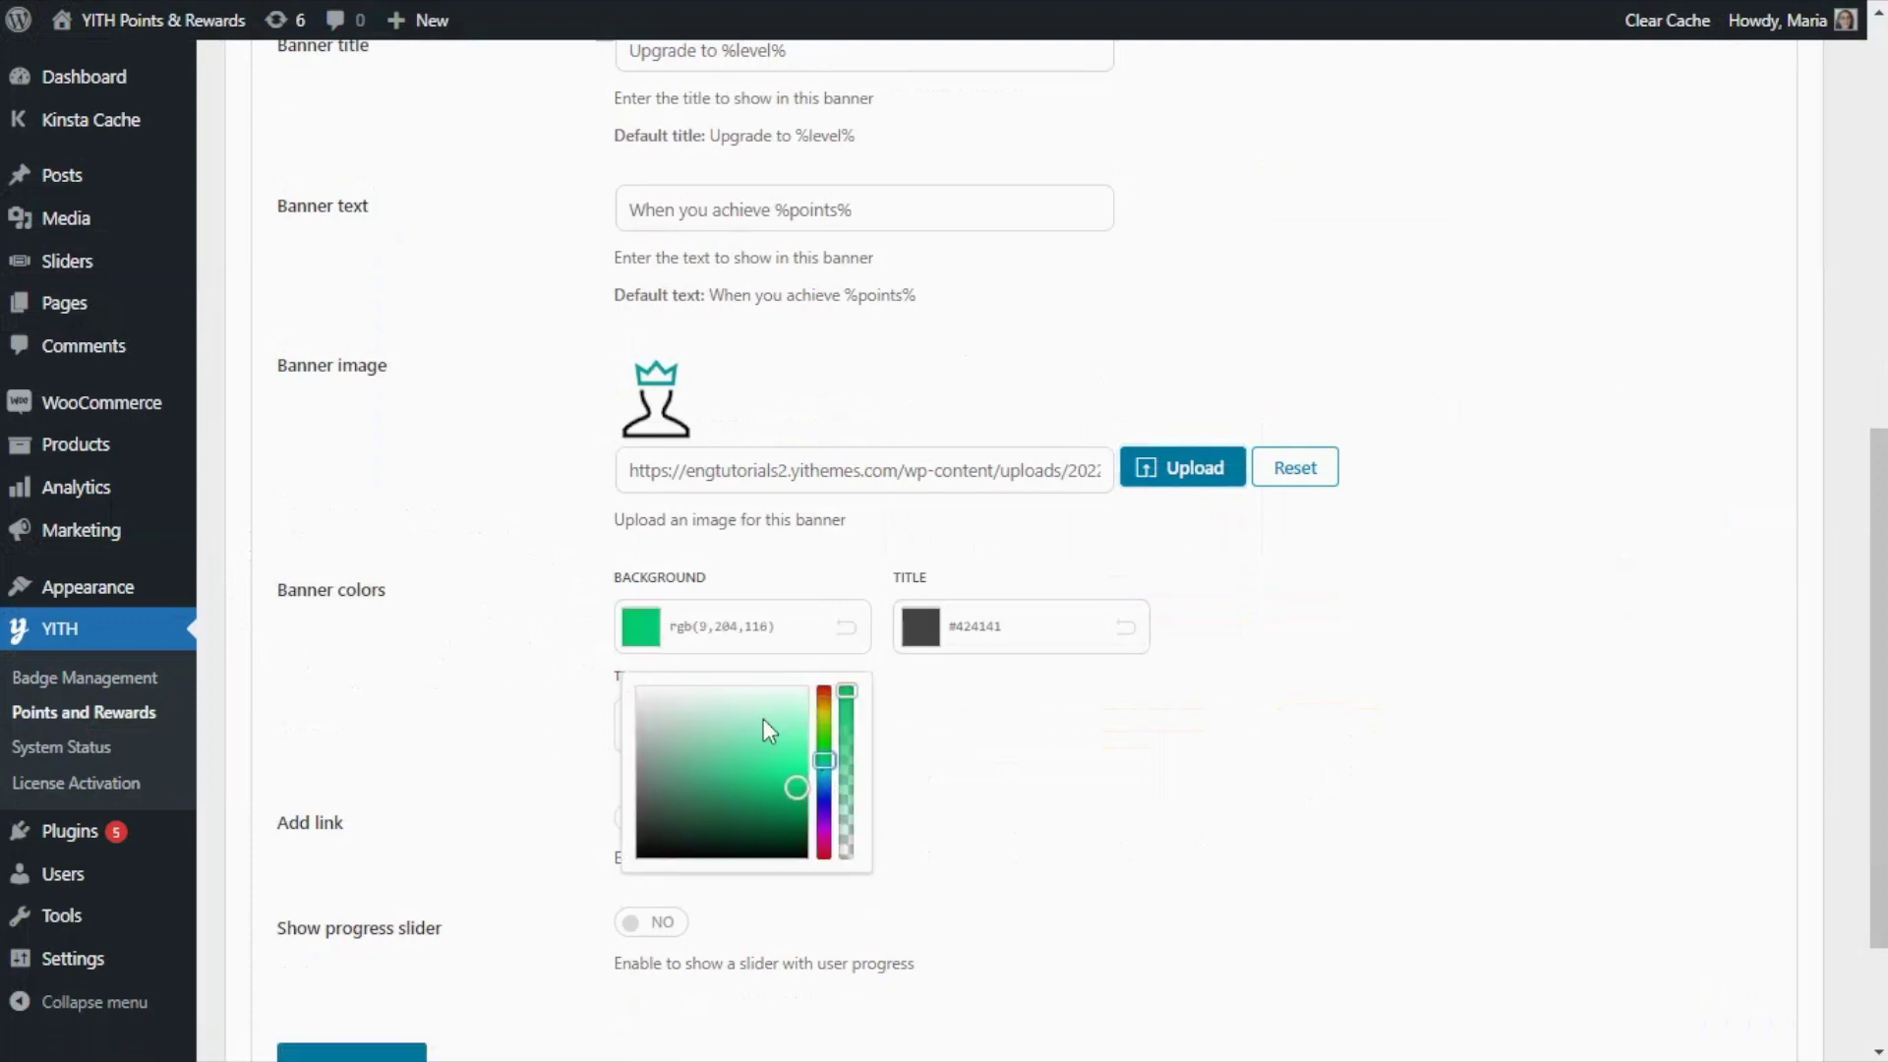
click(728, 693)
click(563, 689)
scroll(515, 885, down, 2)
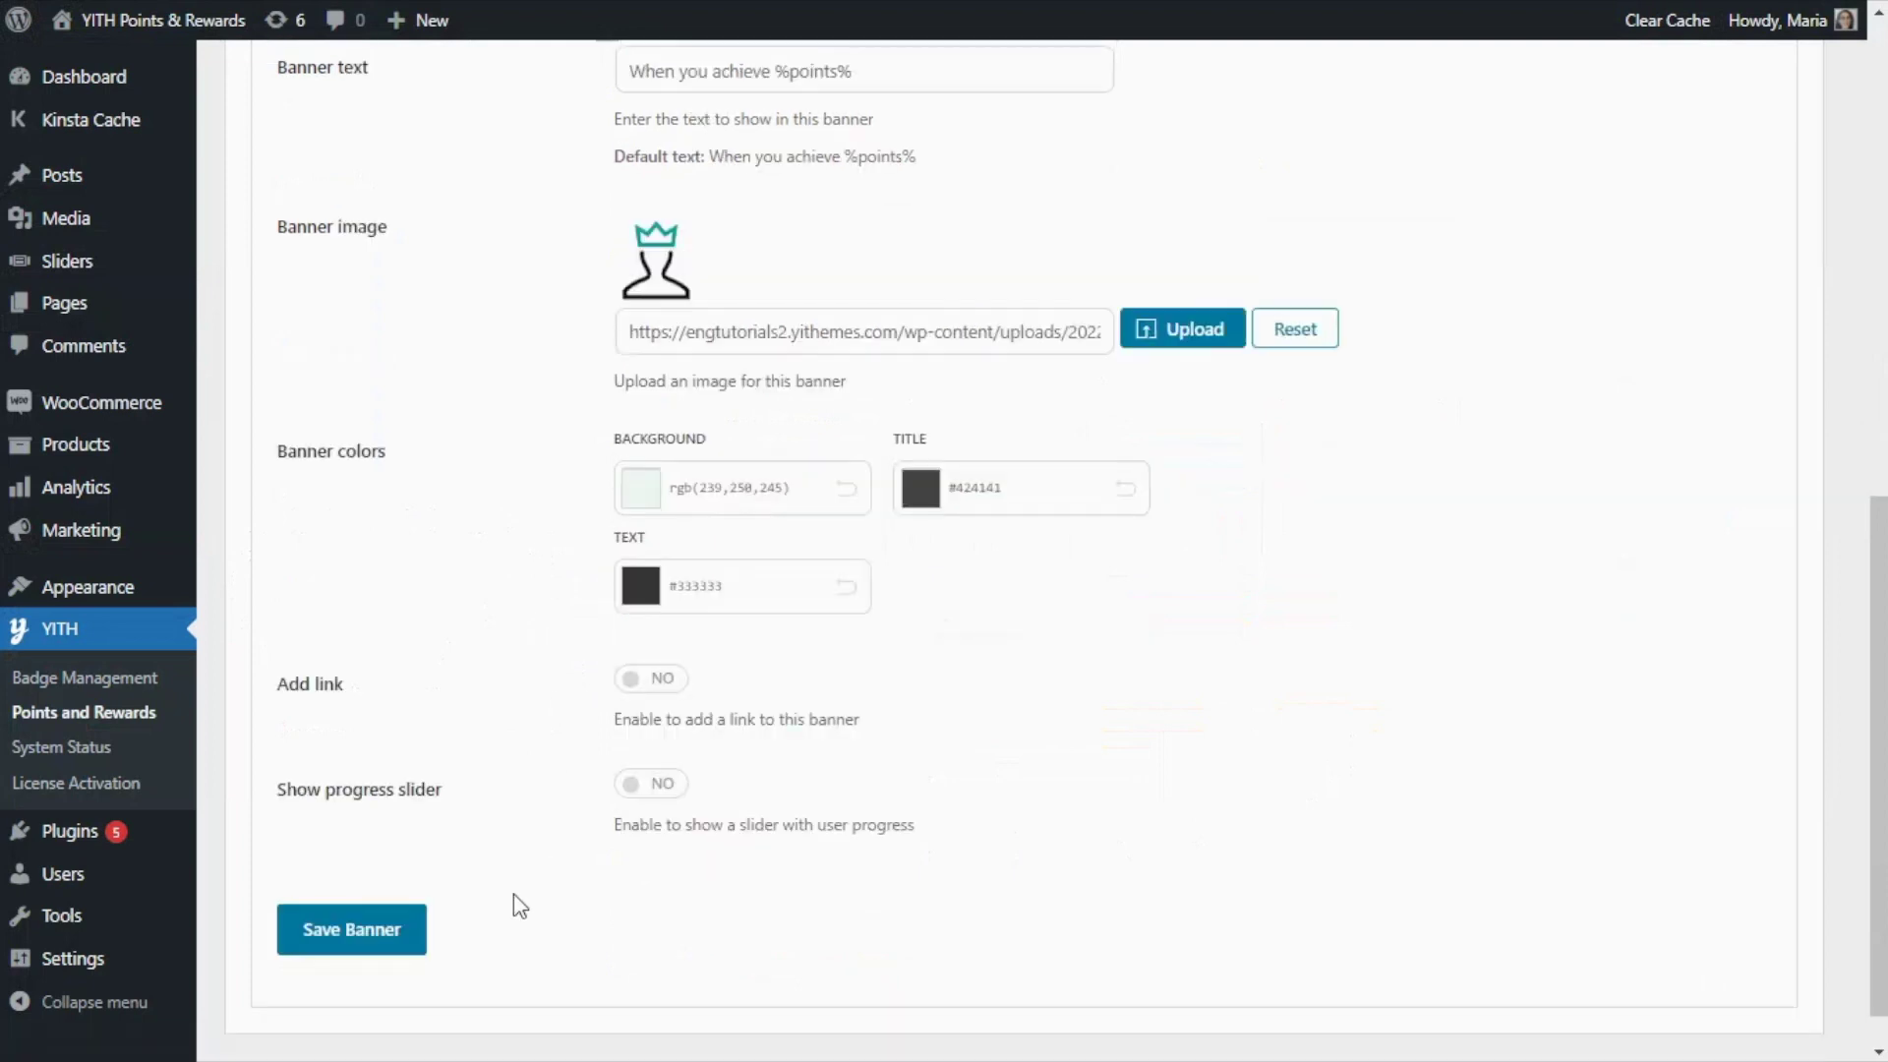
click(360, 942)
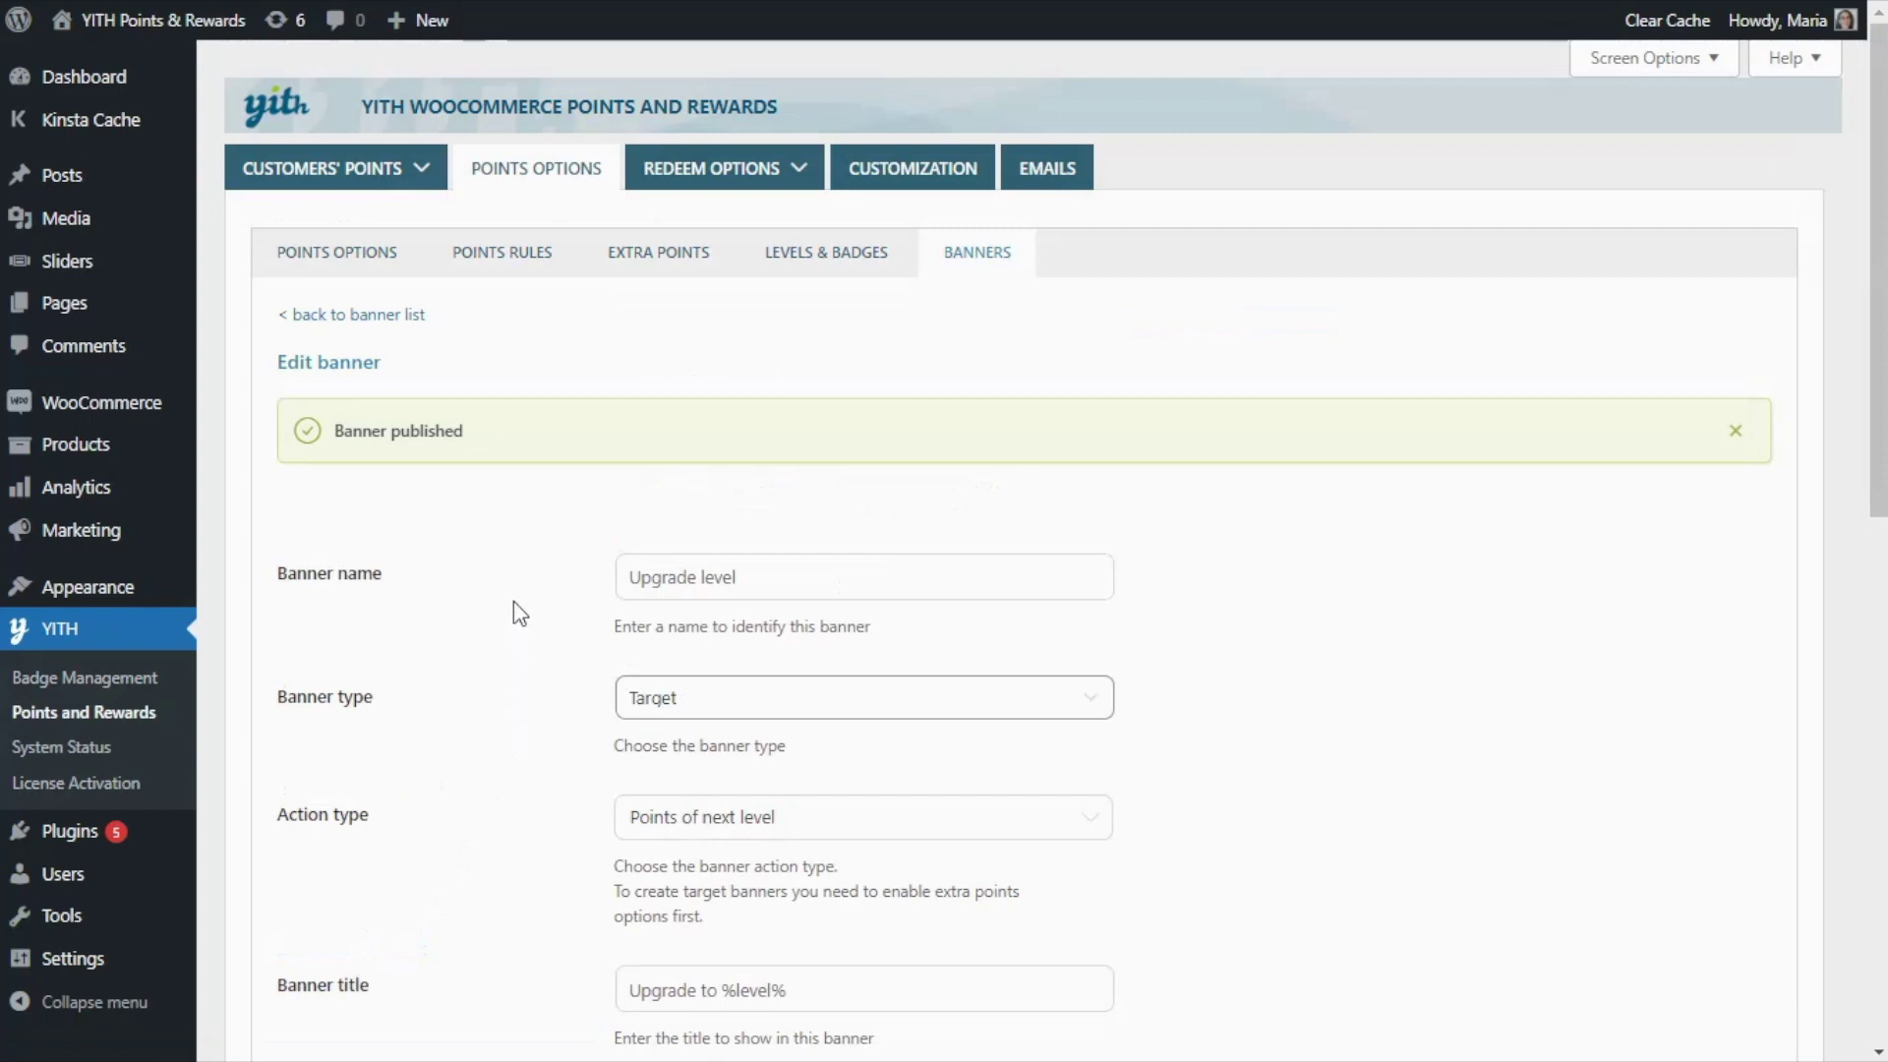
Step: Add another Target banner named "Points collected" with the action type Extra points for points collected
click(403, 317)
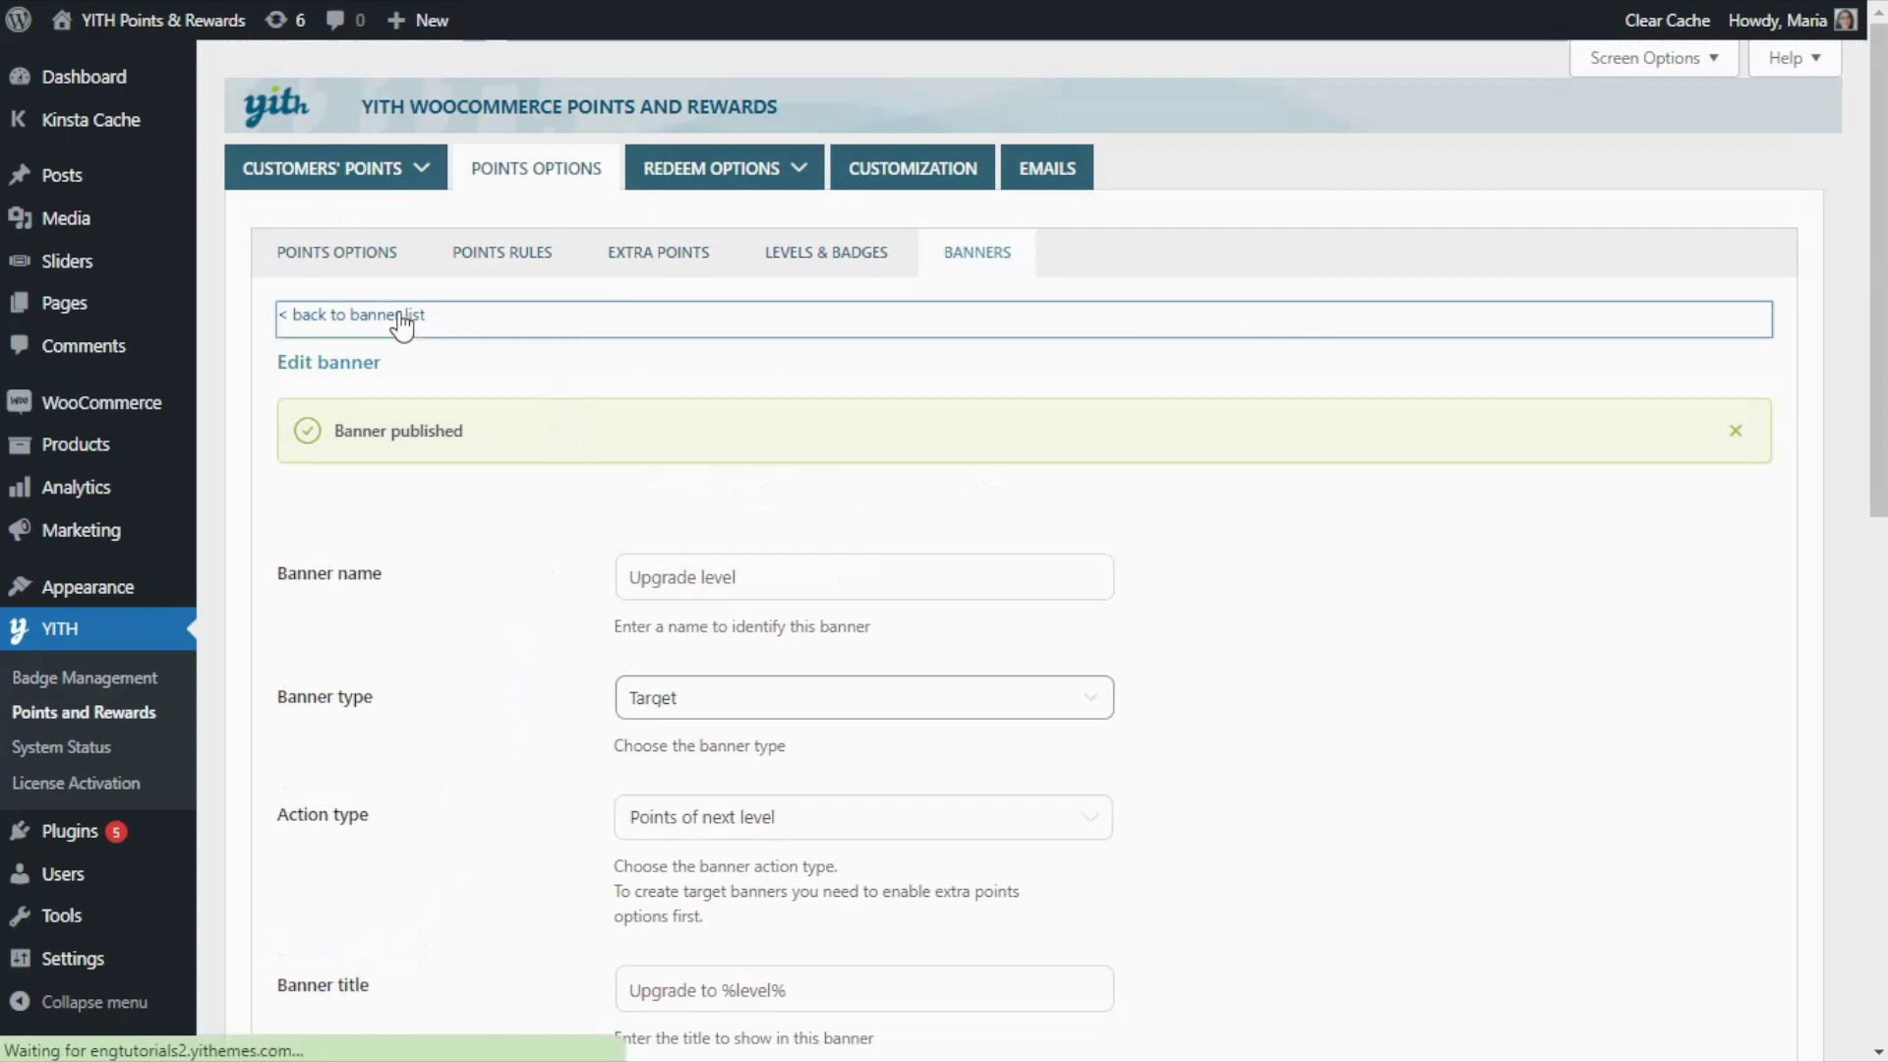
click(443, 335)
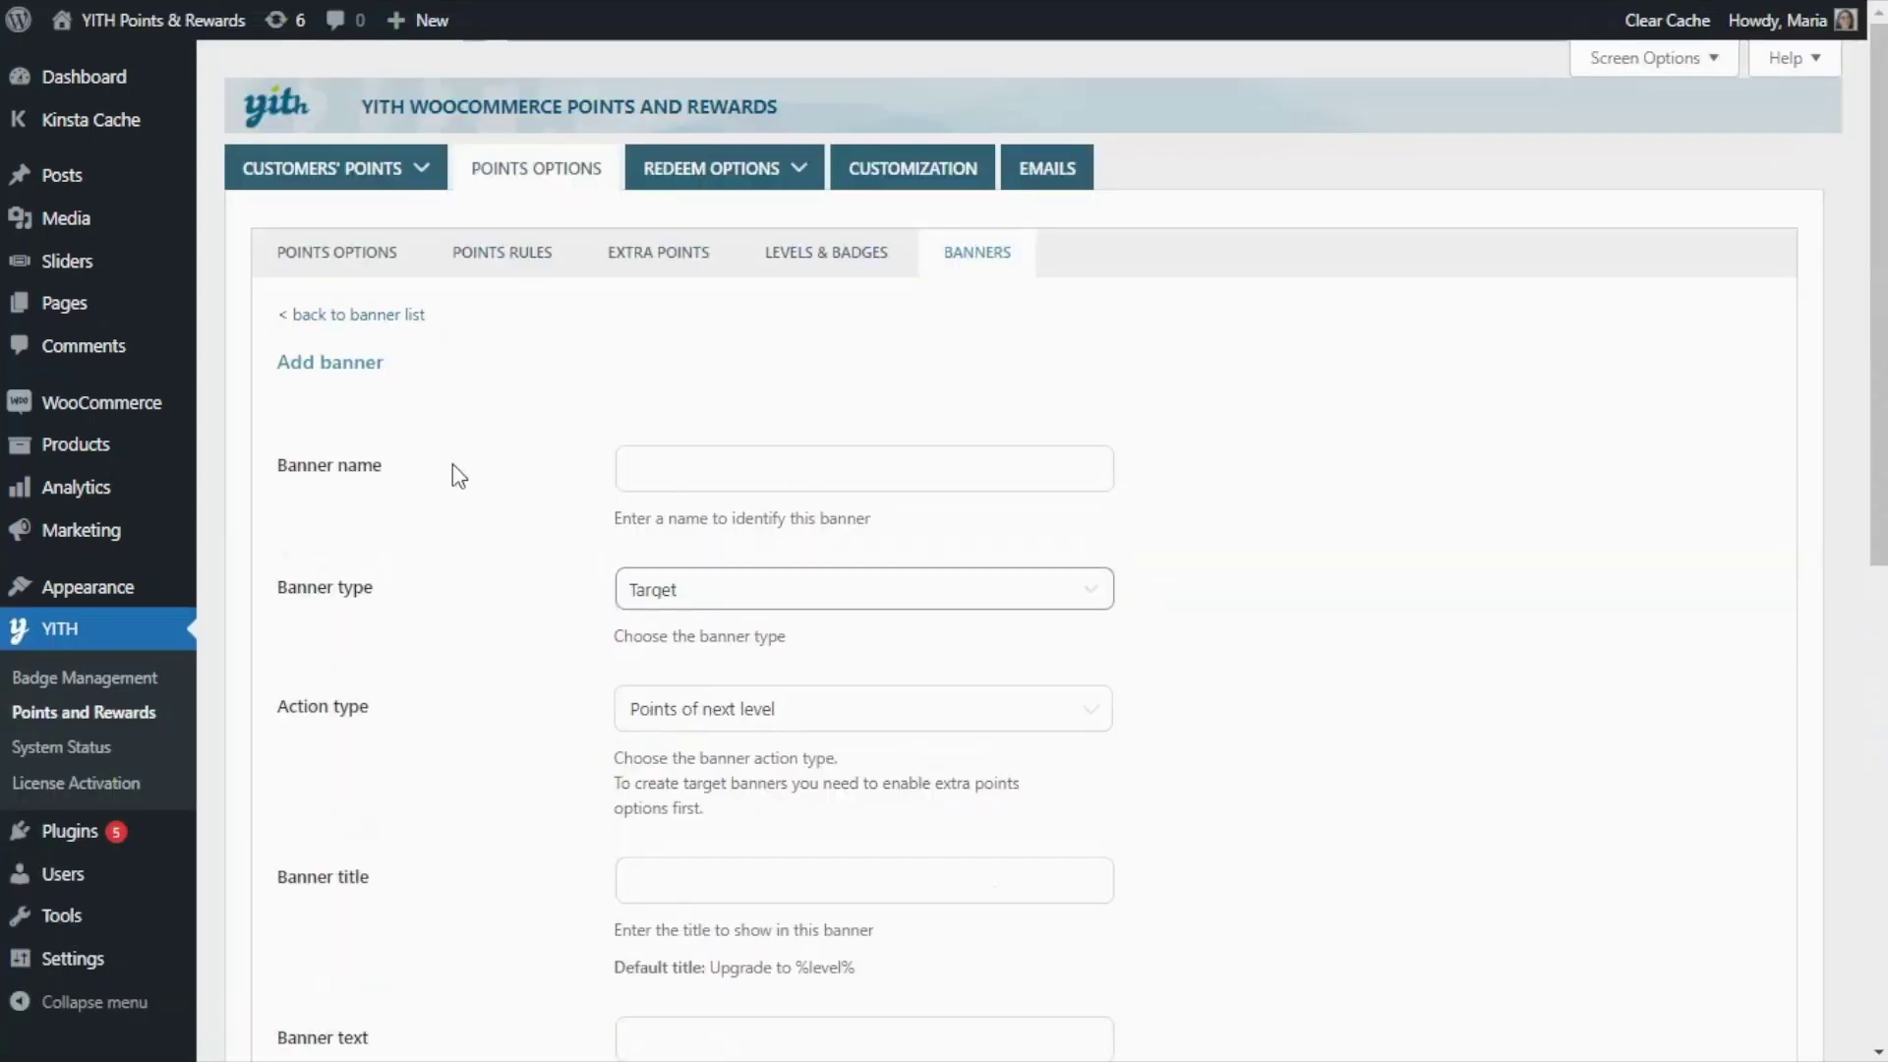
click(672, 469)
text(Points collected)
click(1057, 723)
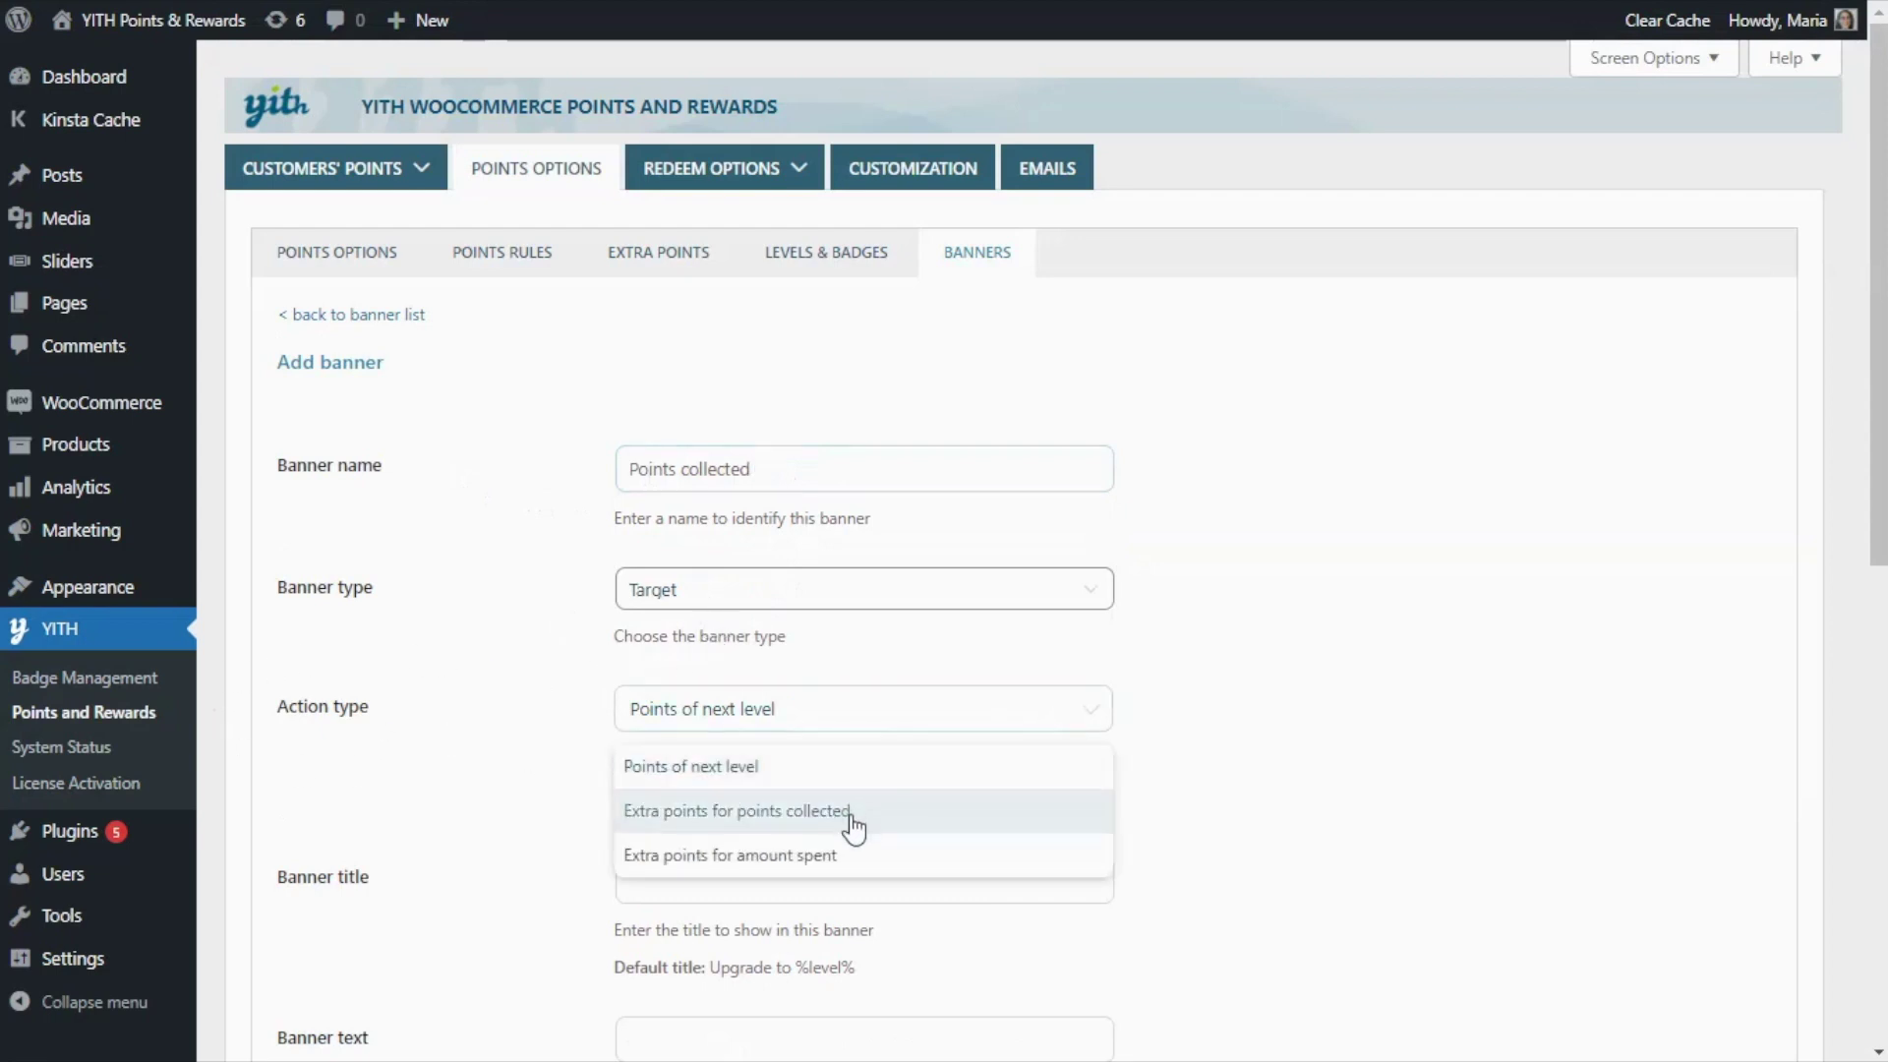
click(884, 821)
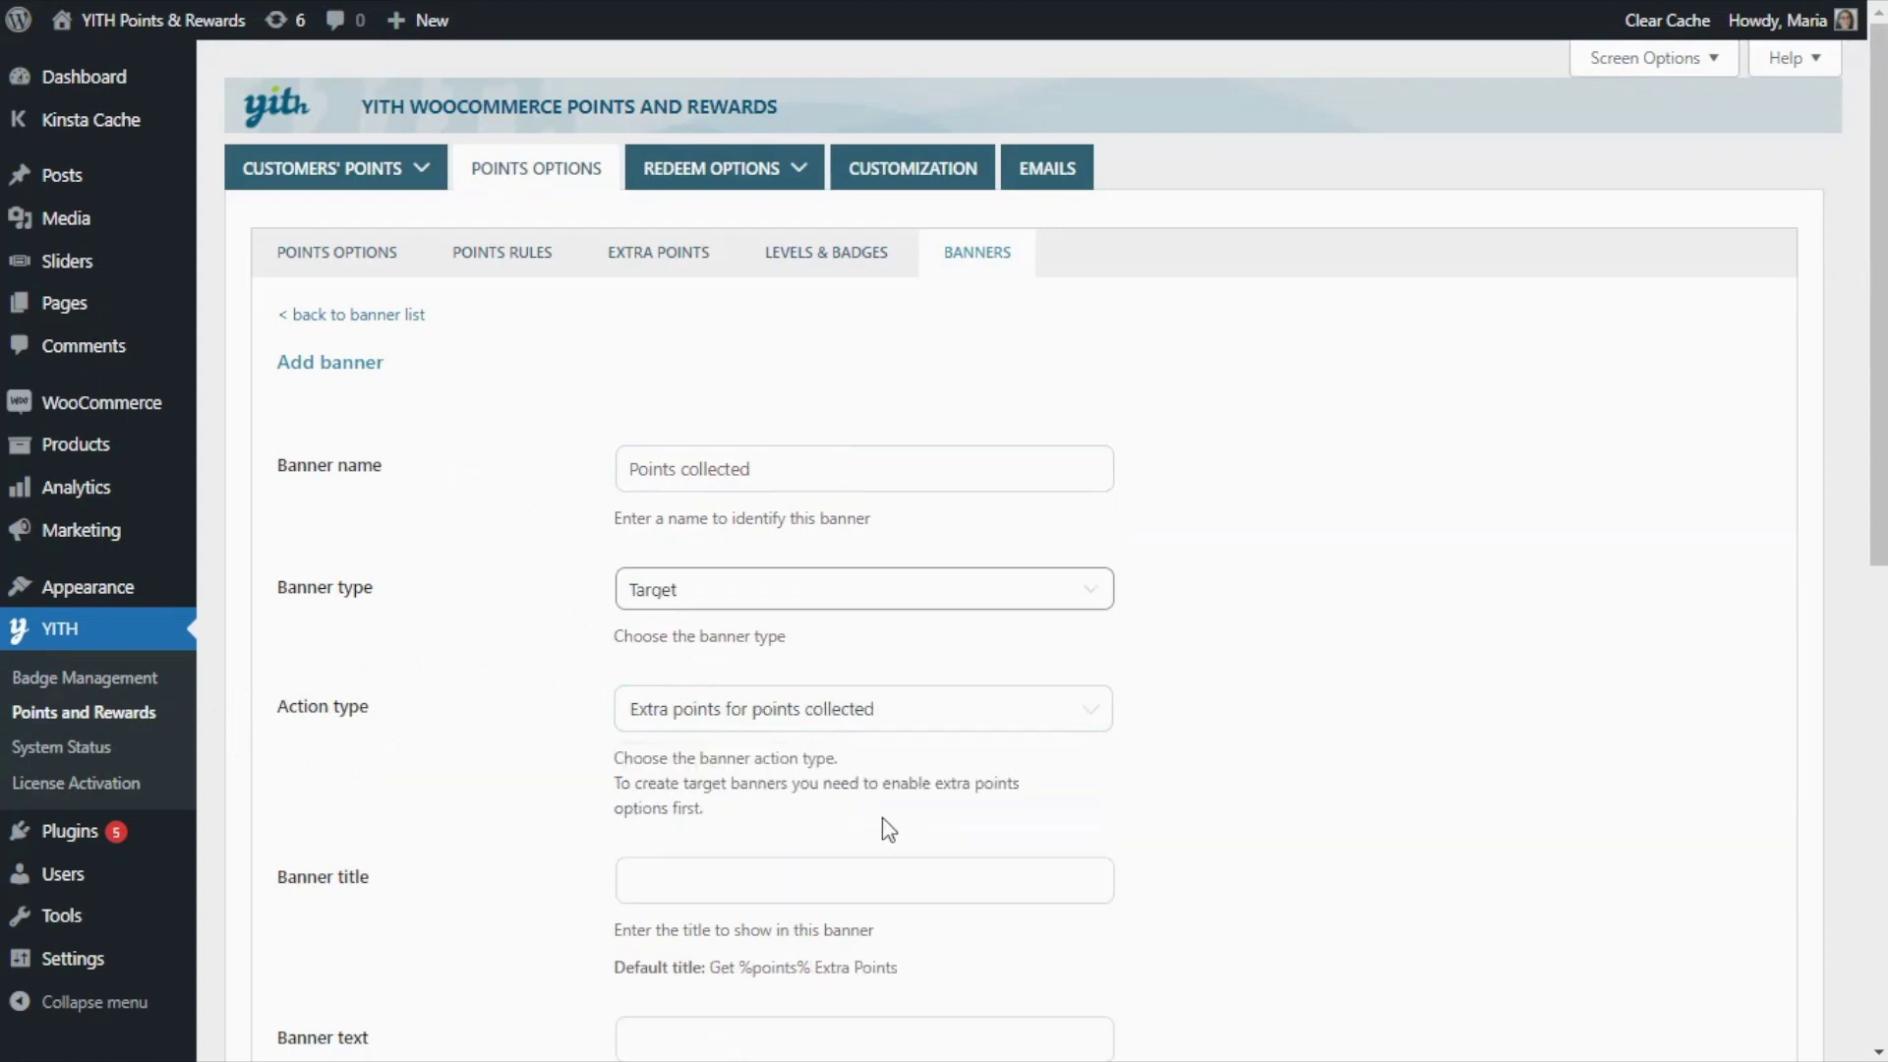
Step: Copy the suggested default title "Get %points% Extra Points" into the "Points collected" banner's title
scroll(1200, 752, down, 4)
drag(898, 553, 747, 546)
key(ctrl+c)
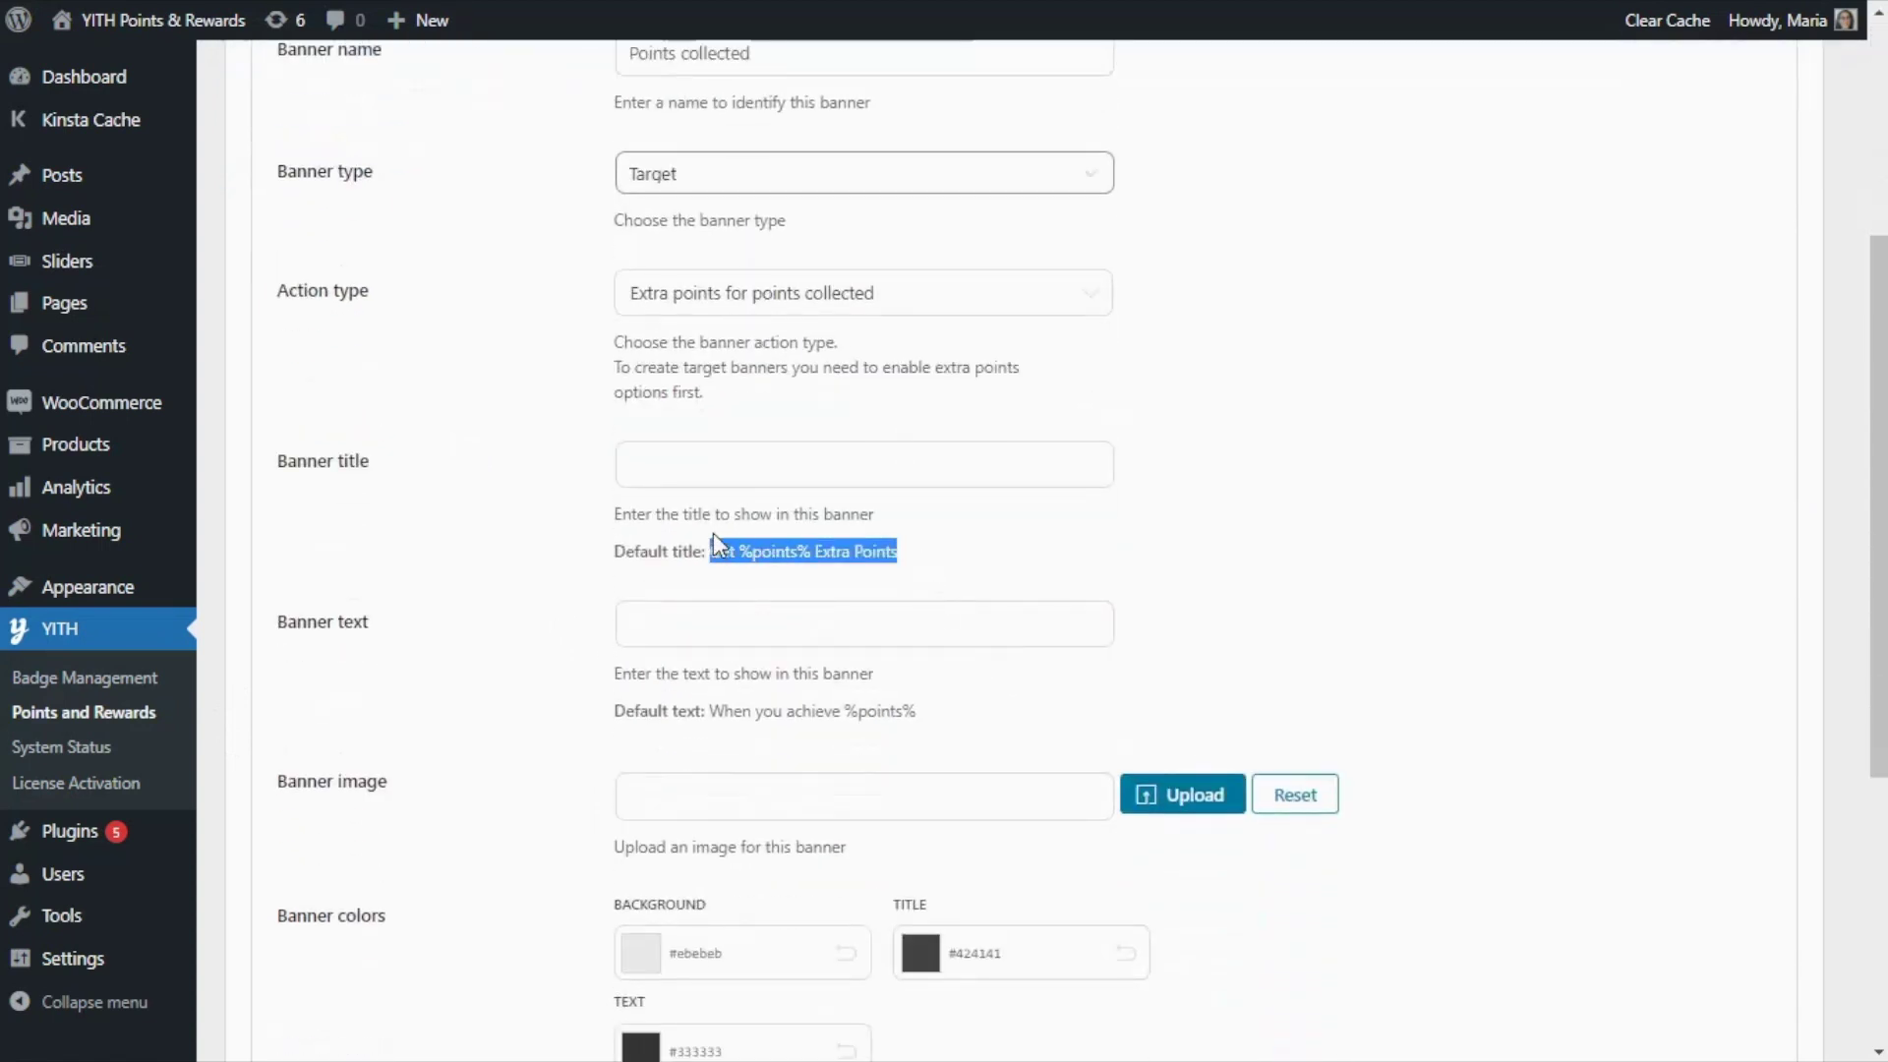
click(696, 464)
key(ctrl+v)
Step: Fill in the "Points collected" banner's text with its suggested default "When you achieve %points%"
drag(918, 710, 718, 708)
key(ctrl+c)
click(725, 624)
key(ctrl+v)
Step: Set the "Points collected" banner's background color to the pale orange rgb(251,225,207) and save the banner
scroll(1057, 626, down, 2)
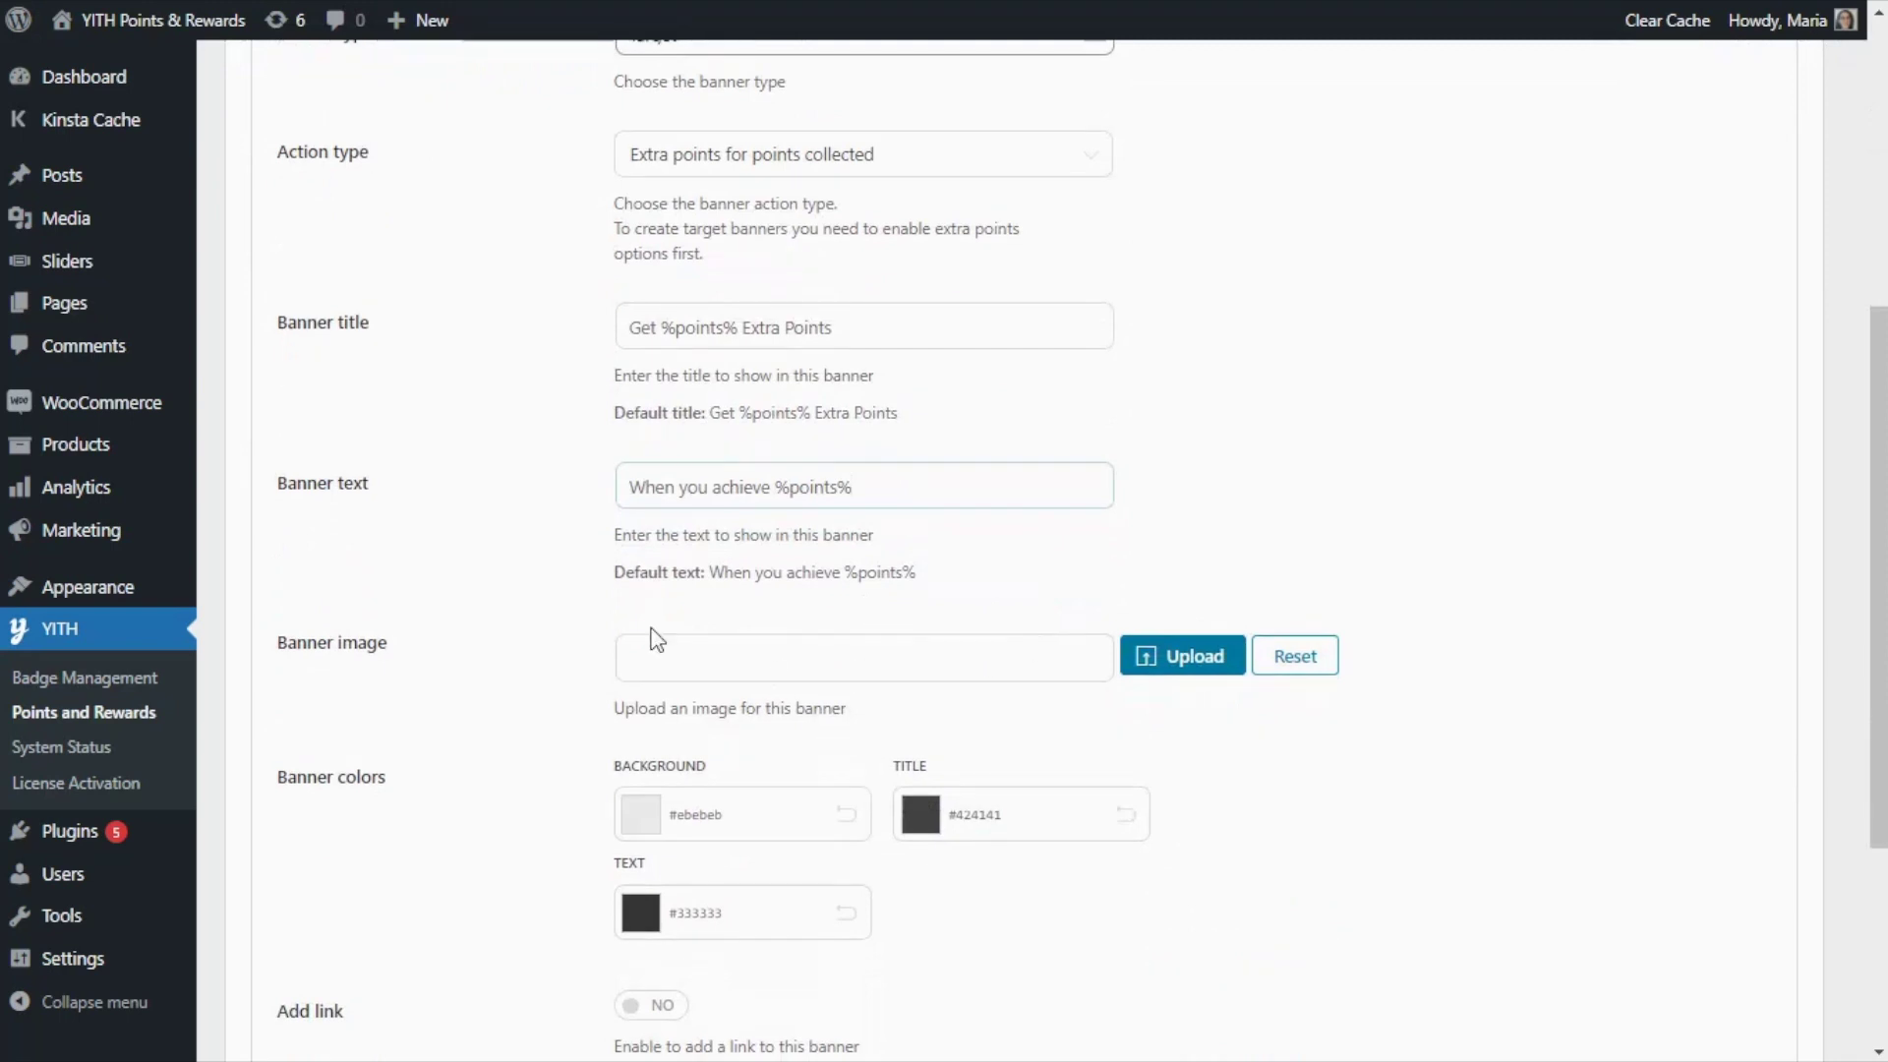
scroll(462, 650, down, 2)
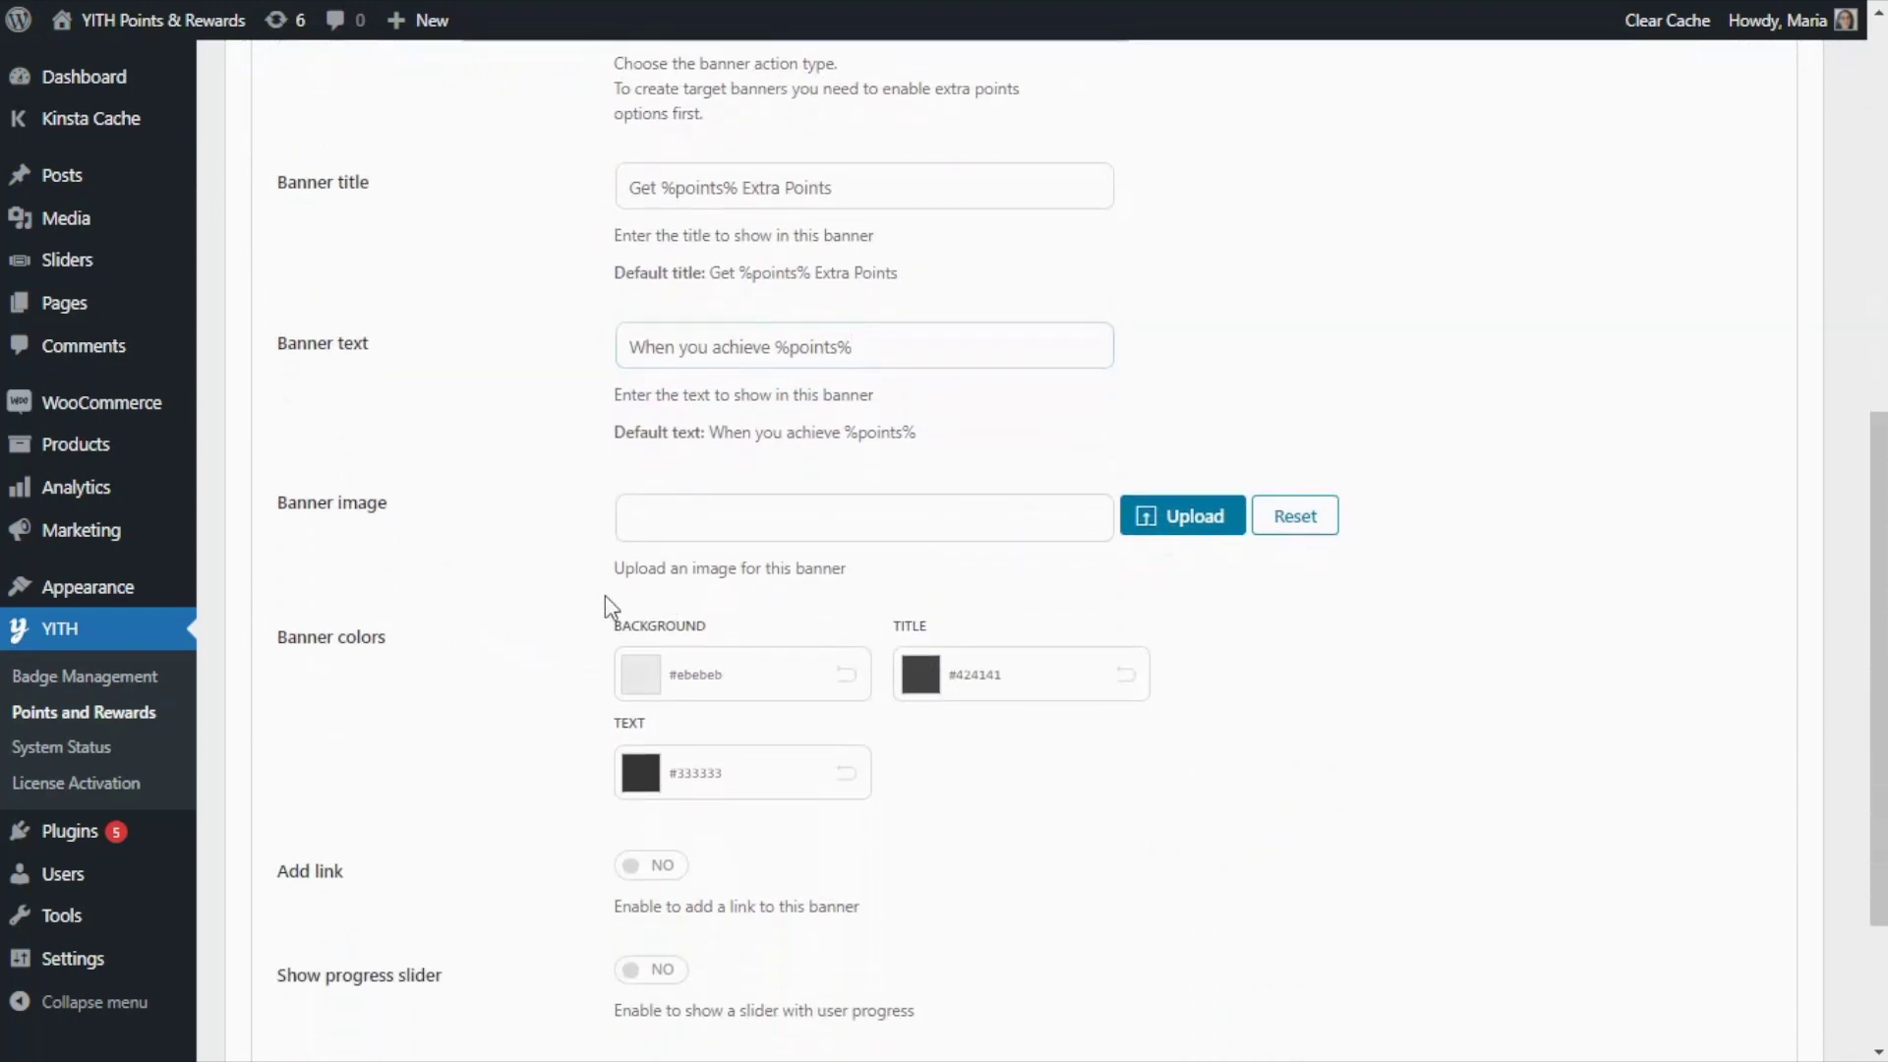
click(640, 675)
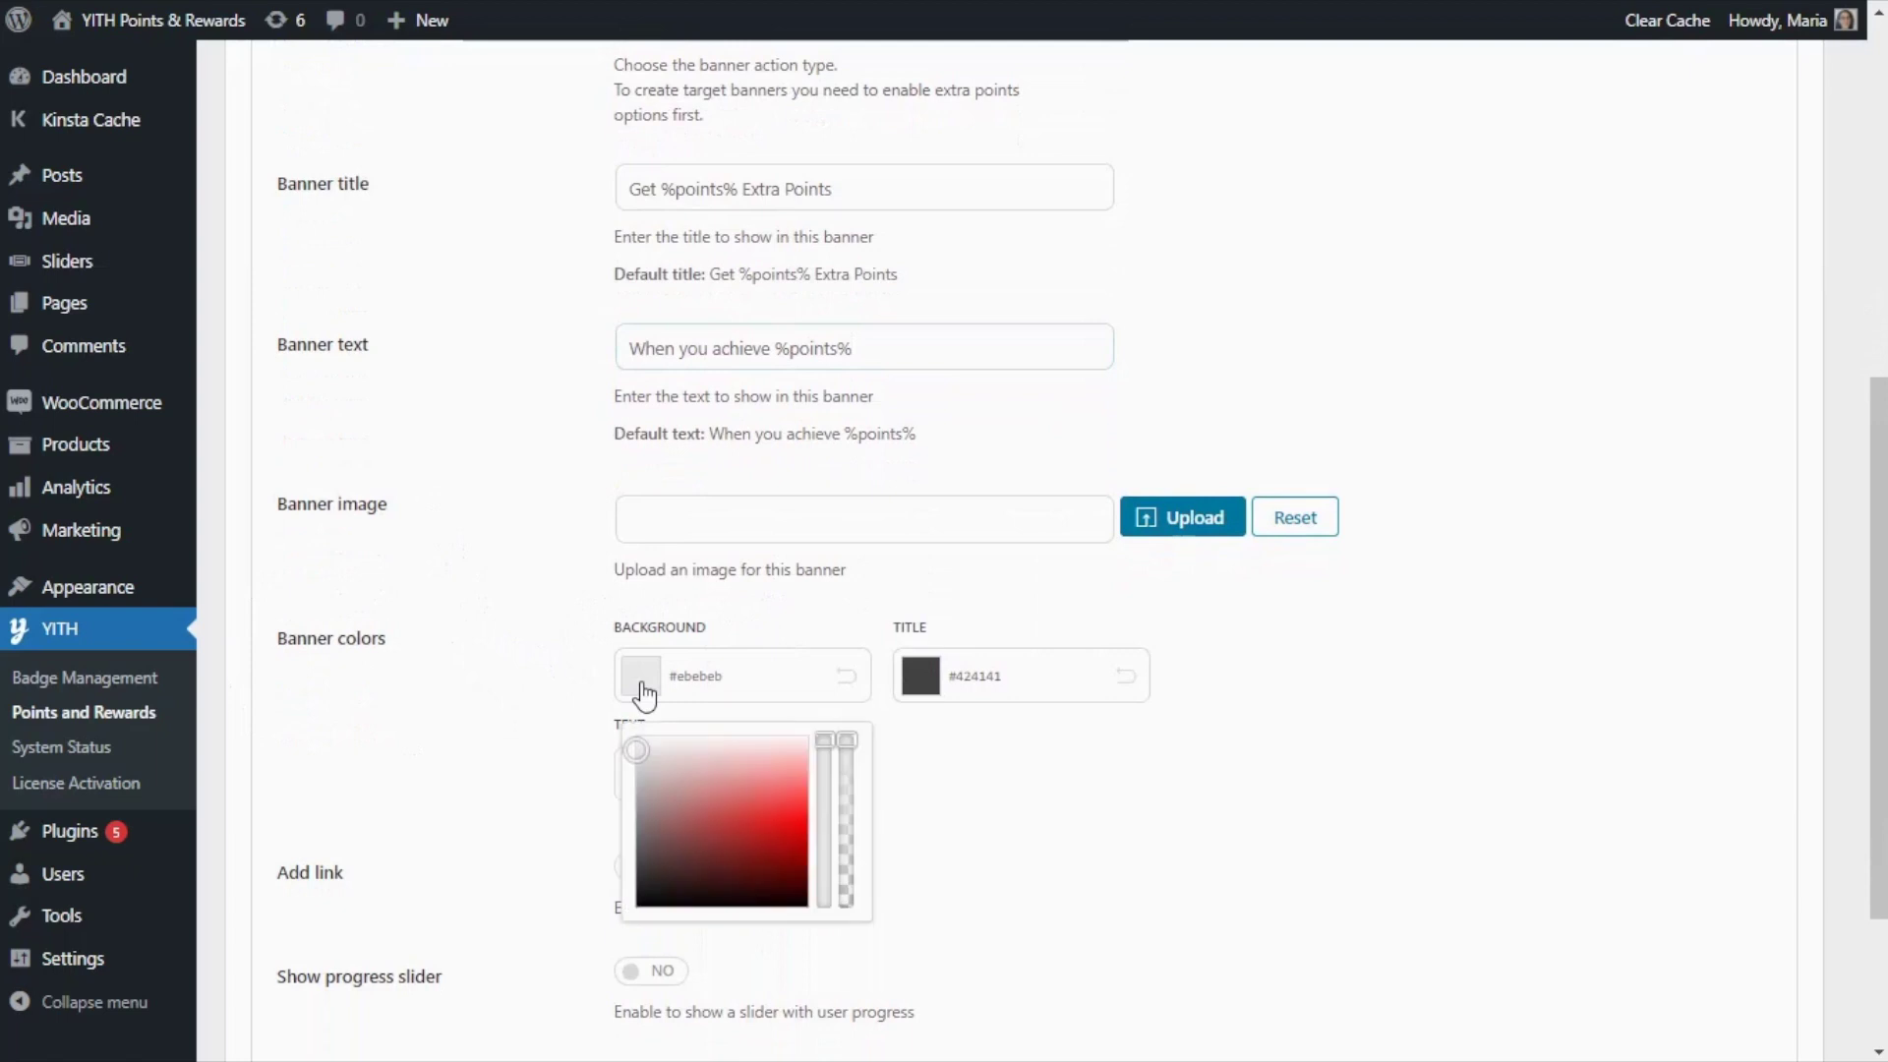
click(791, 842)
click(825, 753)
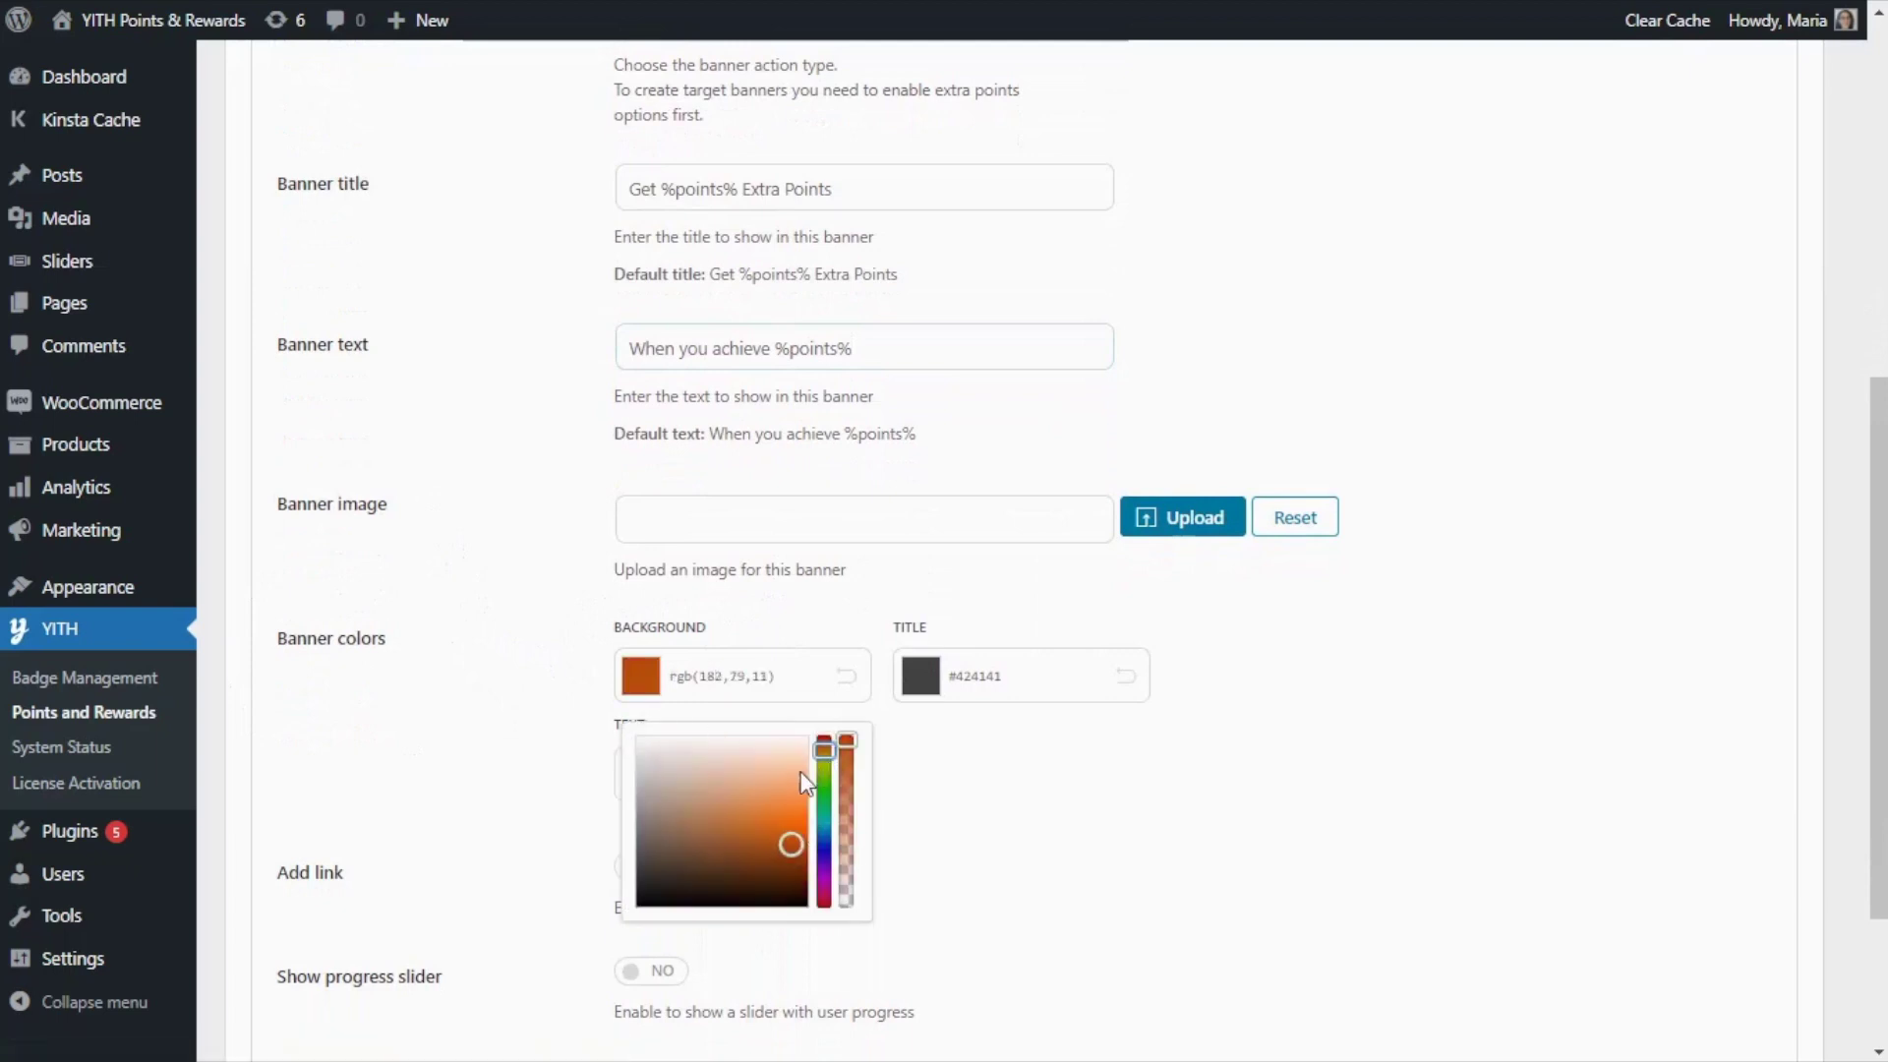
click(787, 753)
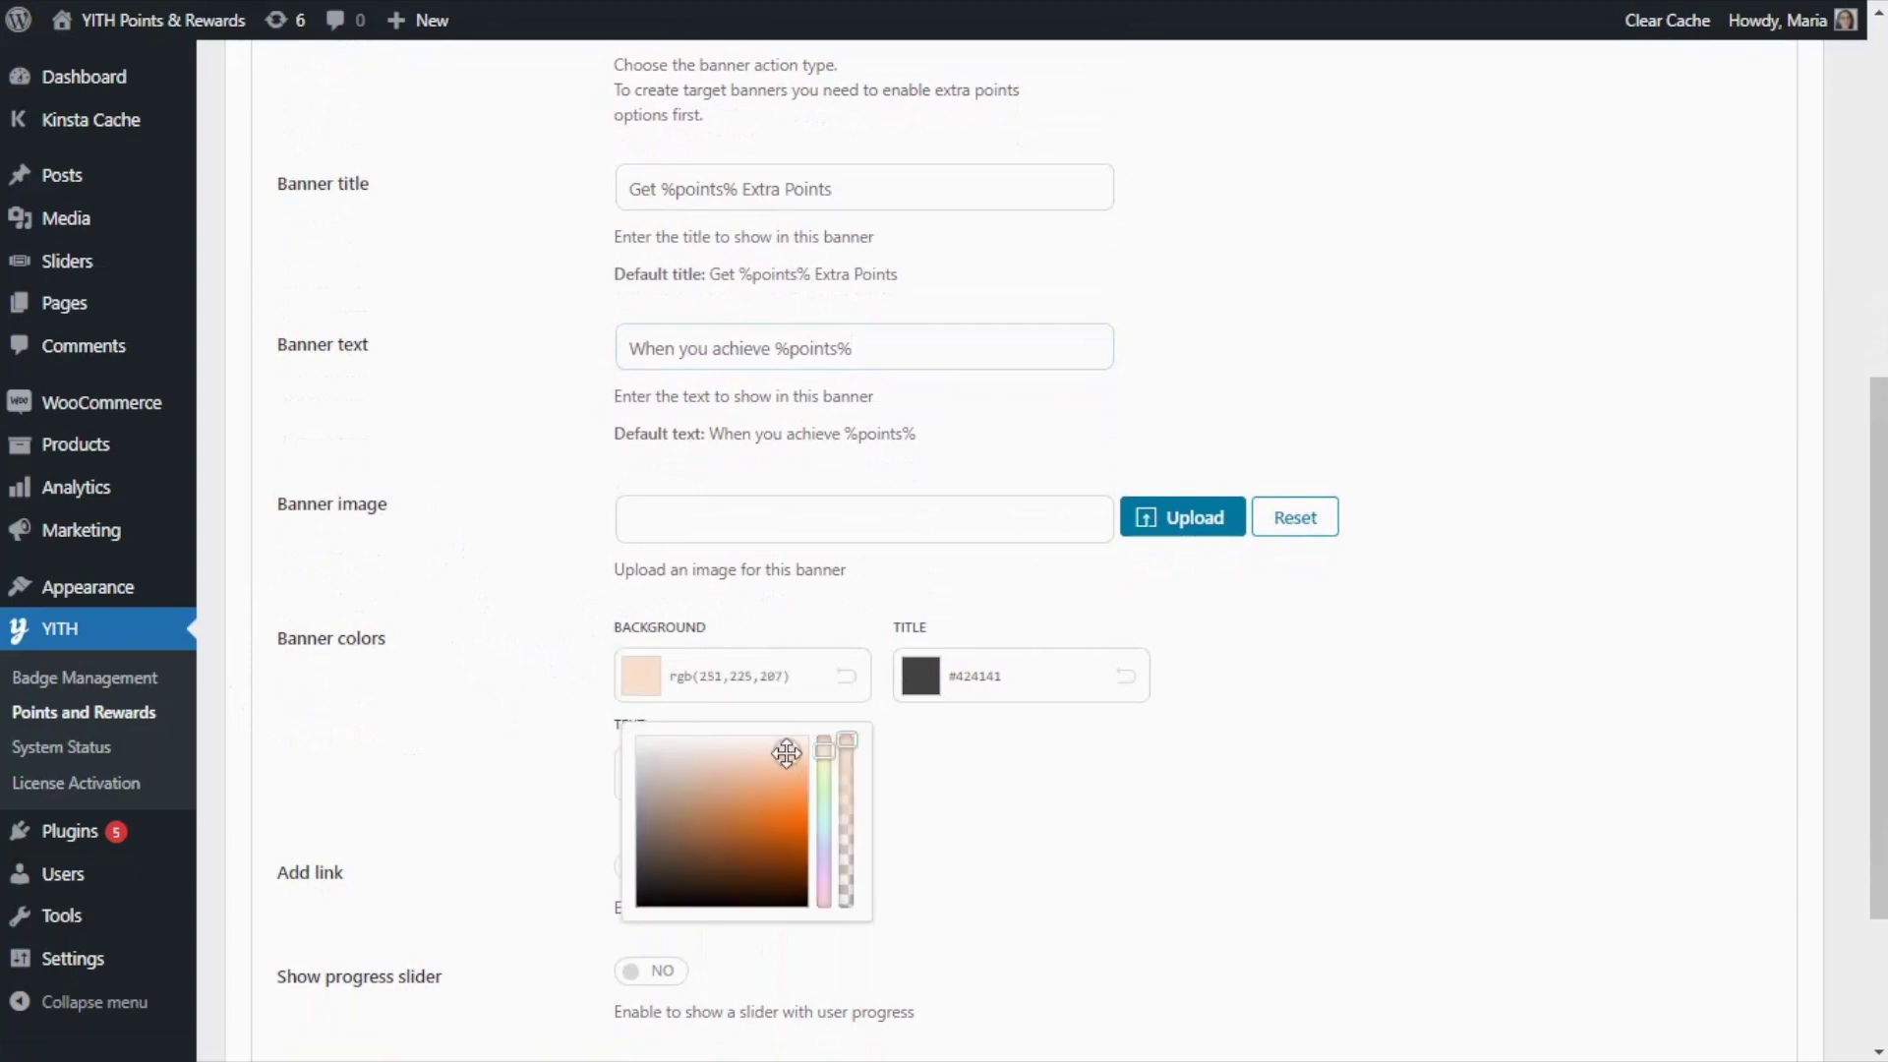
click(506, 772)
scroll(504, 777, down, 3)
click(369, 881)
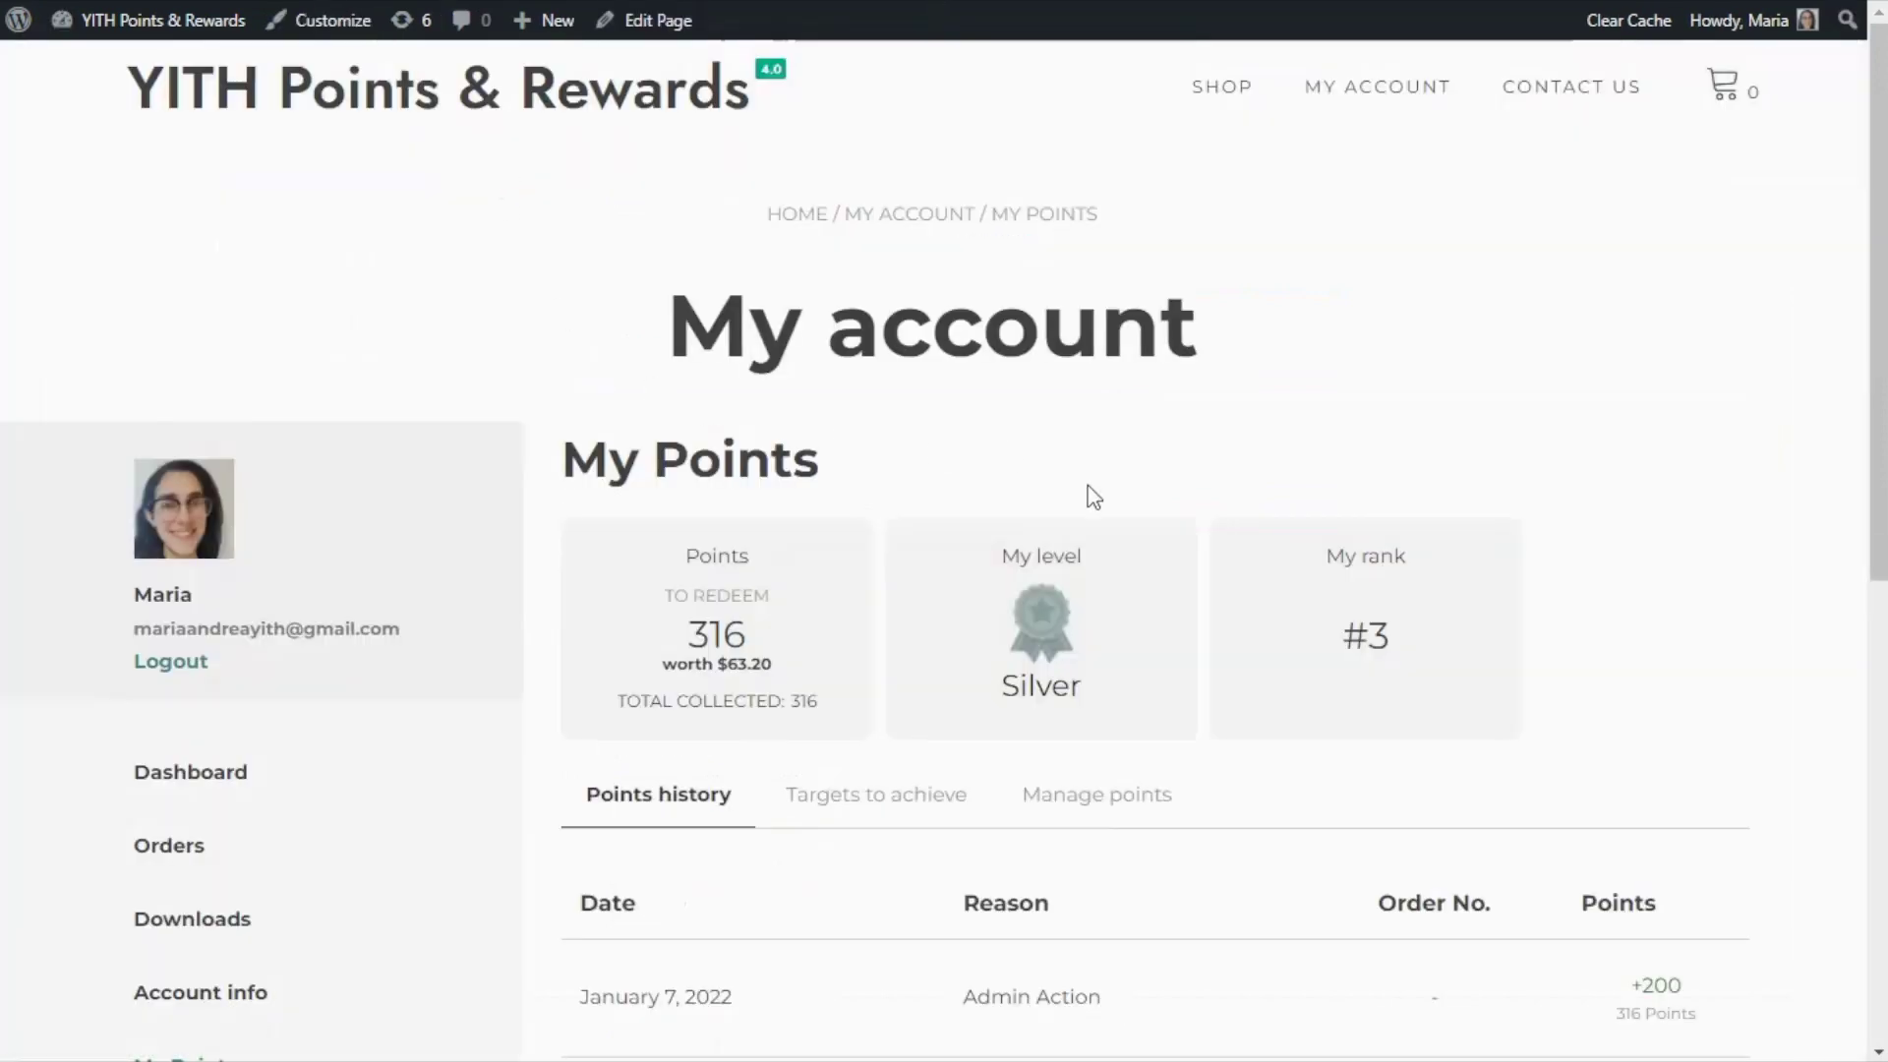
Step: Examine the full set of banners under Targets to achieve on the storefront's My Points page
scroll(1062, 521, down, 3)
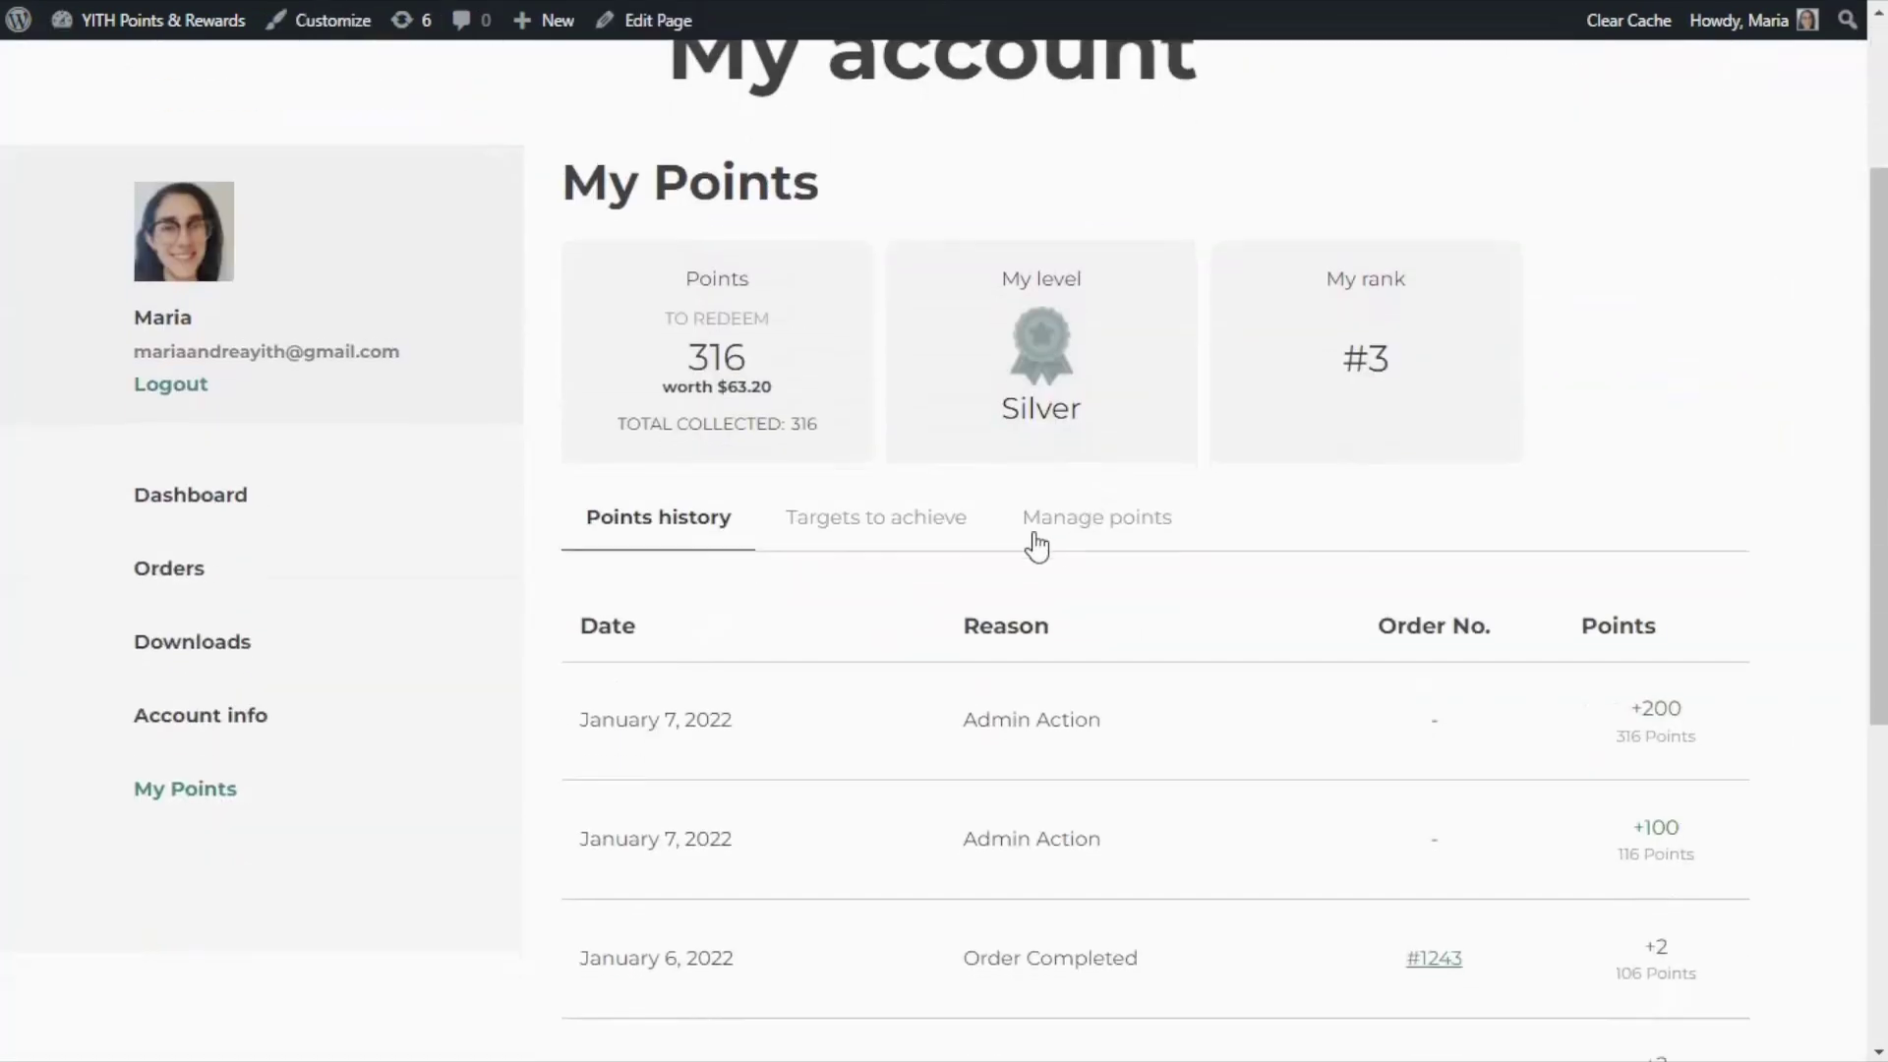
click(959, 534)
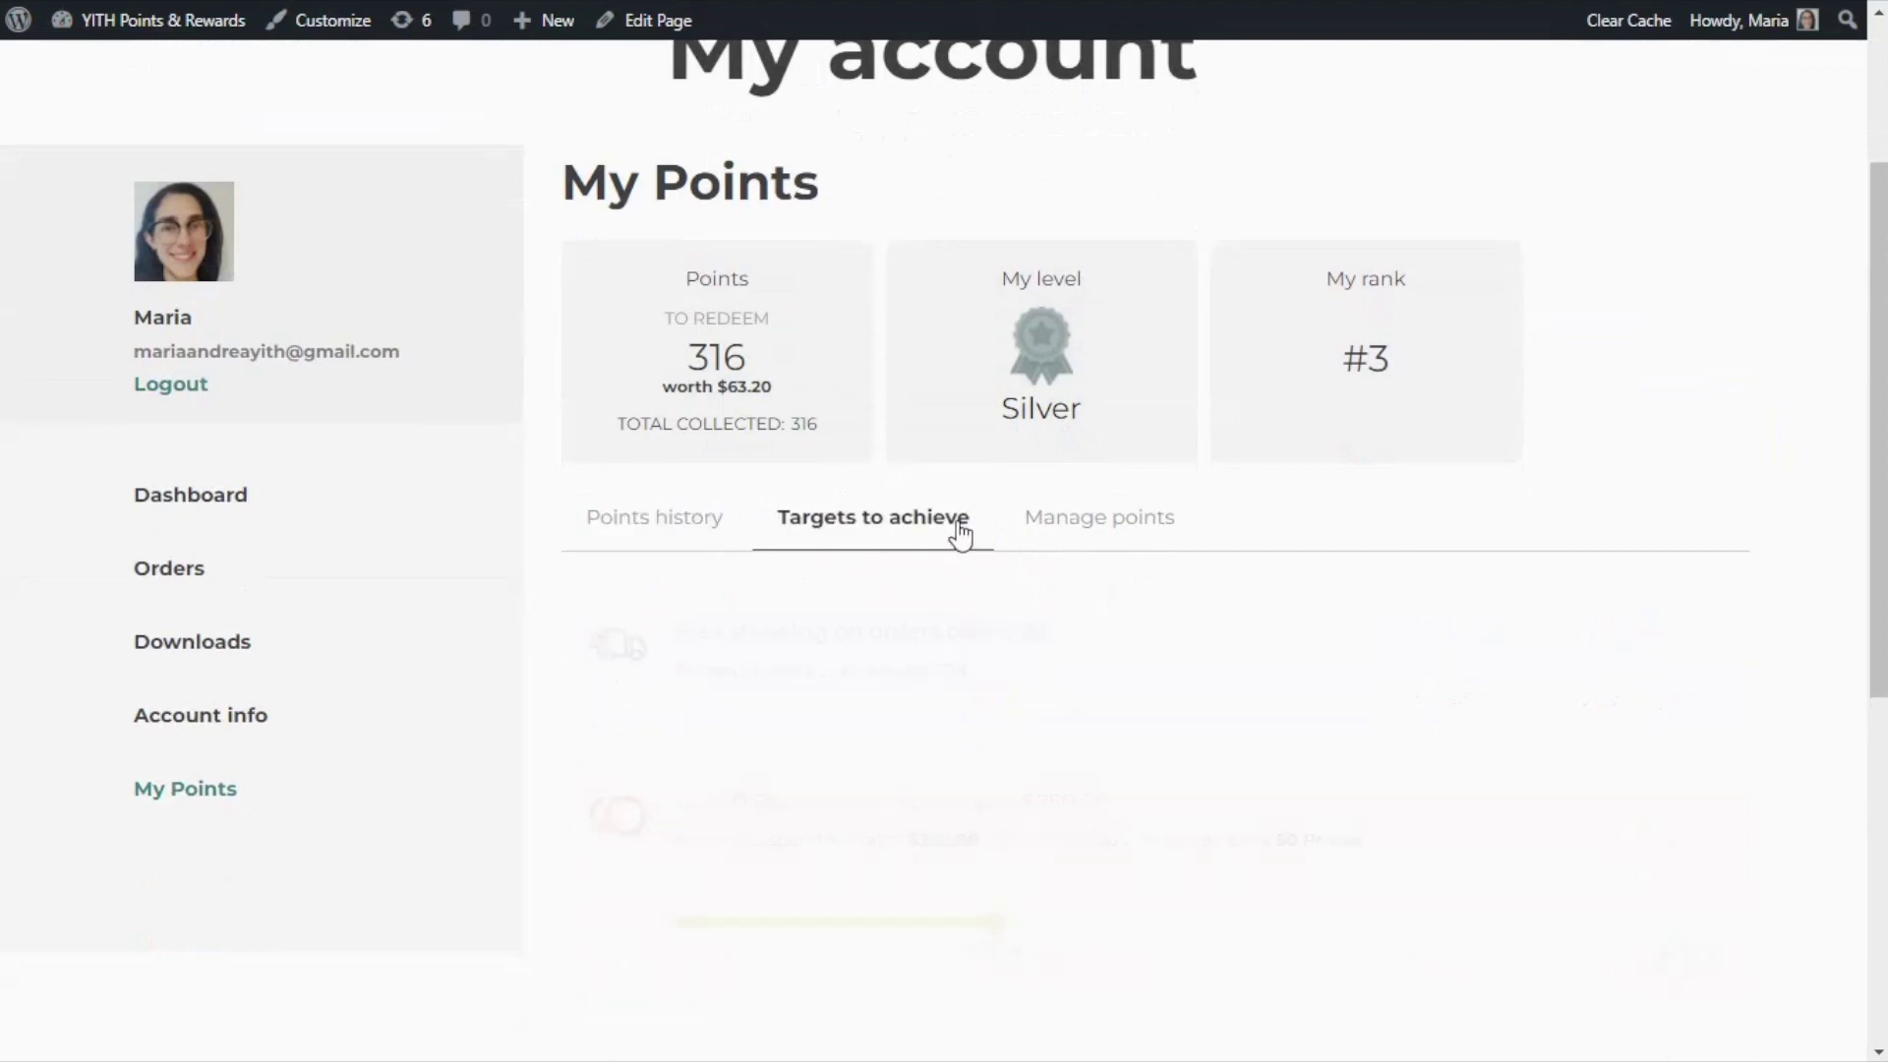
scroll(1826, 531, down, 4)
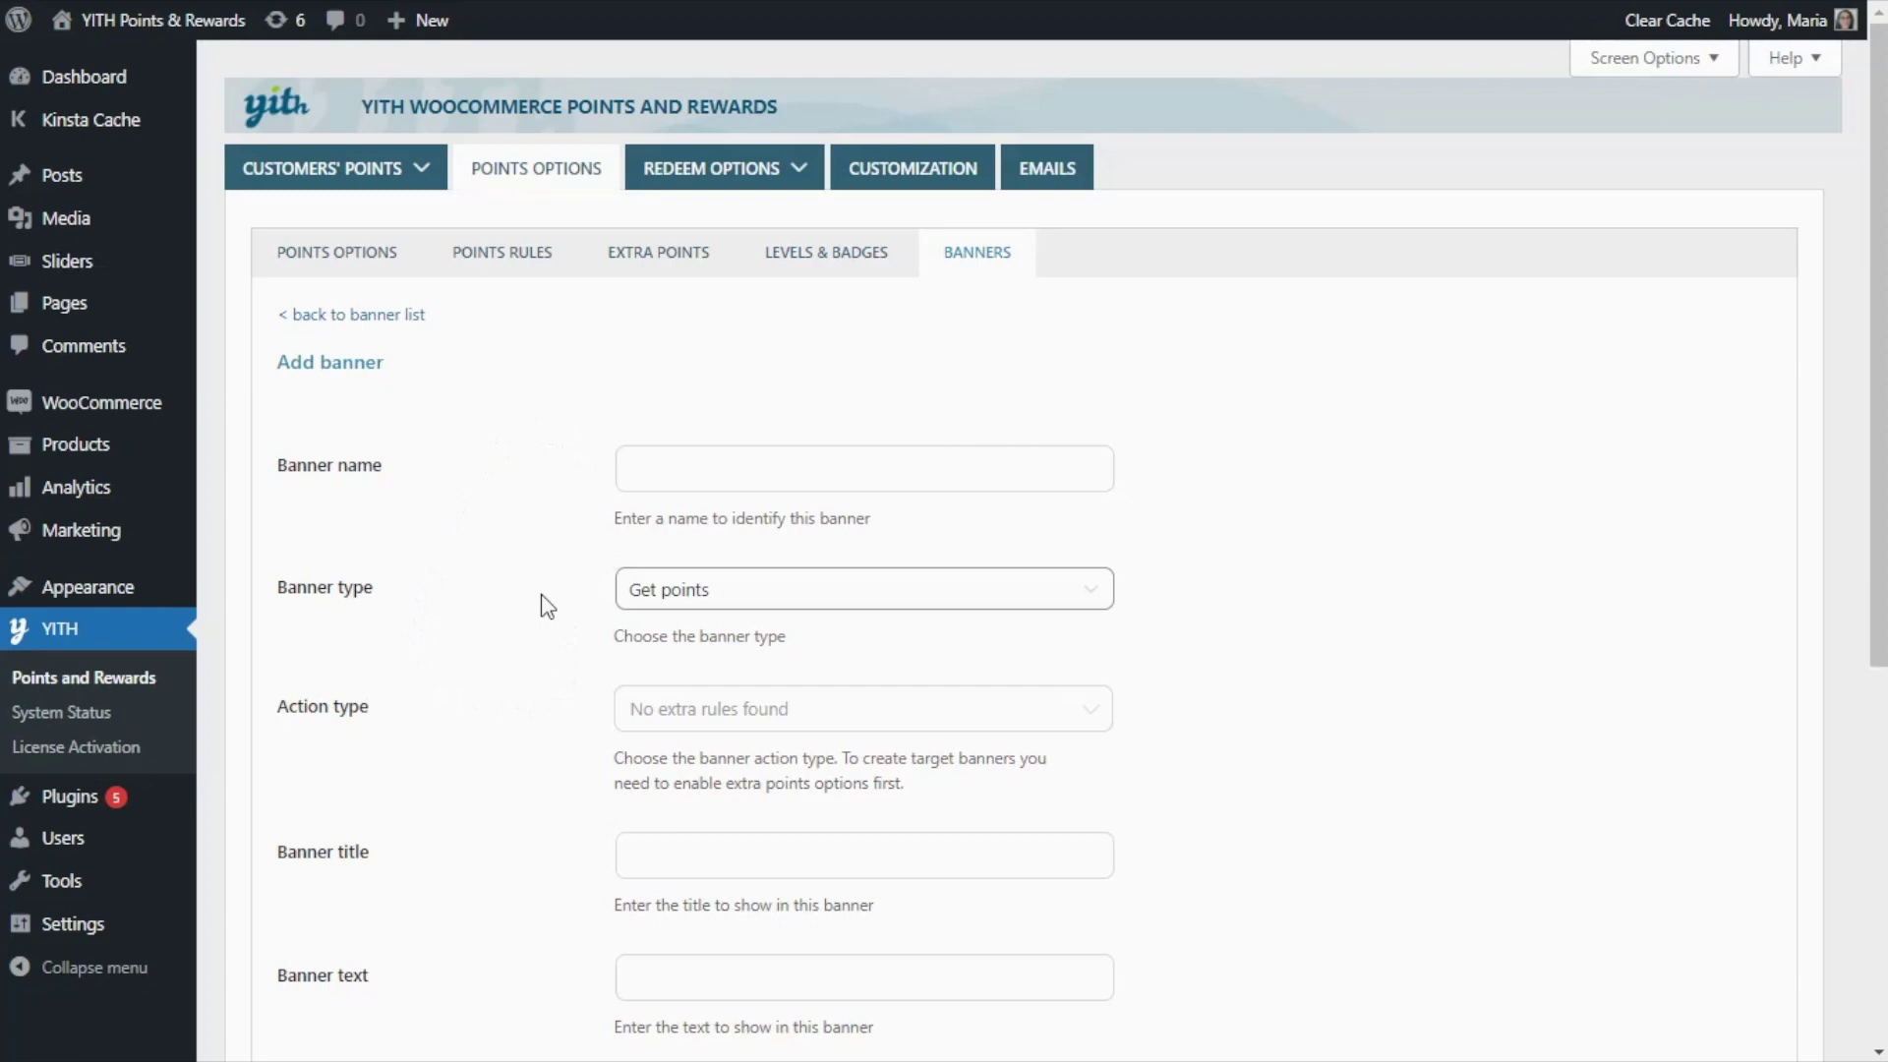
Step: In the extra points rules, enable assigning points to users that leave a product review
click(707, 263)
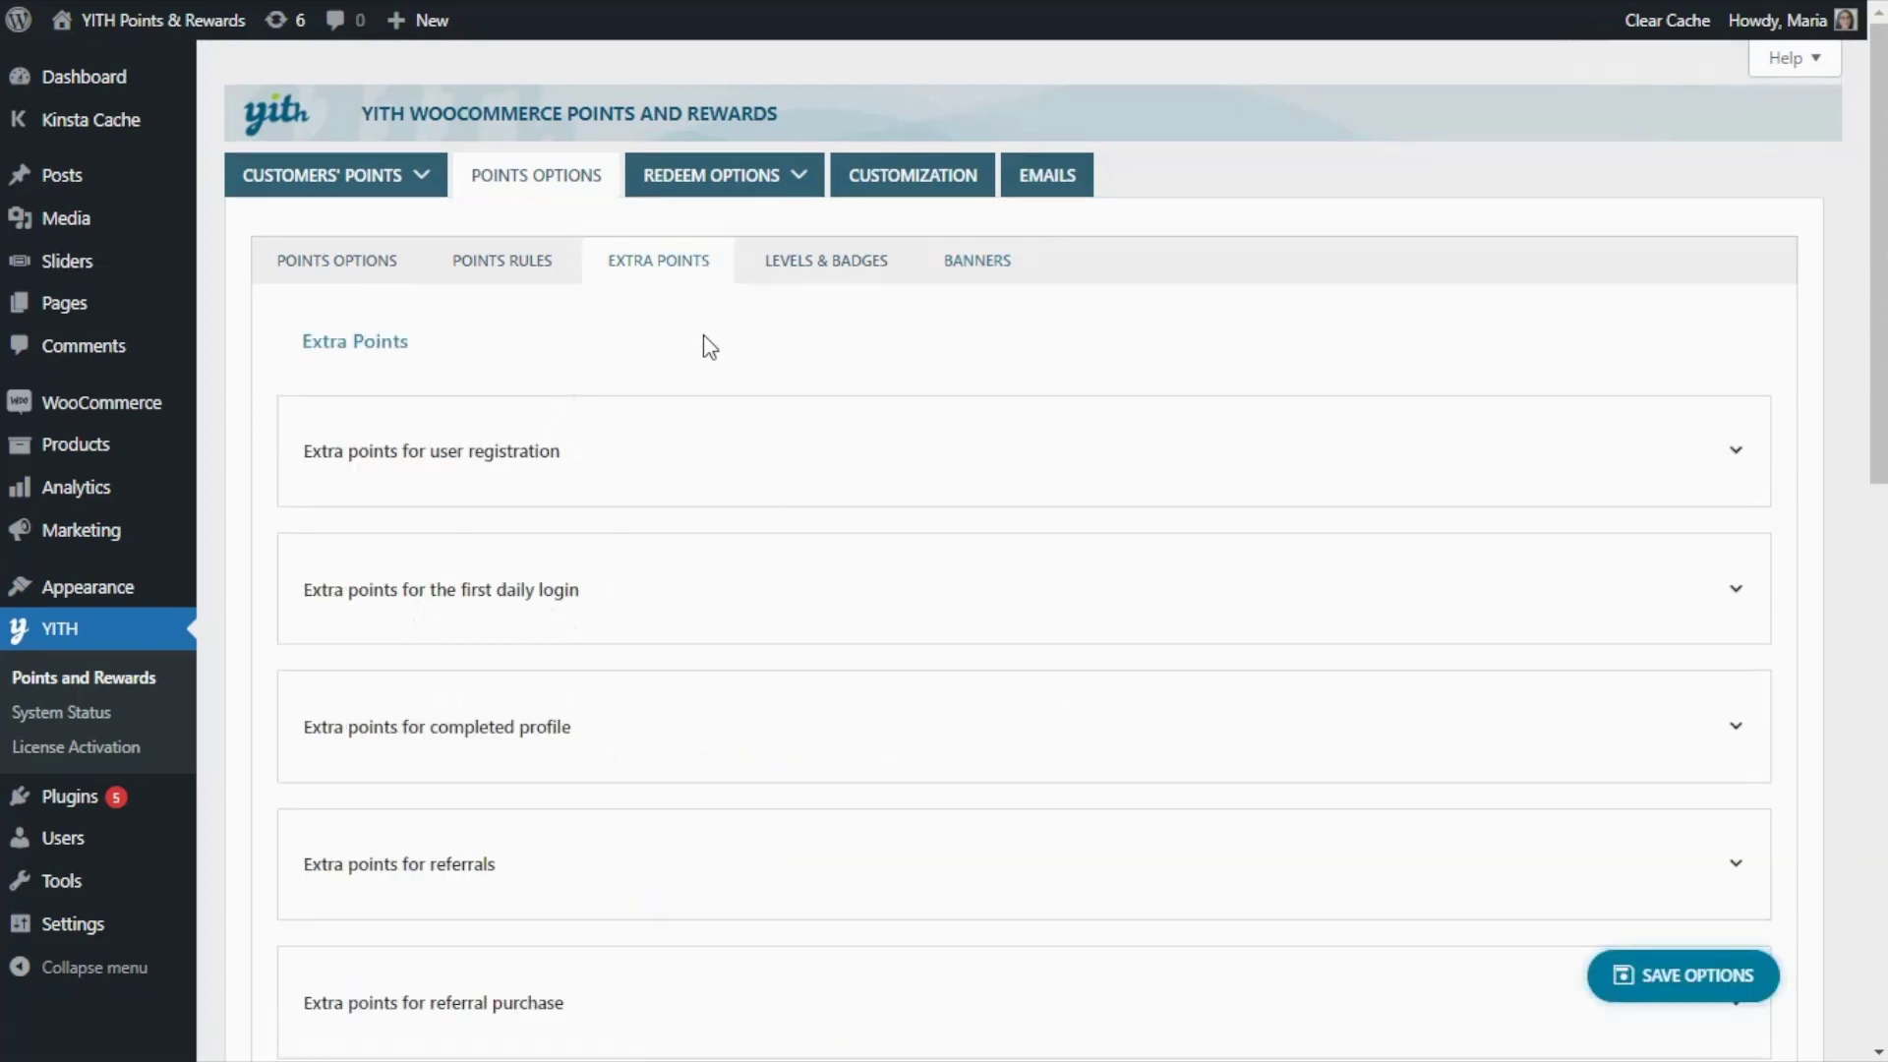
scroll(704, 349, down, 10)
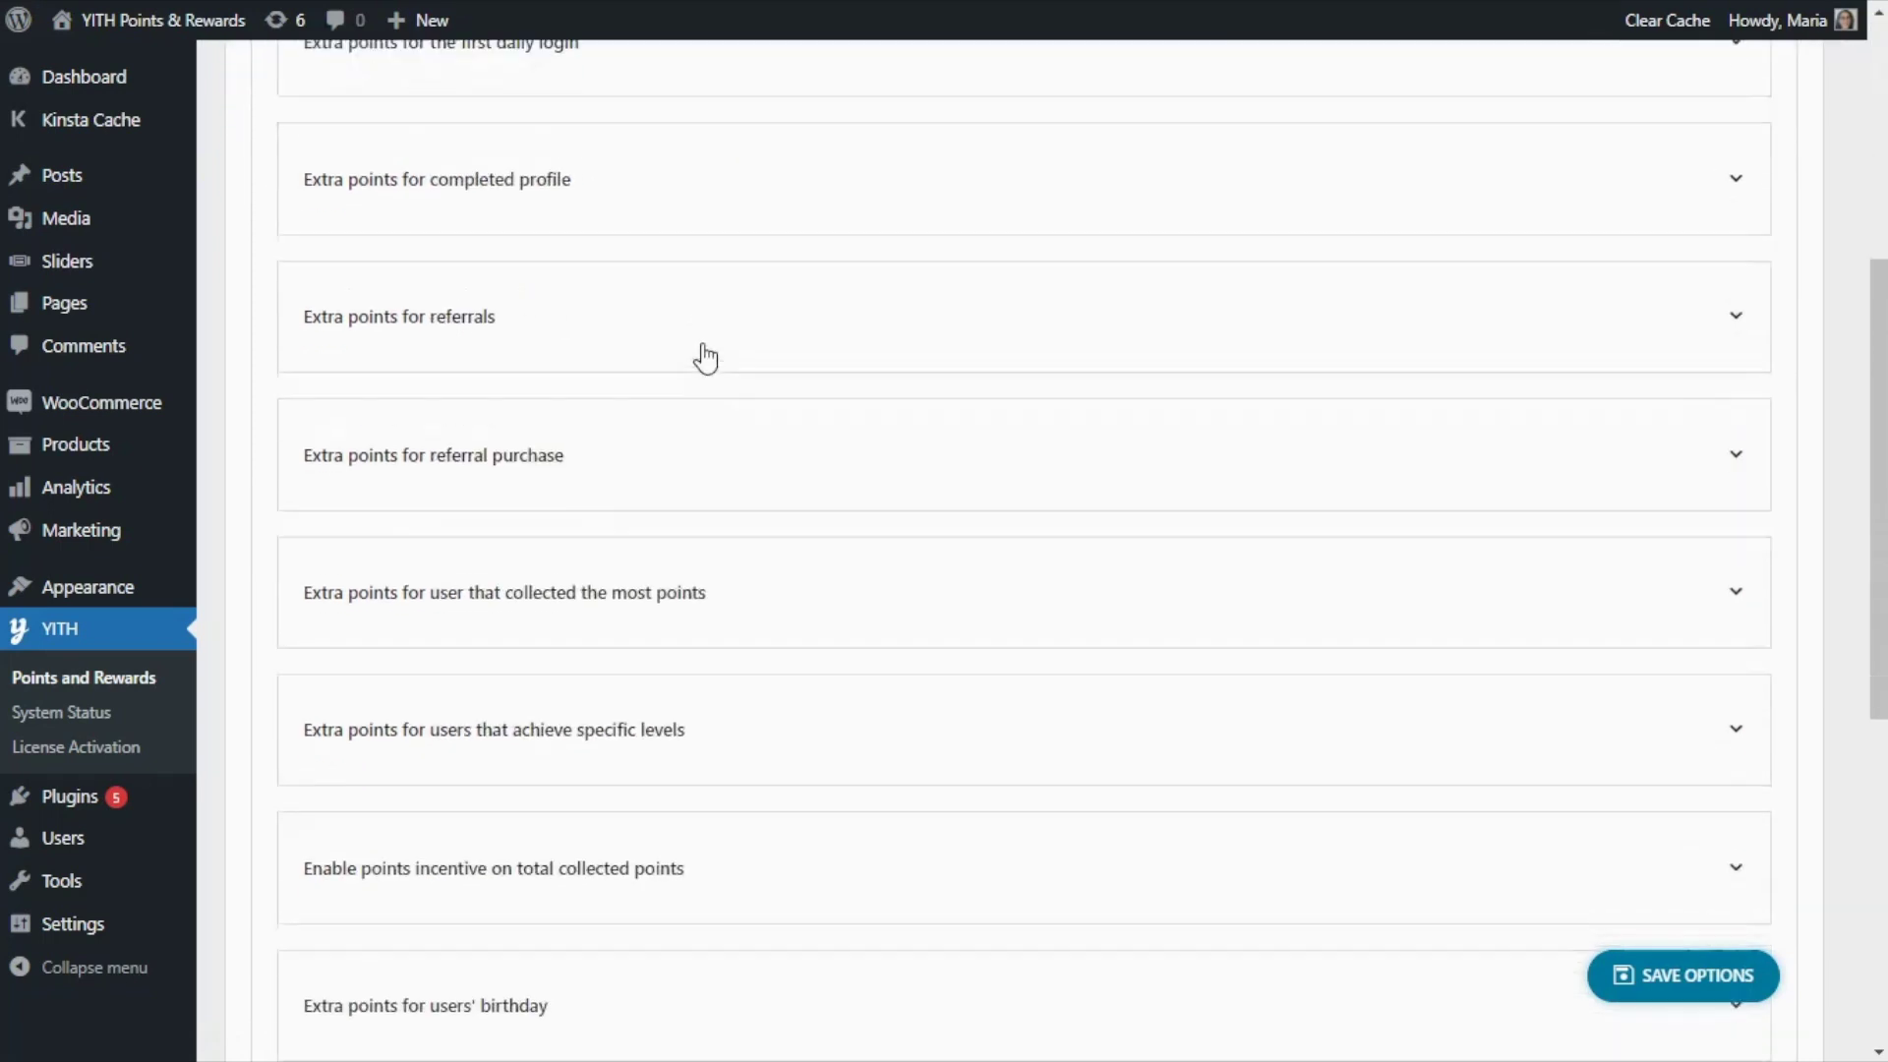
scroll(590, 590, down, 1)
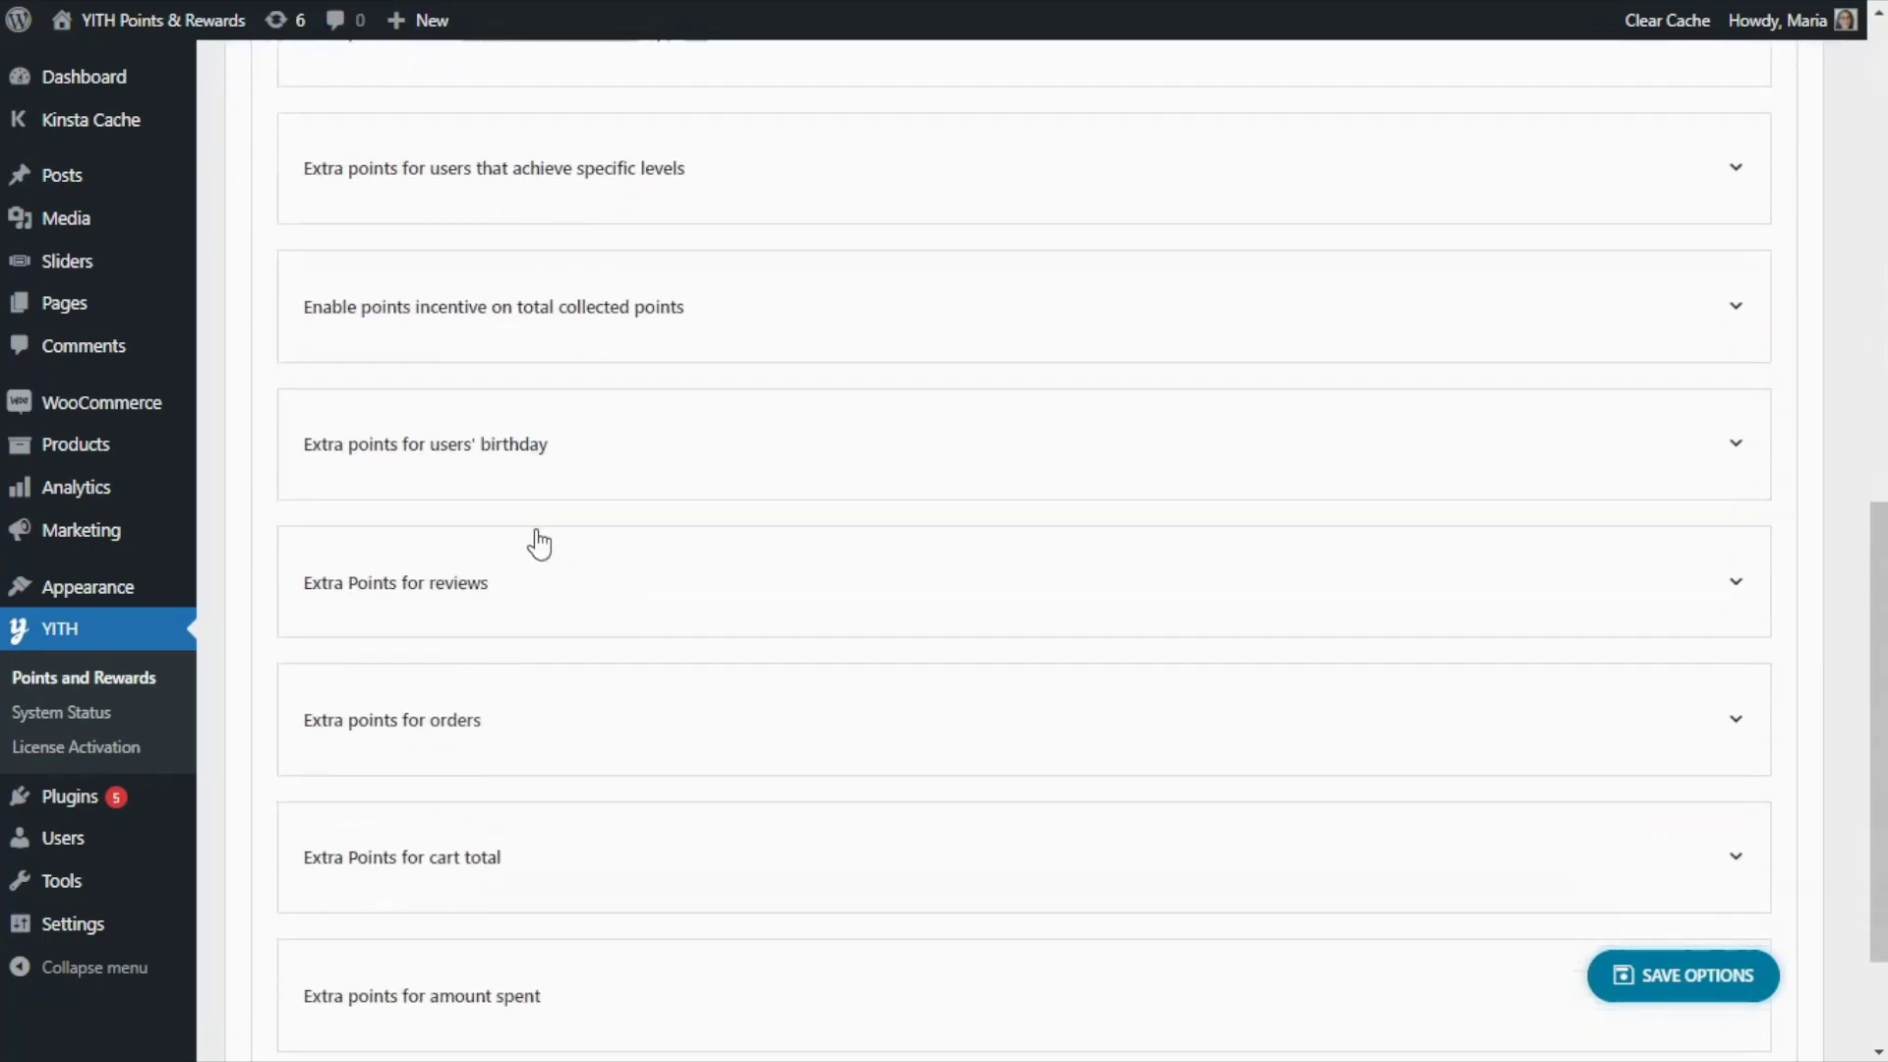
click(547, 604)
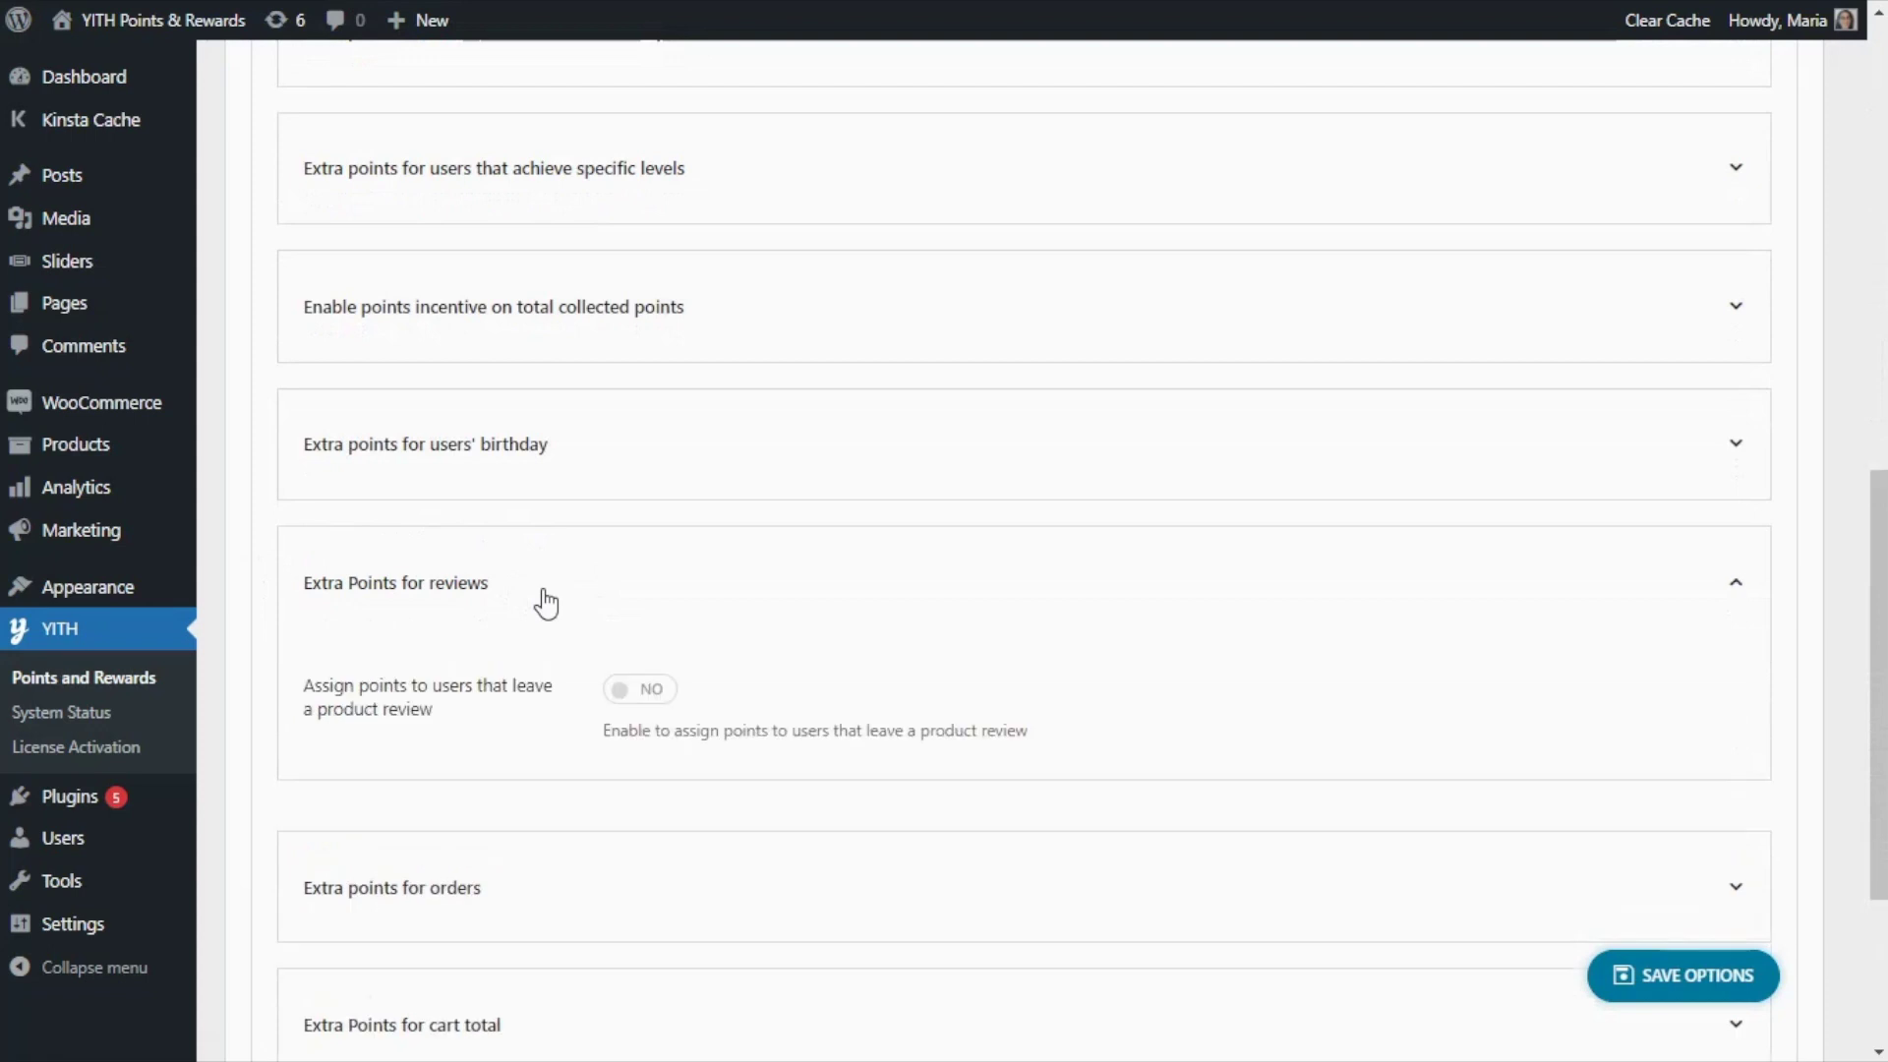
click(648, 693)
scroll(712, 706, down, 1)
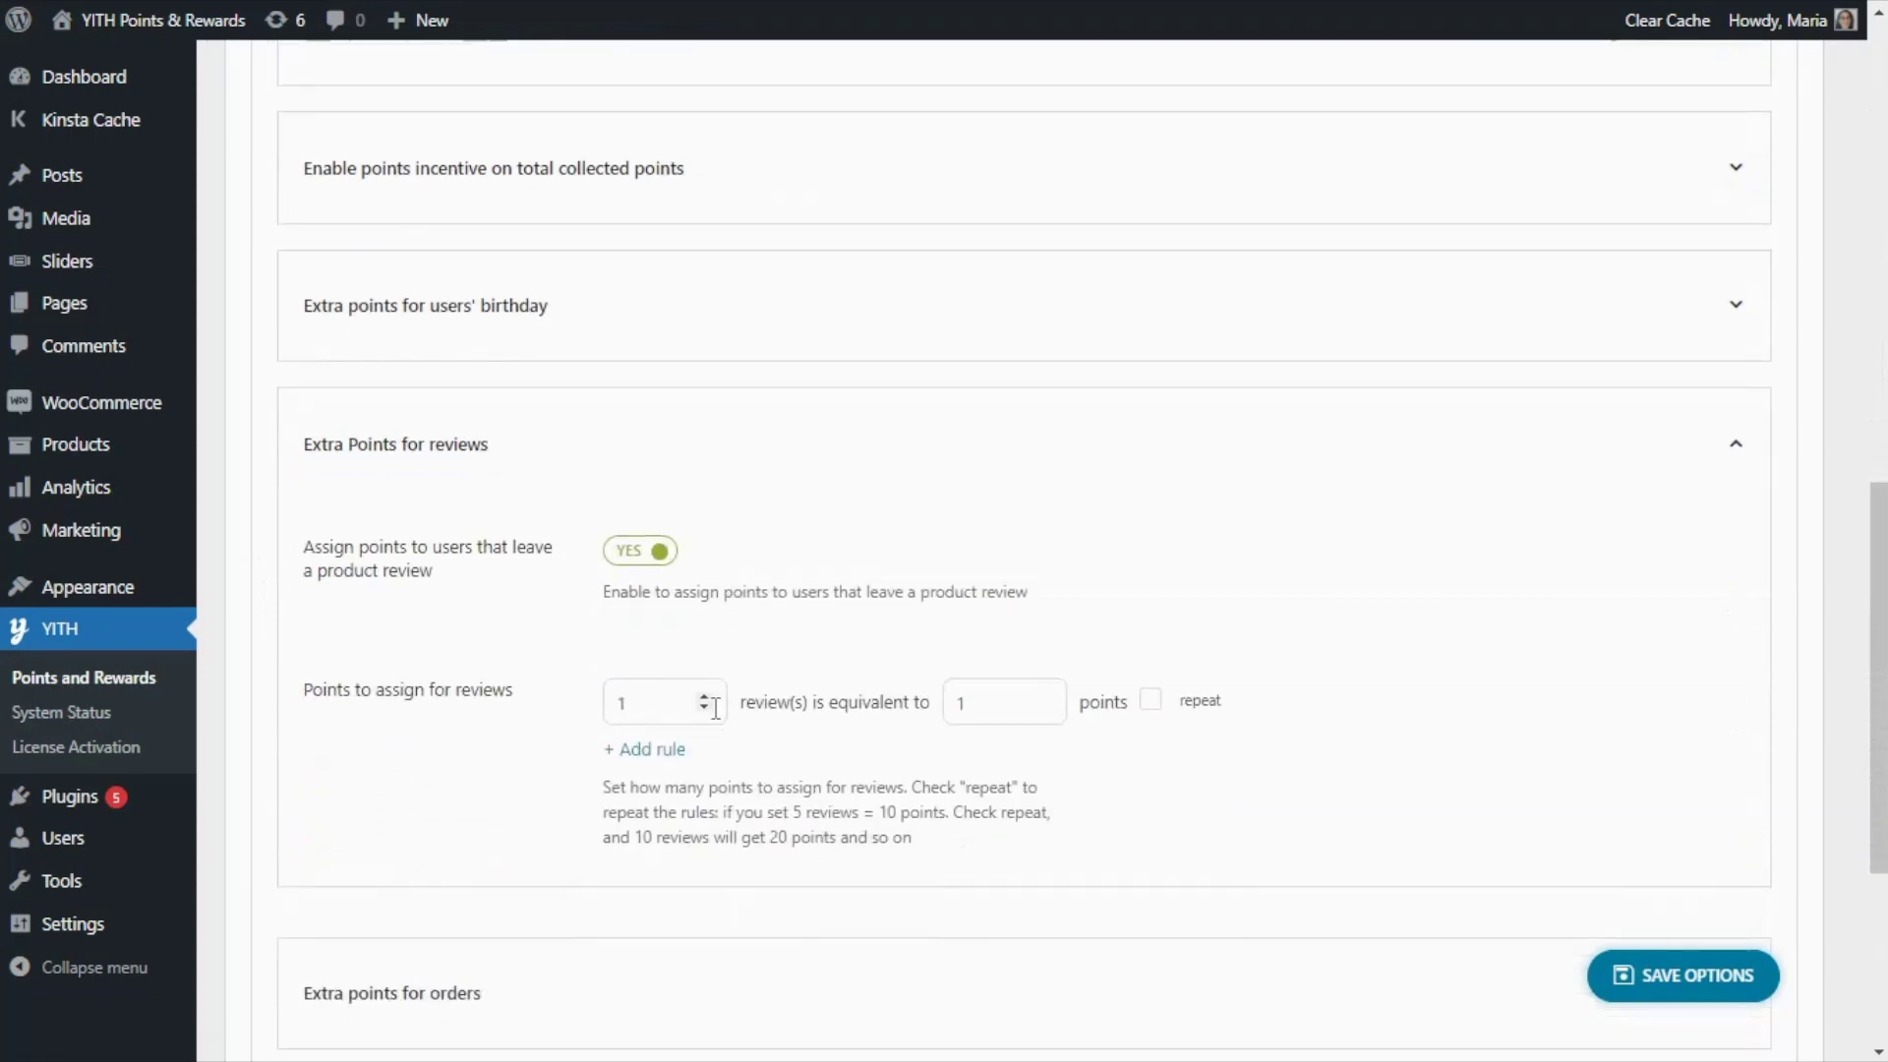
Step: Set the review rule so 1 review is equivalent to 2 points, and turn on its repeat option
scroll(715, 706, down, 2)
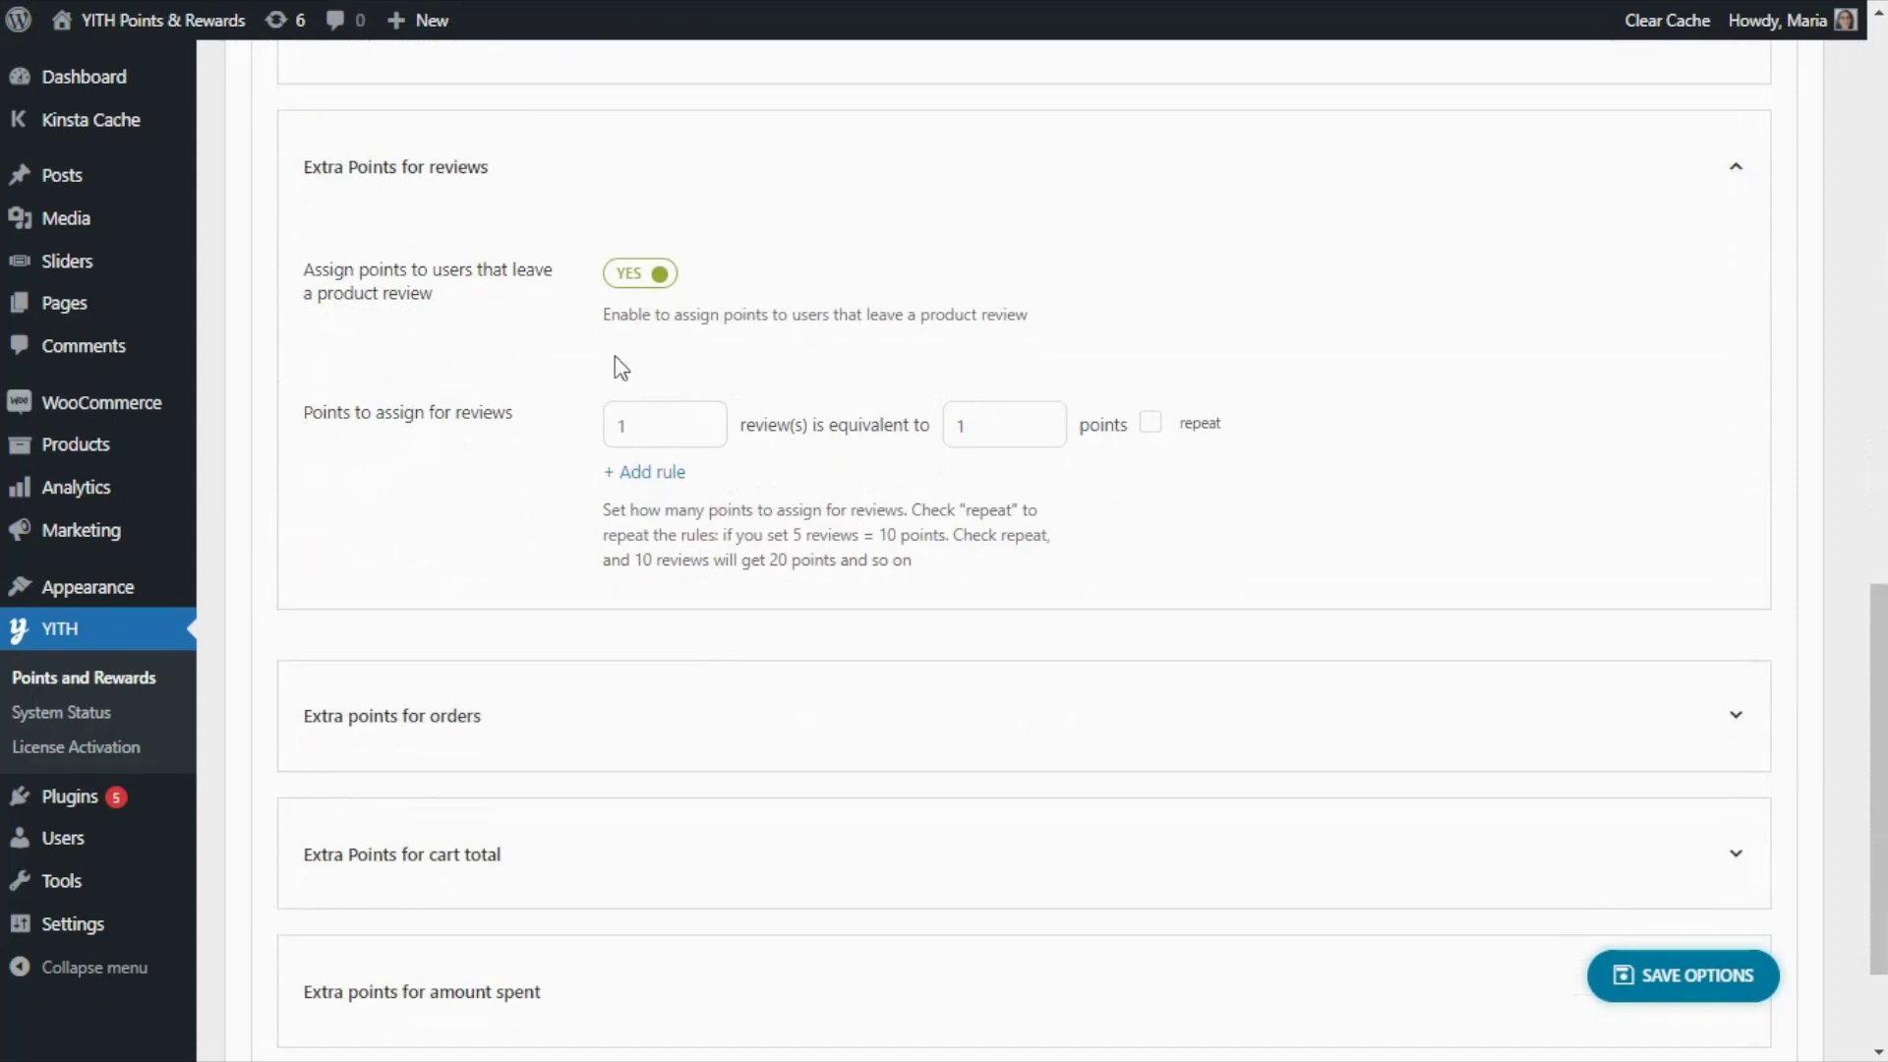
scroll(777, 462, up, 1)
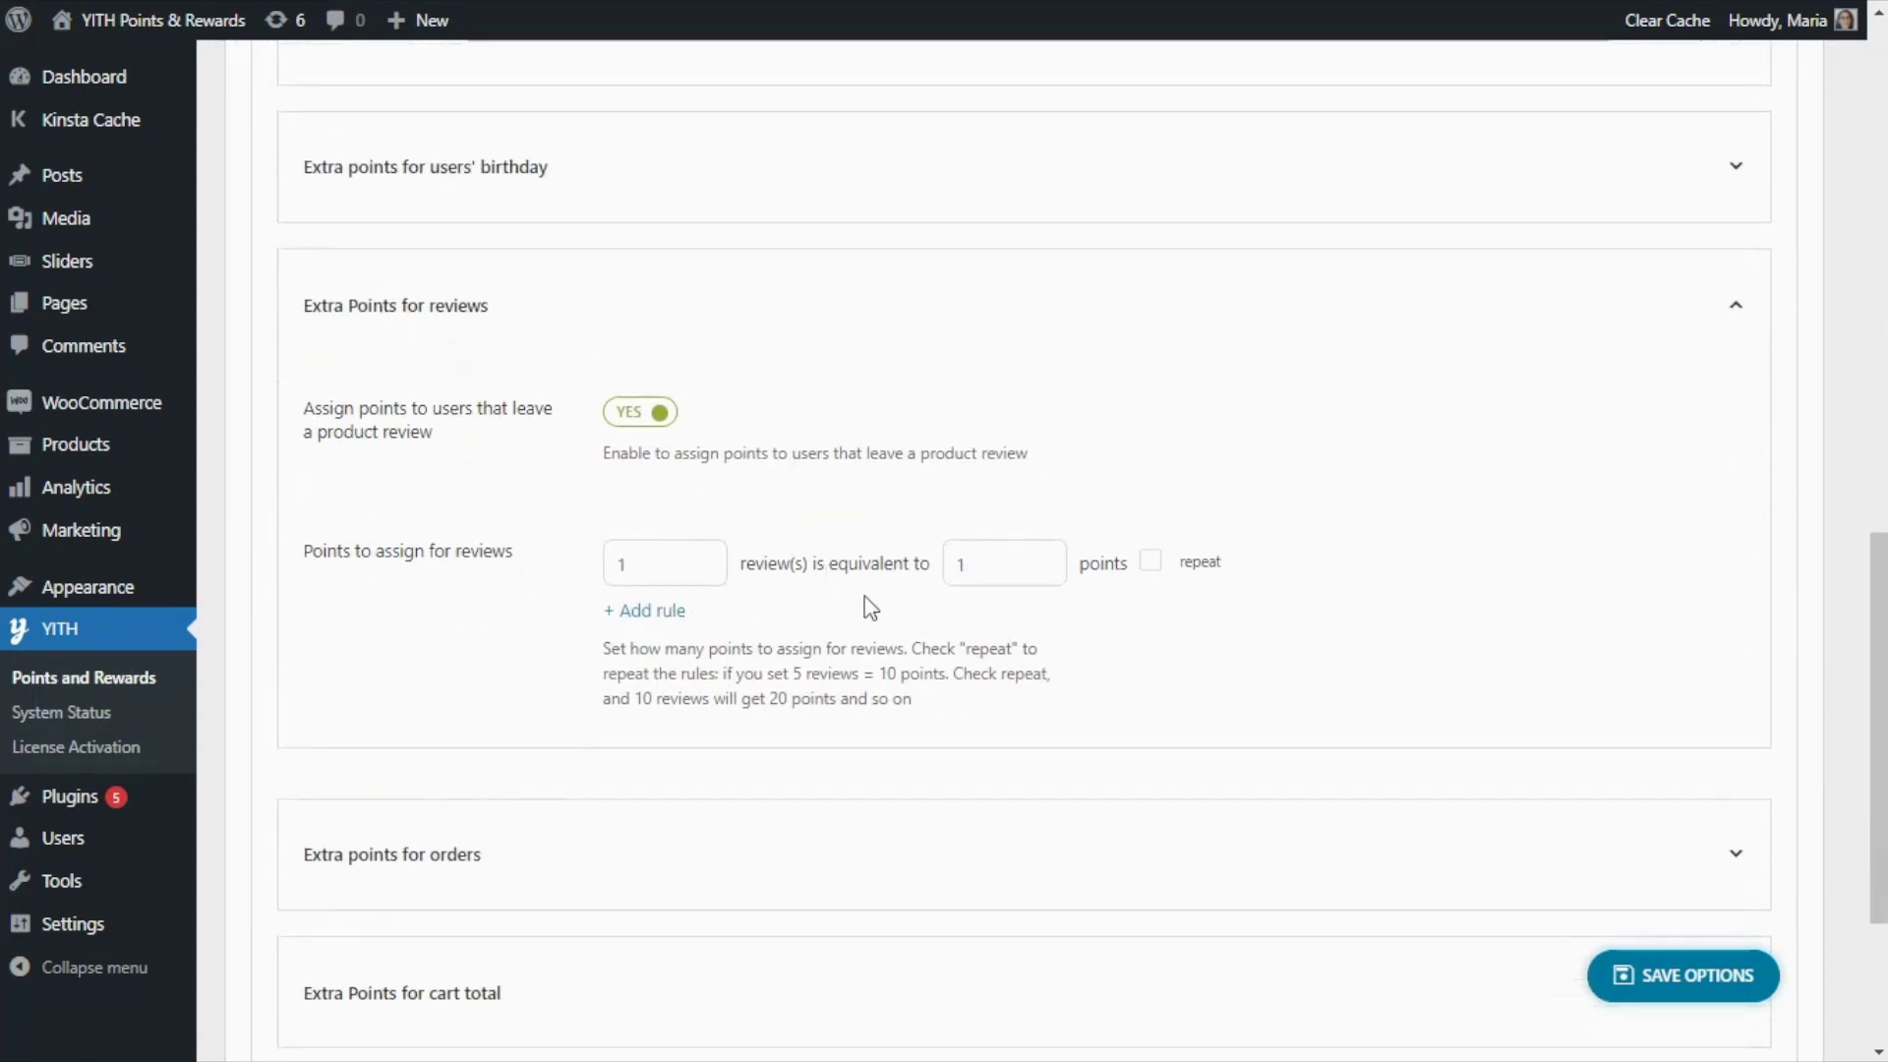
double_click(959, 563)
text(2)
click(1151, 566)
click(1151, 567)
click(1153, 565)
Step: Enable extra points for referral link signup with 5 points to assign, and save the extra points options
scroll(865, 443, up, 5)
scroll(841, 459, up, 6)
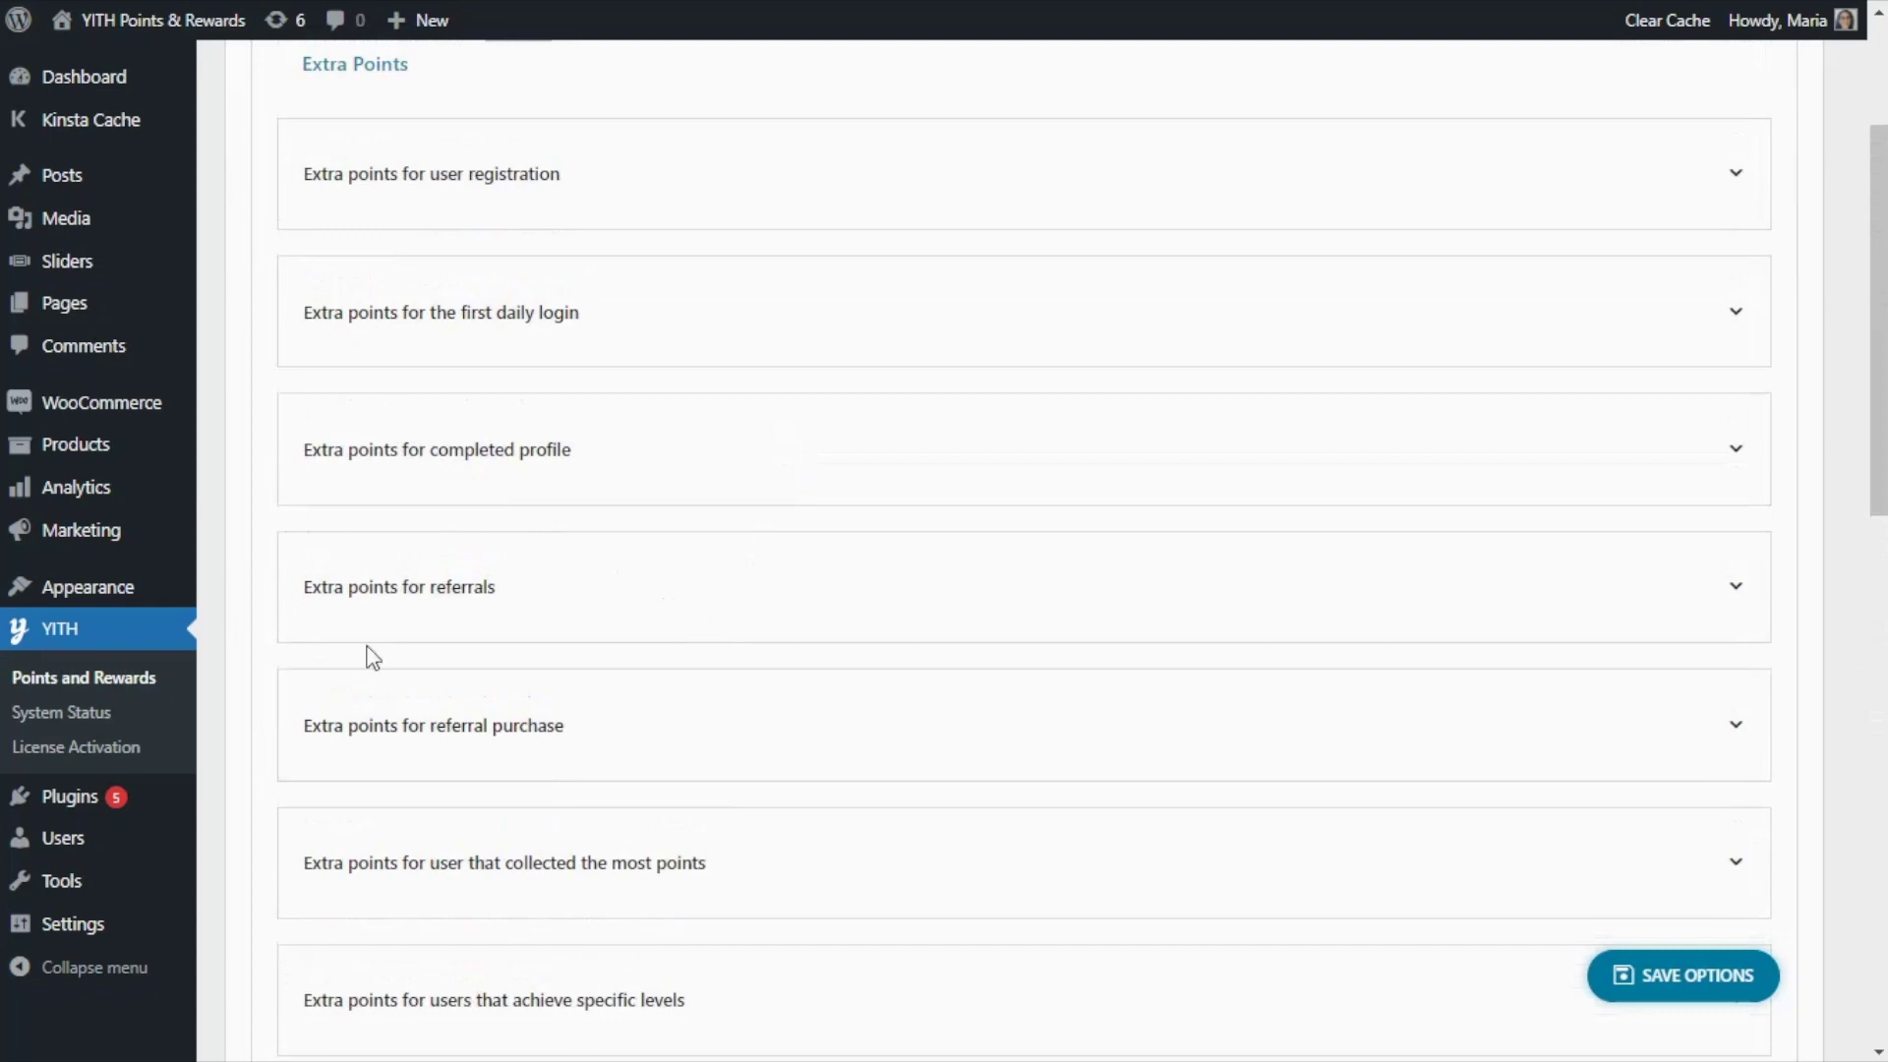
click(561, 595)
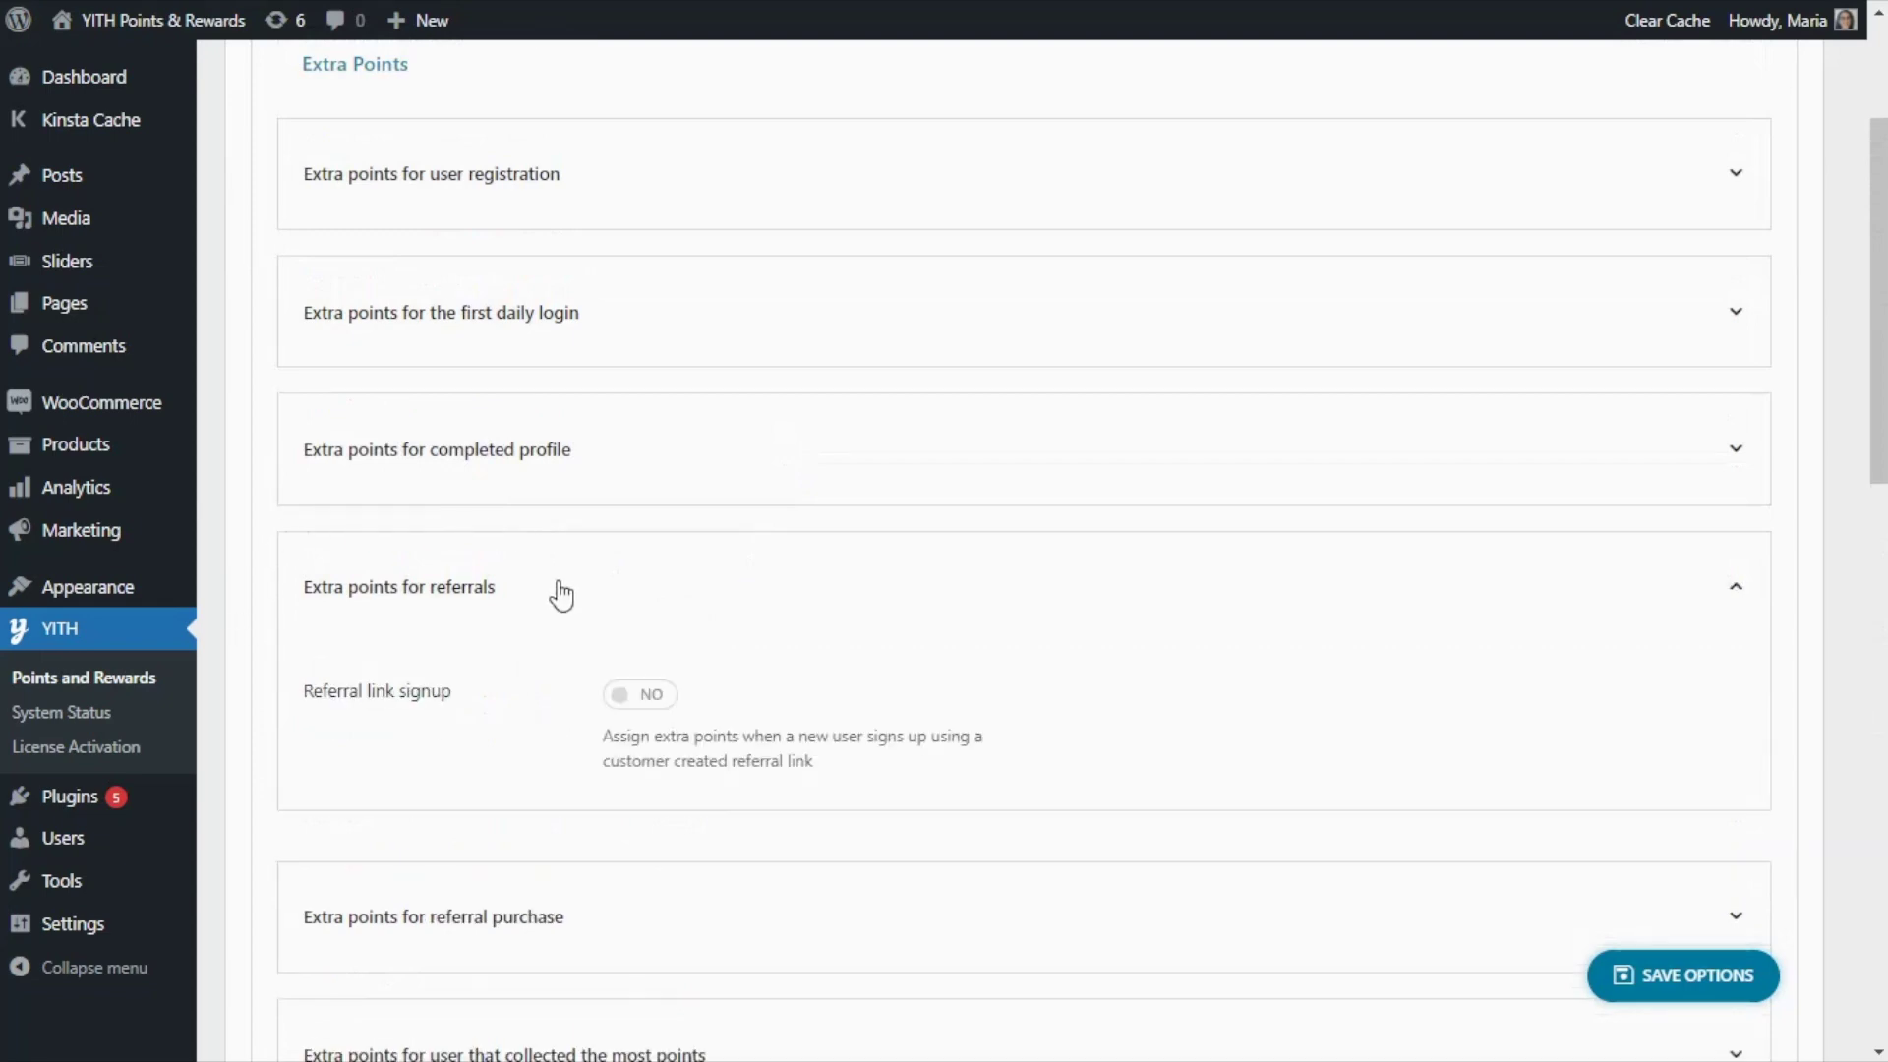
click(649, 697)
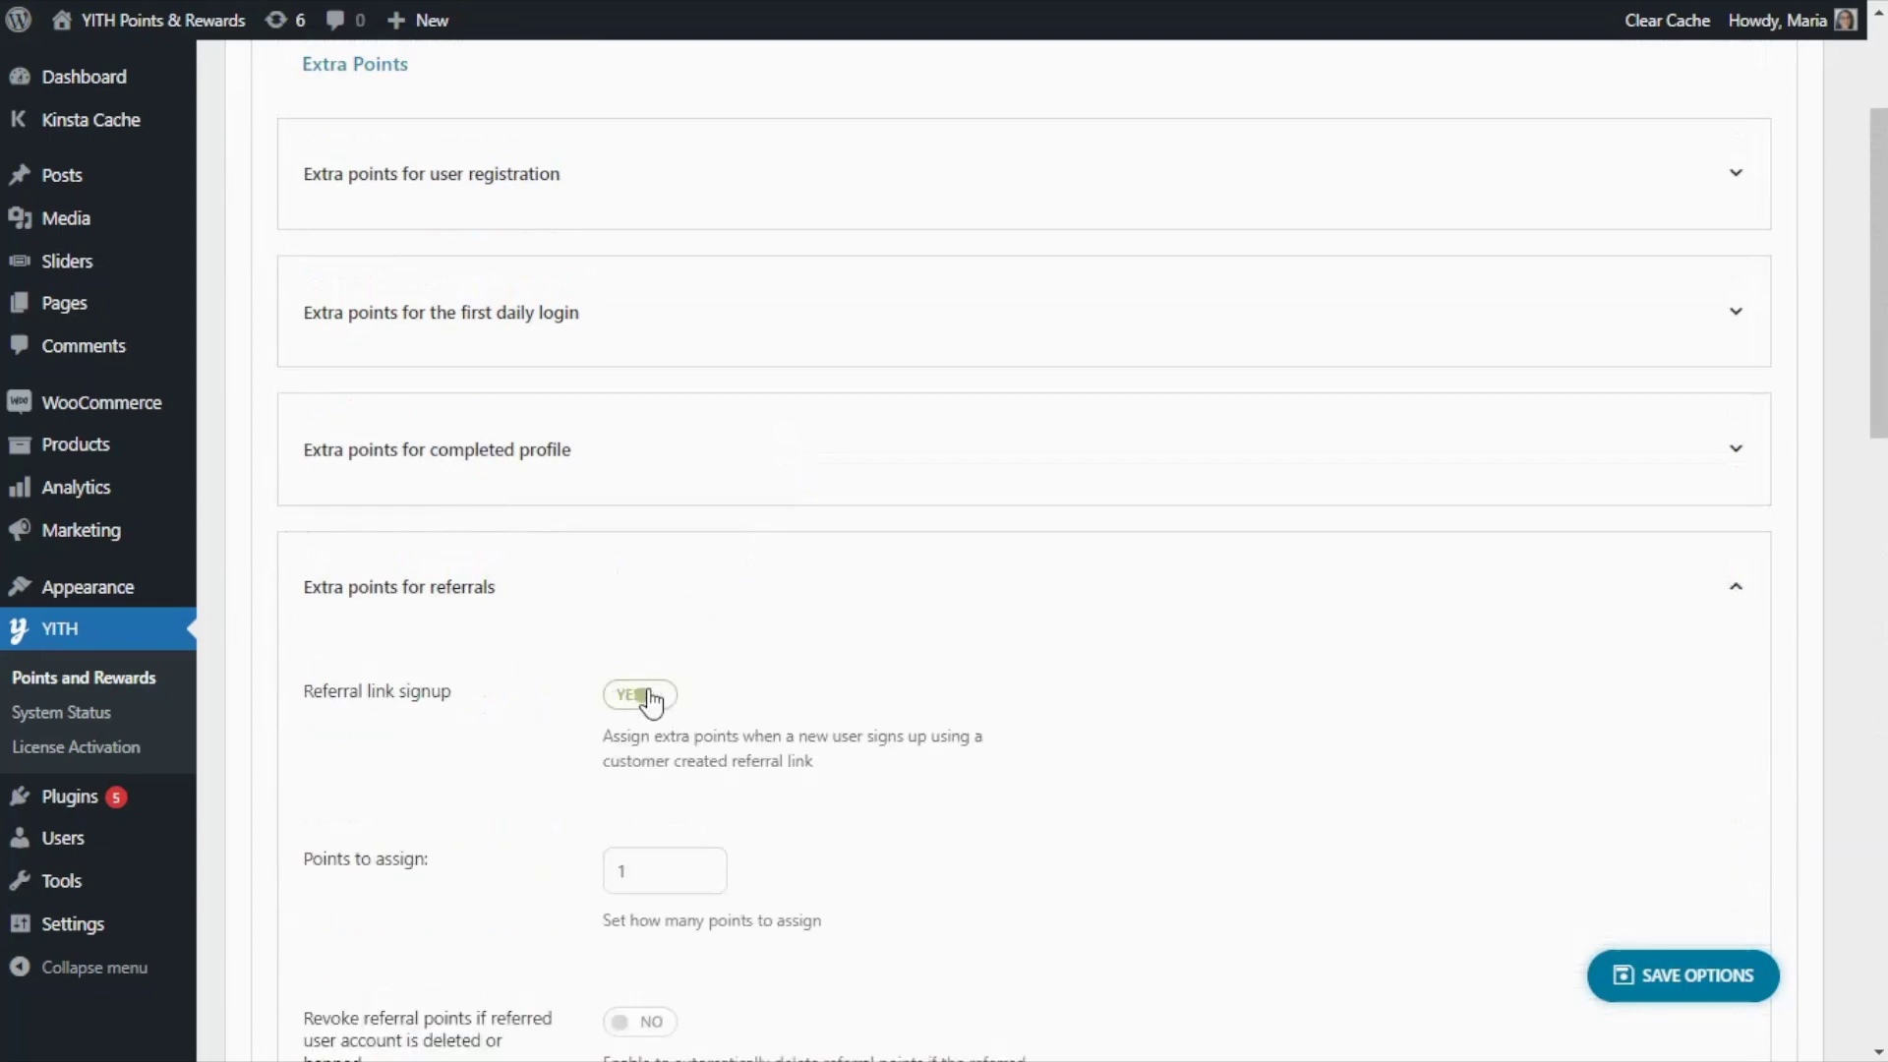
scroll(657, 669, down, 3)
drag(660, 612, 594, 606)
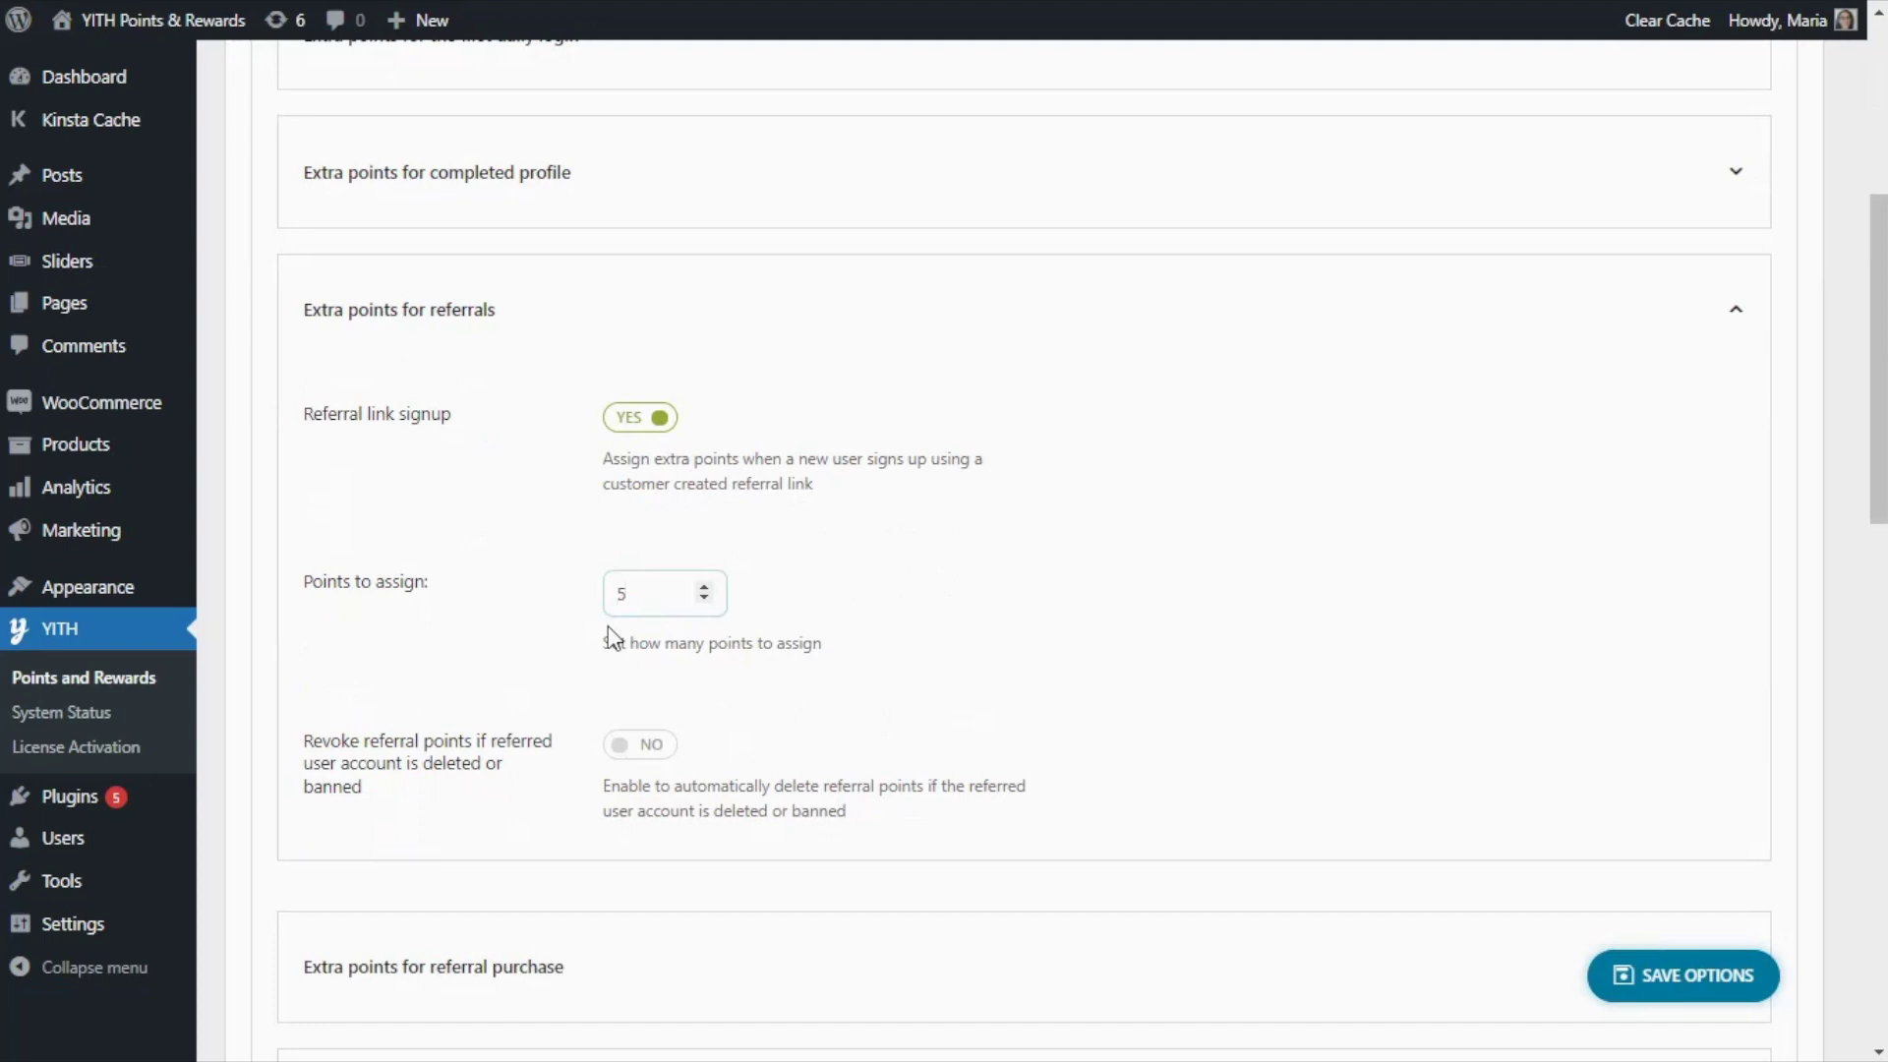
click(1667, 984)
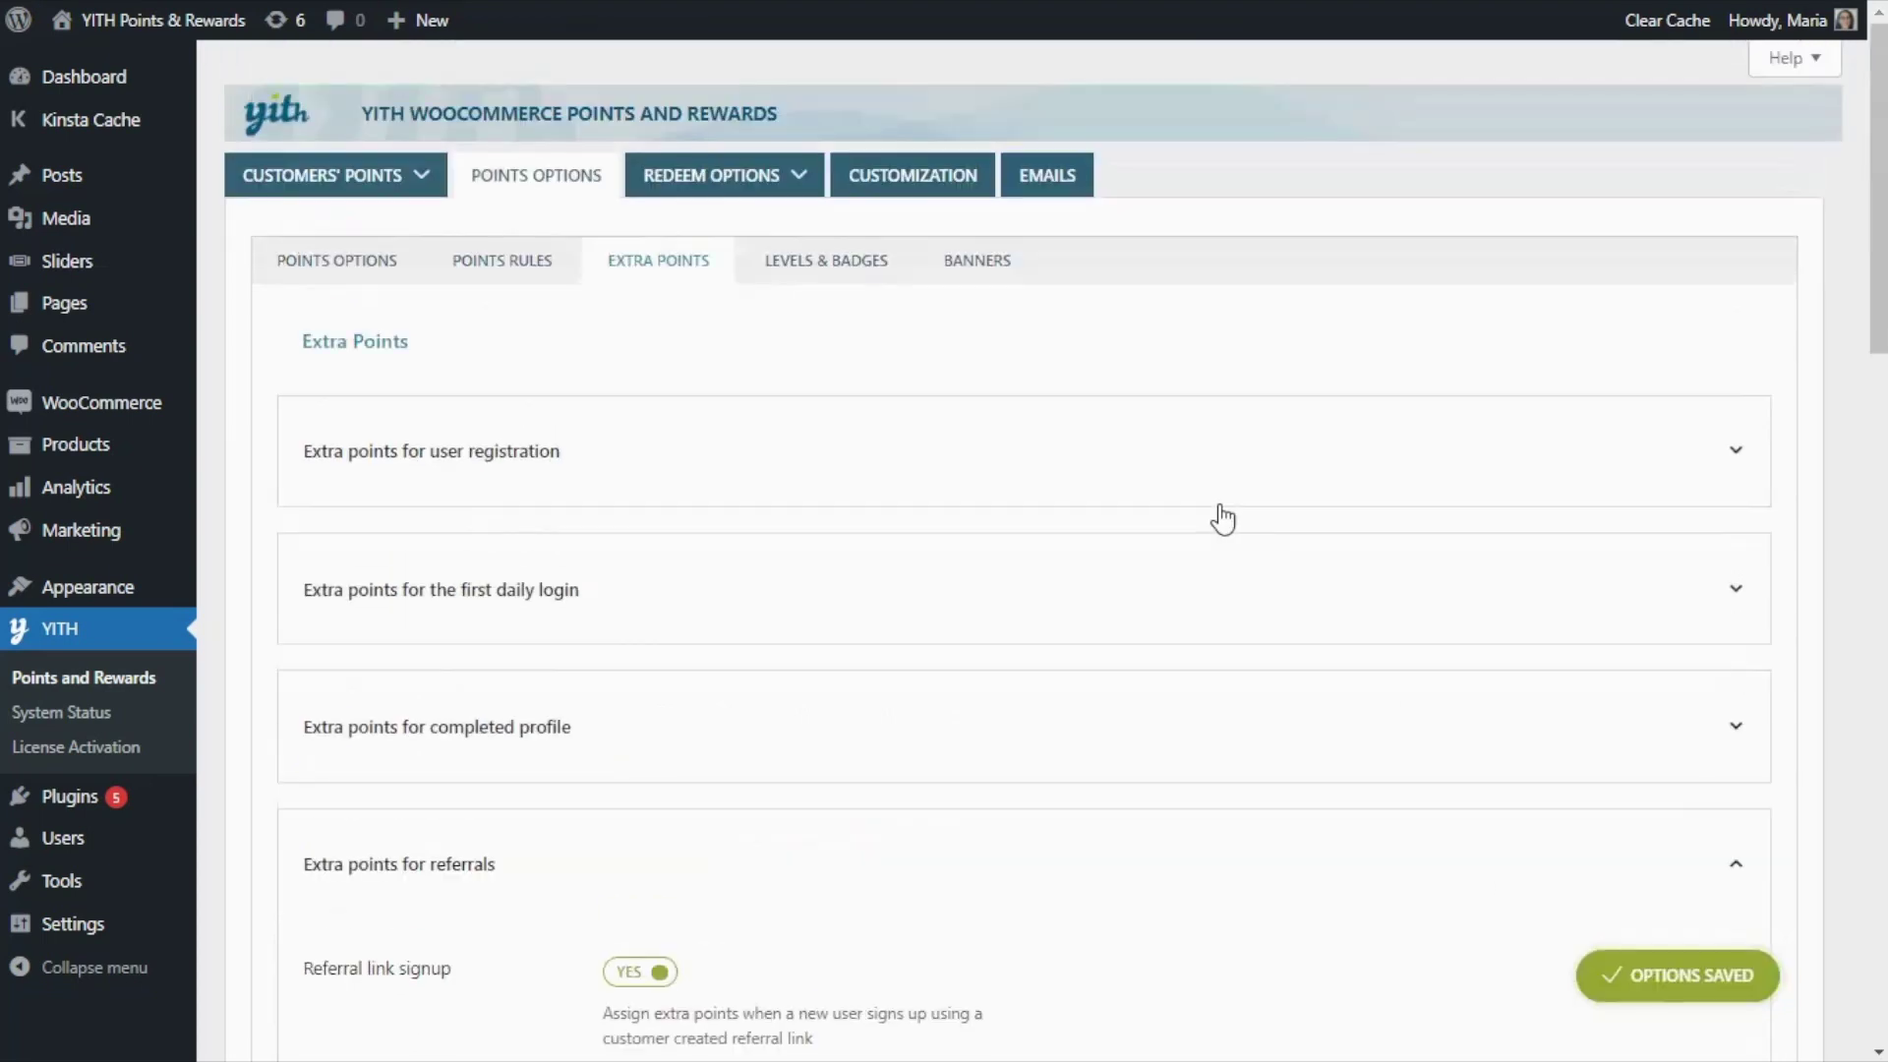
Step: Add a Get points banner named "Leave review" with the action type Leave a review and 3 products to show
click(992, 263)
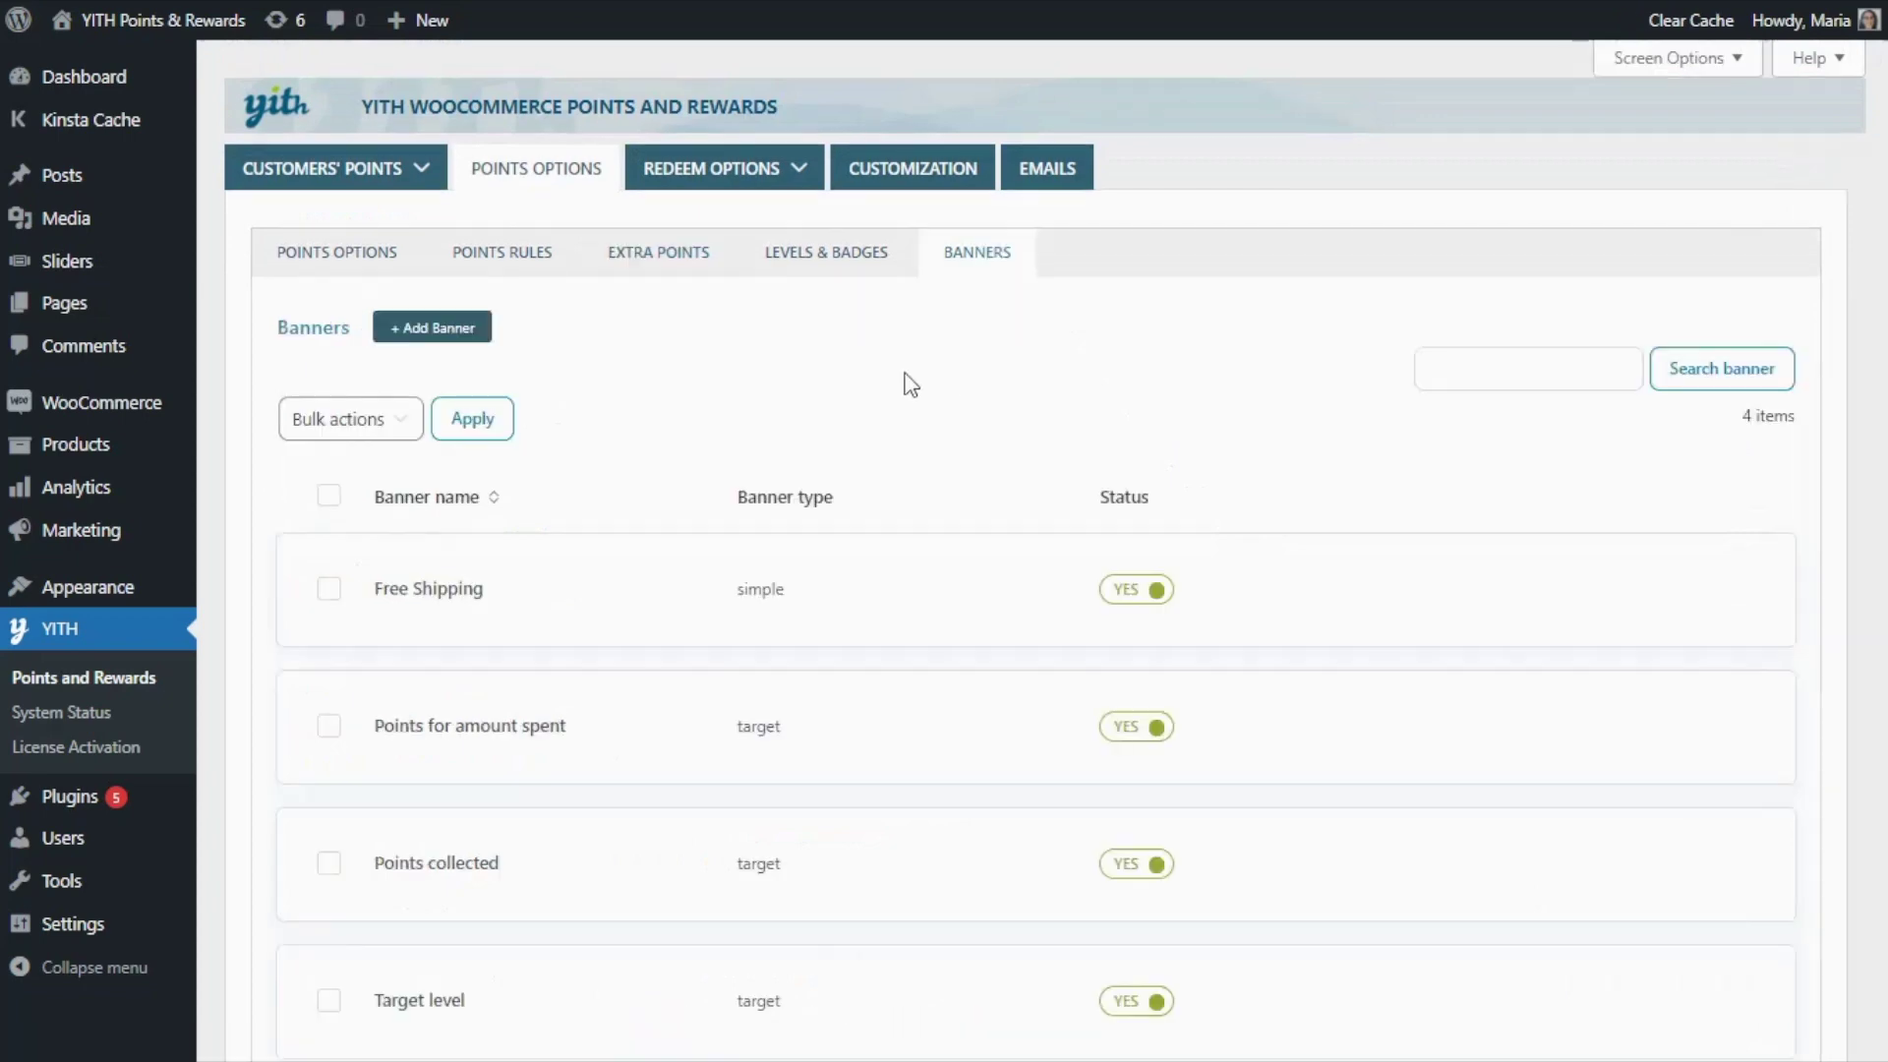
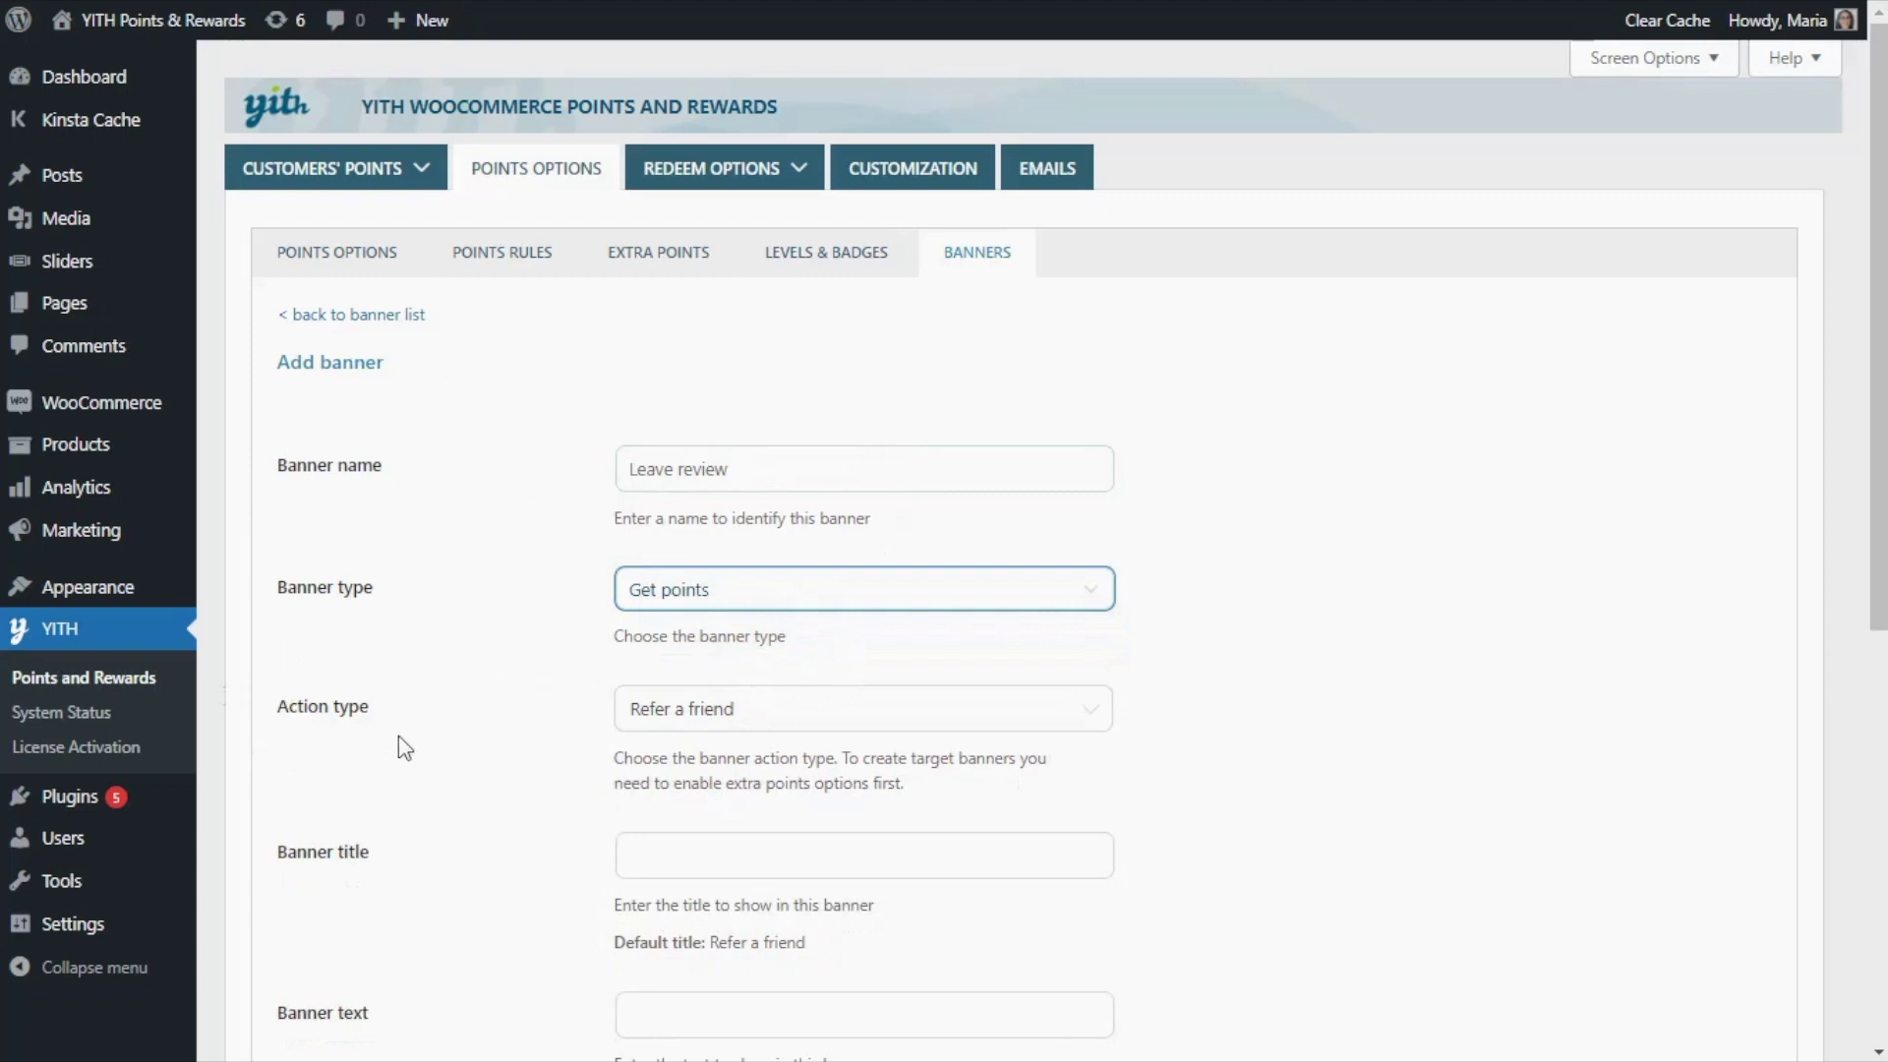
click(1094, 719)
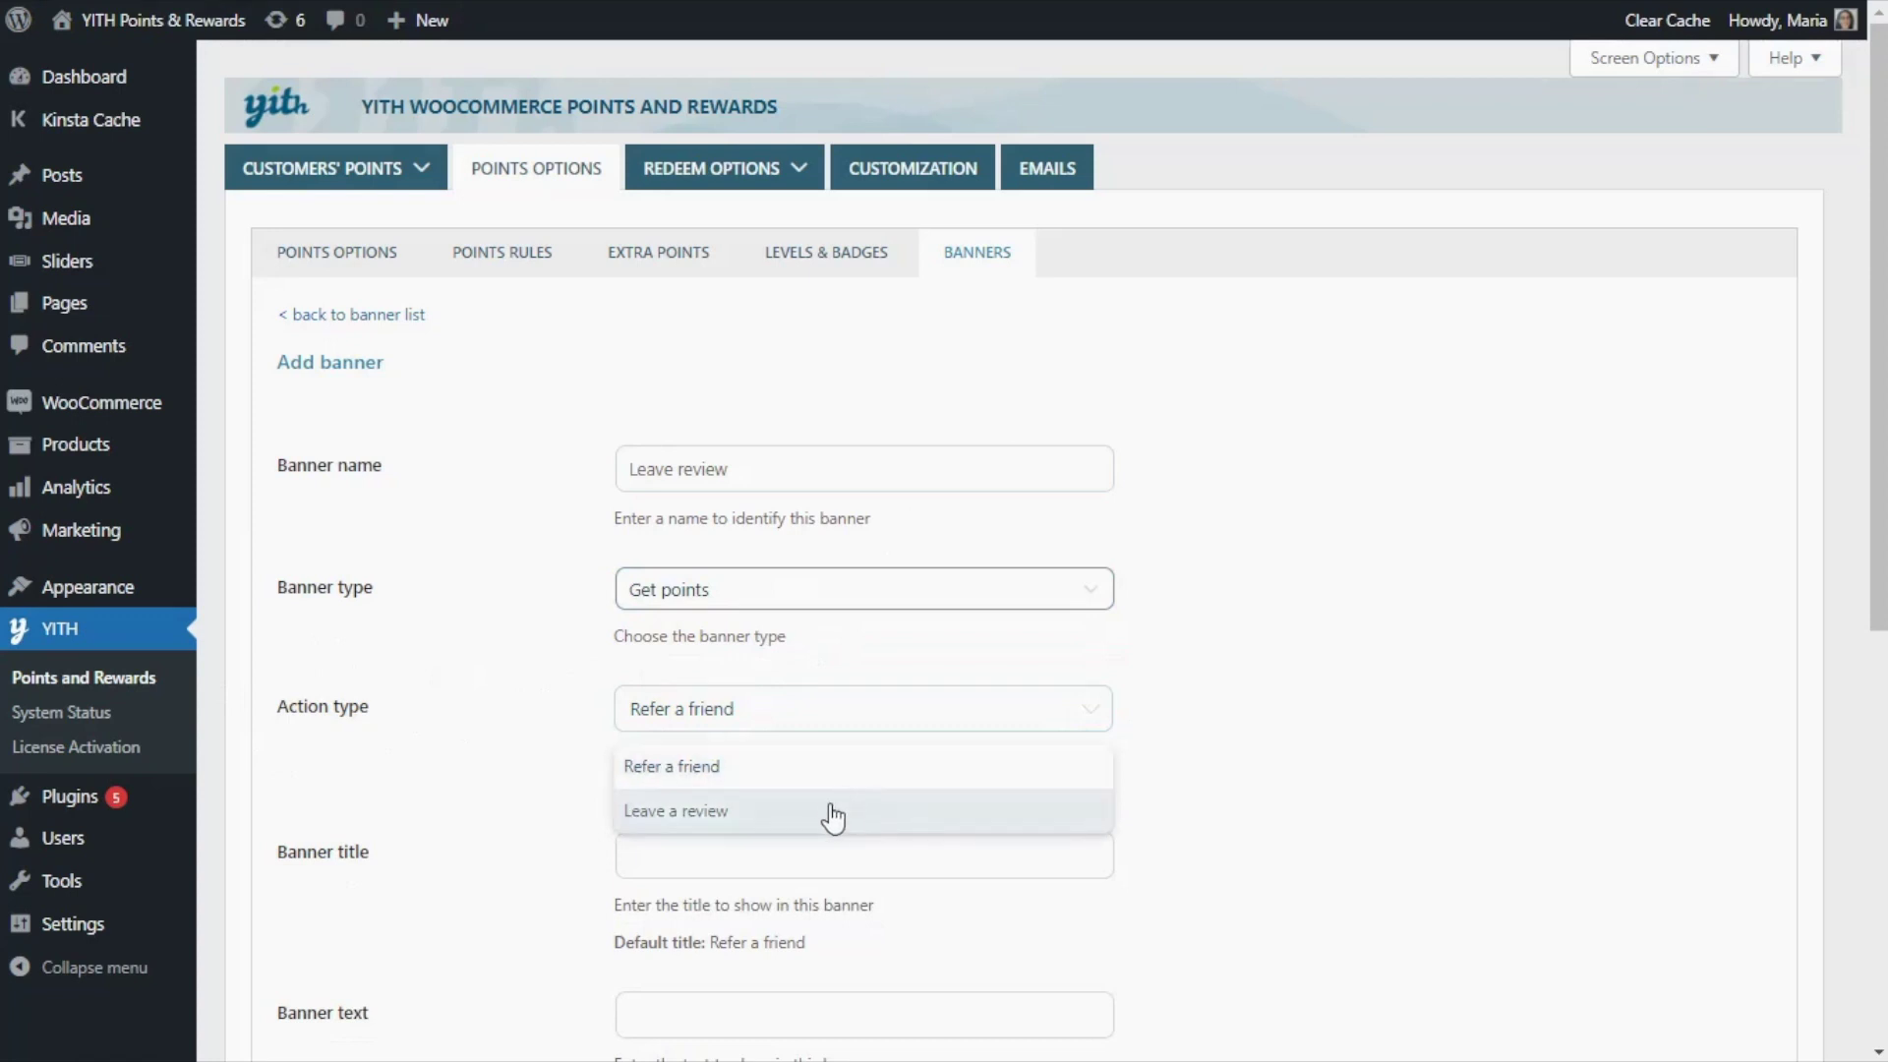
click(760, 829)
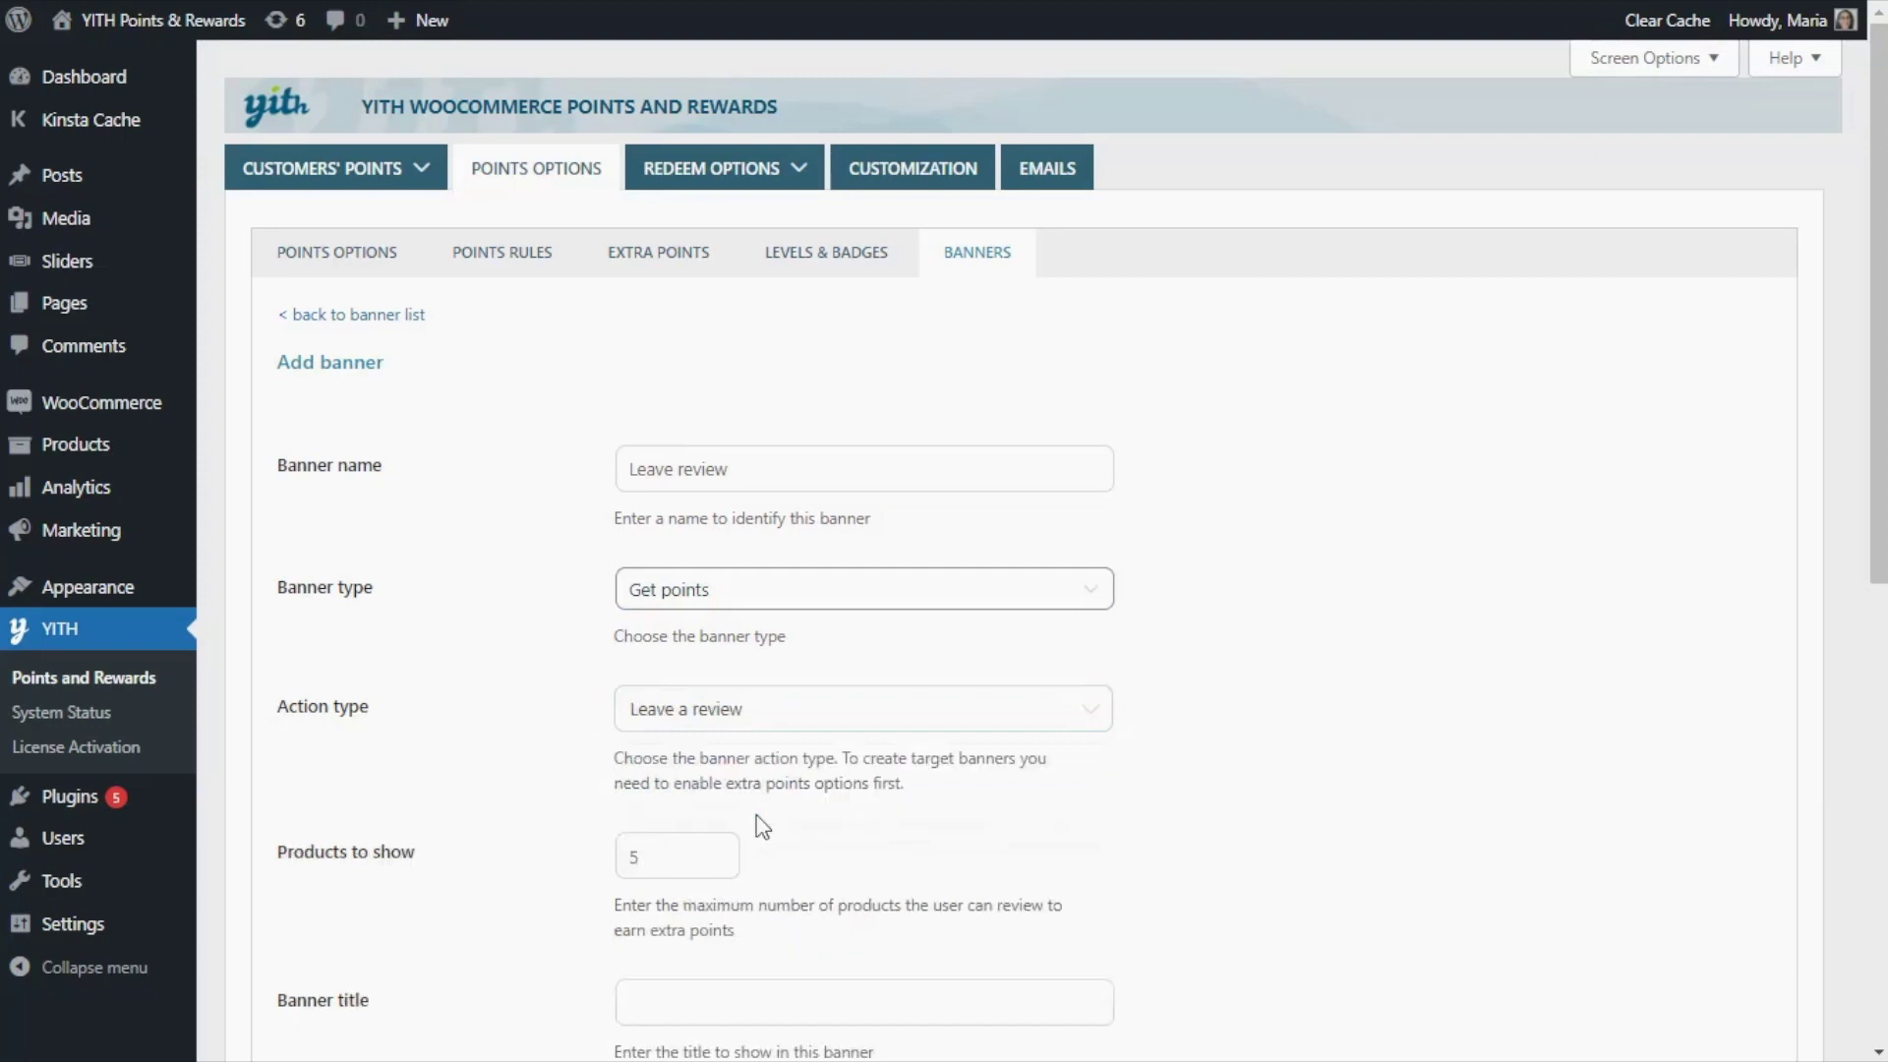
scroll(994, 784, down, 1)
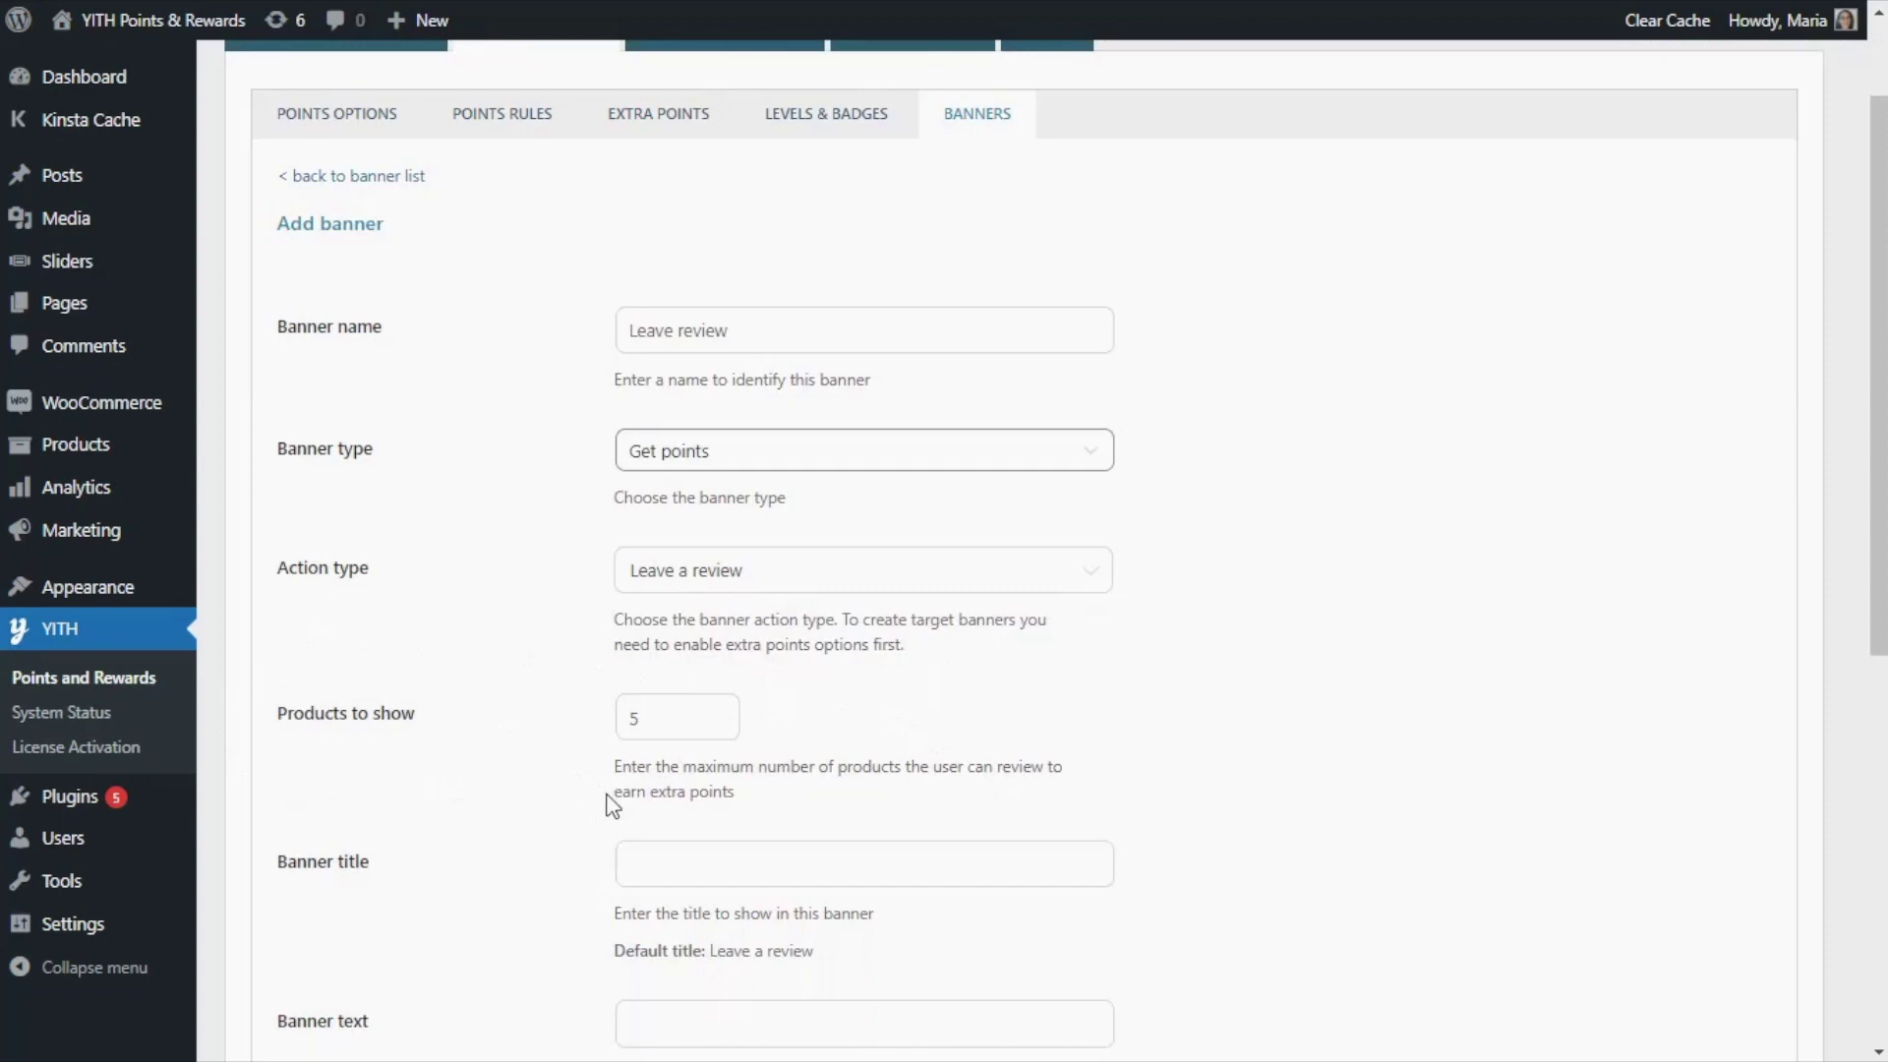
double_click(650, 721)
text(3)
Step: Copy the suggested default title "Leave a review" into the "Leave review" banner's title
scroll(1124, 693, down, 2)
scroll(1122, 688, down, 2)
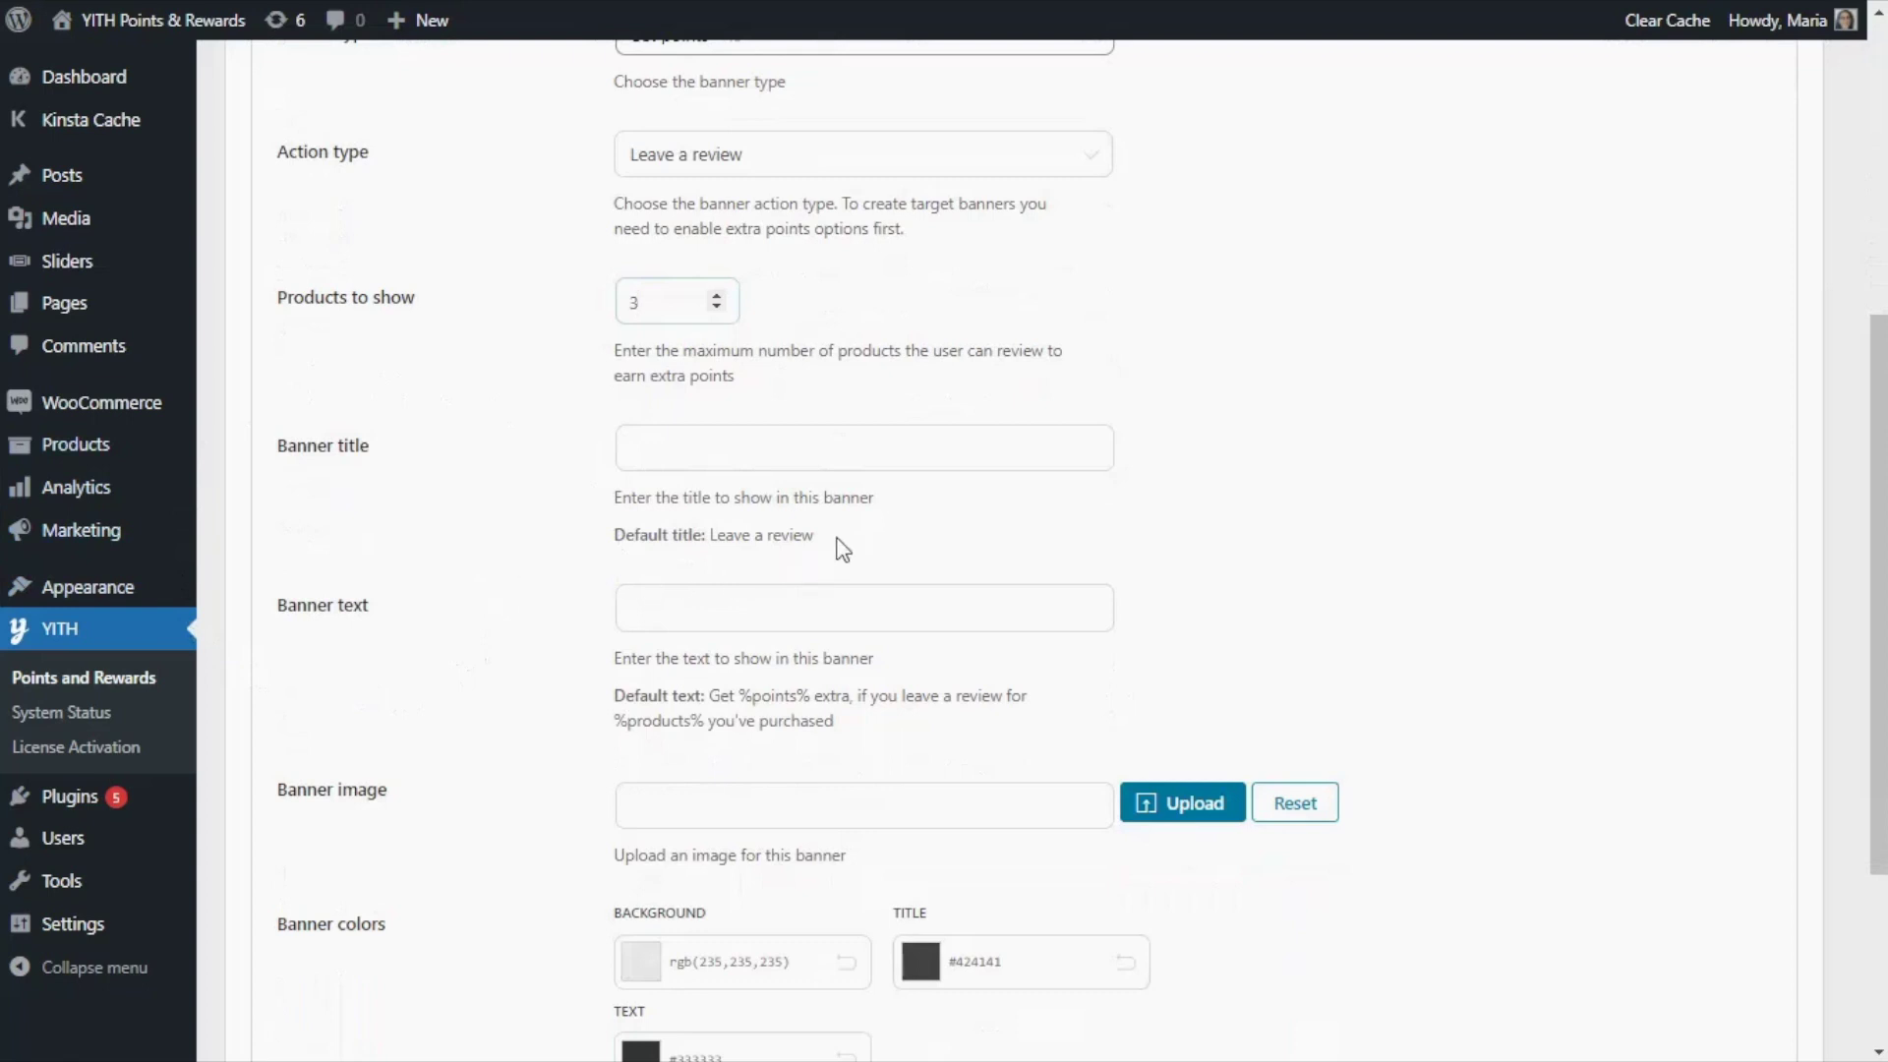
drag(818, 537, 710, 534)
key(ctrl+c)
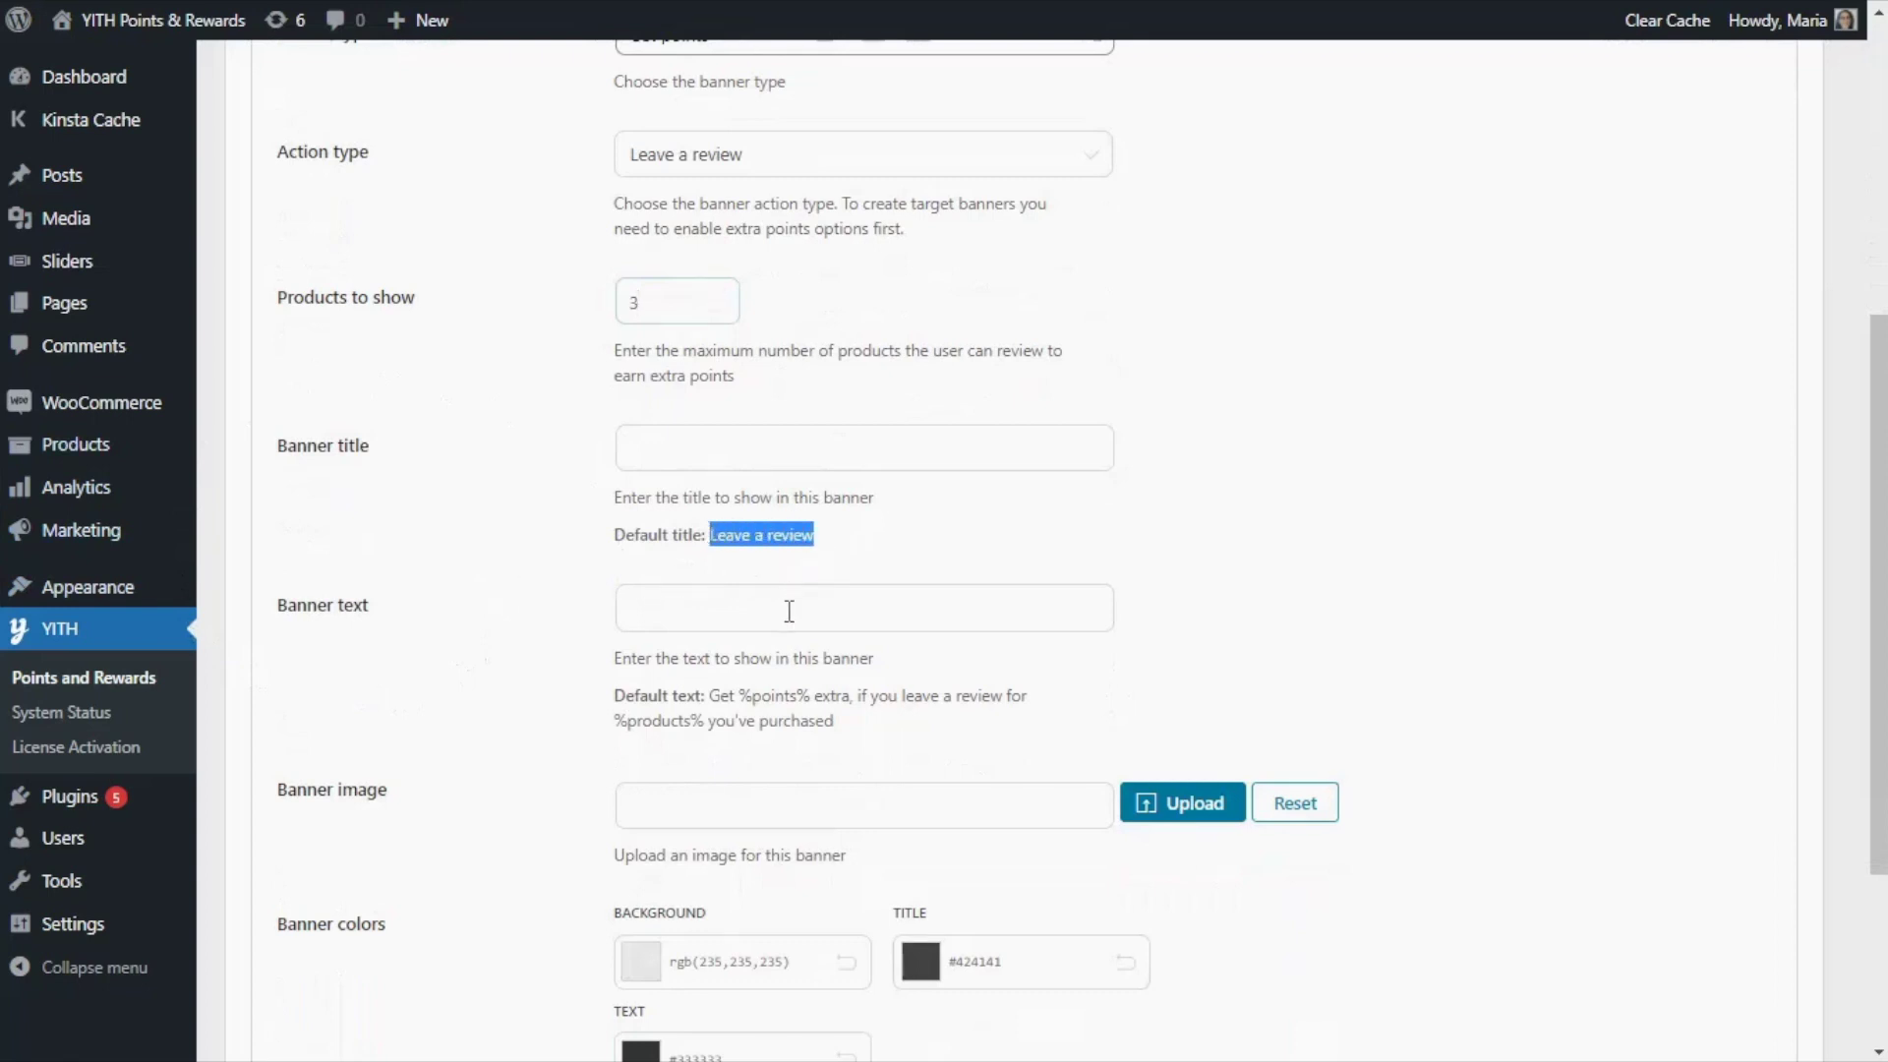
click(708, 464)
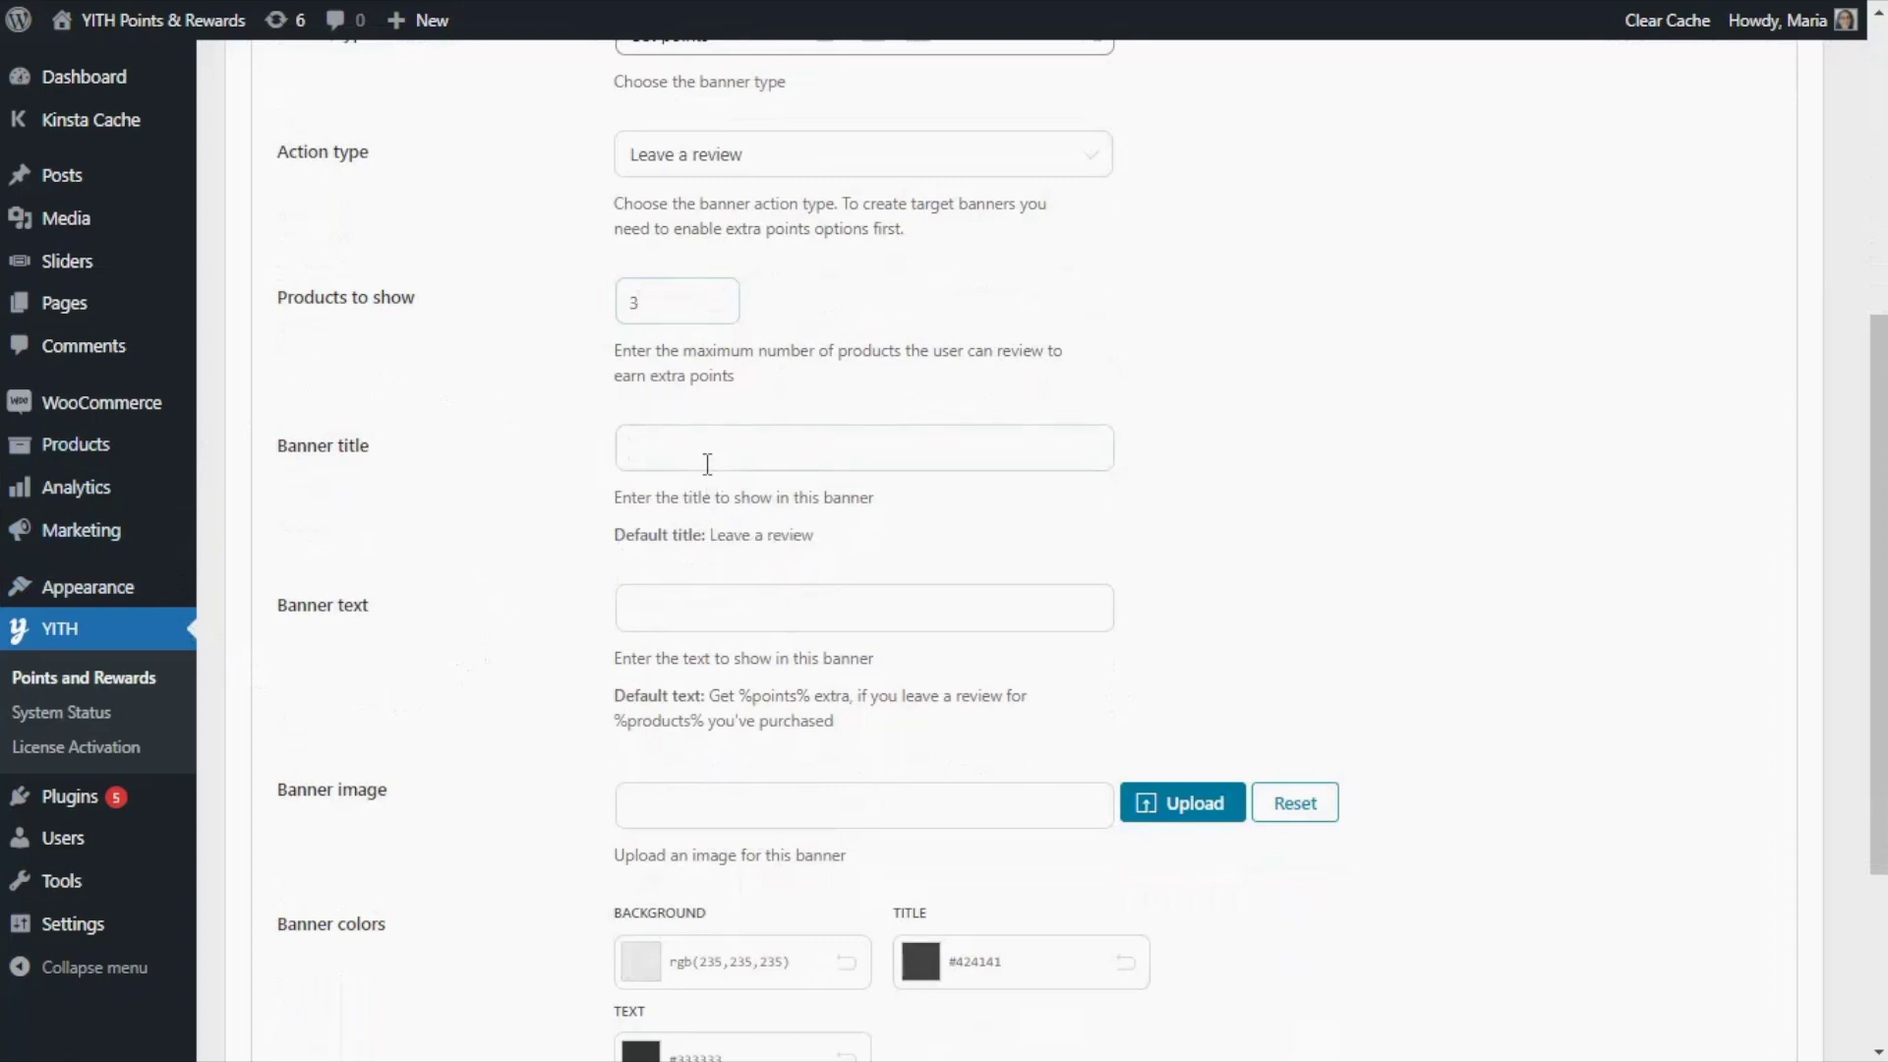
key(ctrl+v)
Step: Fill in the banner text with its suggested default "Get %points% extra, if you leave a review for %products% you've purchased"
drag(864, 725, 716, 684)
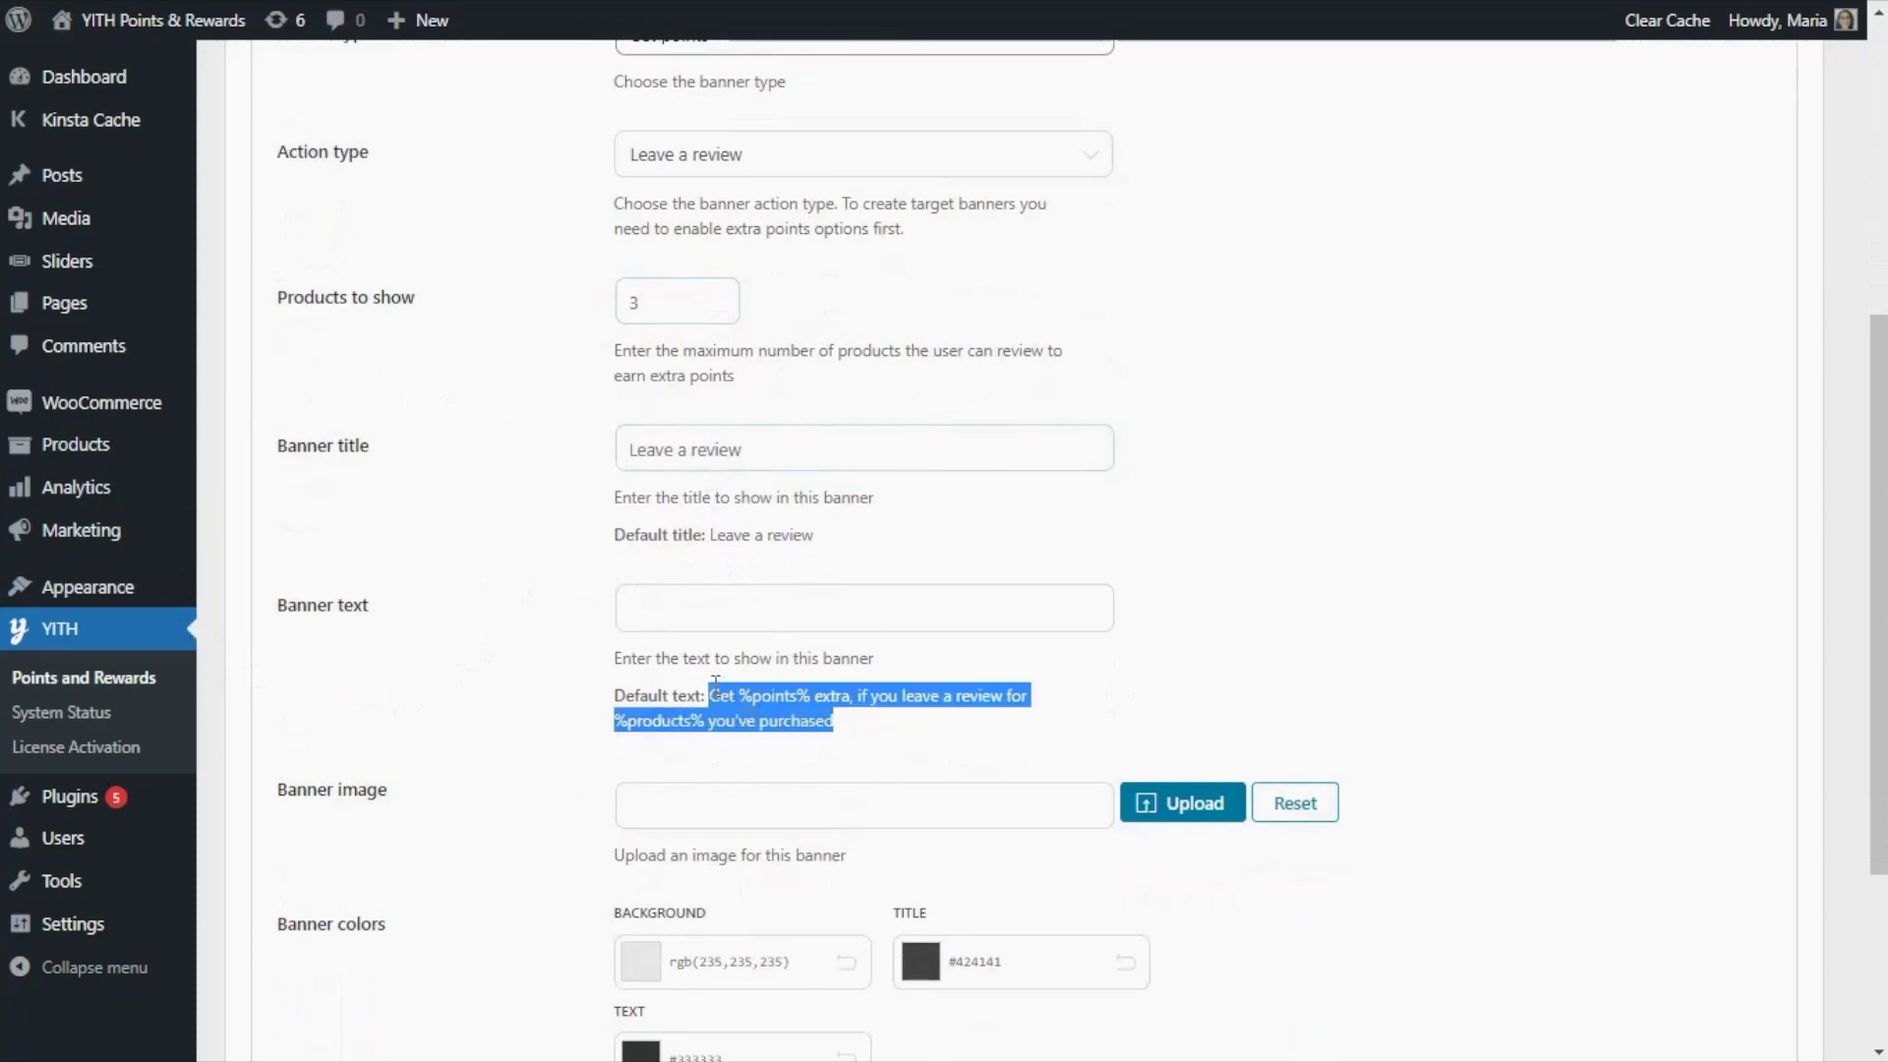
click(692, 610)
text(Get %points% extra, if you leave a review for %products% you've purchased)
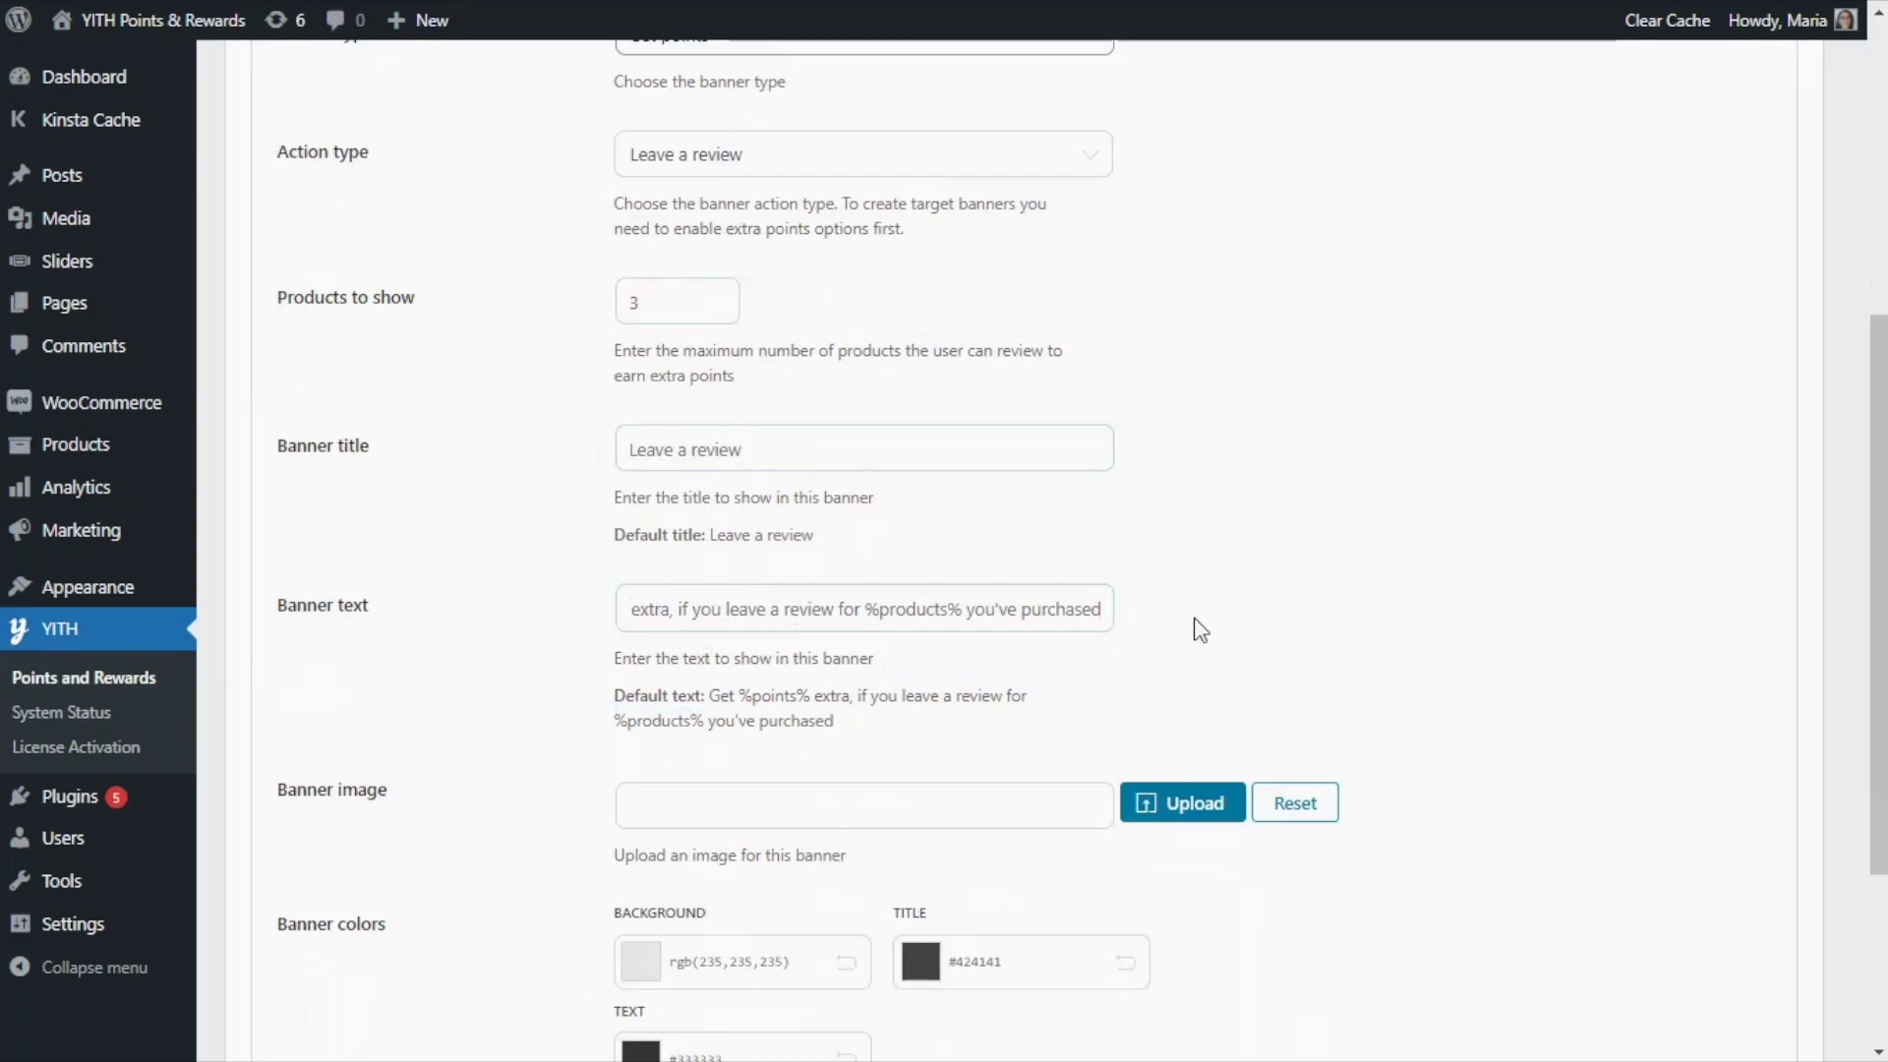
Step: Set the "Leave review" banner's background color to the pale teal rgb(181,221,213) and save the banner
scroll(1259, 600, down, 2)
scroll(1291, 586, down, 2)
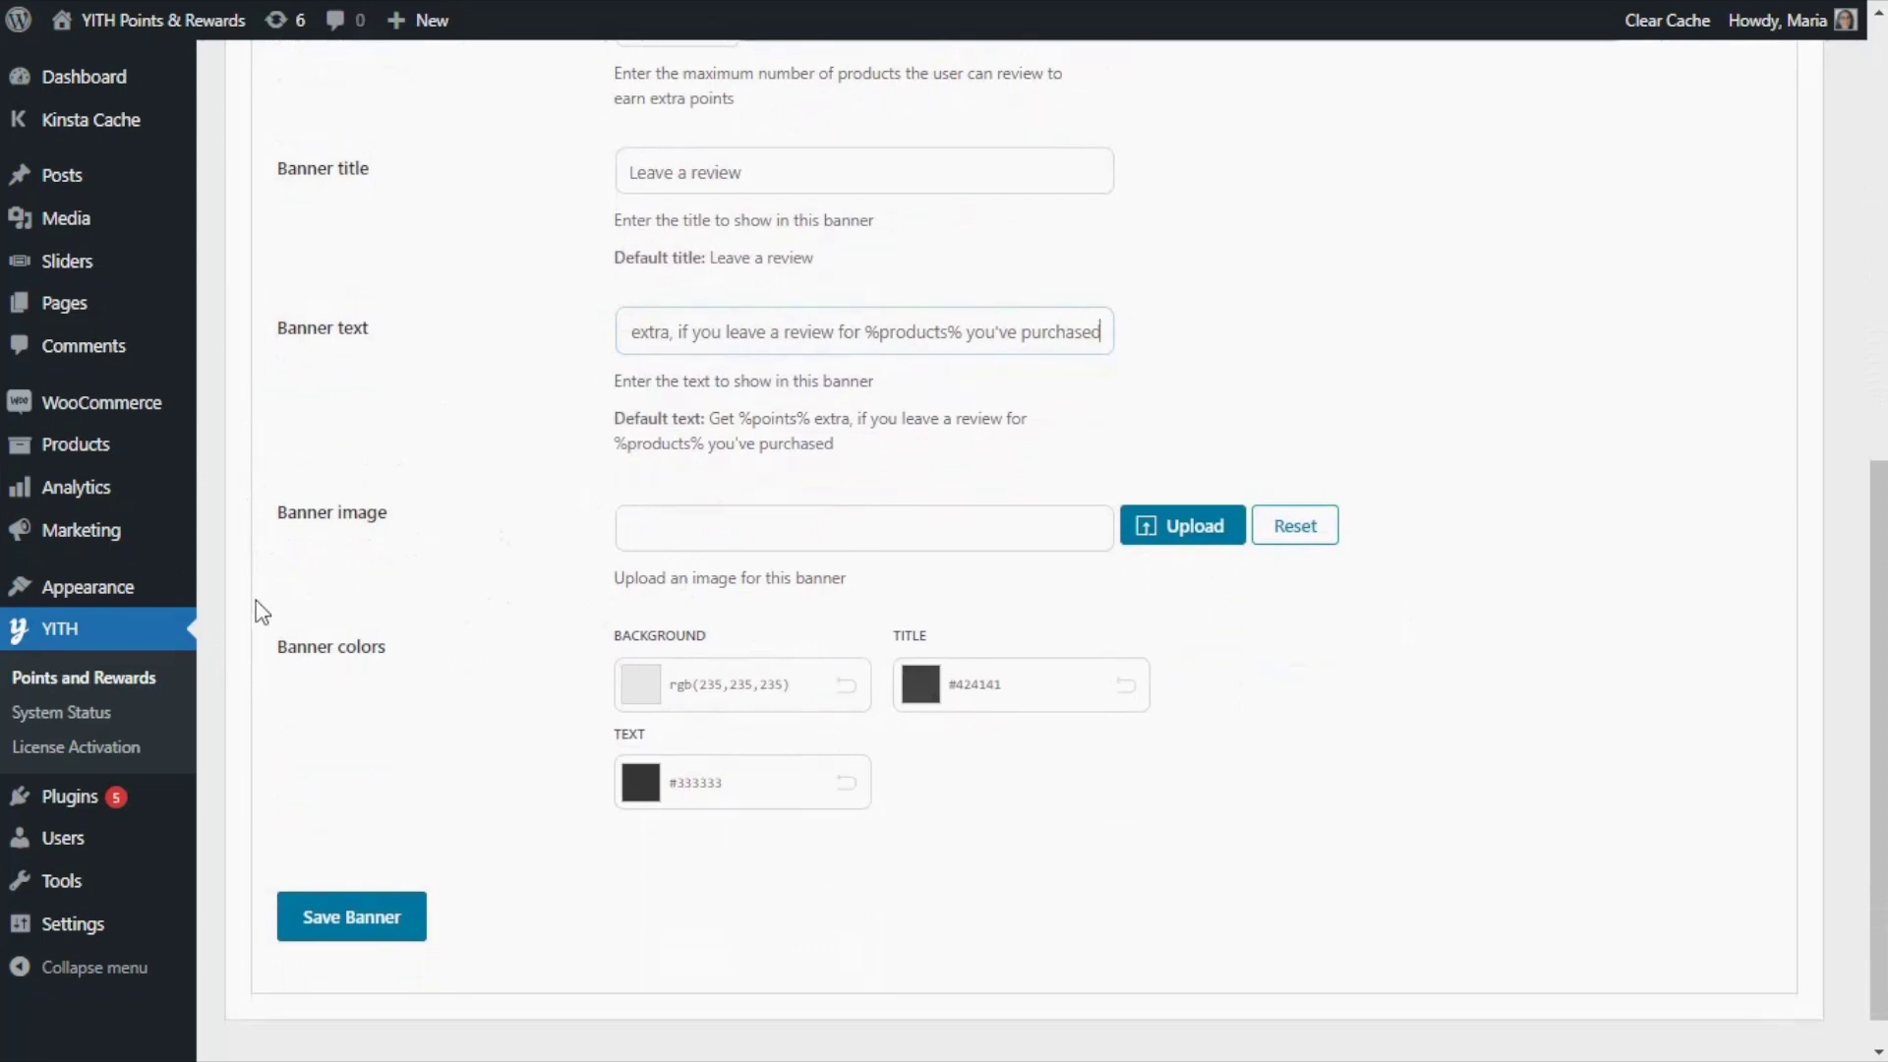
click(644, 694)
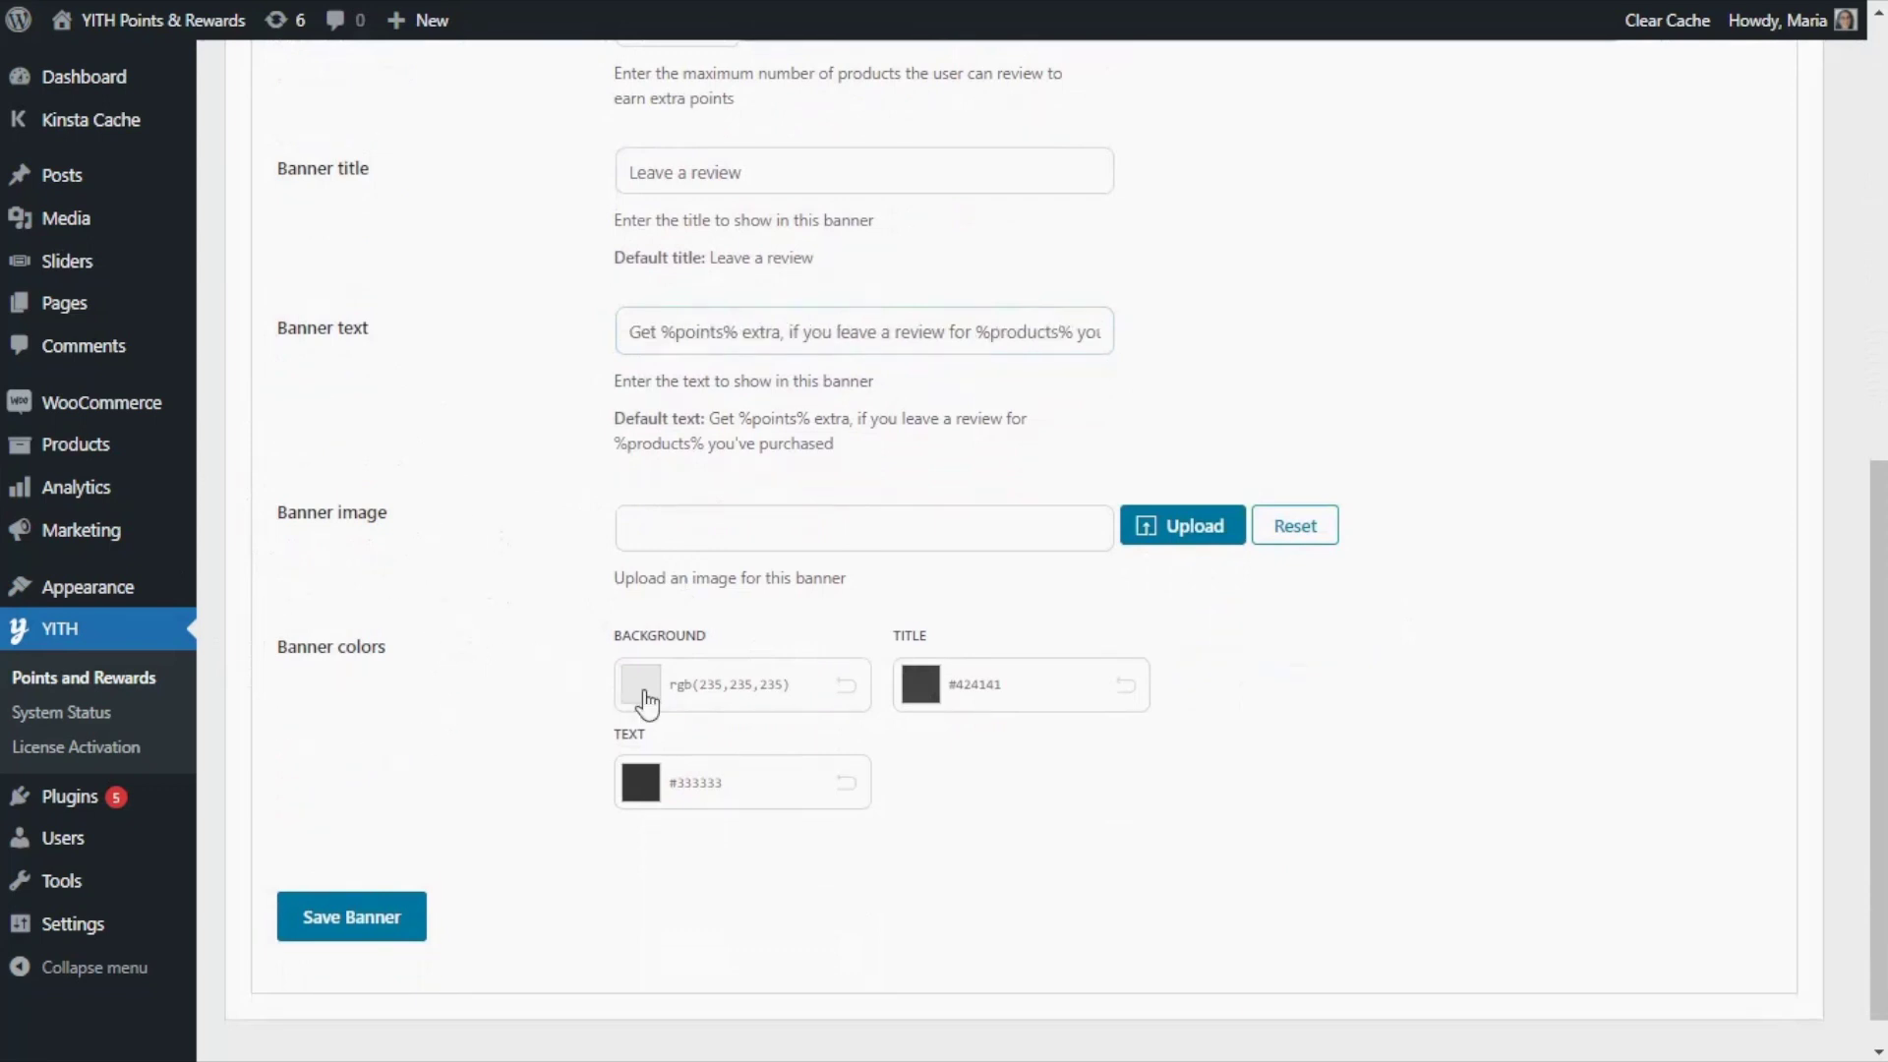
click(781, 827)
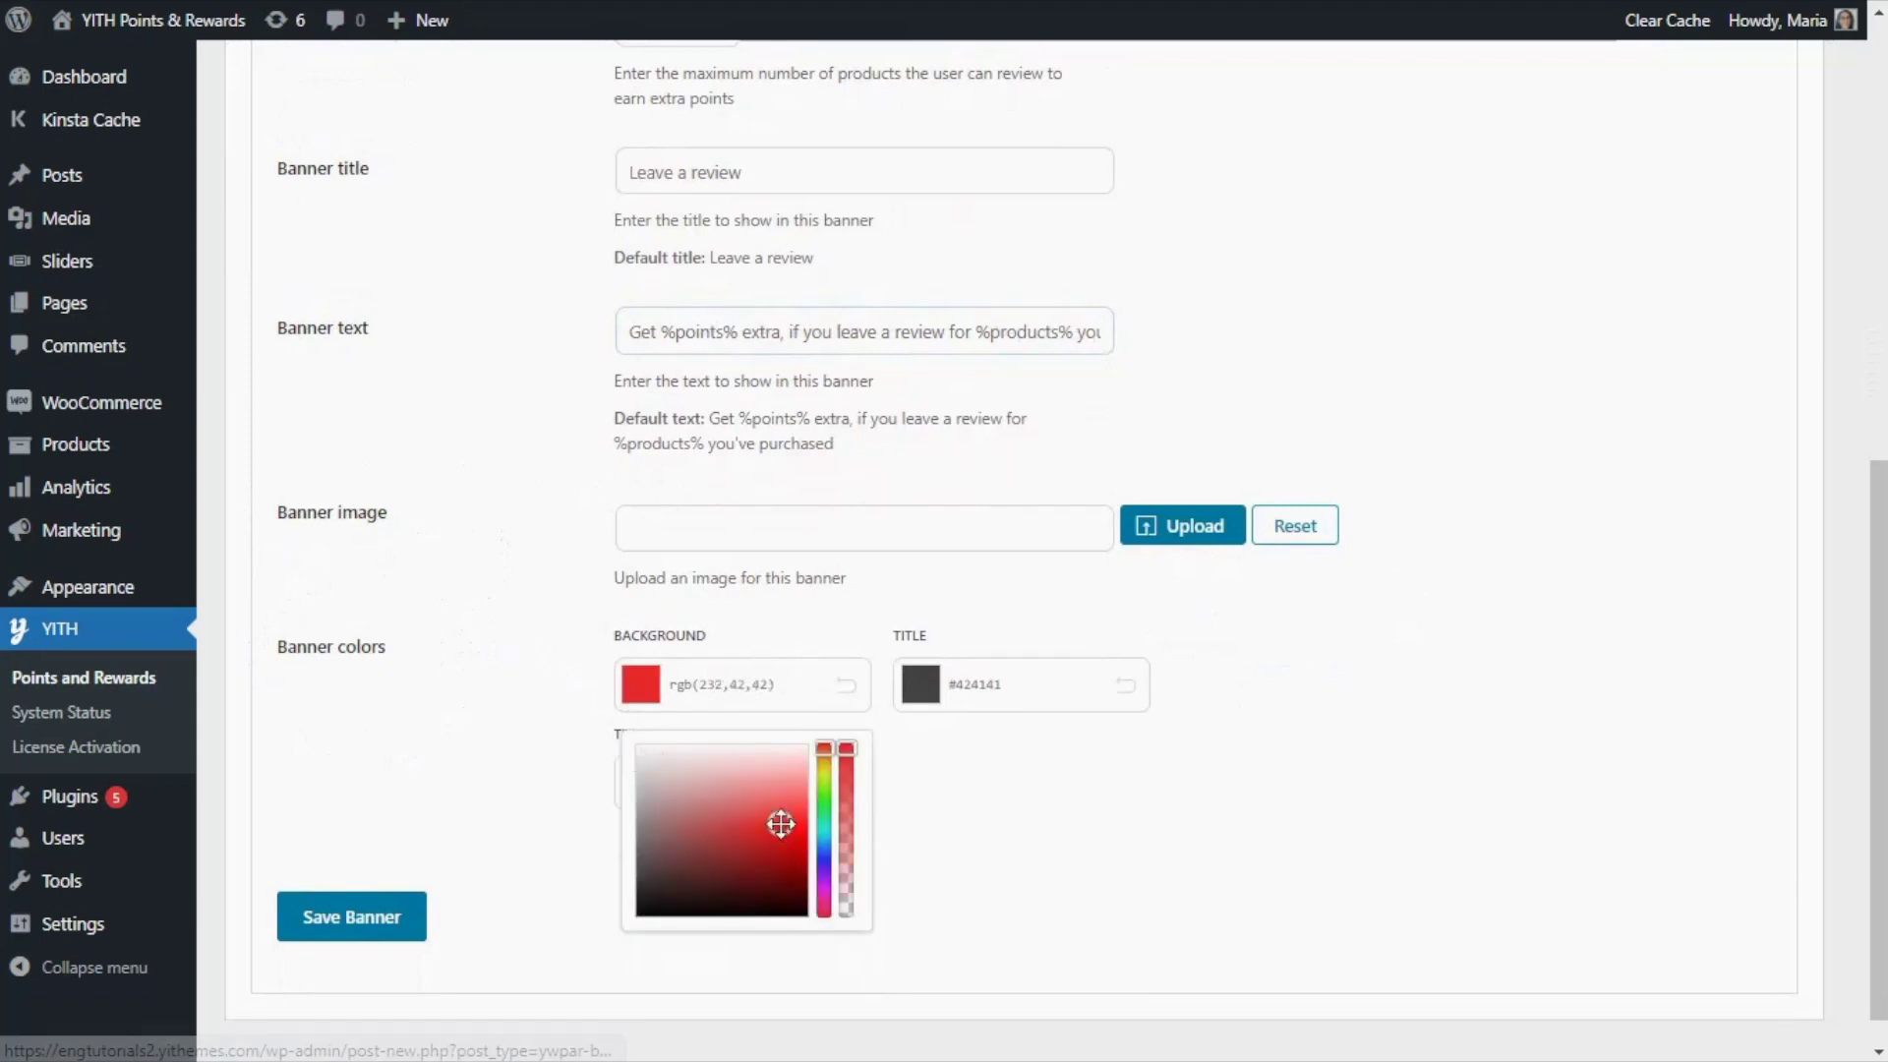
click(824, 826)
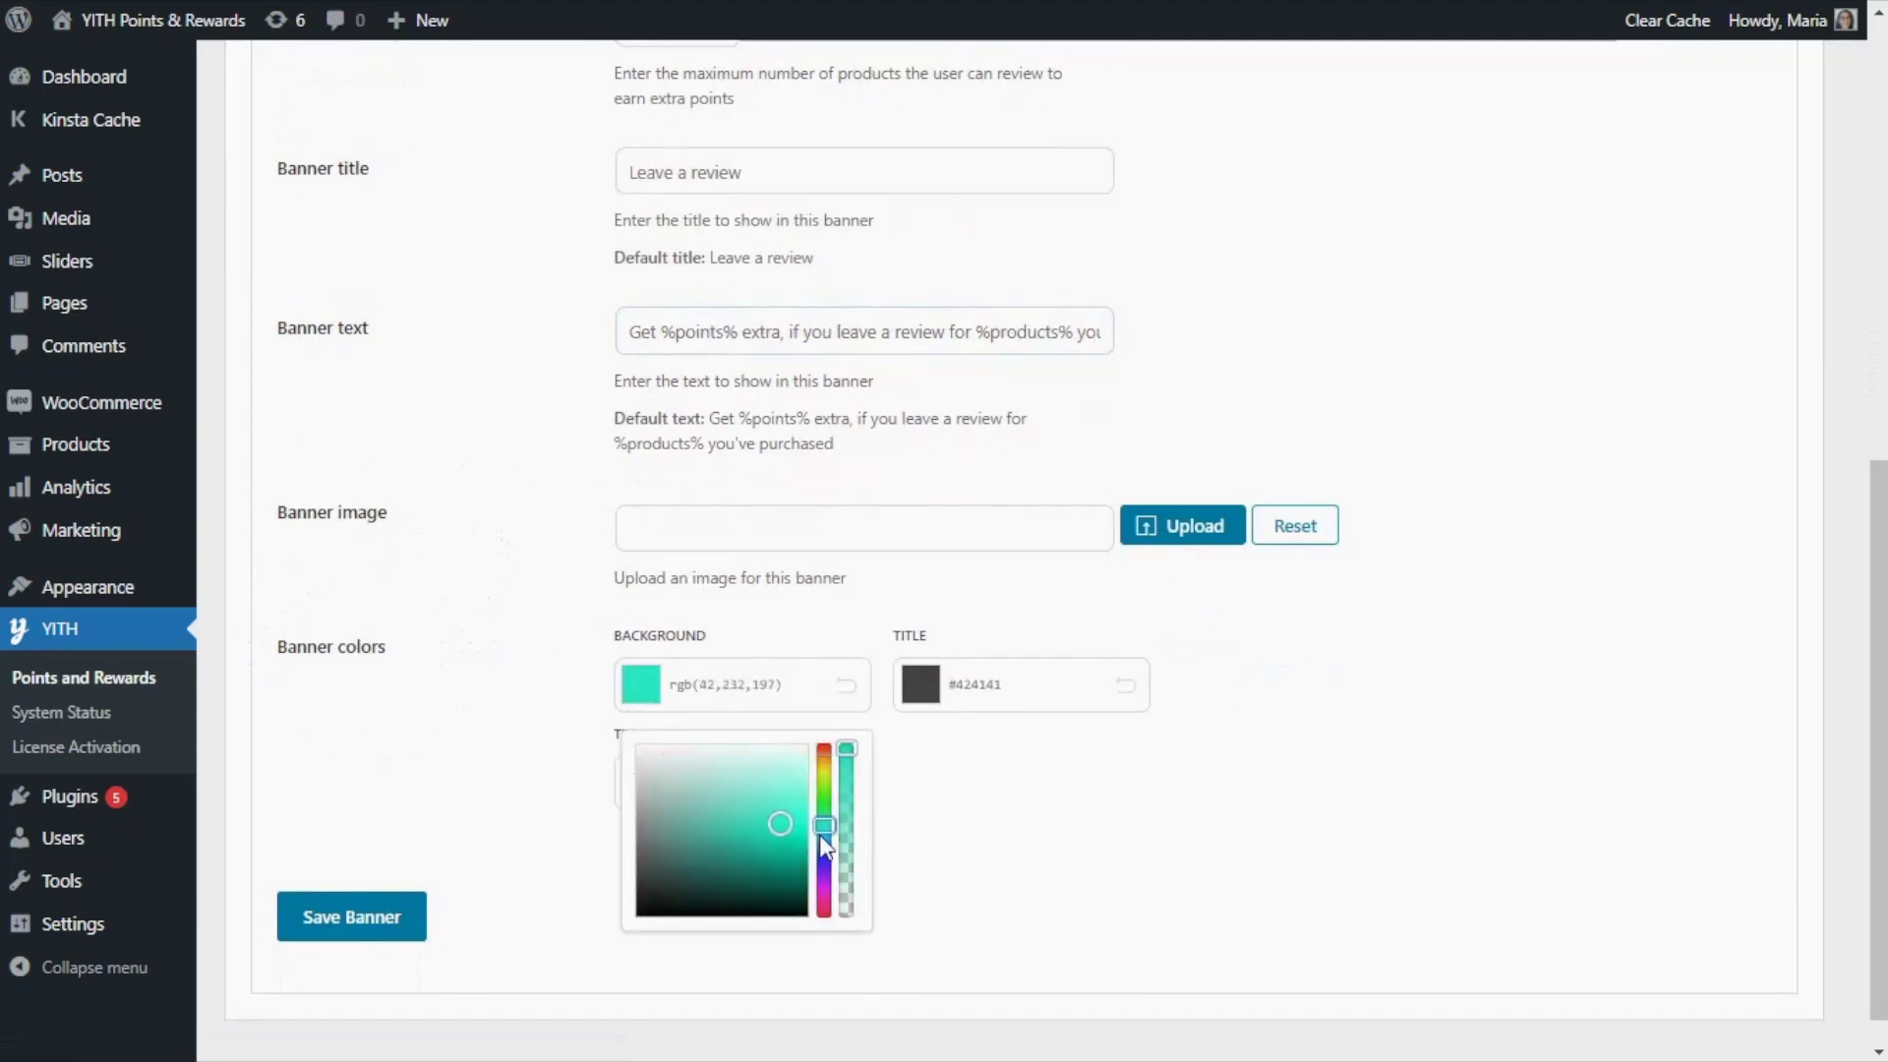
click(703, 782)
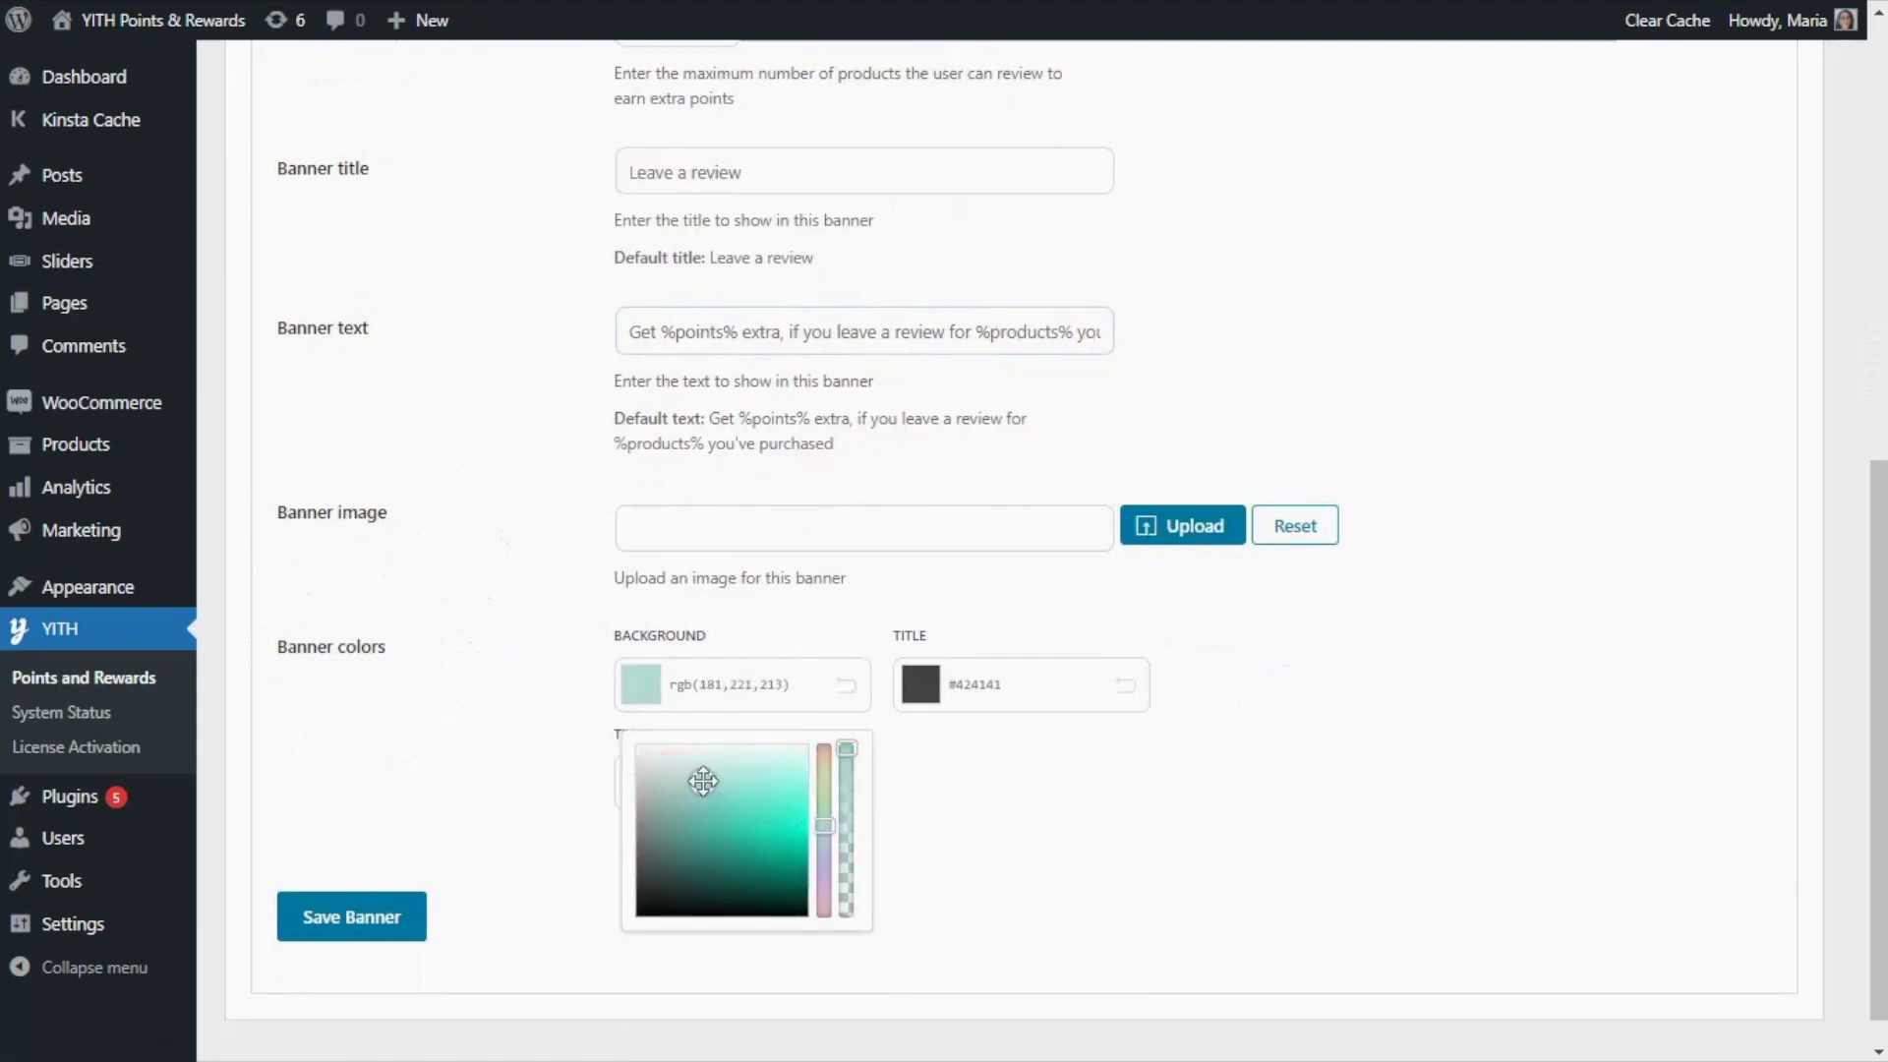
click(360, 917)
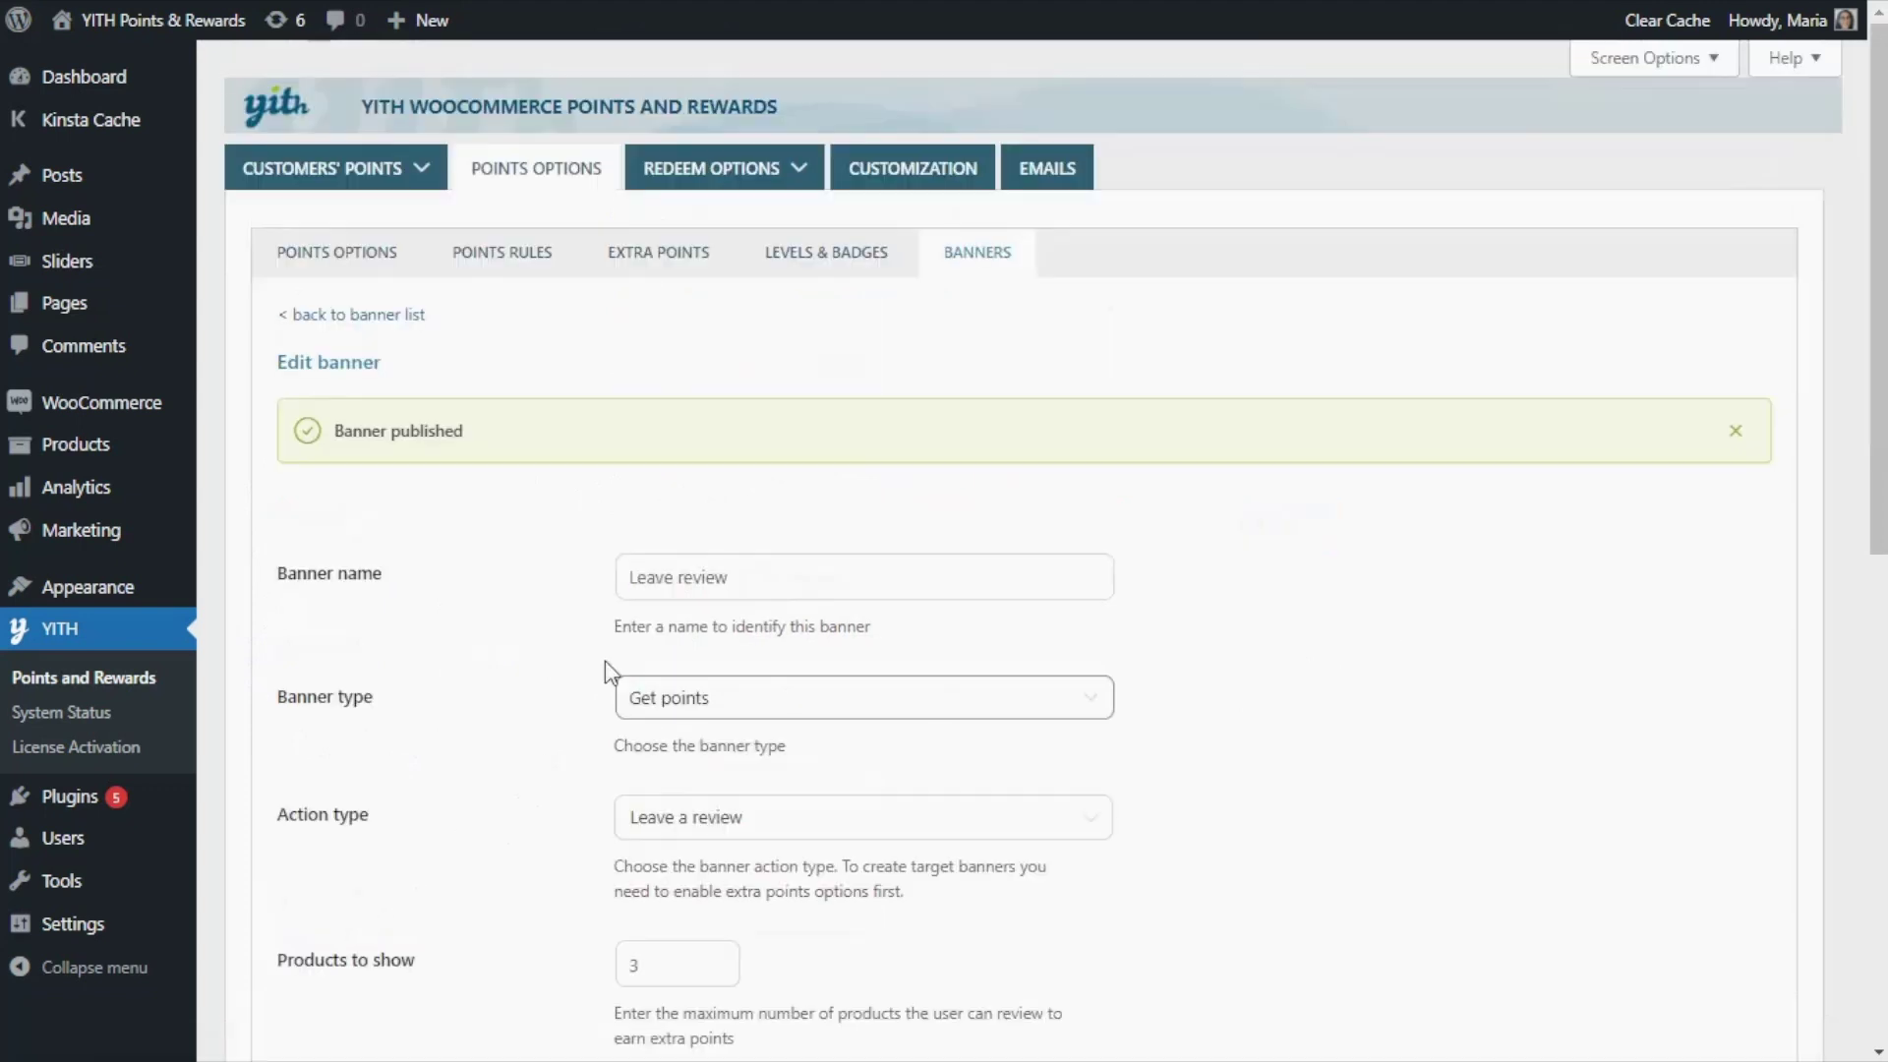
Step: Add another banner named "Referral link" and set its type to Get points with the Refer a friend action
click(381, 314)
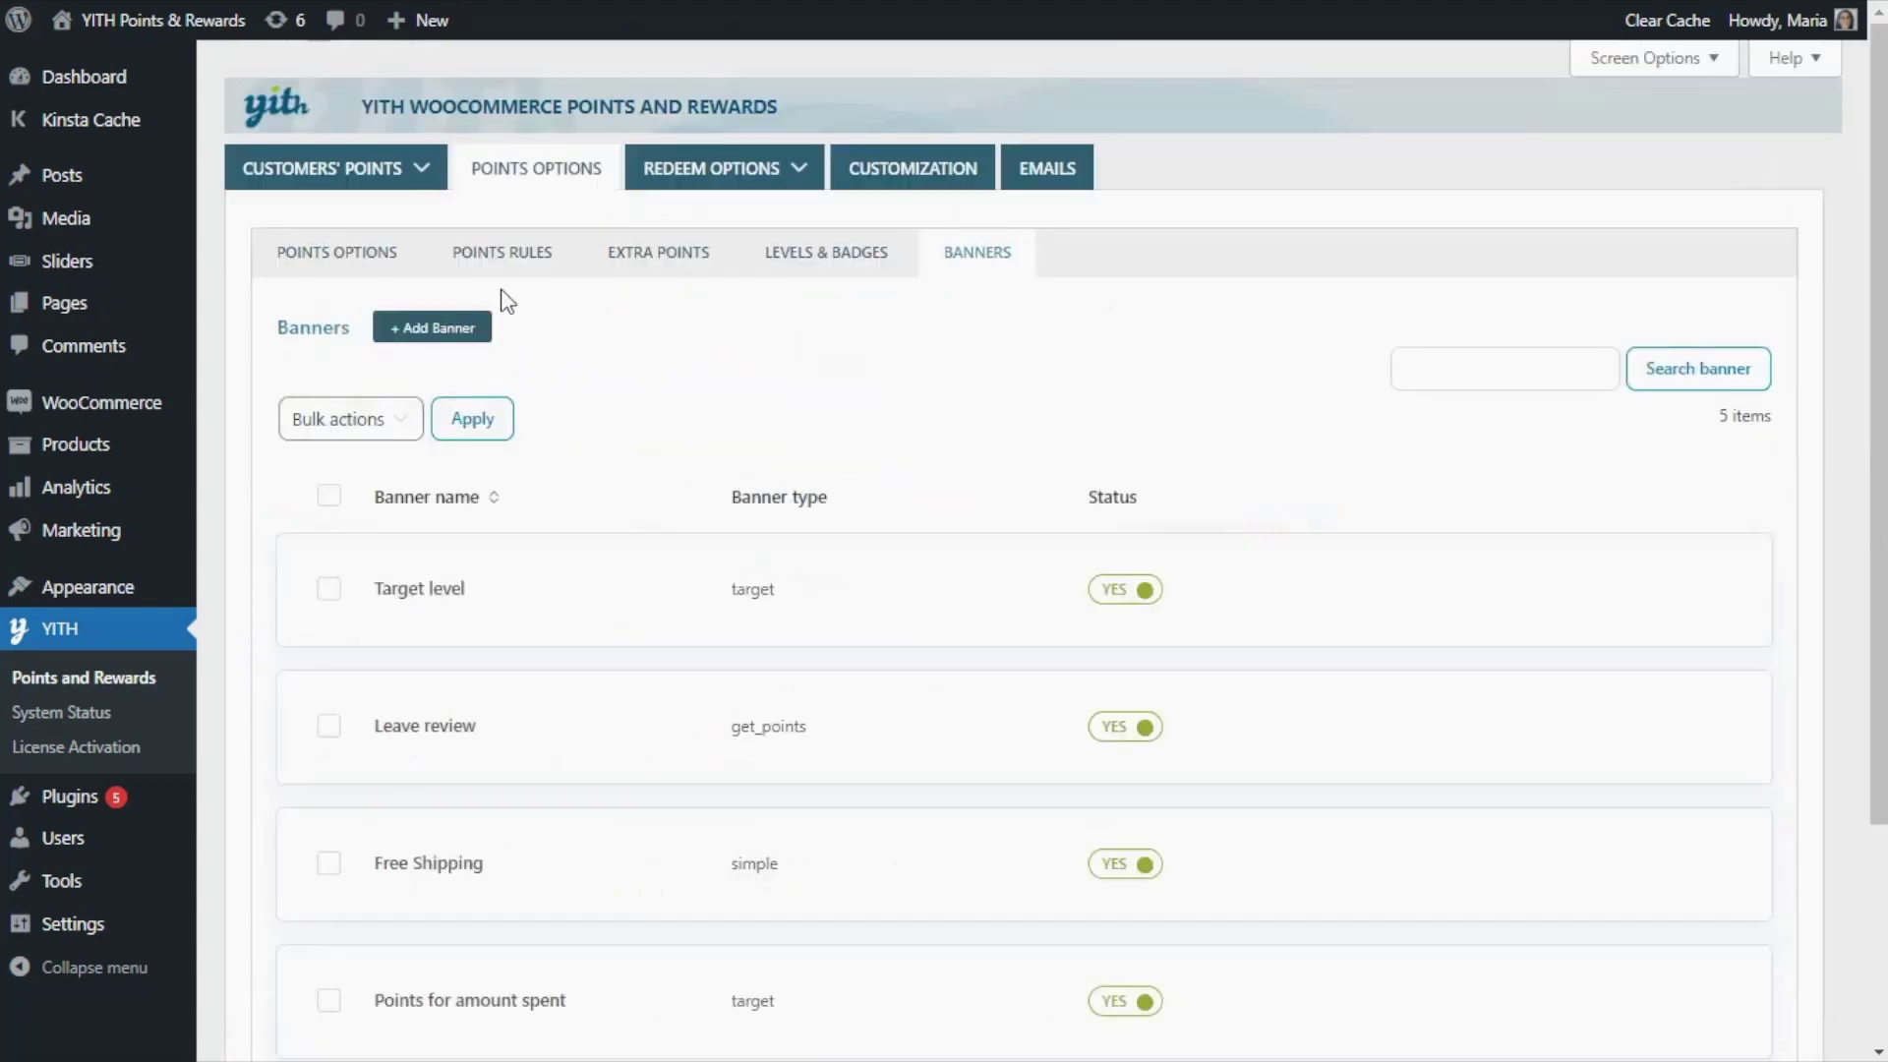
click(437, 334)
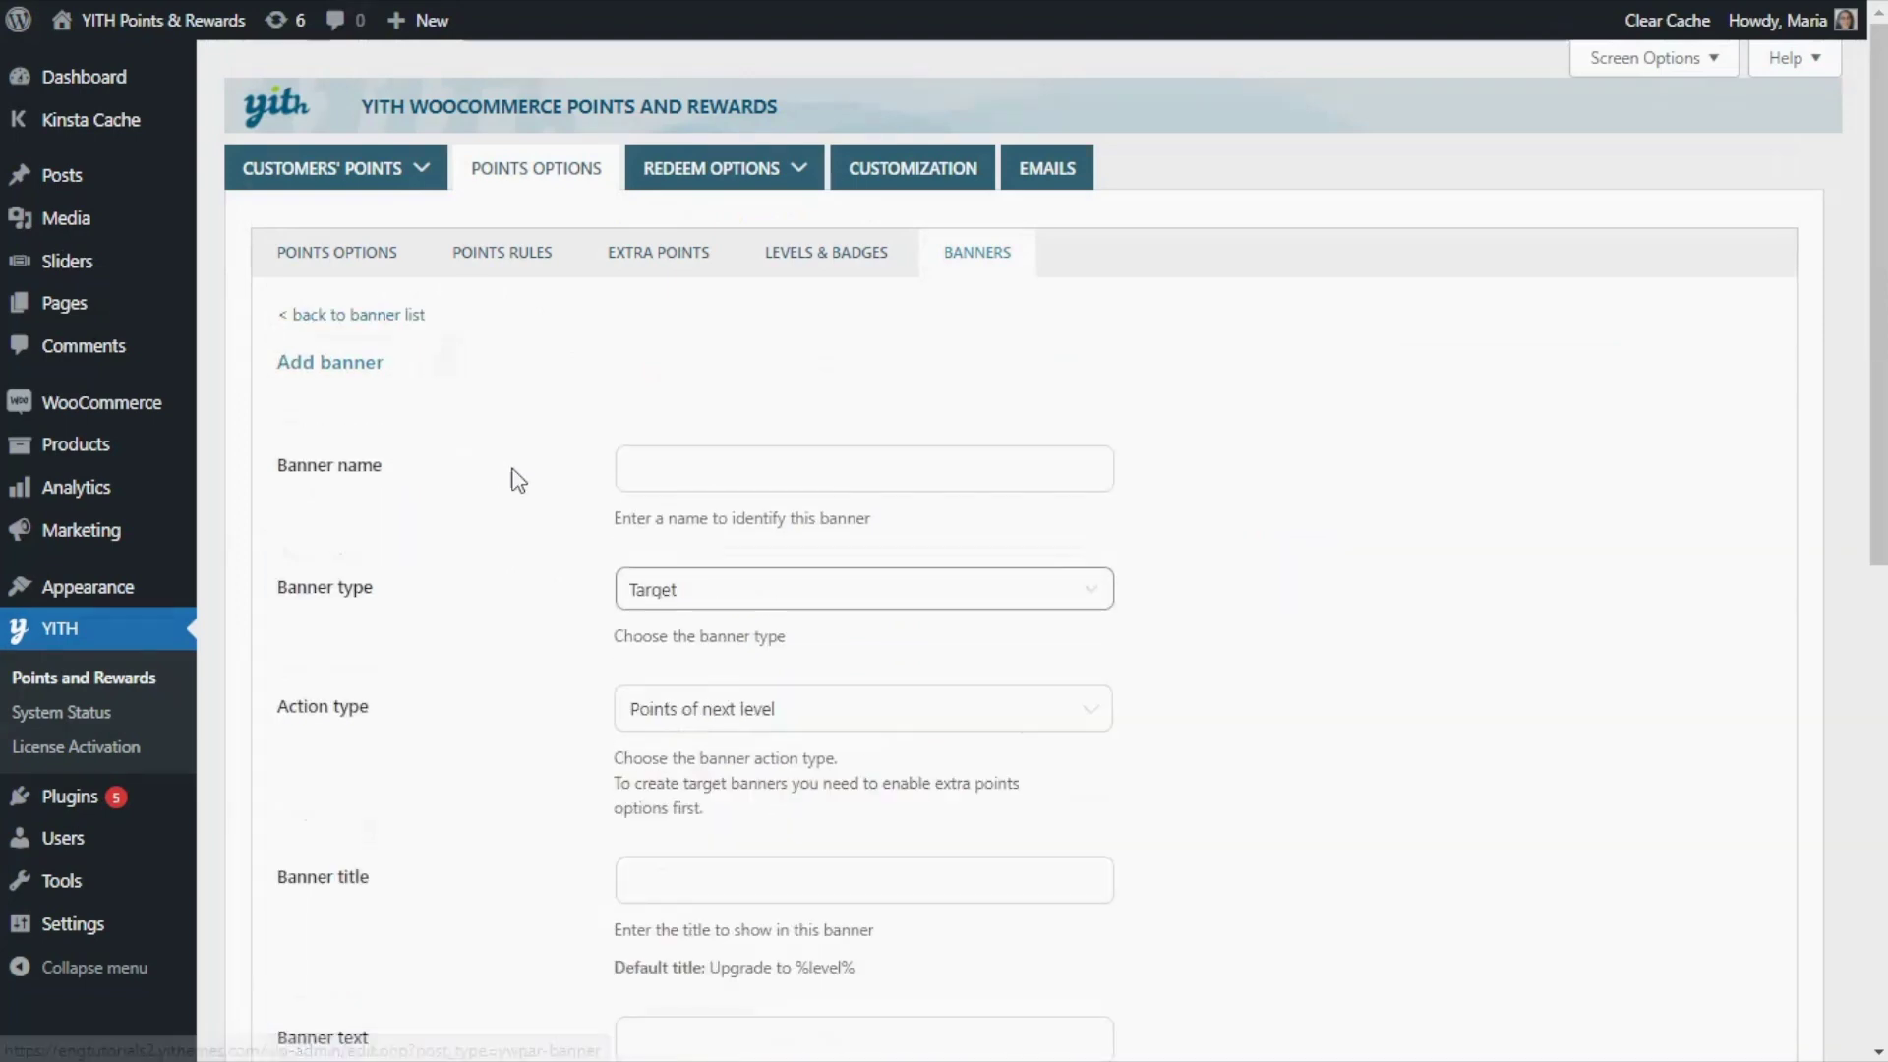
click(673, 482)
text(Referral link)
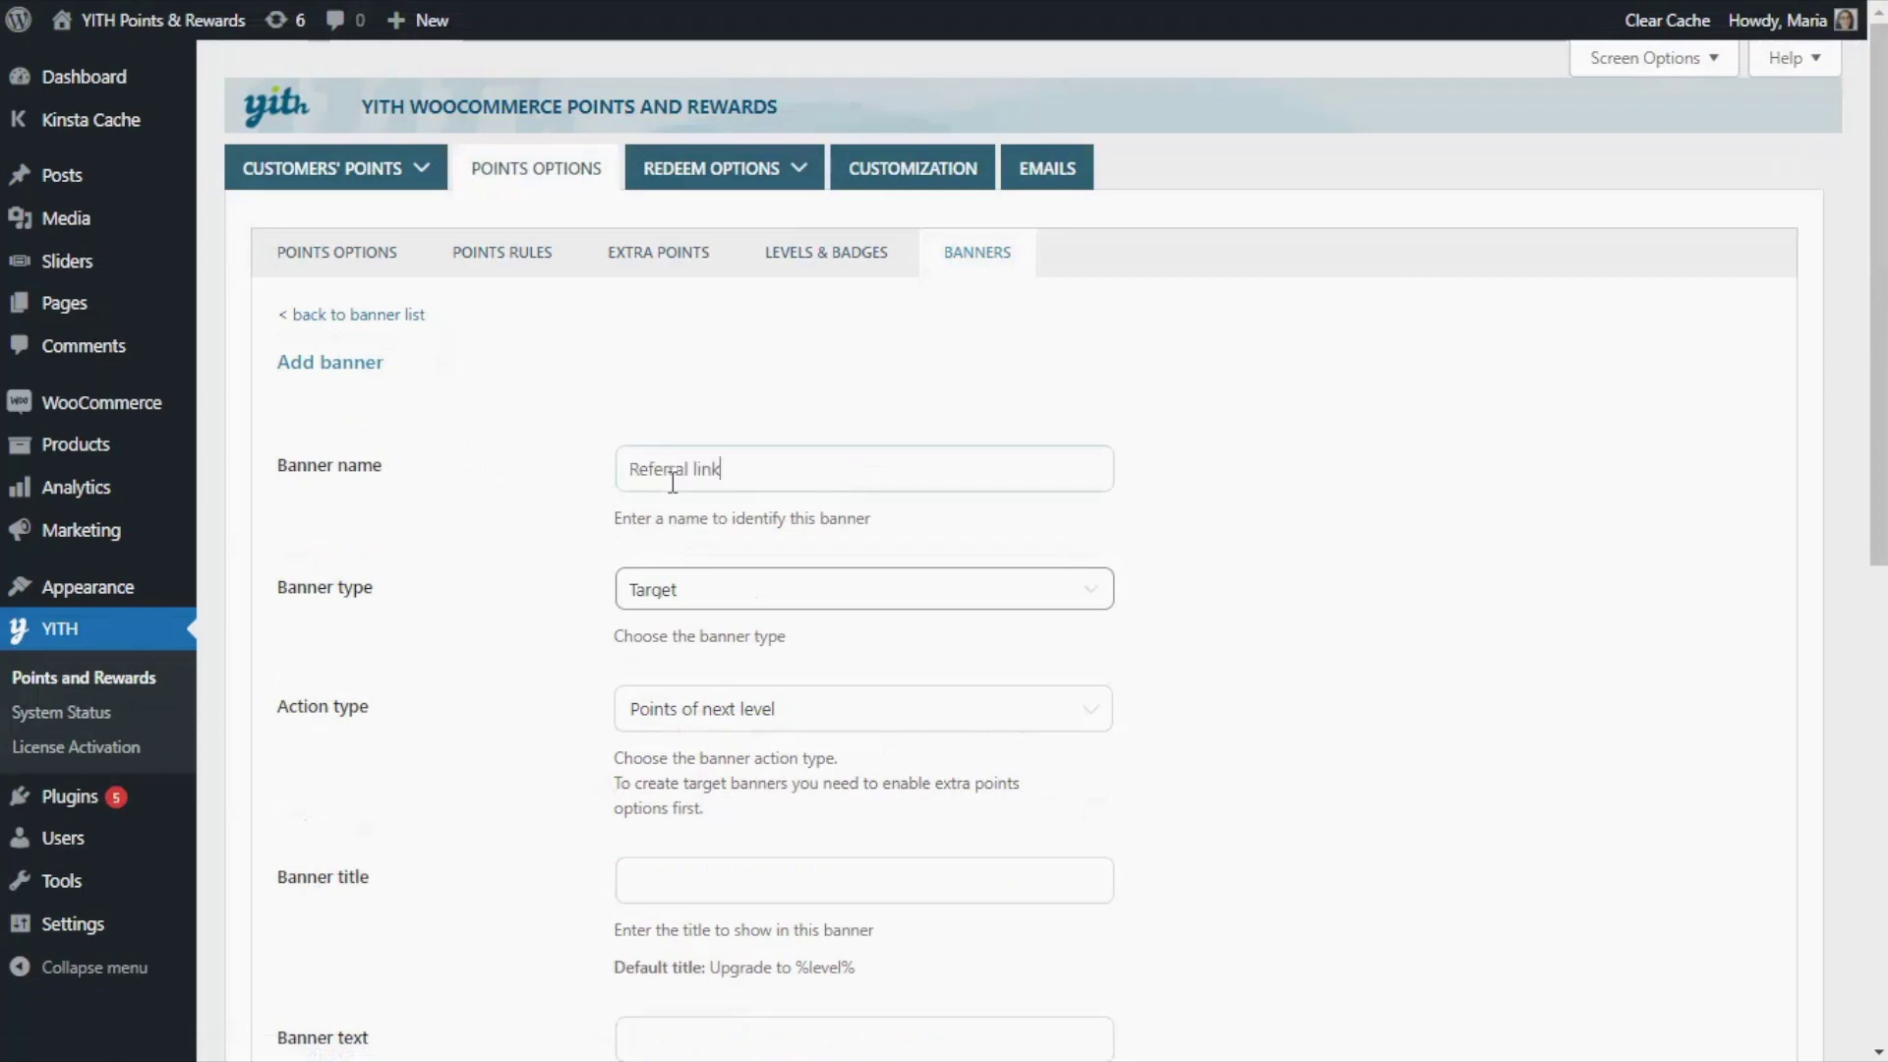
click(835, 600)
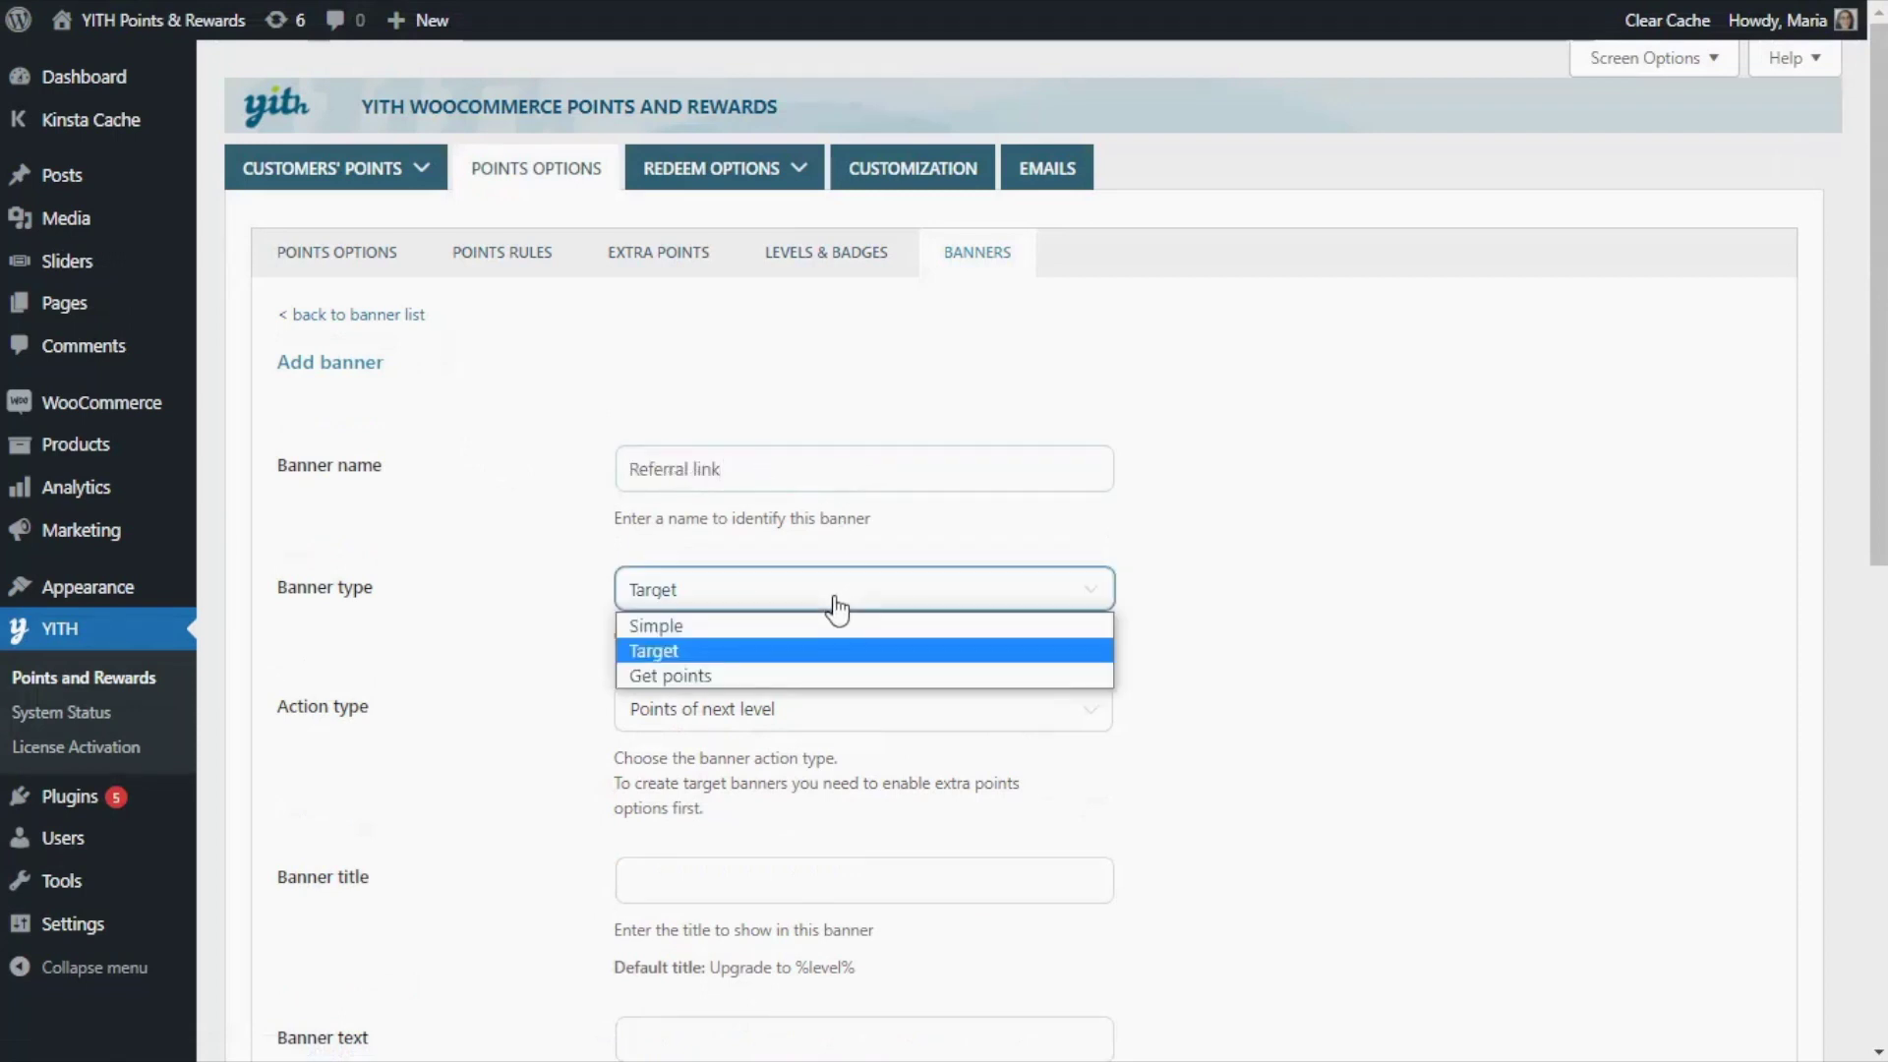
click(758, 674)
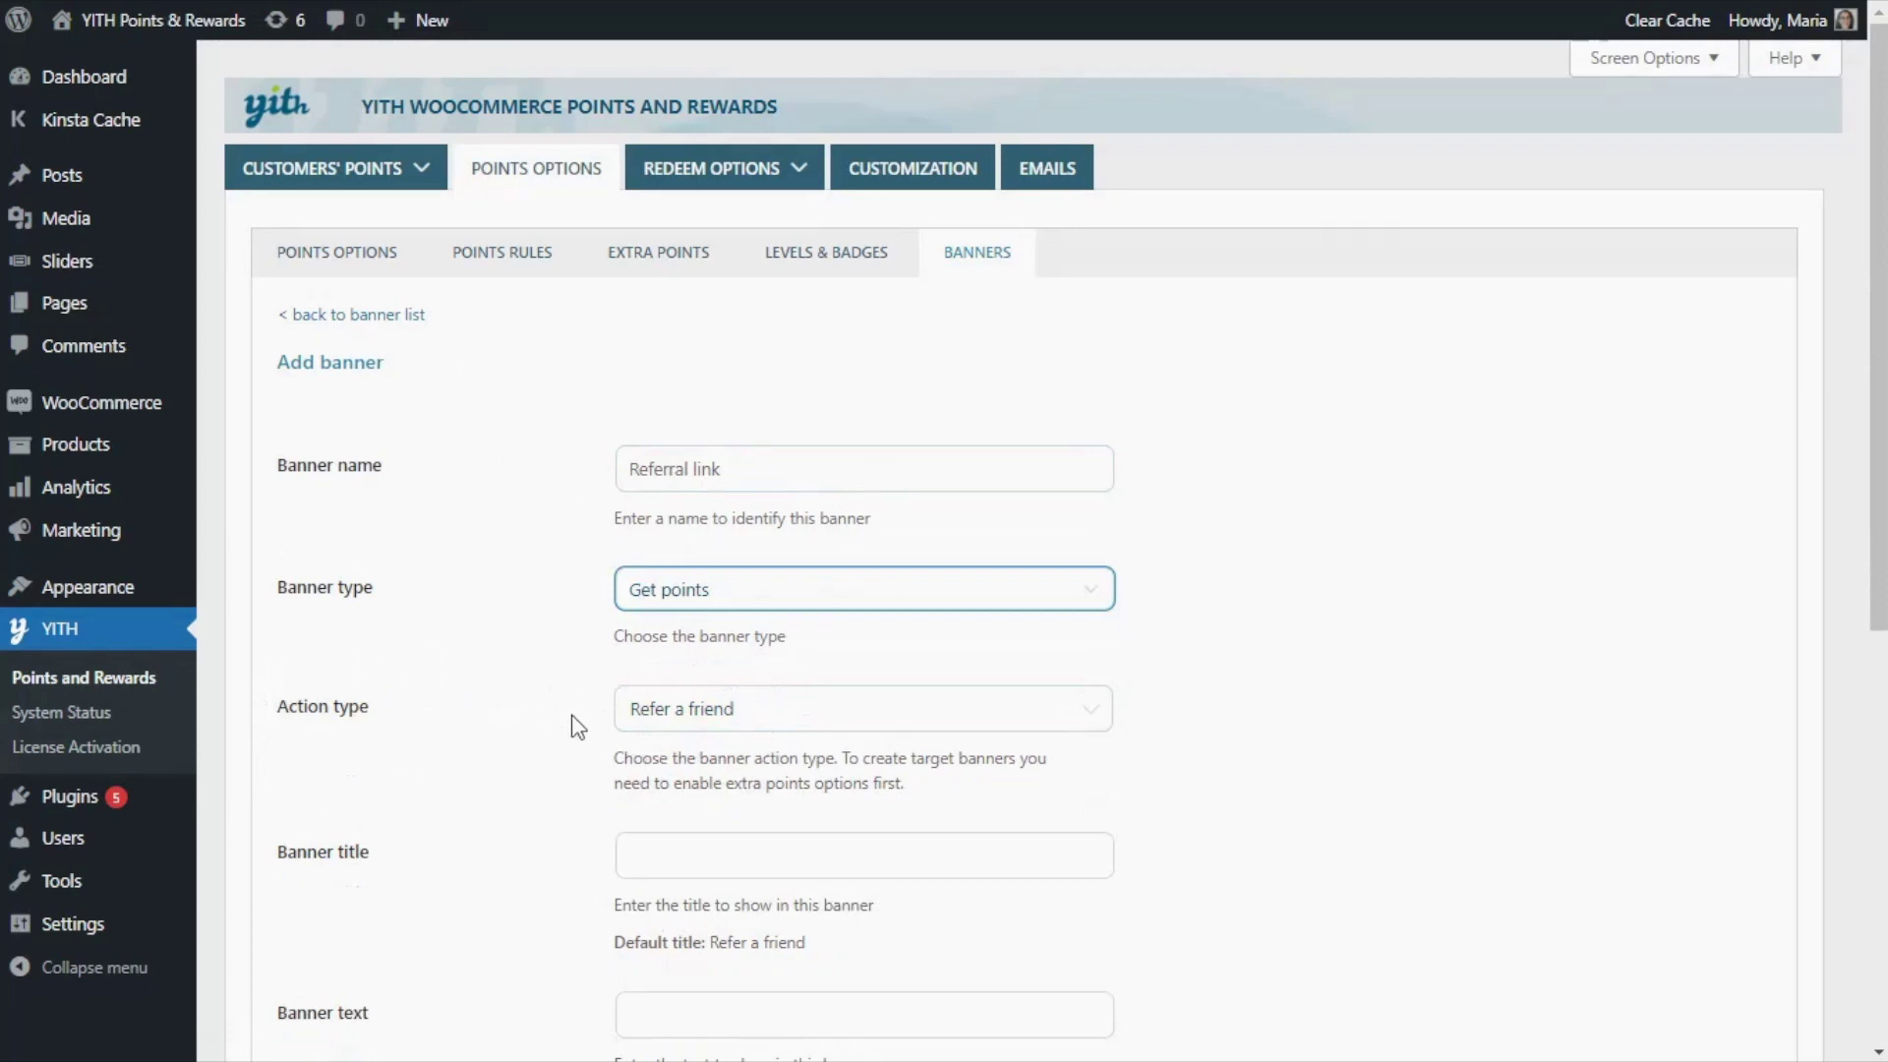
Step: Fill in the "Referral link" banner's title with its suggested default "Refer a friend"
scroll(575, 725, down, 3)
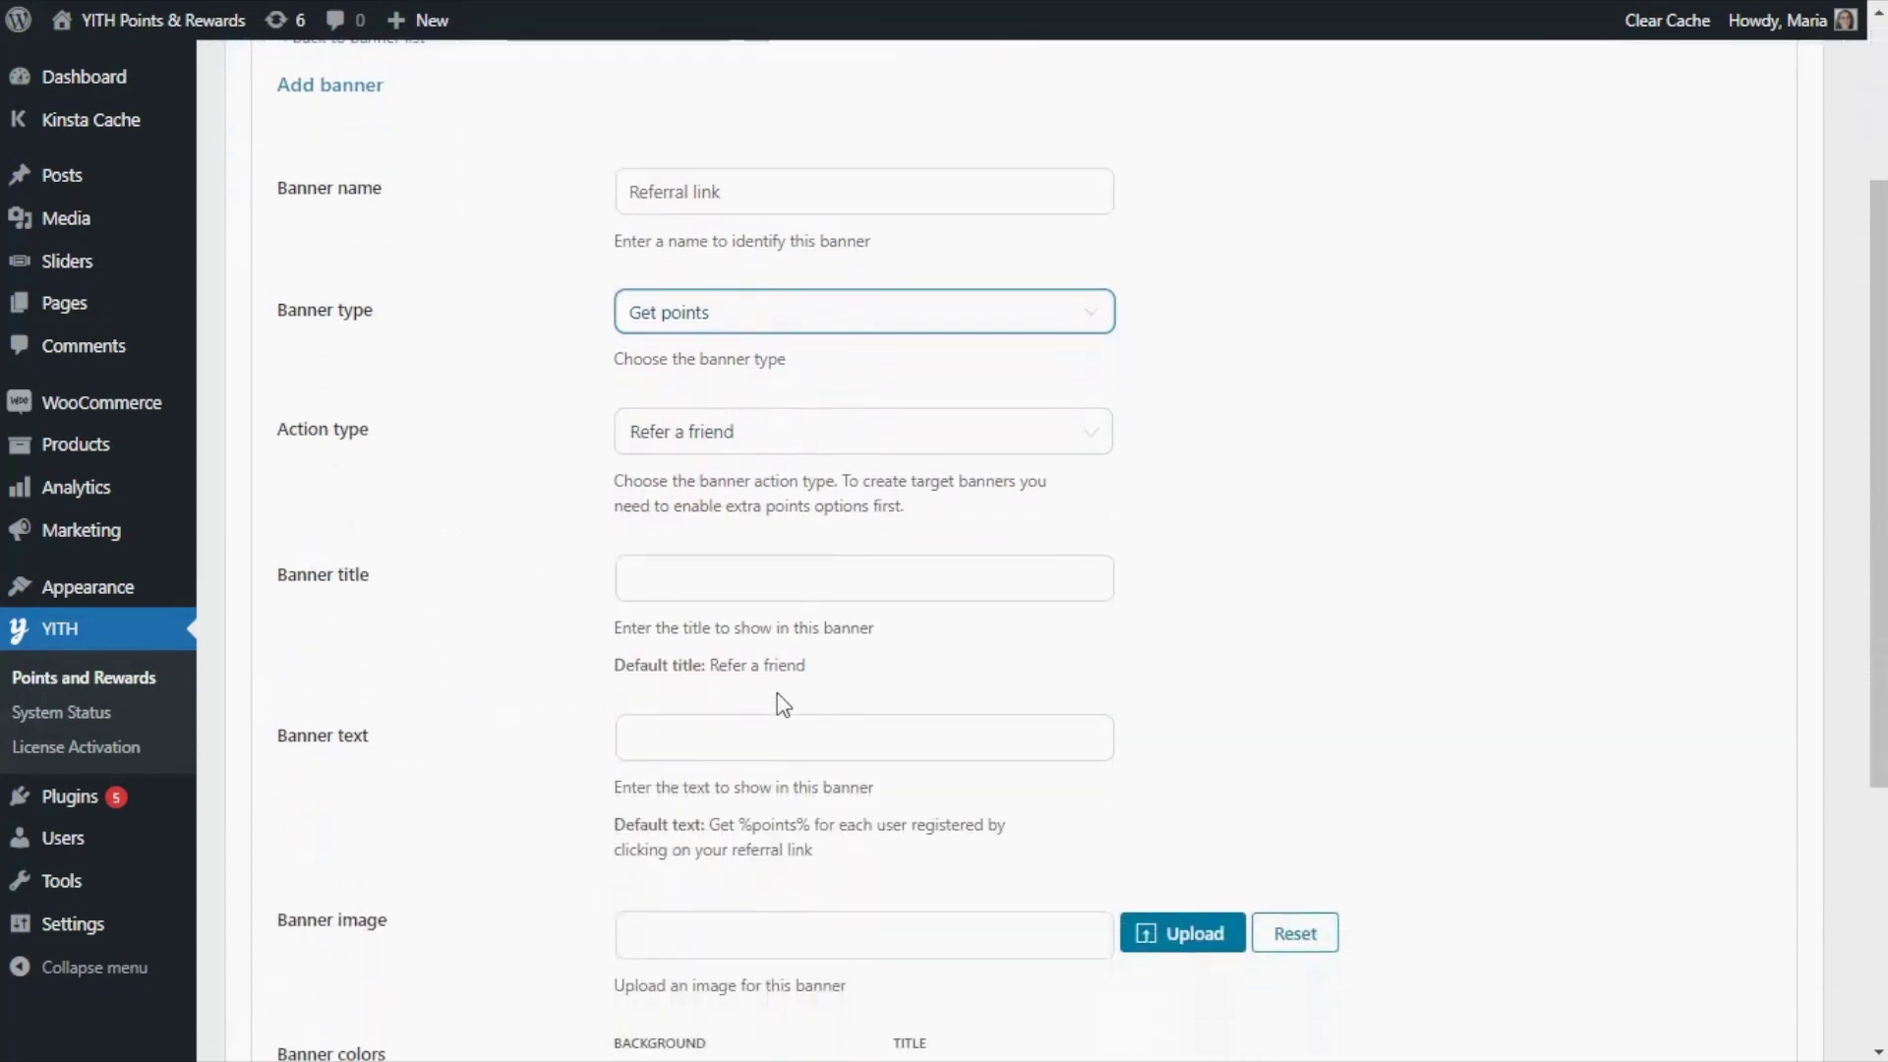
drag(811, 666, 712, 657)
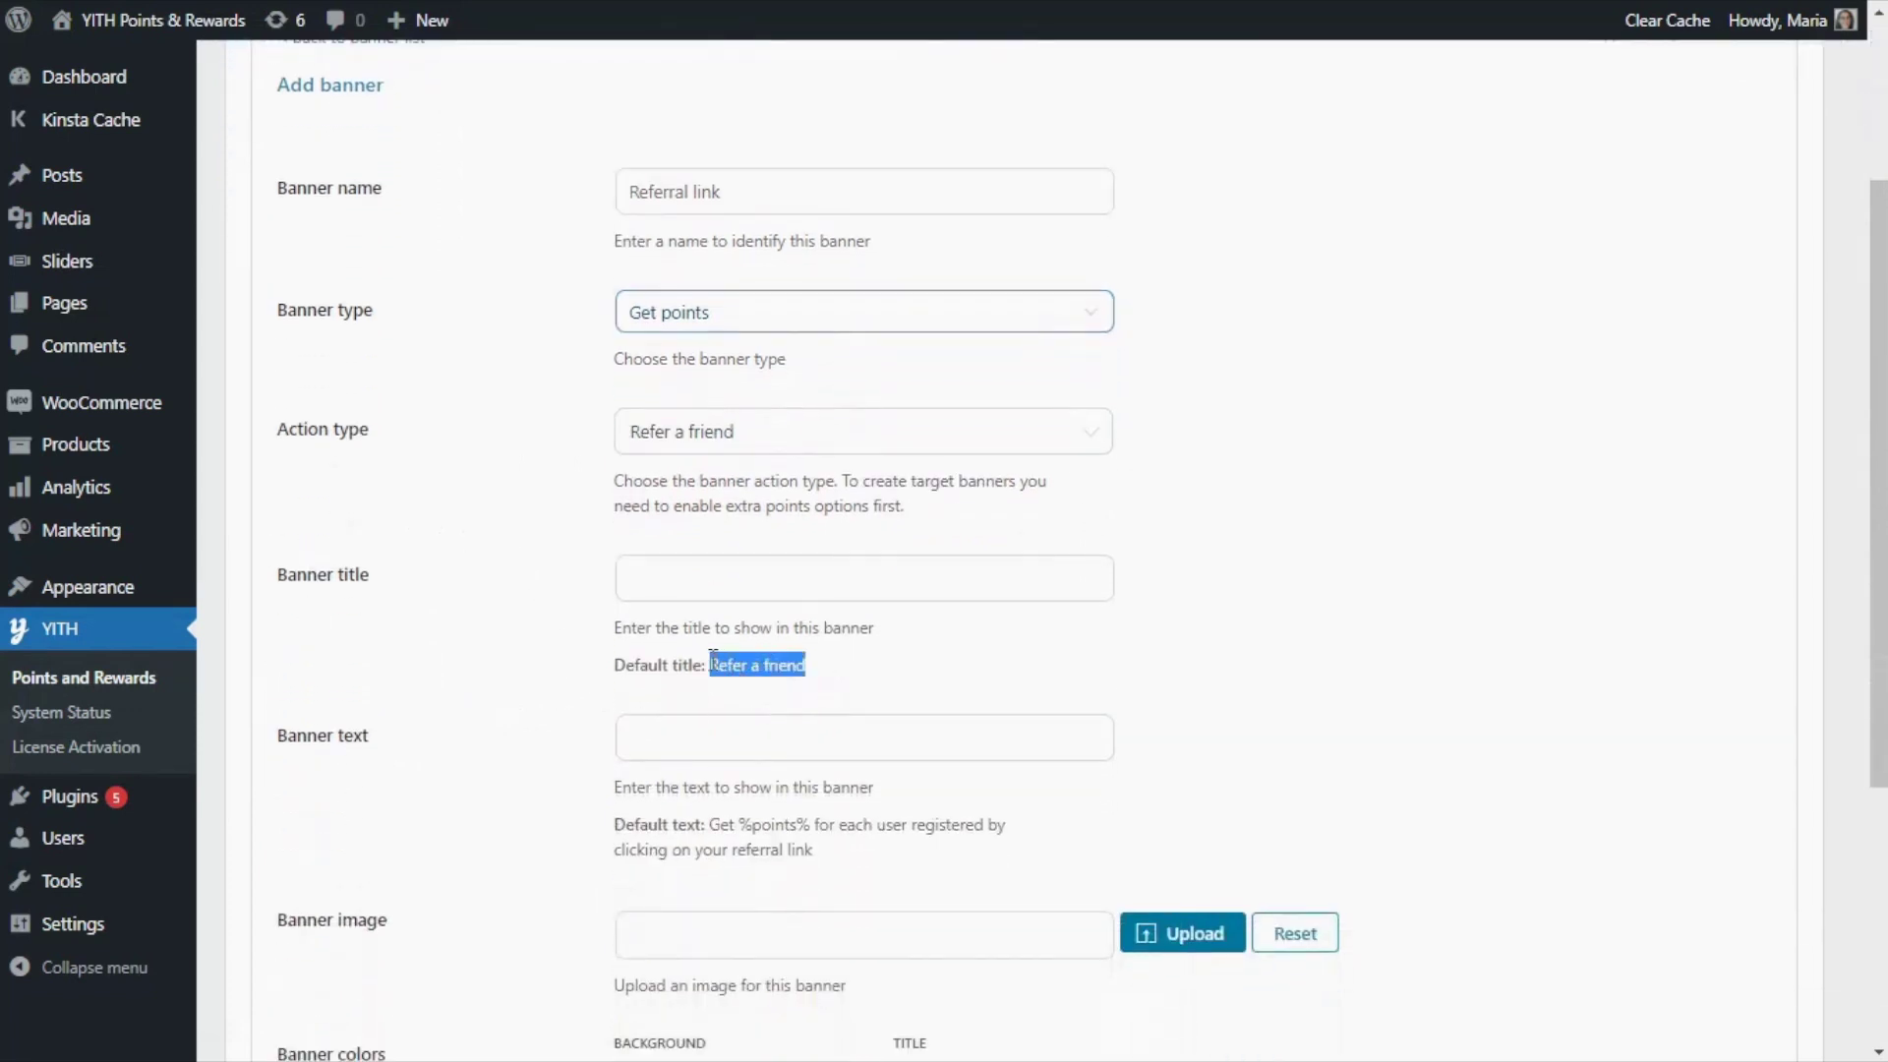
key(ctrl+c)
click(705, 562)
key(ctrl+v)
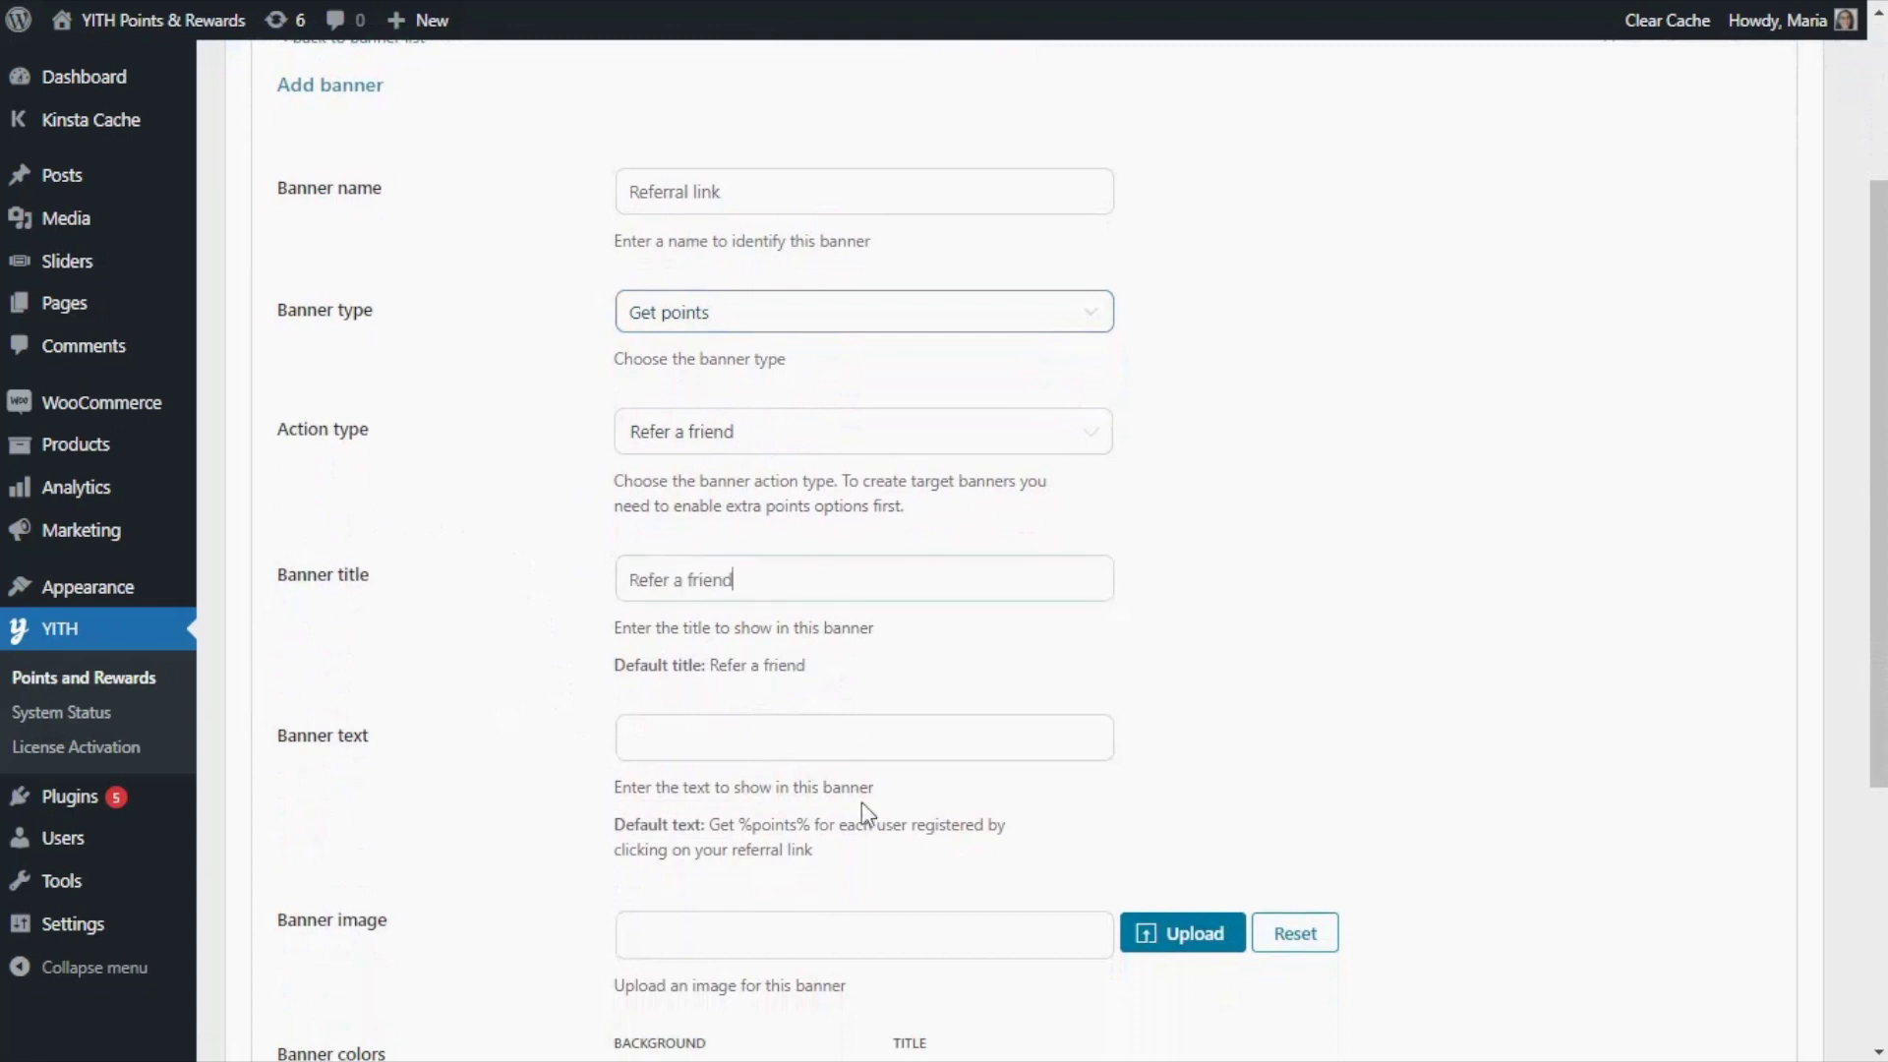
Step: Copy the suggested default "Get %points% for each user registered by clicking on your referral link" into the banner text
drag(838, 846, 714, 828)
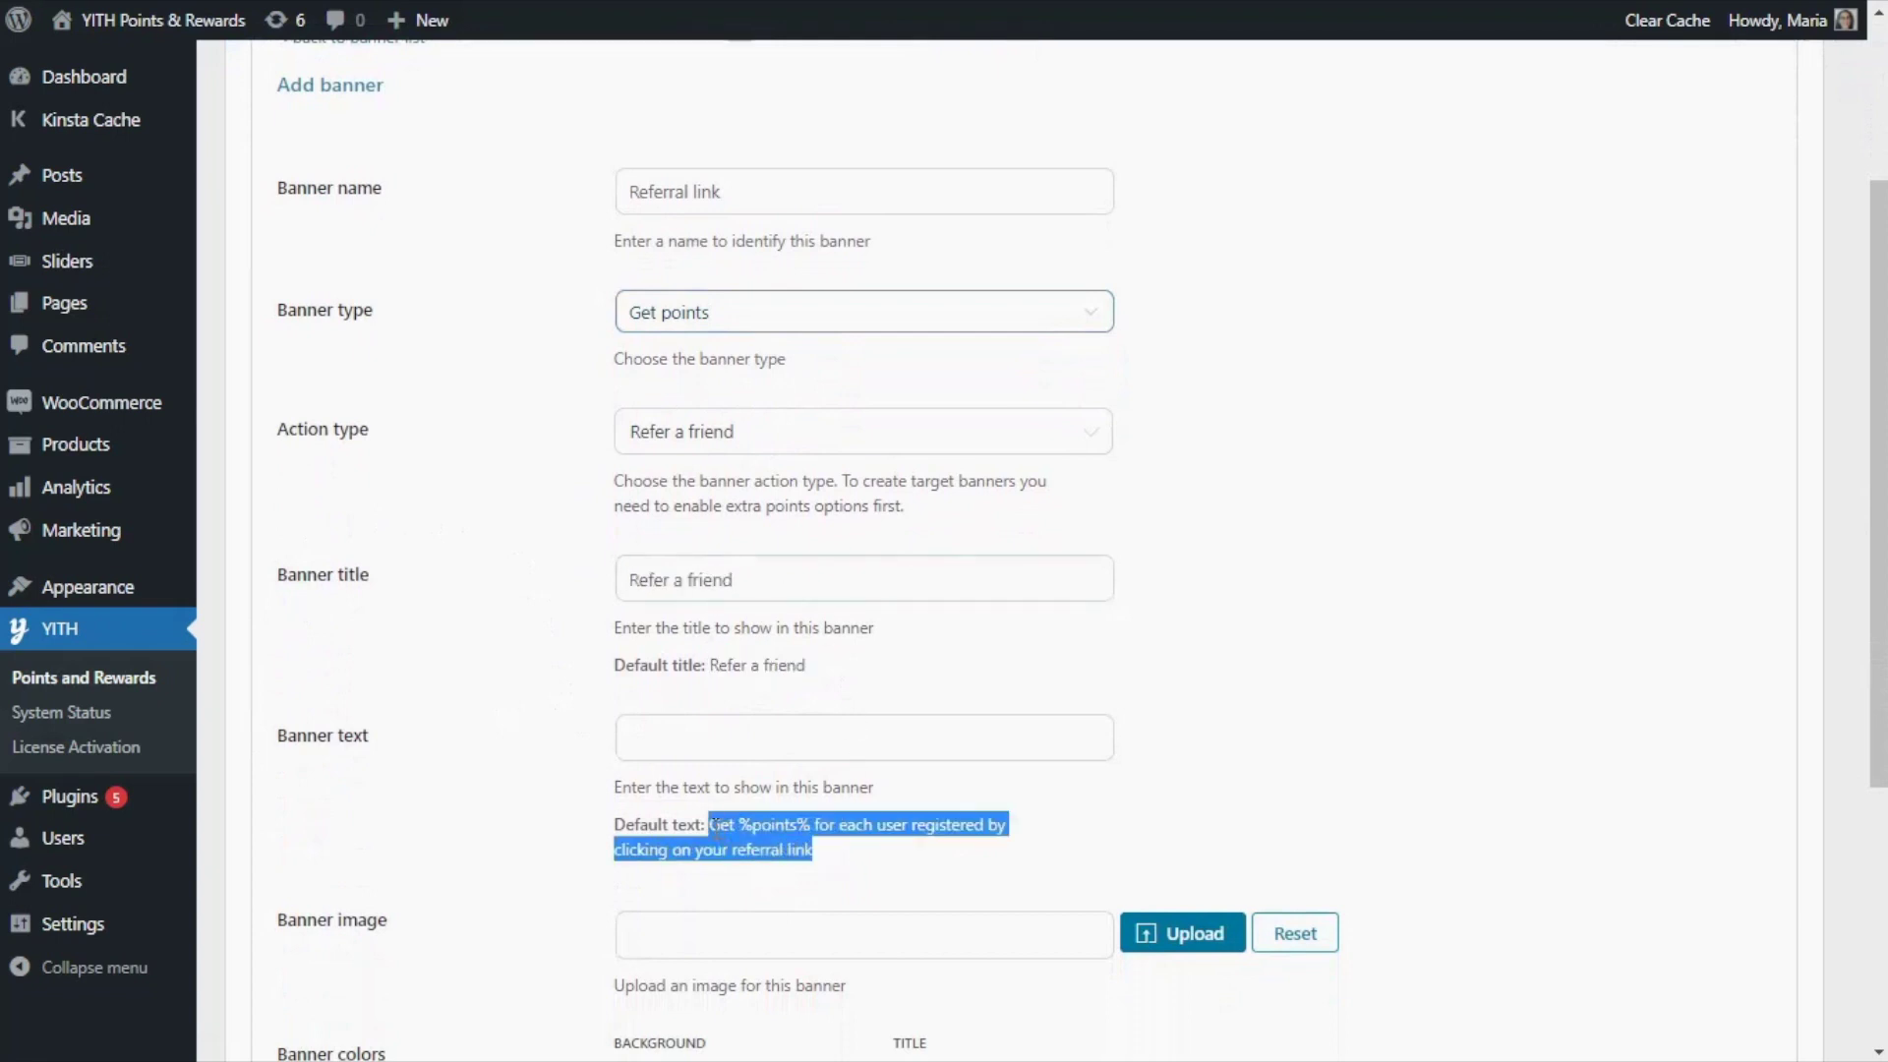
click(698, 750)
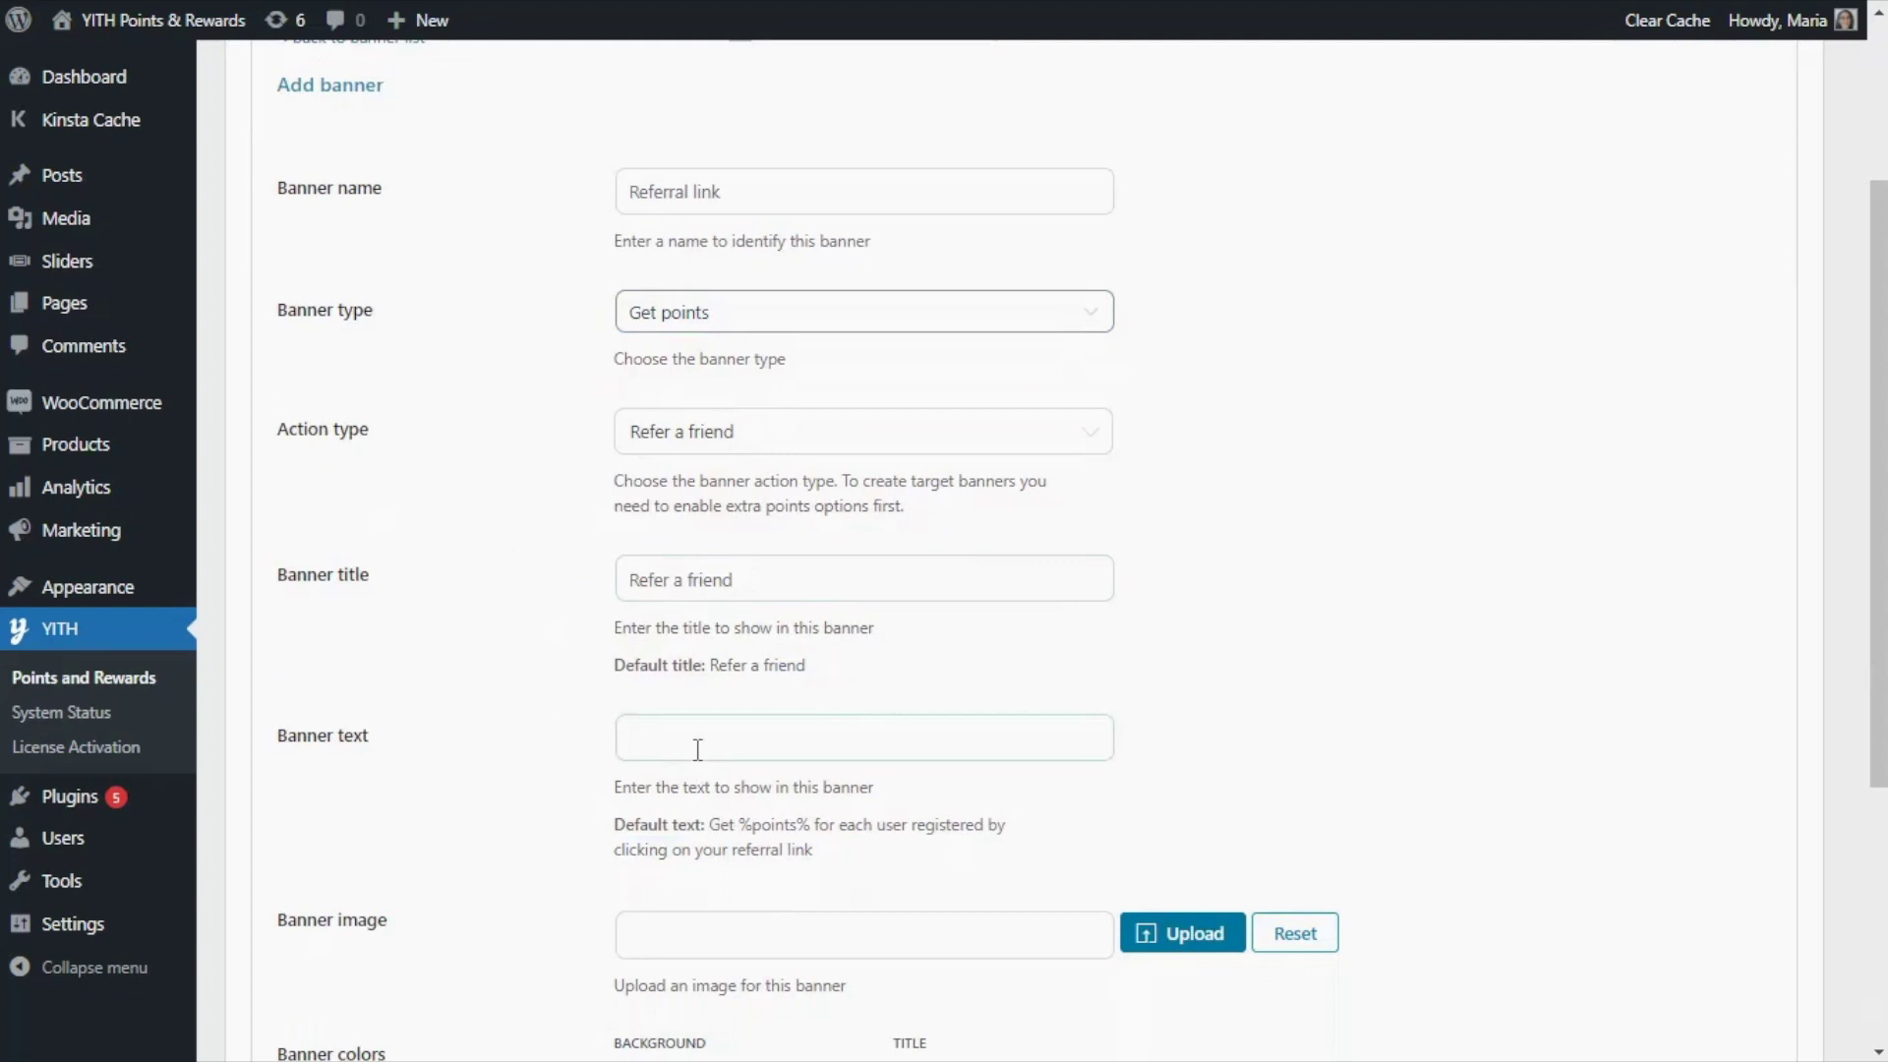
key(ctrl+v)
Step: Set the add-person icon from the media library as the "Referral link" banner's image and save the banner
scroll(1344, 688, down, 4)
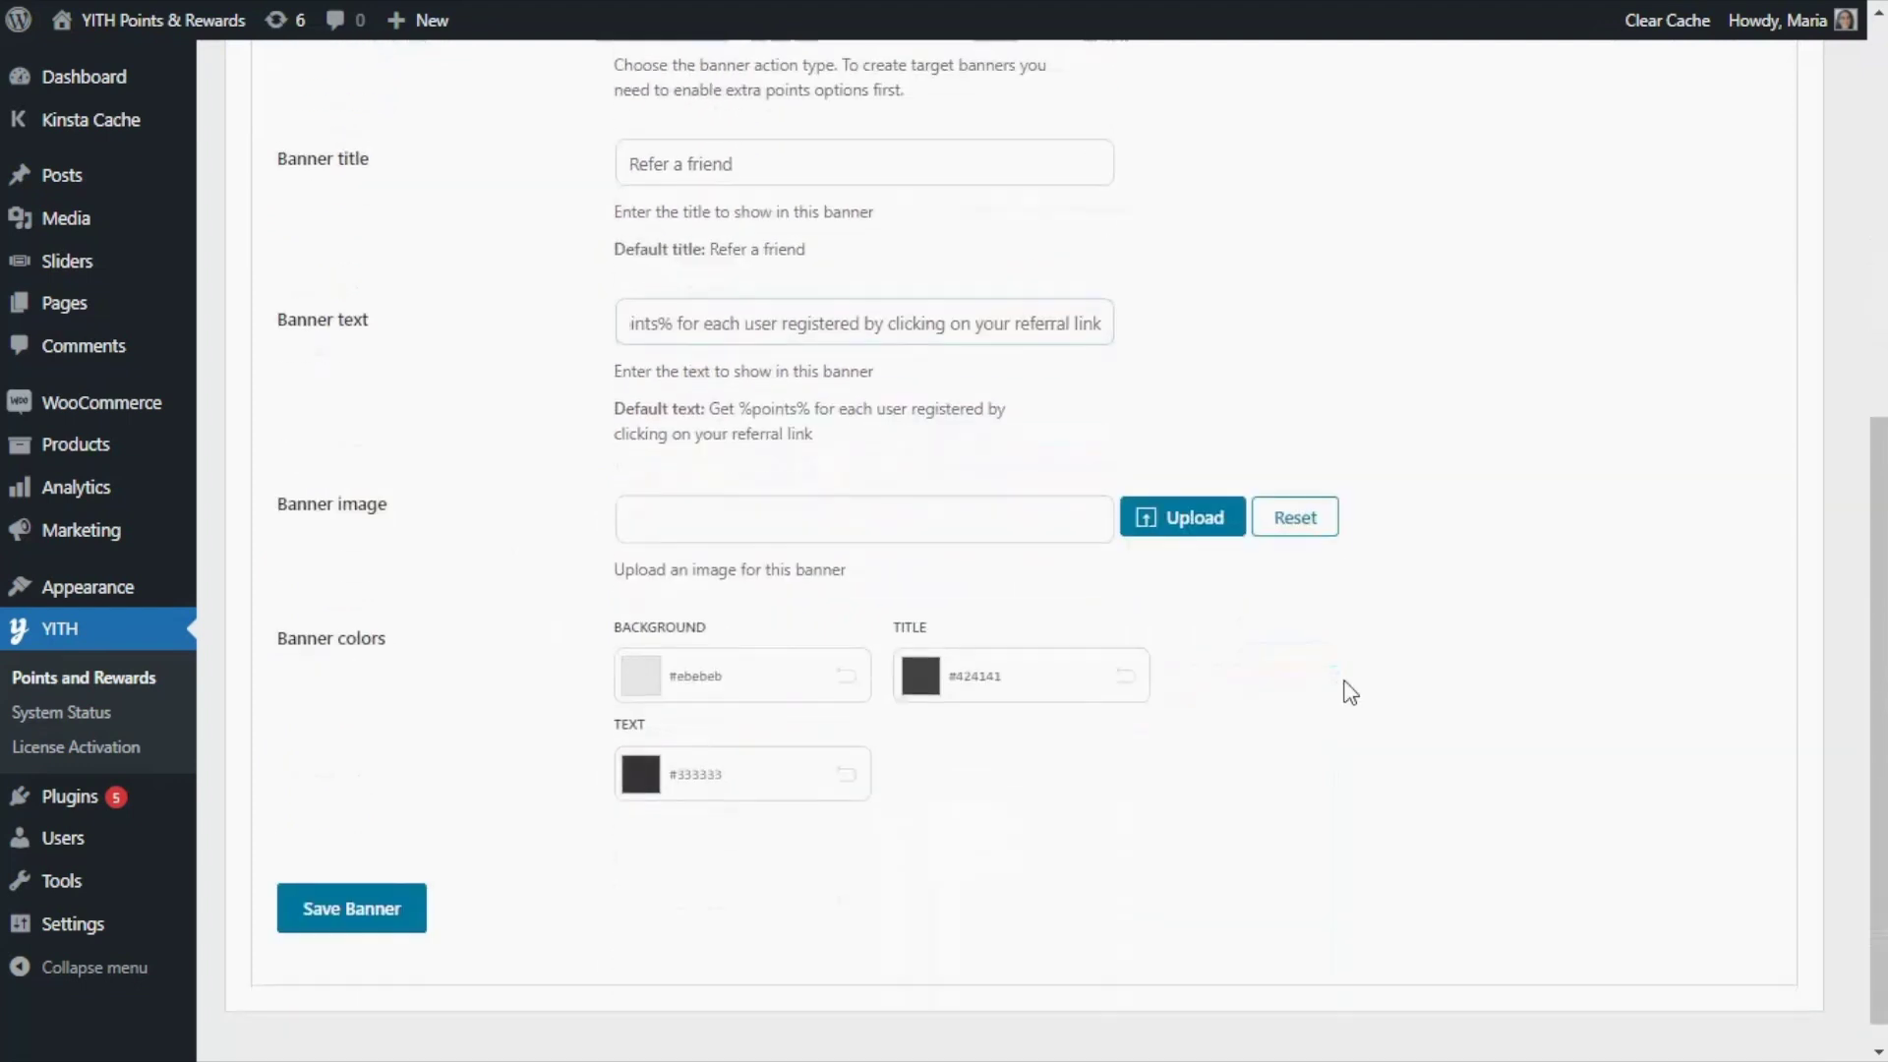
click(1168, 546)
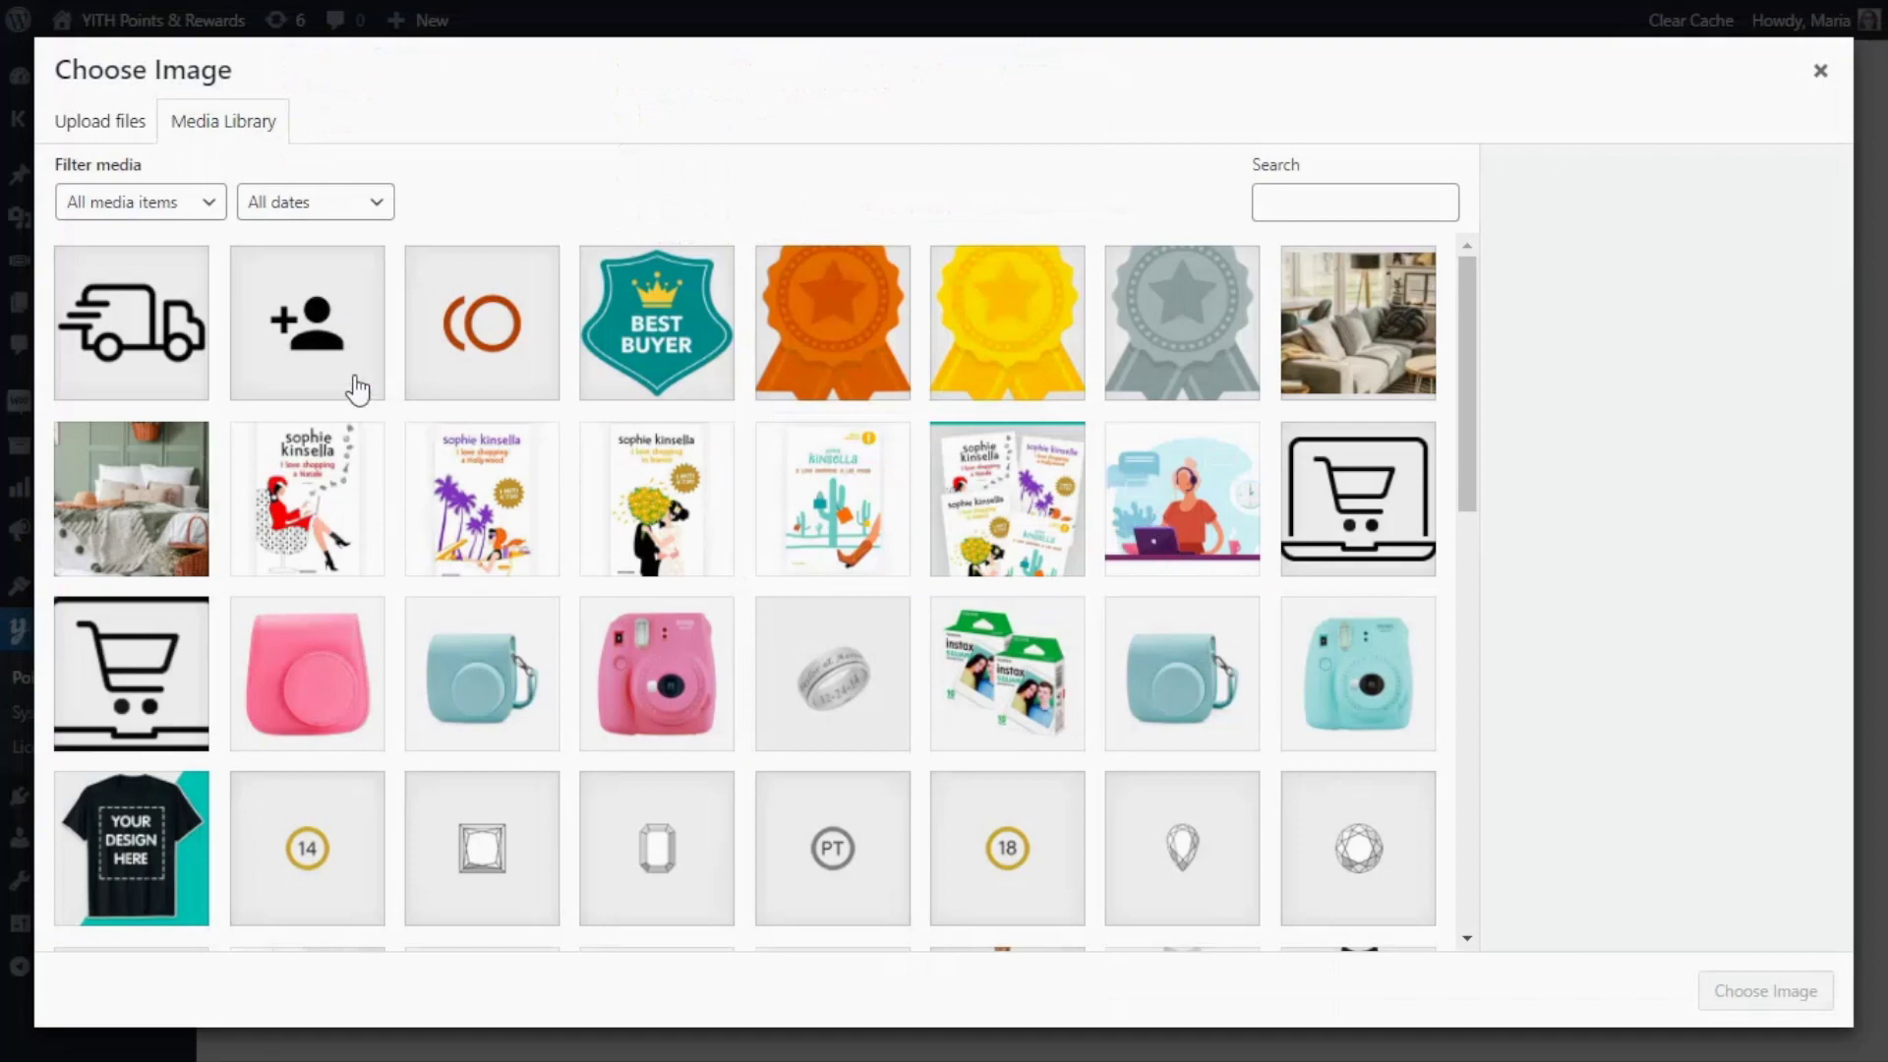
click(357, 390)
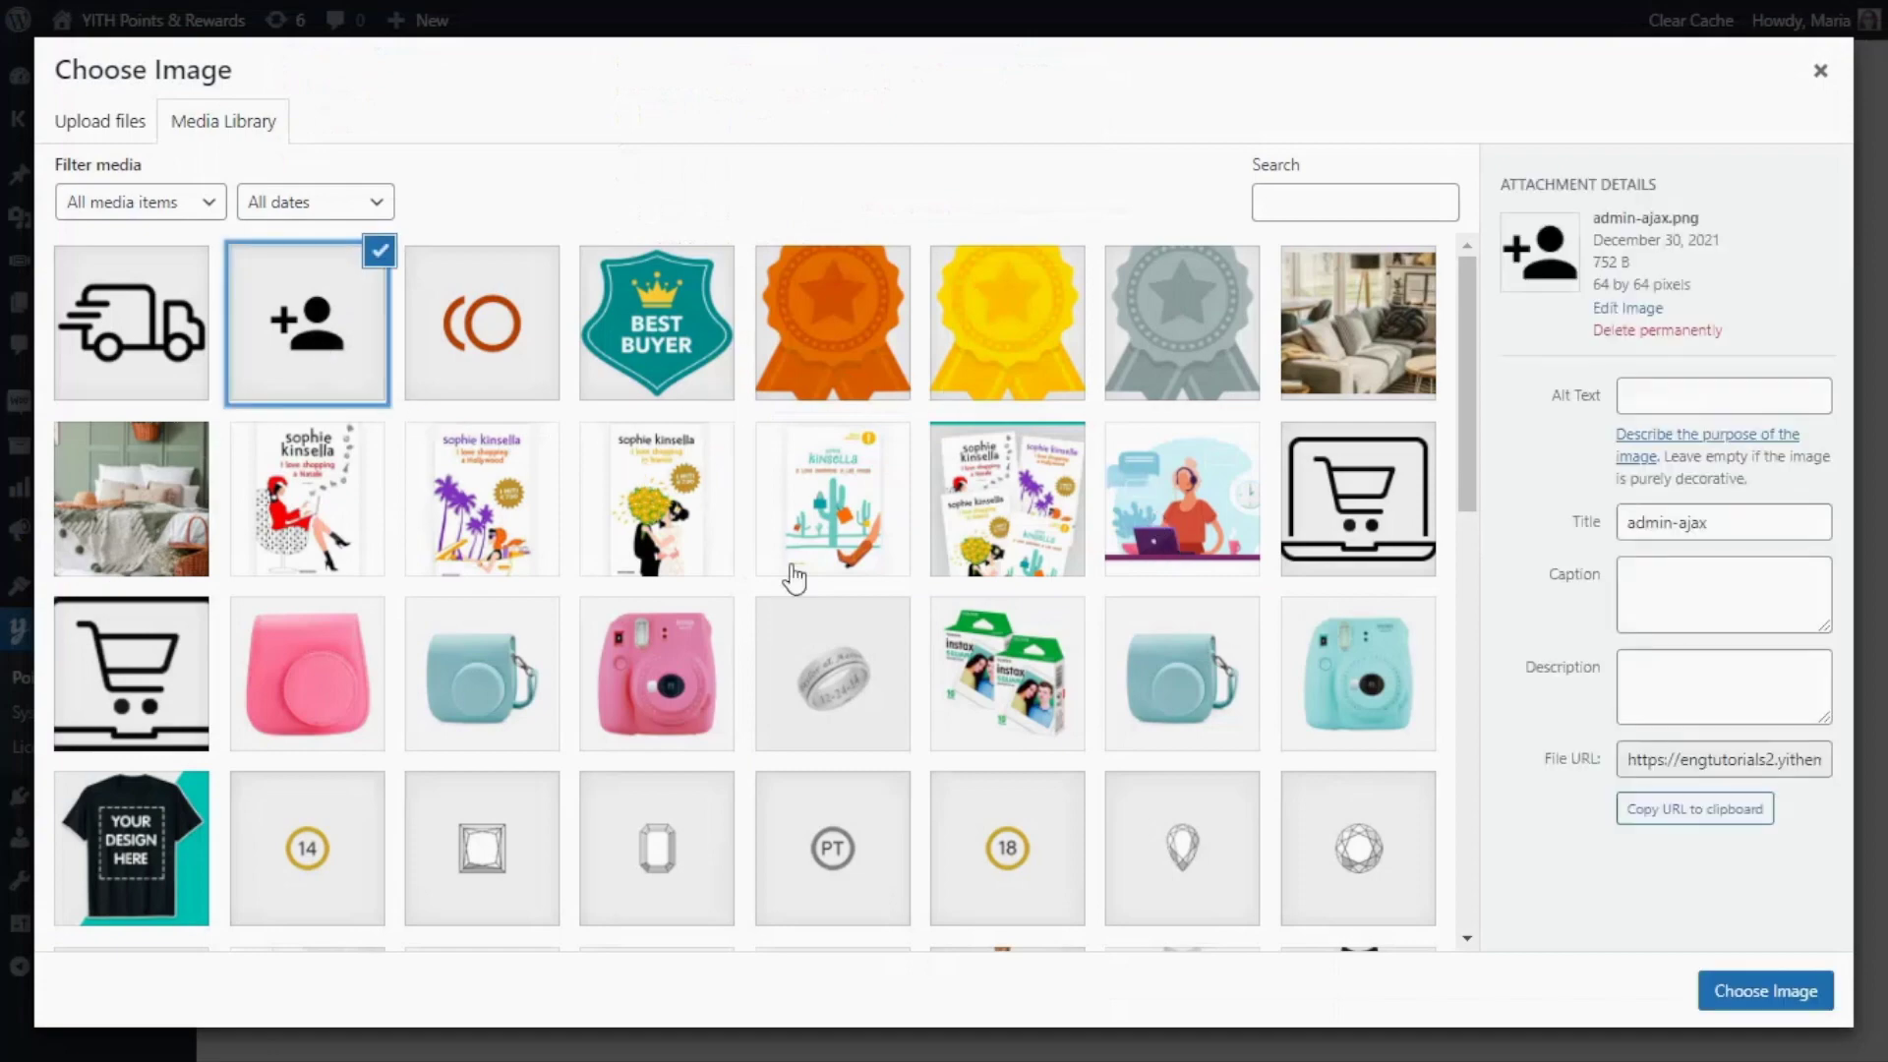
click(1774, 1005)
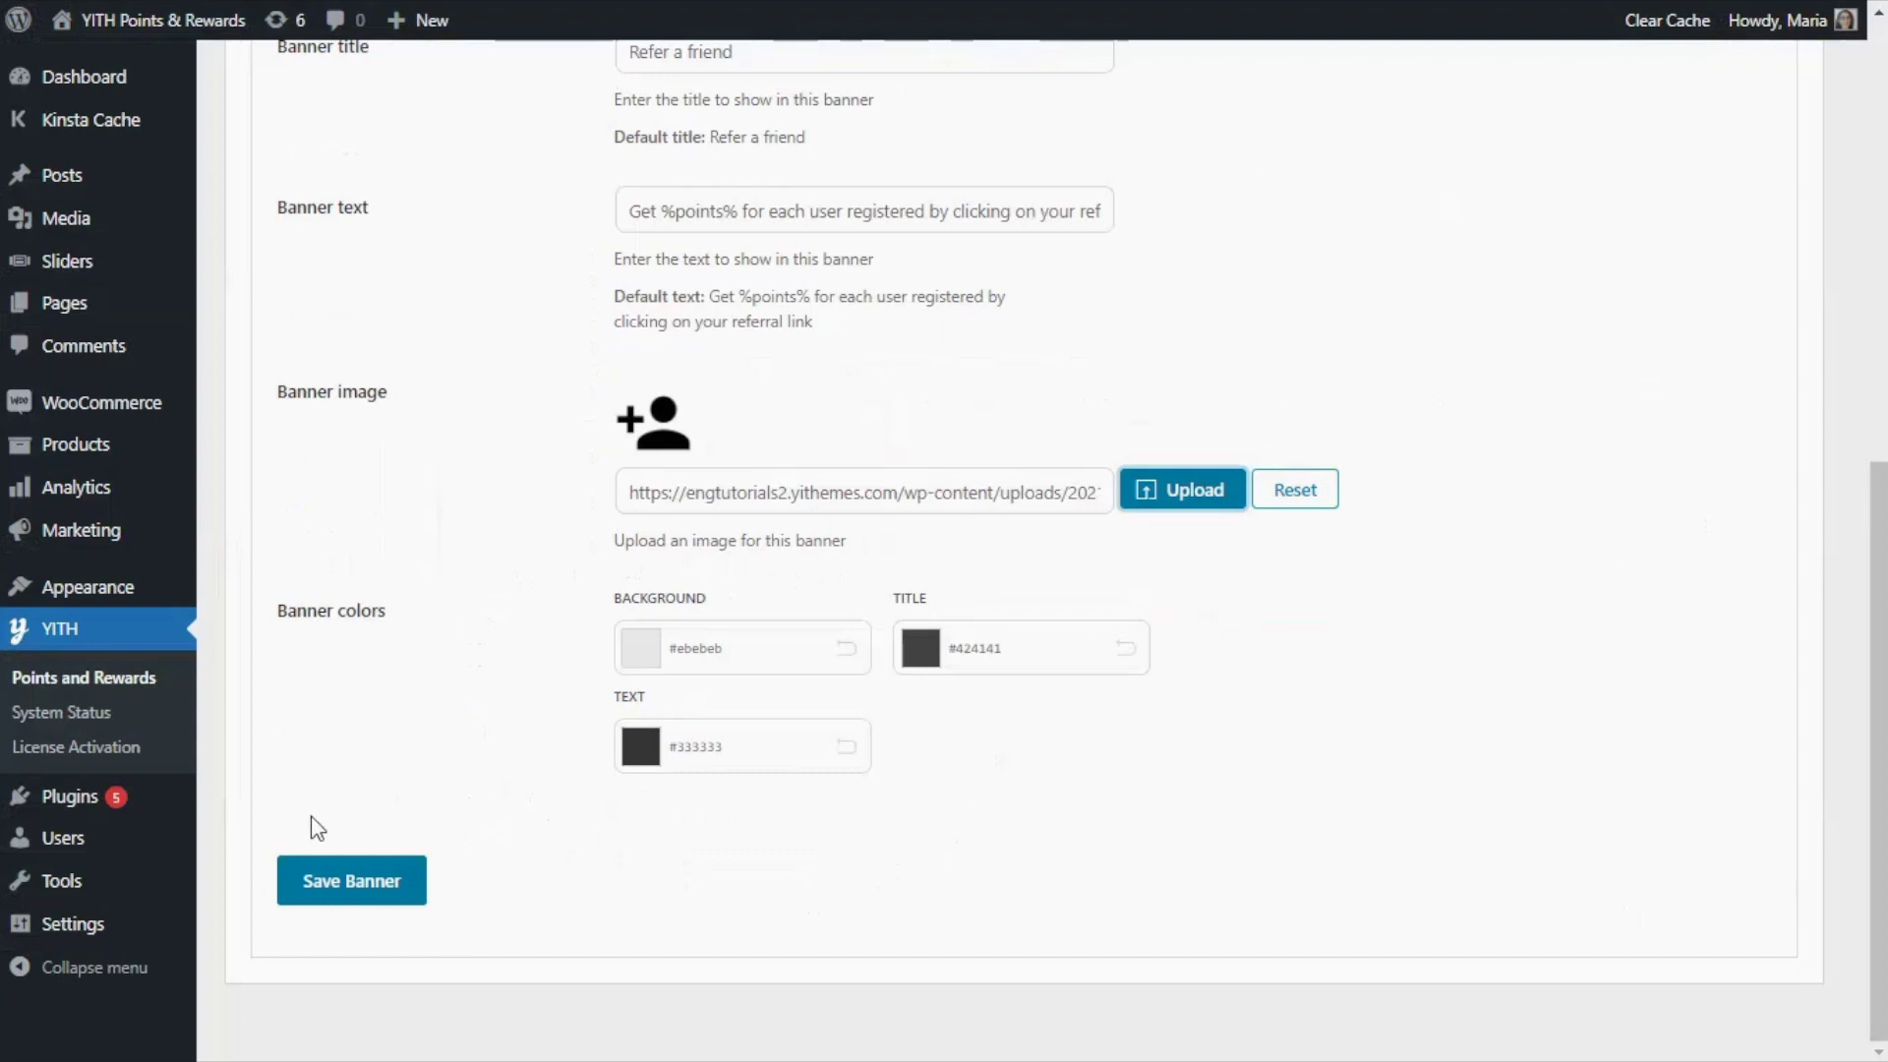
click(327, 890)
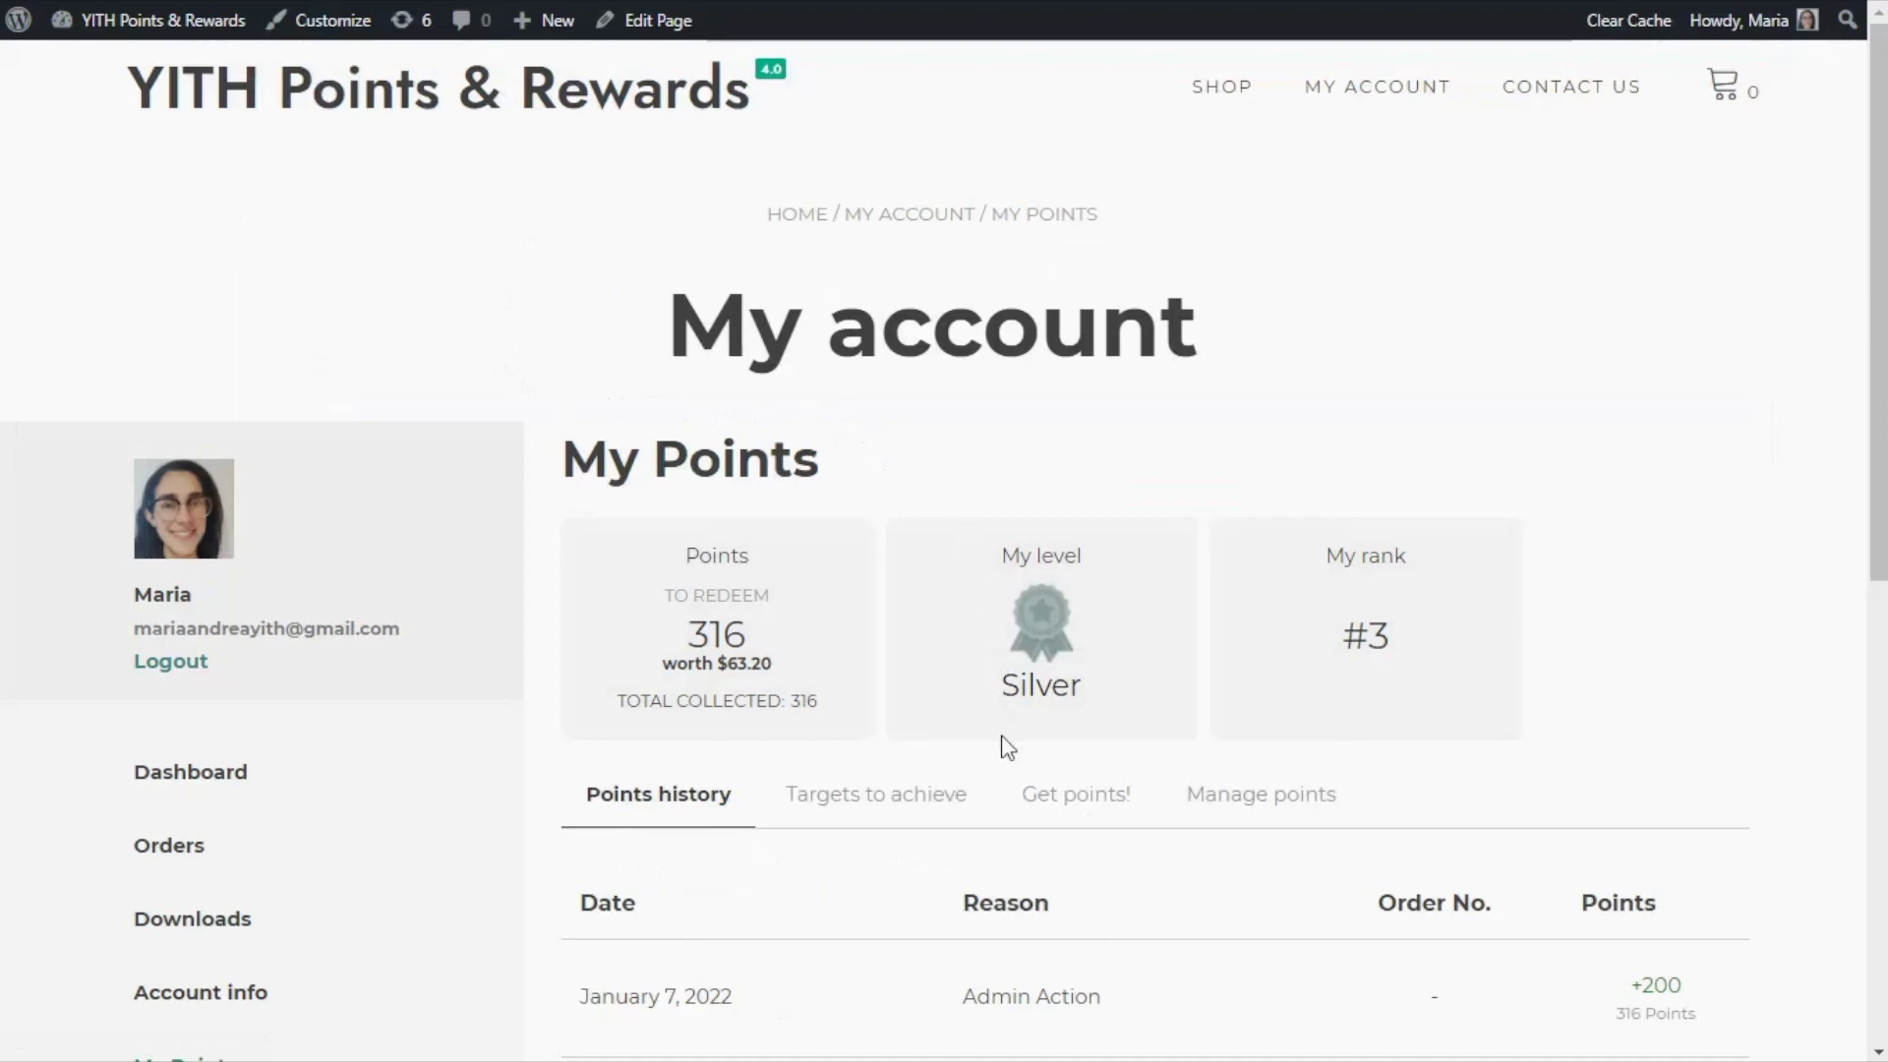
Step: Check the "Leave a review" and "Refer a friend" banners in the Get points! section of the My Points page
click(1038, 814)
scroll(1785, 796, down, 1)
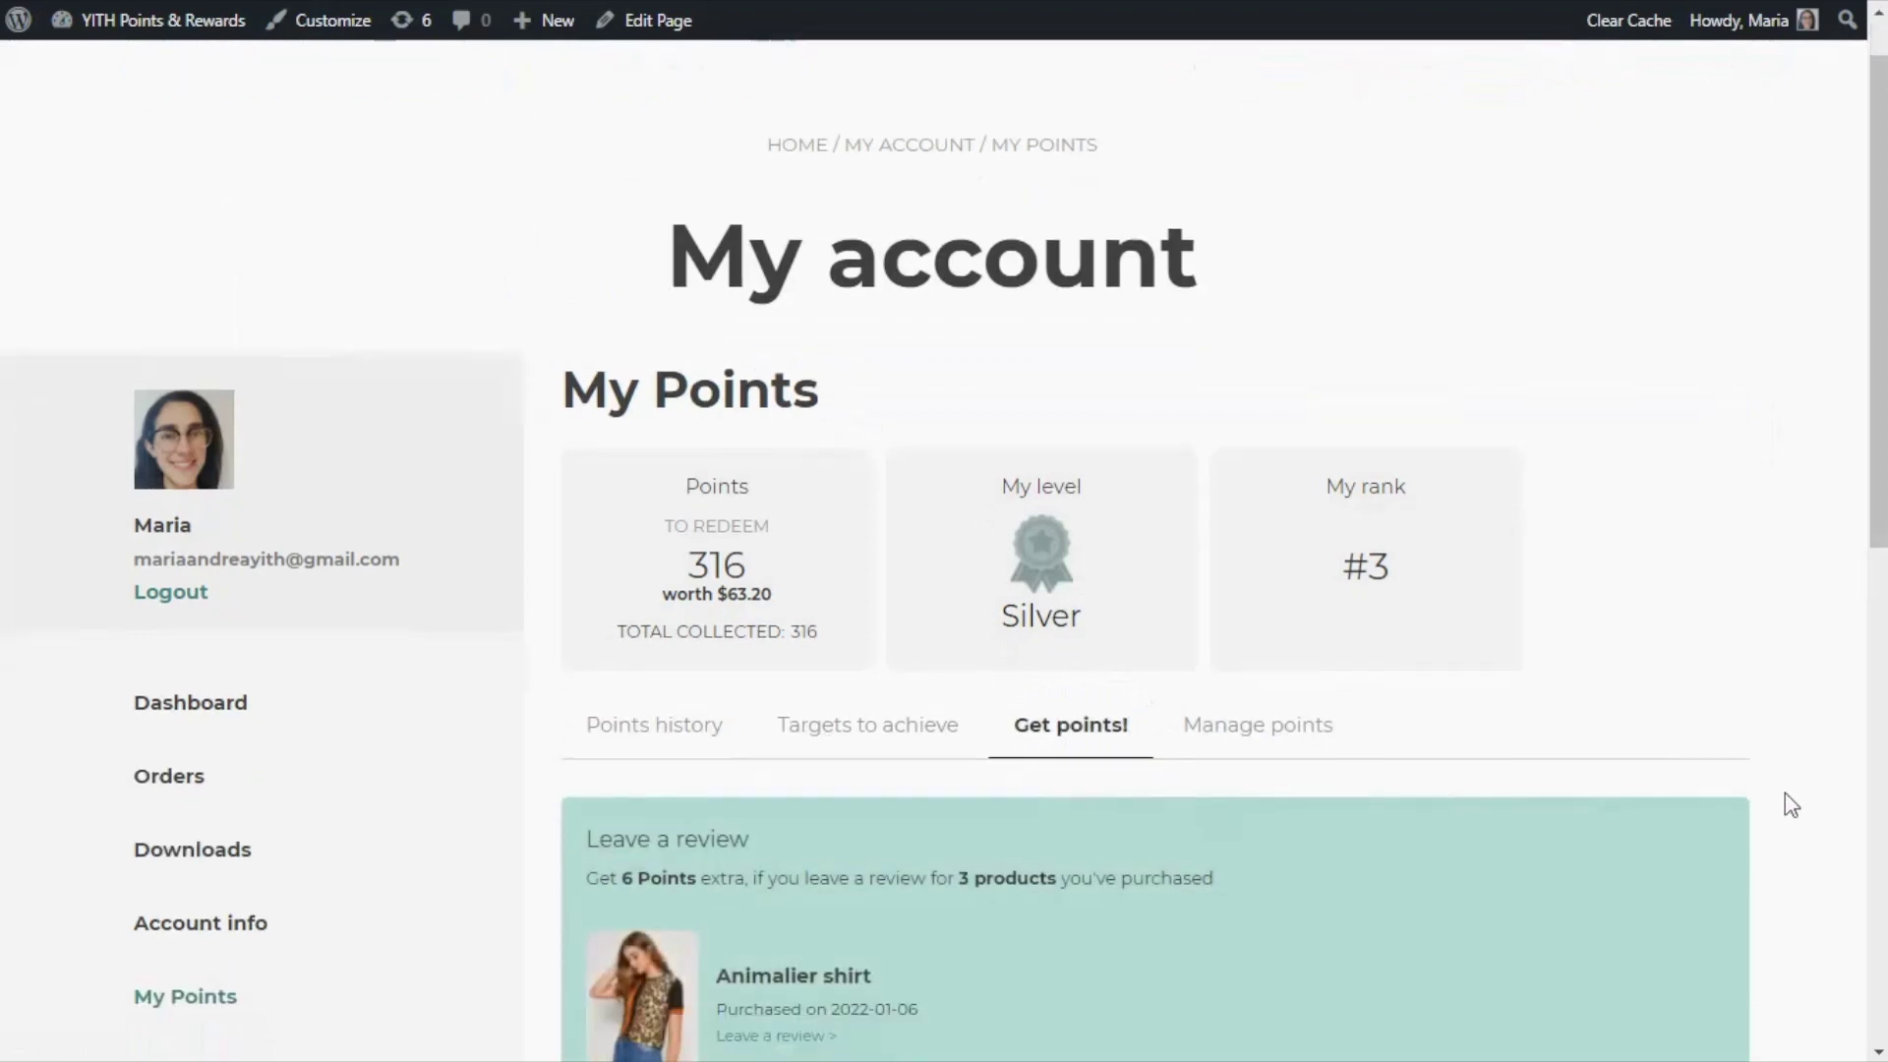
scroll(1792, 804, down, 5)
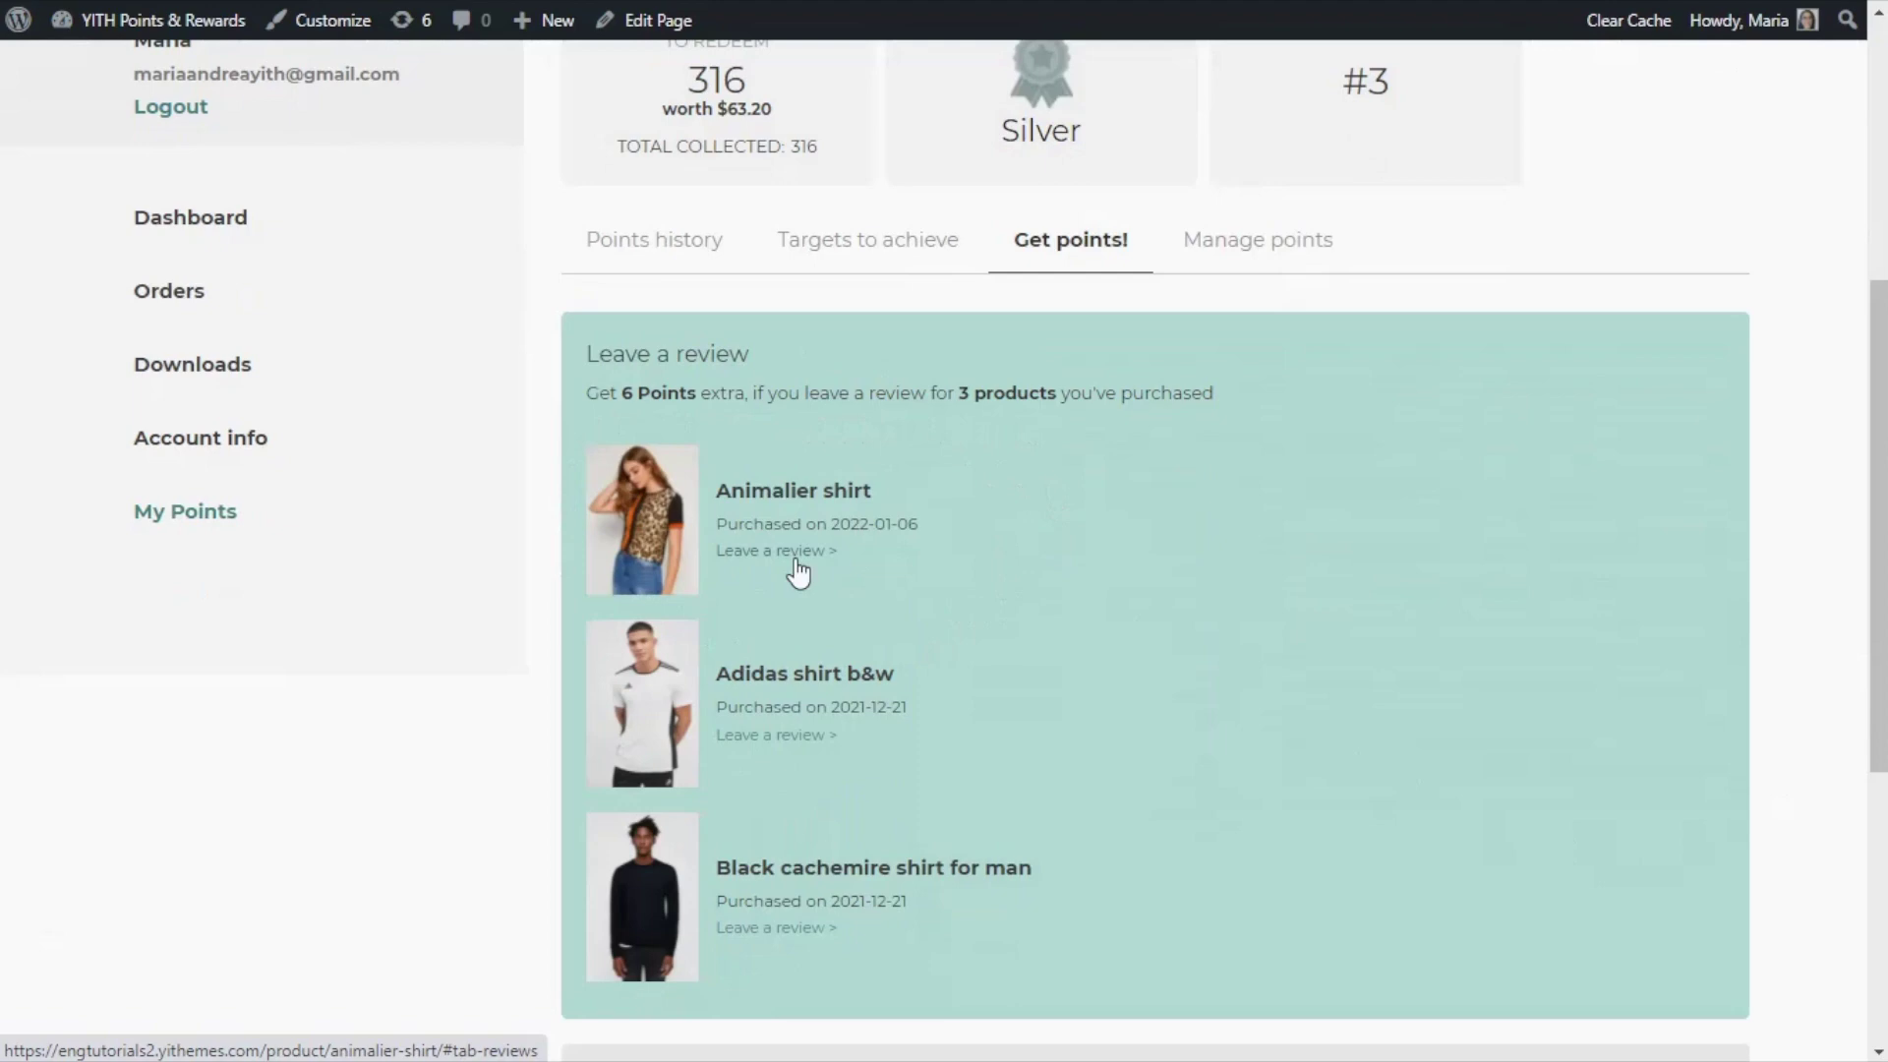
scroll(1312, 622, down, 4)
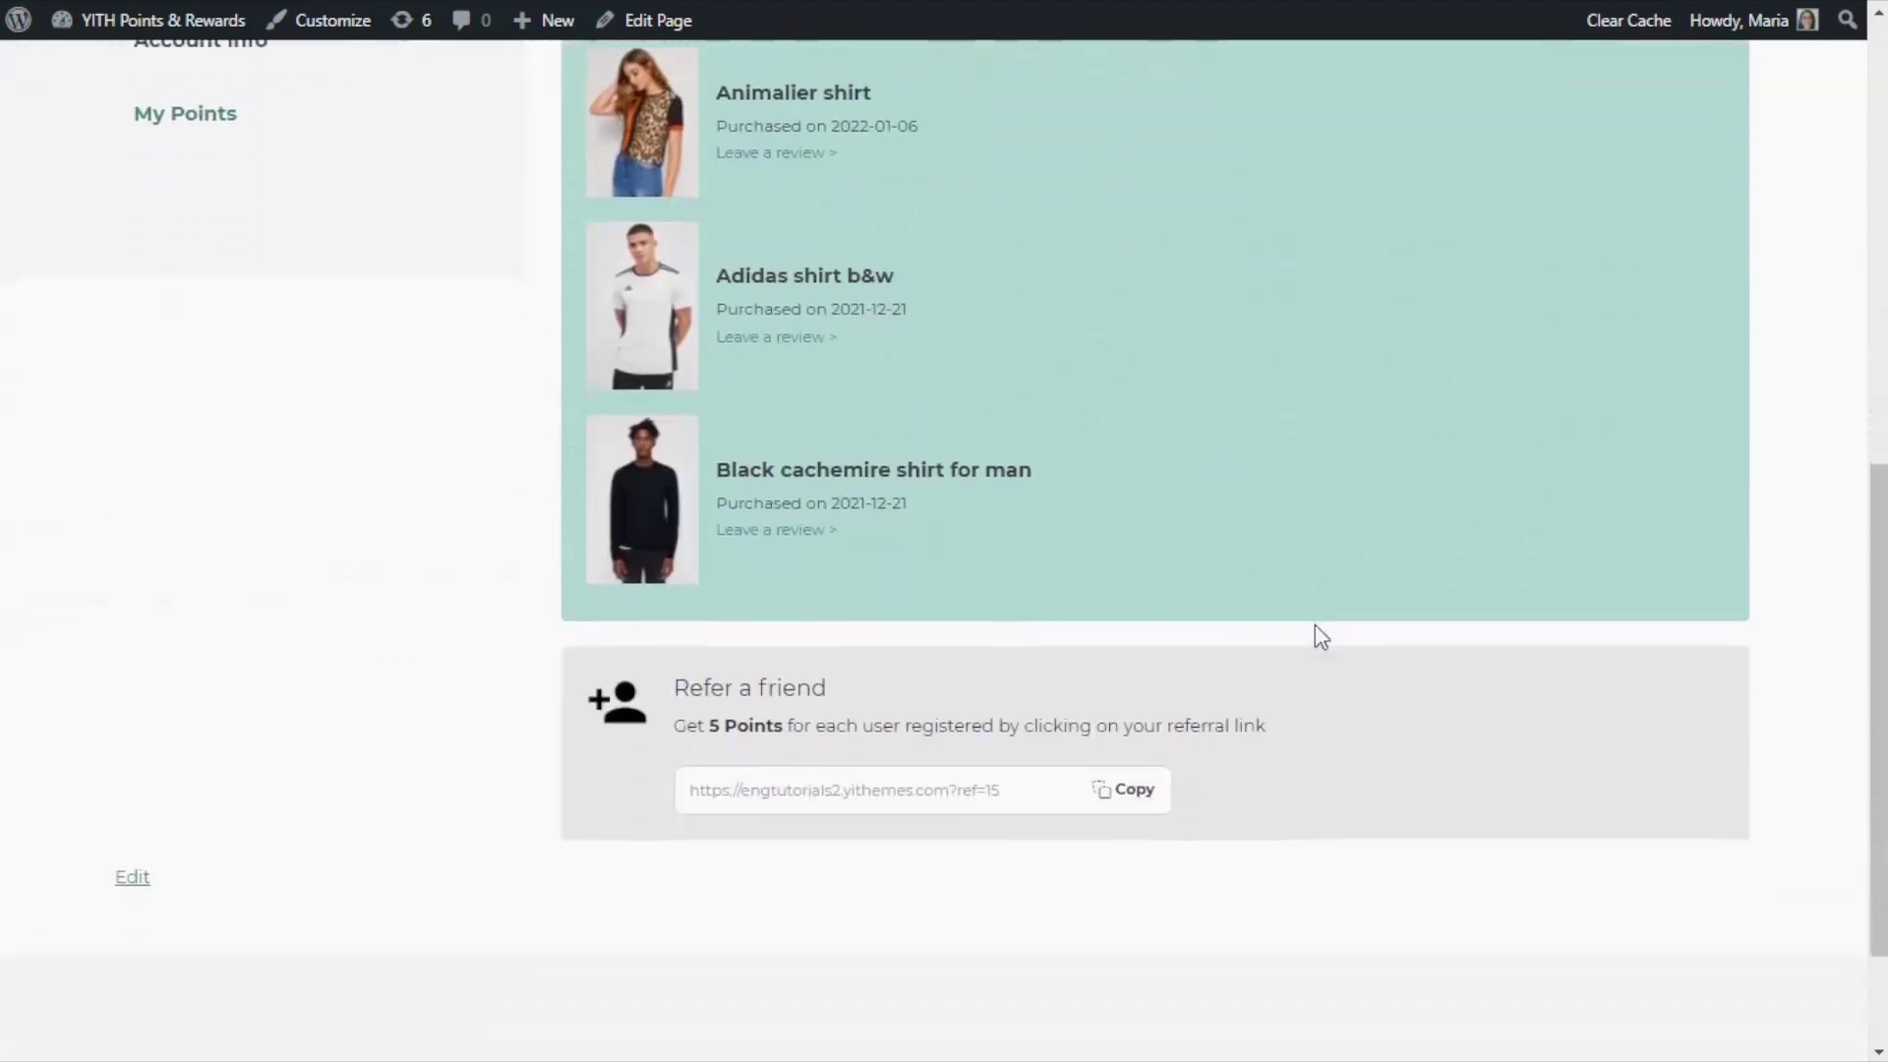